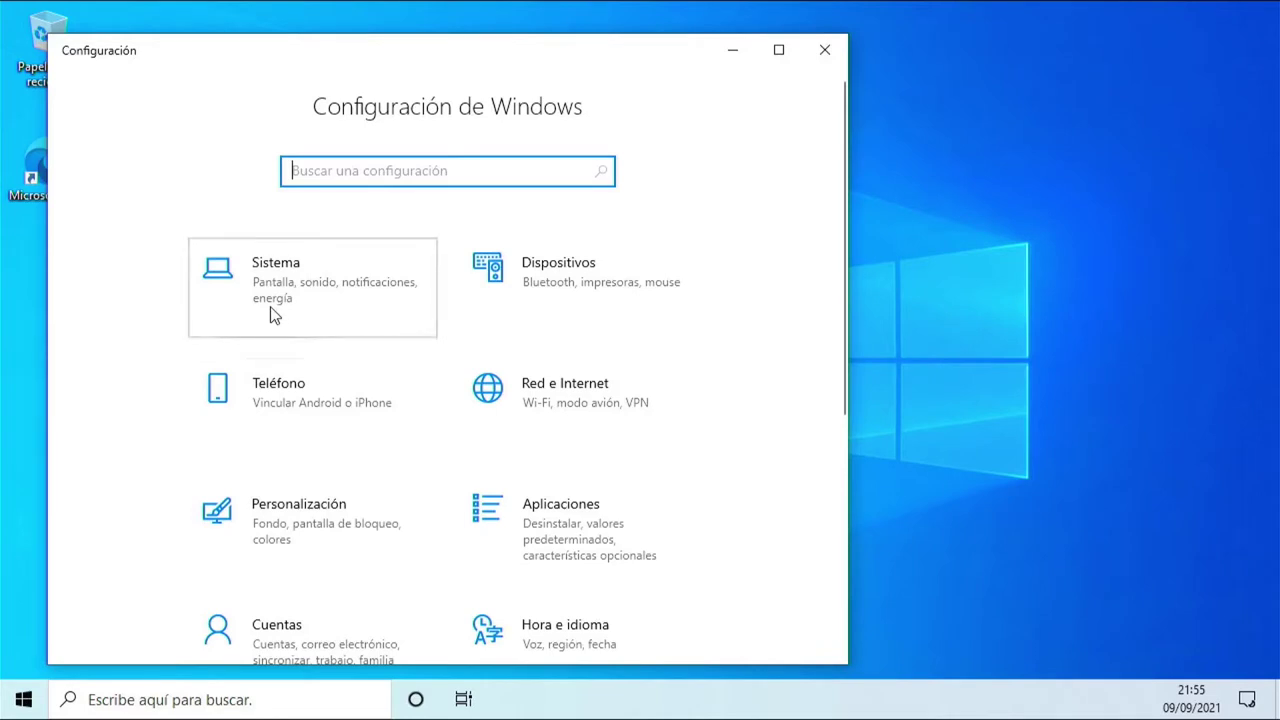
Open the System > About page in Windows Settings.
left_click(270, 308)
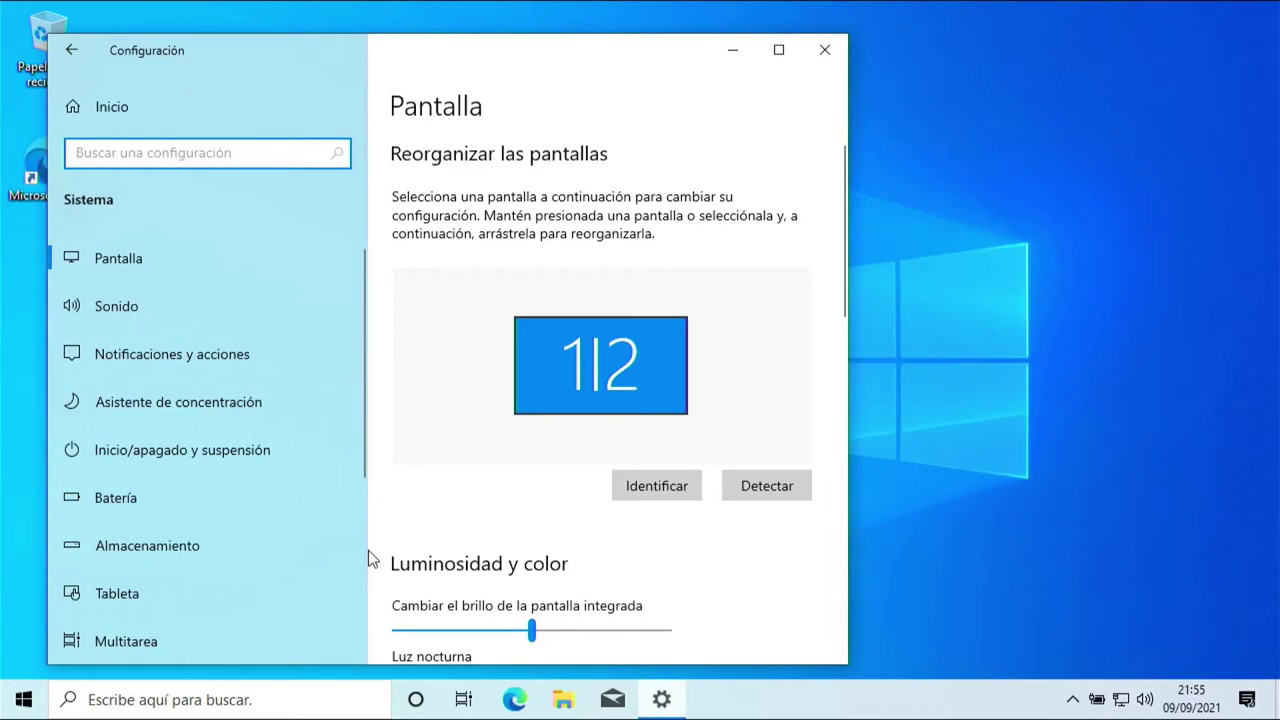
scroll(359, 550, "down", 5)
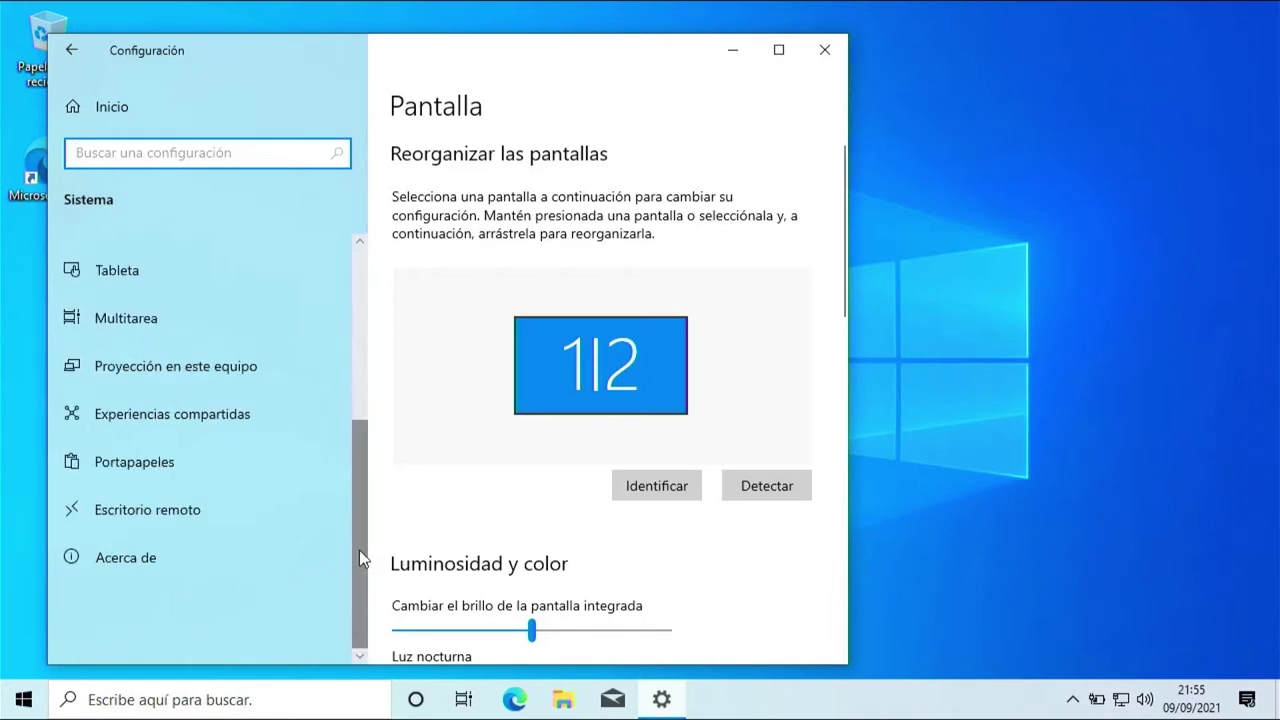
left_click(152, 548)
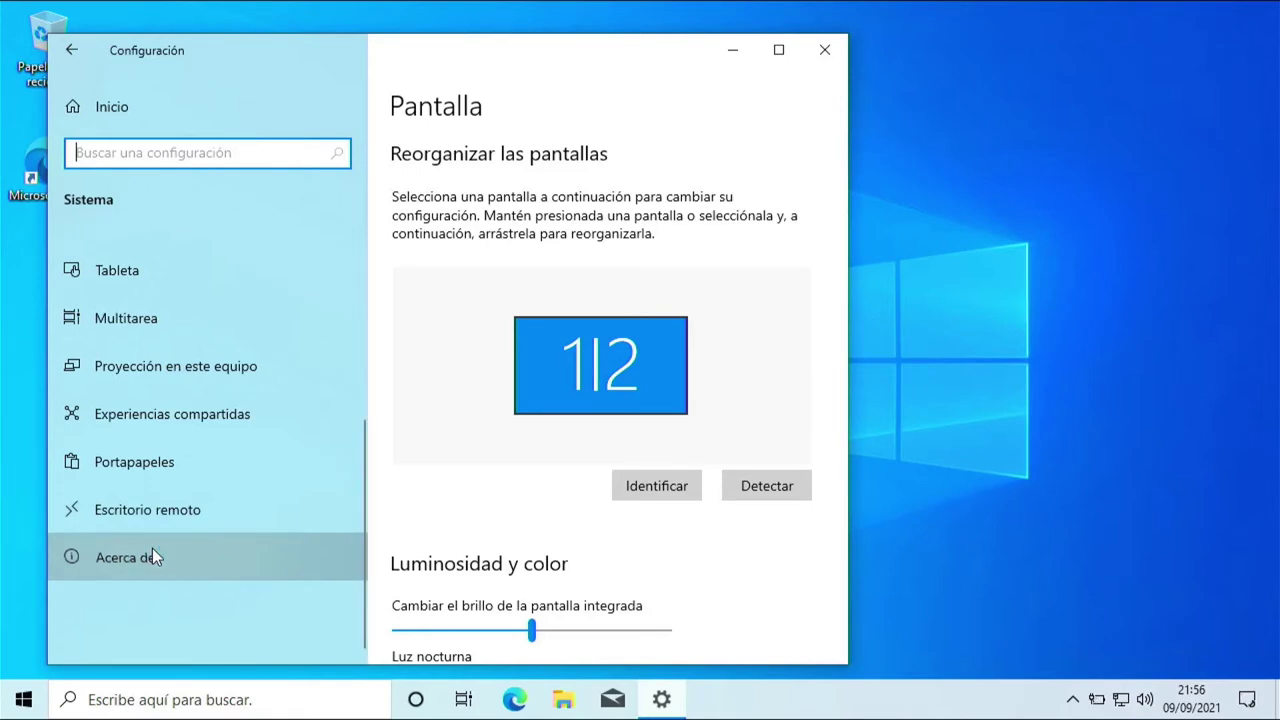
Scroll to the top and highlight the Intel Celeron 1007U 1.50GHz processor text.
left_click(844, 386)
left_click_drag(844, 386, 852, 275)
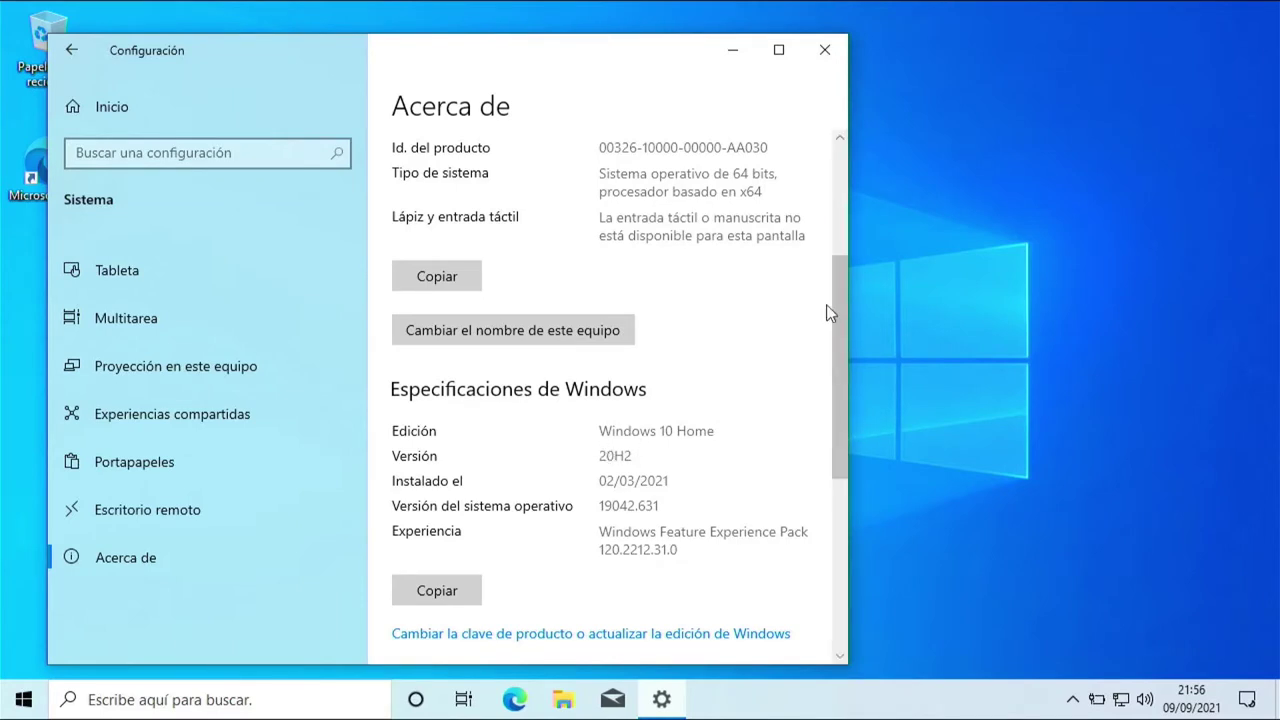
left_click_drag(830, 309, 831, 246)
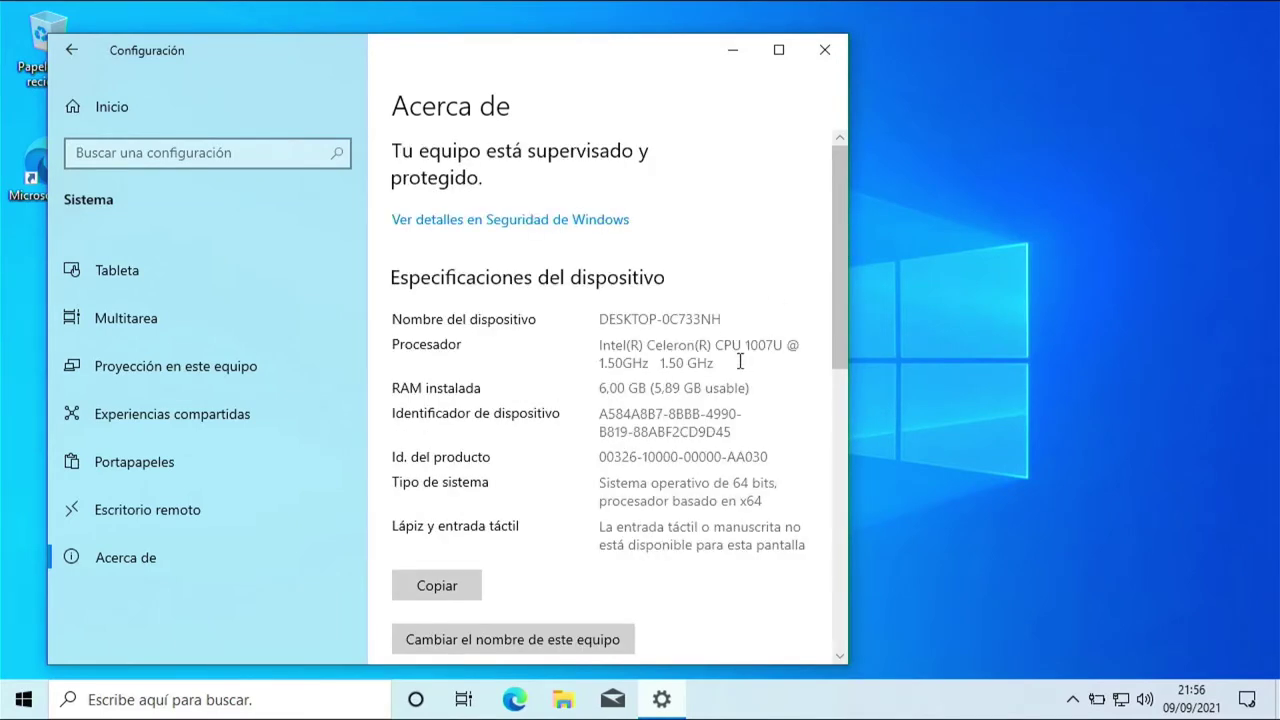
left_click_drag(731, 362, 718, 345)
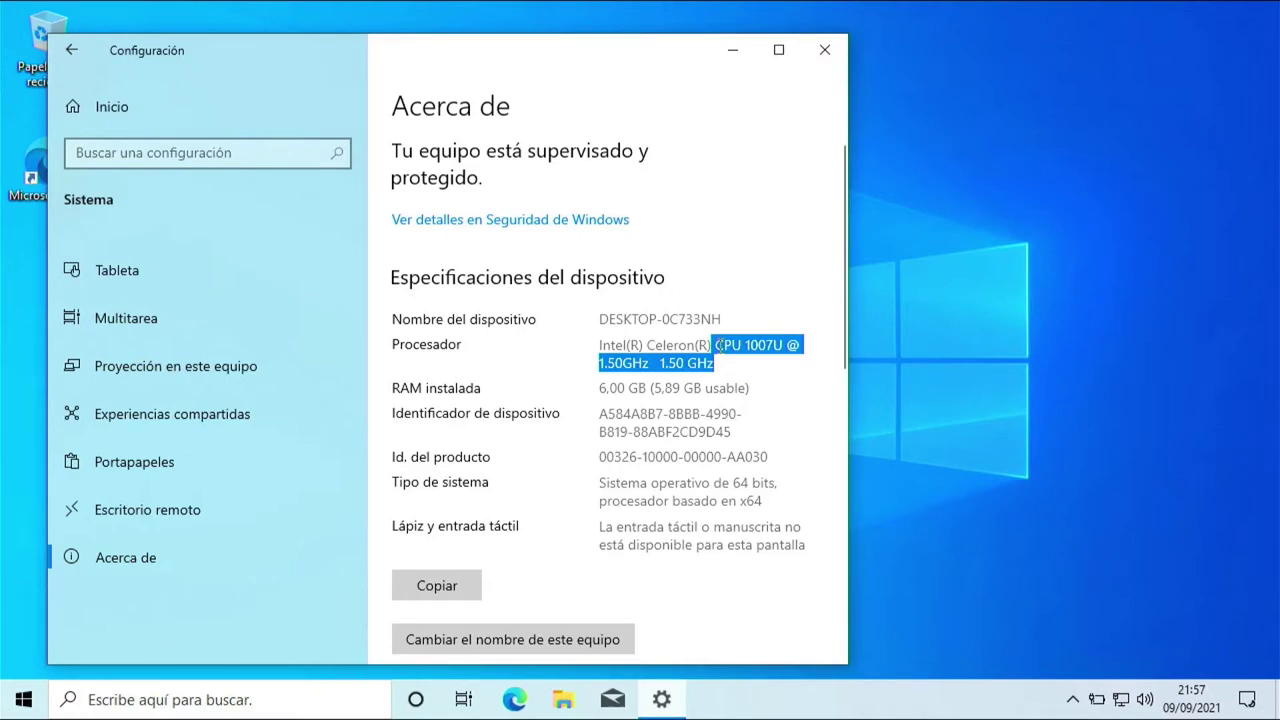
Shut down the Spanish Windows guest and boot the Clone of W10base VM.
left_click(24, 699)
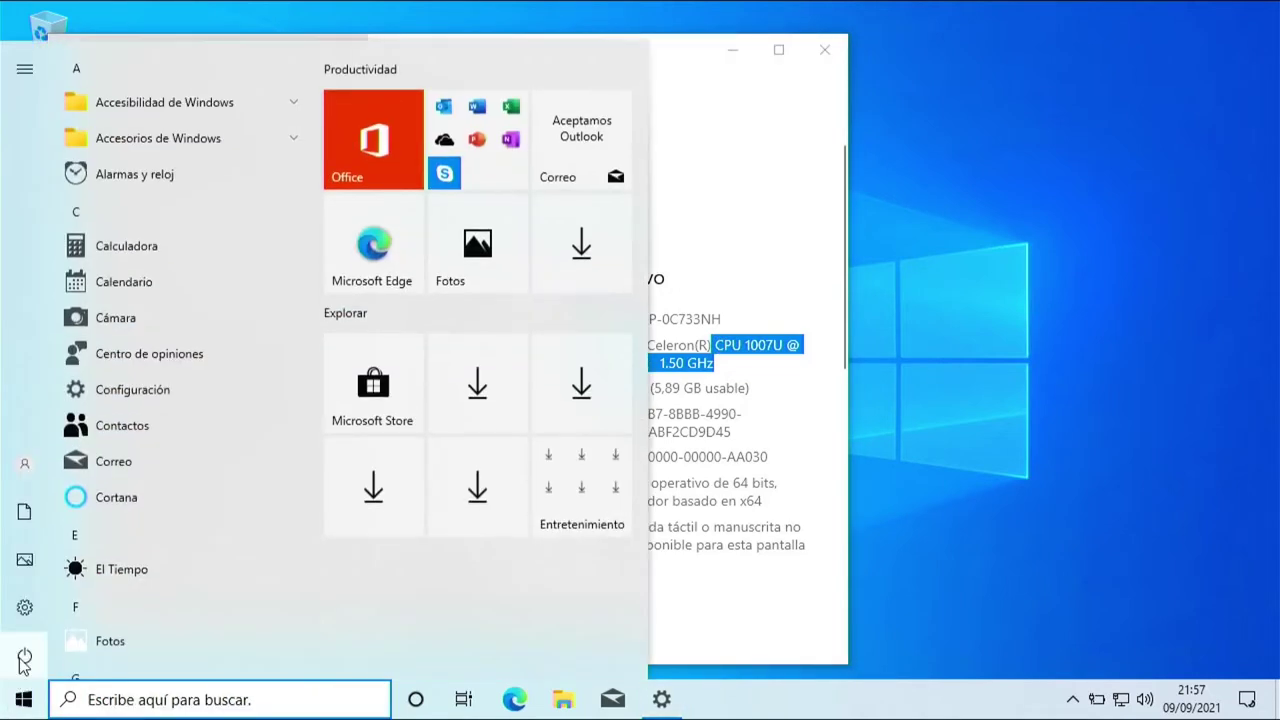
left_click(24, 660)
left_click(82, 560)
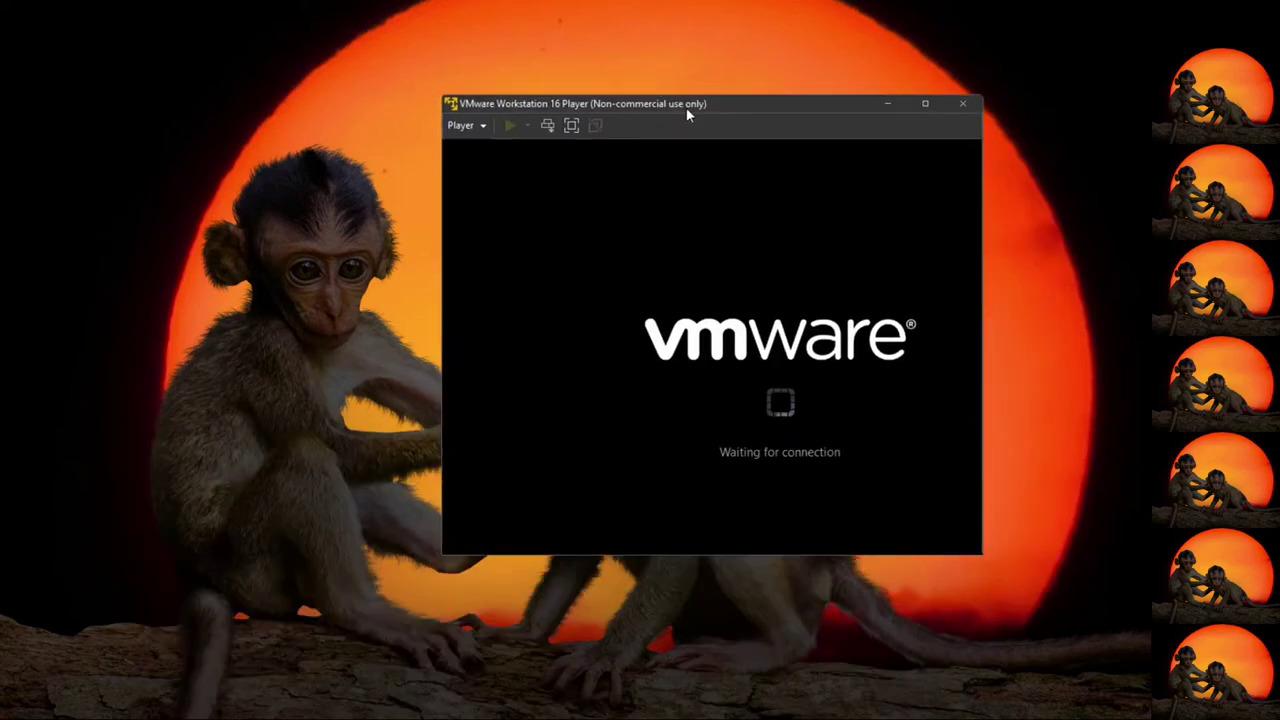
double_click(608, 103)
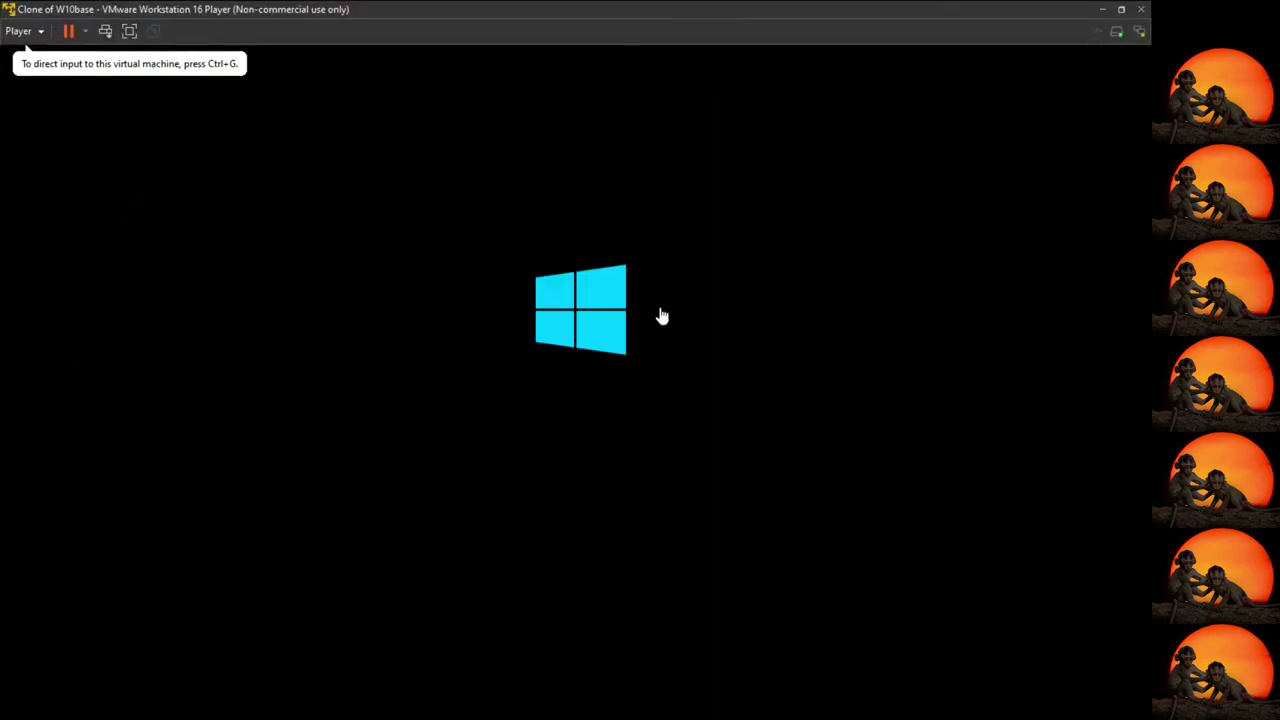
left_click(291, 357)
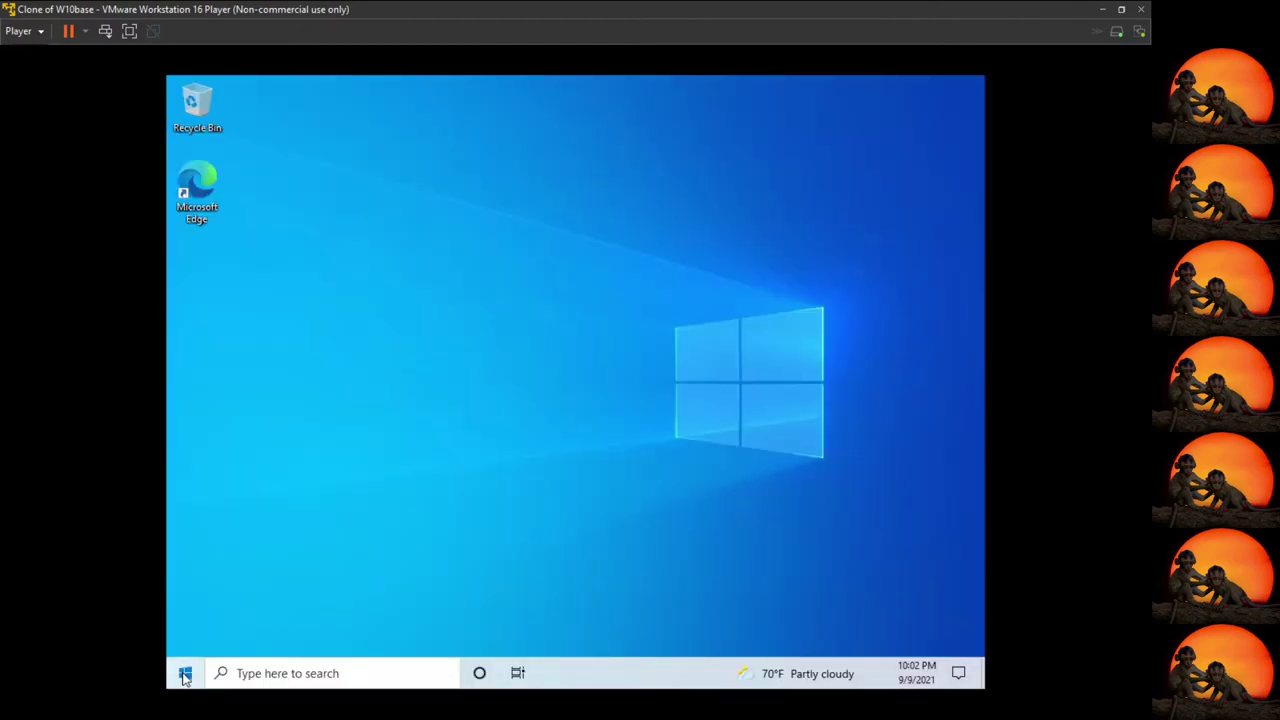
Open the clone's Settings About page, highlight version 21H1, and dismiss the OneDrive notification.
left_click(185, 673)
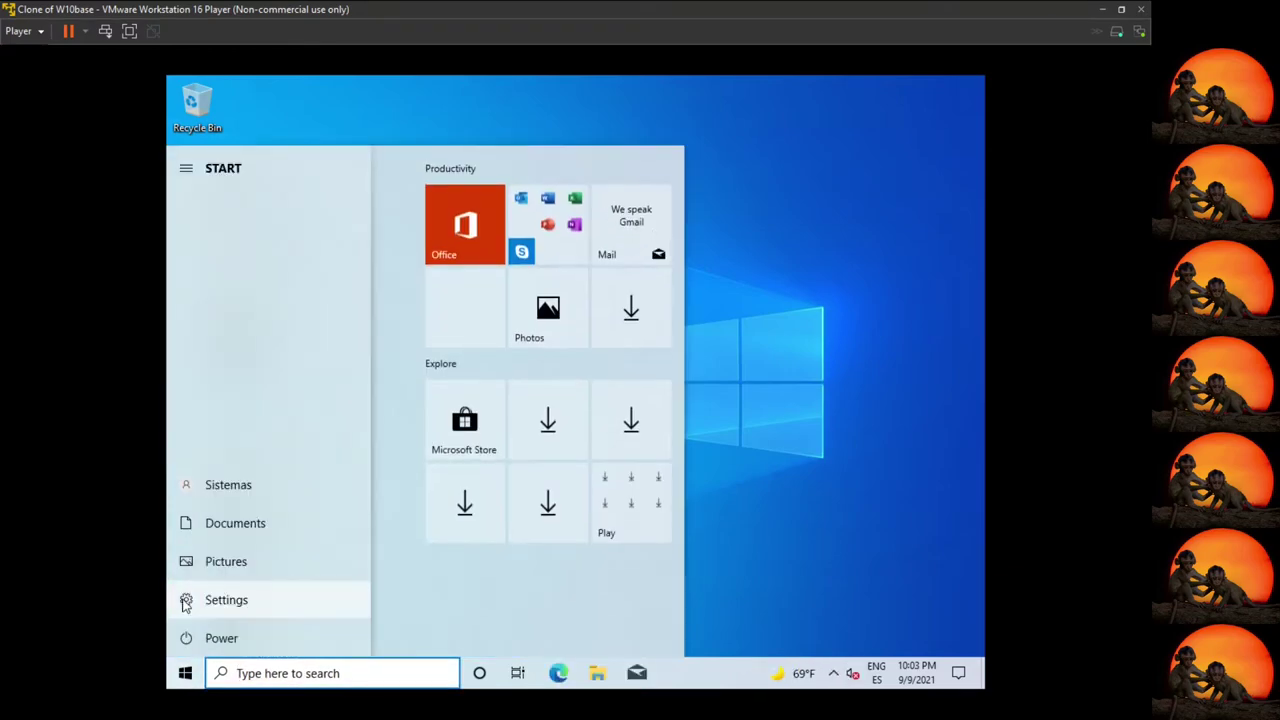
left_click(186, 600)
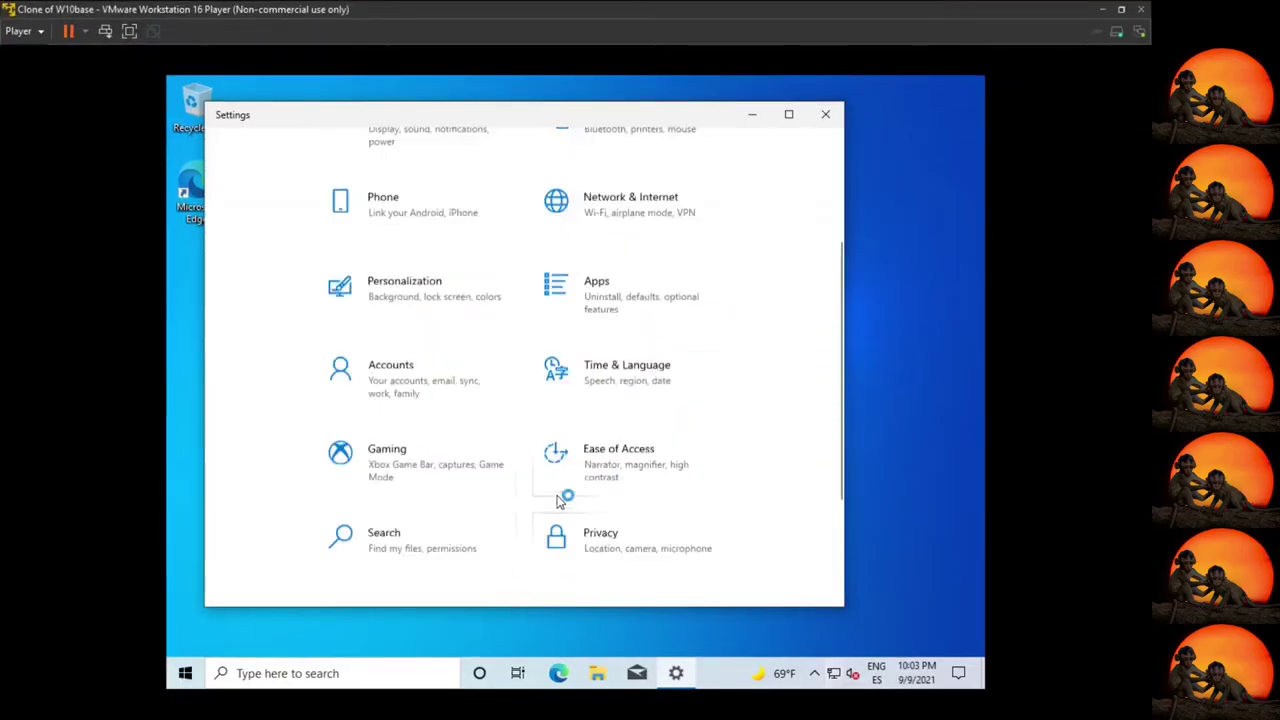
scroll(395, 375, "up", 3)
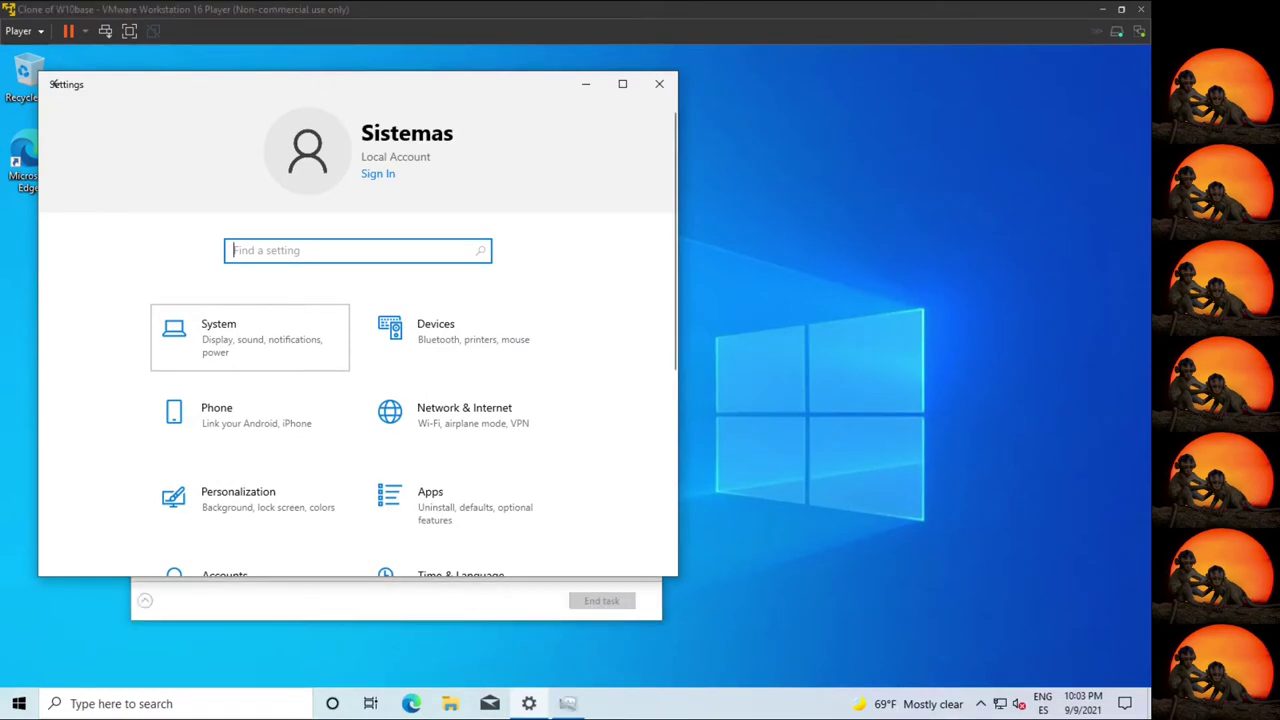
left_click_drag(55, 84, 67, 87)
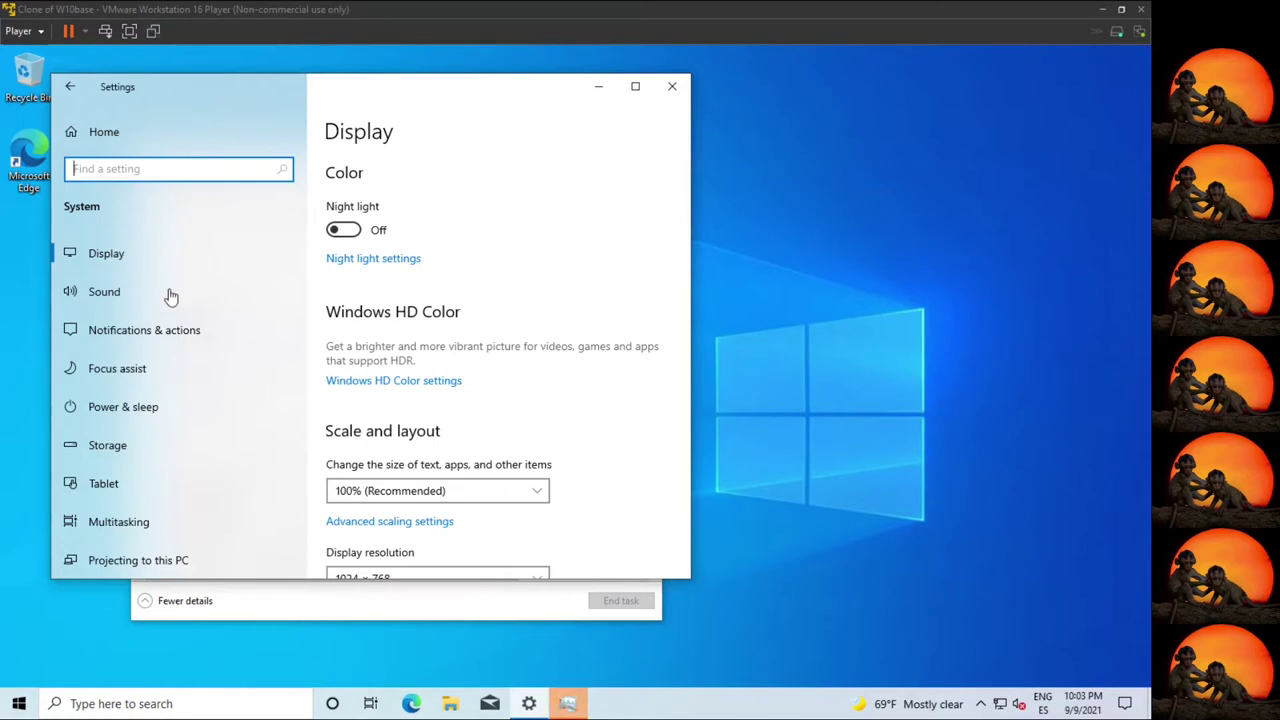
scroll(286, 334, "down", 5)
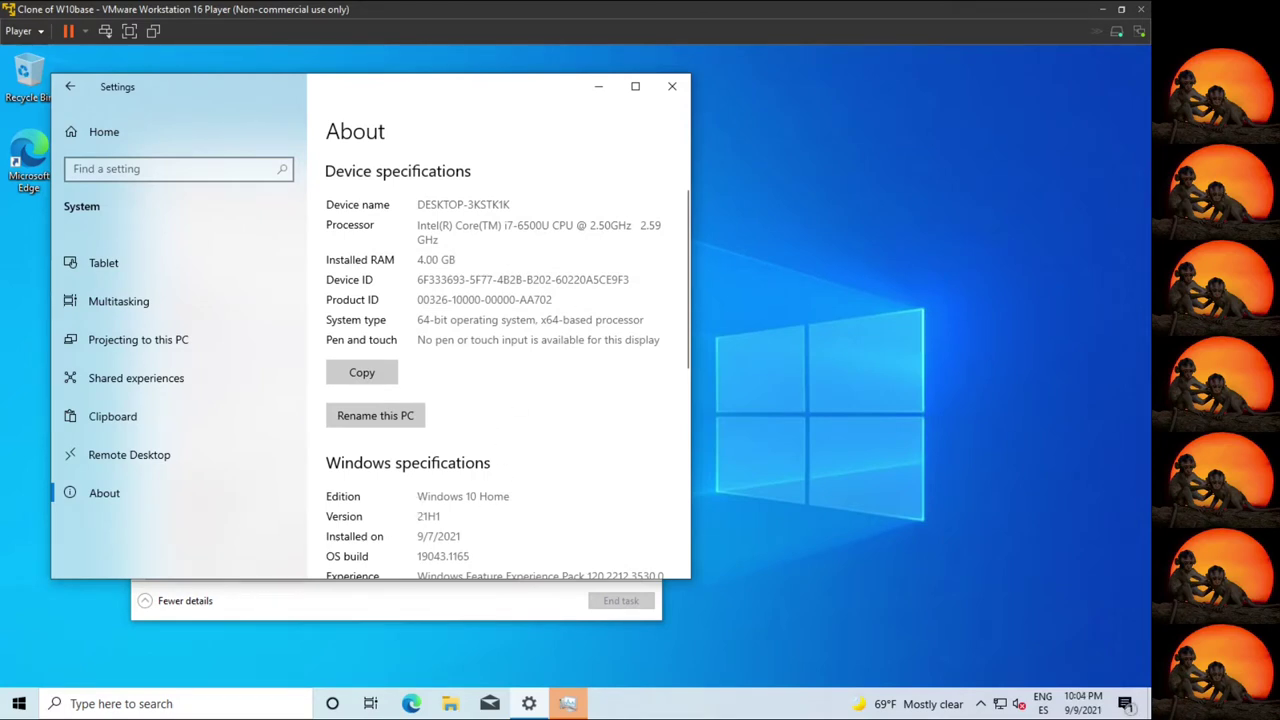
double_click(428, 516)
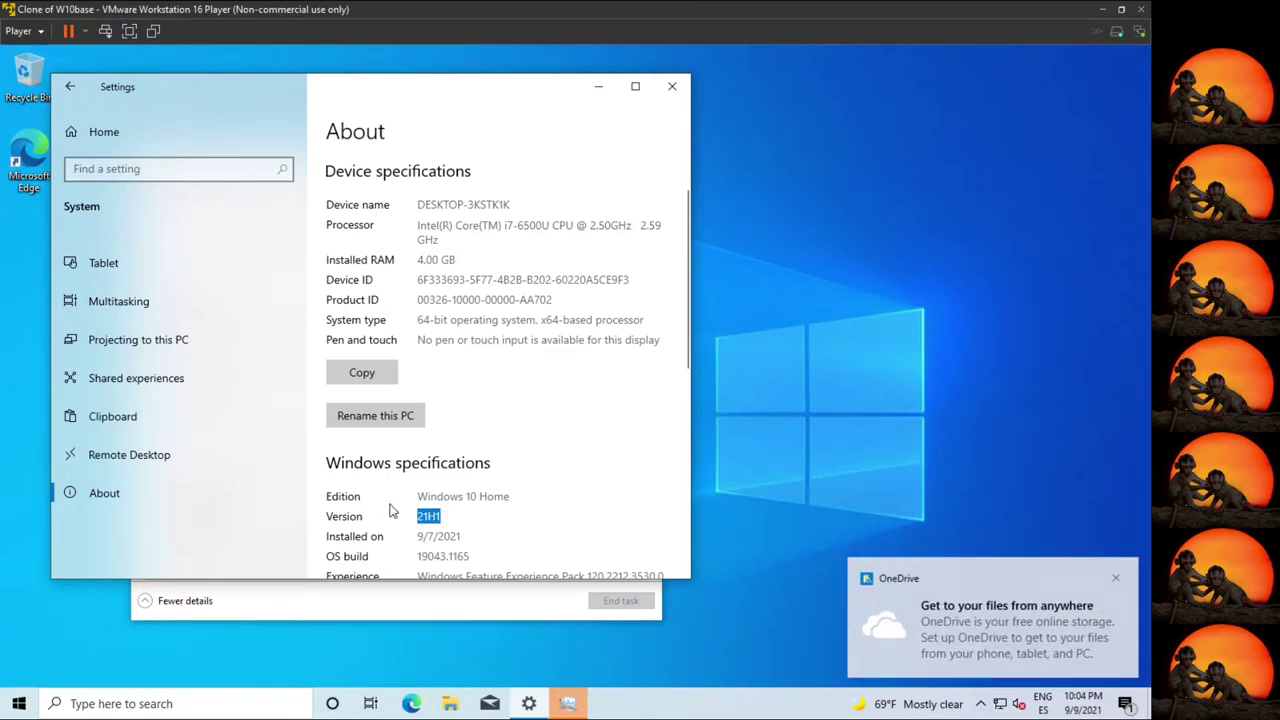
left_click(1116, 578)
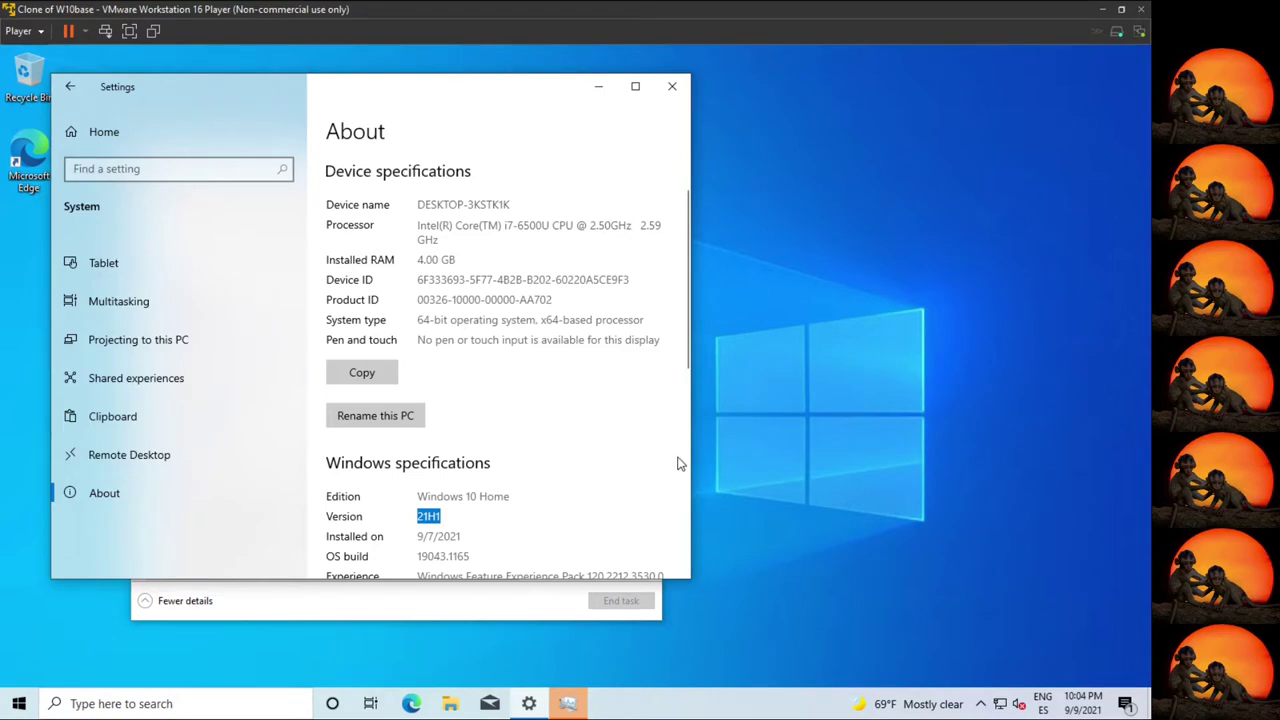
Check memory and CPU graphs in Task Manager's Performance tab, then launch Edge.
left_click(572, 704)
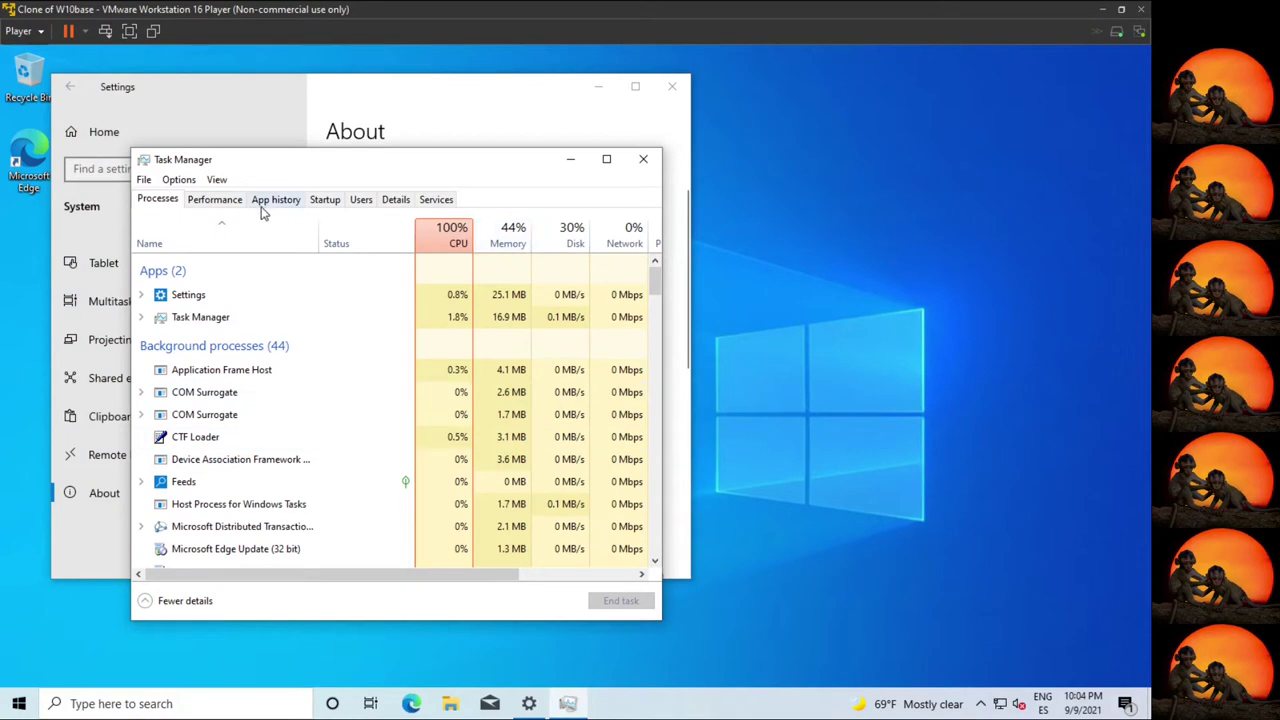
left_click(213, 199)
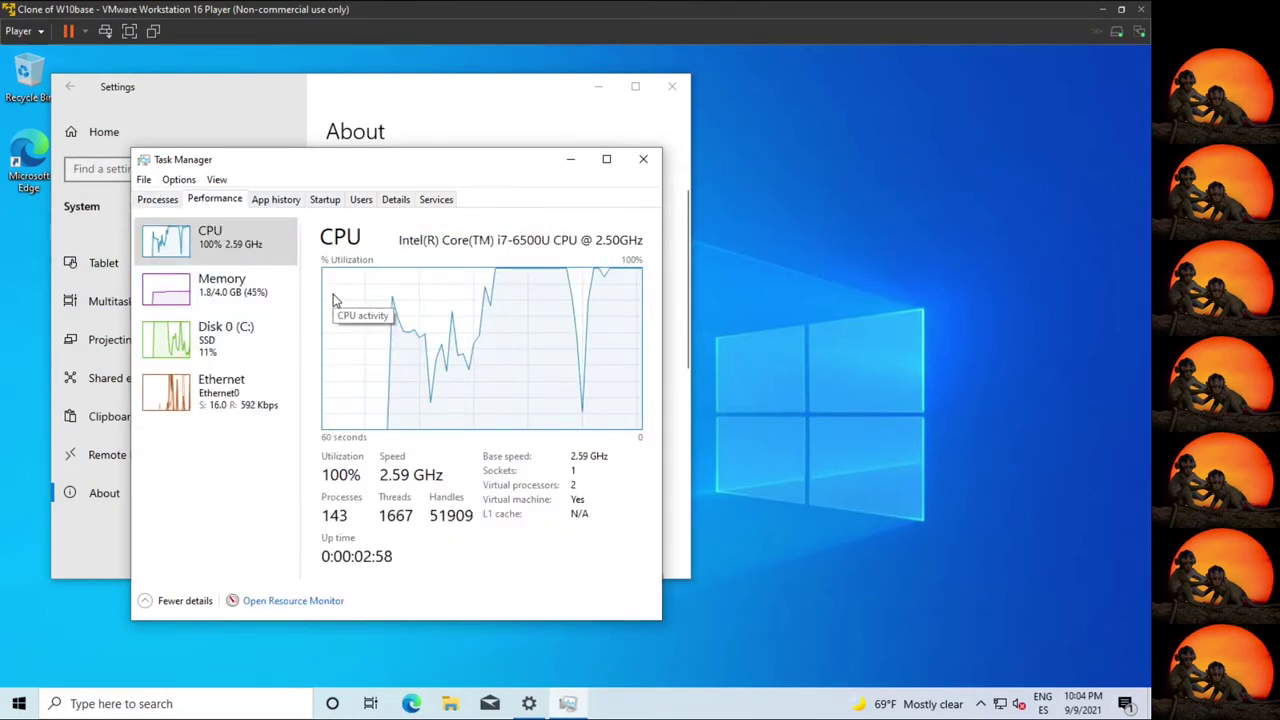
left_click(261, 308)
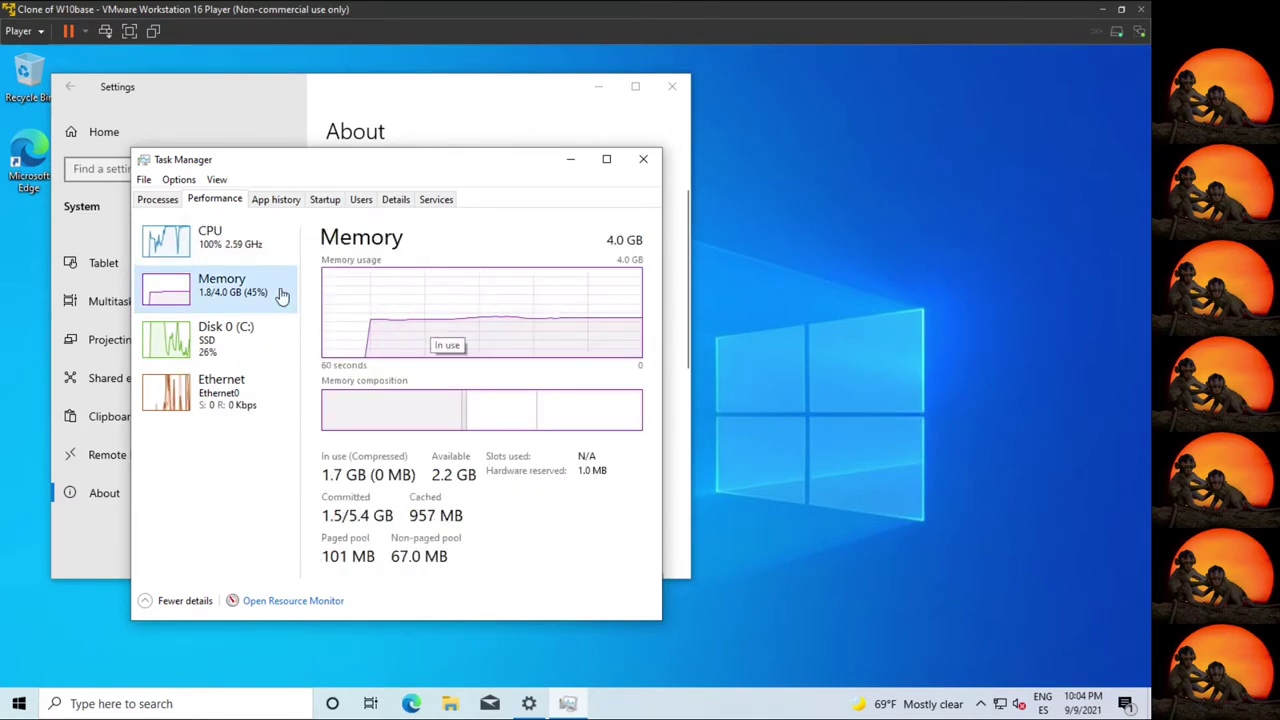
left_click(232, 257)
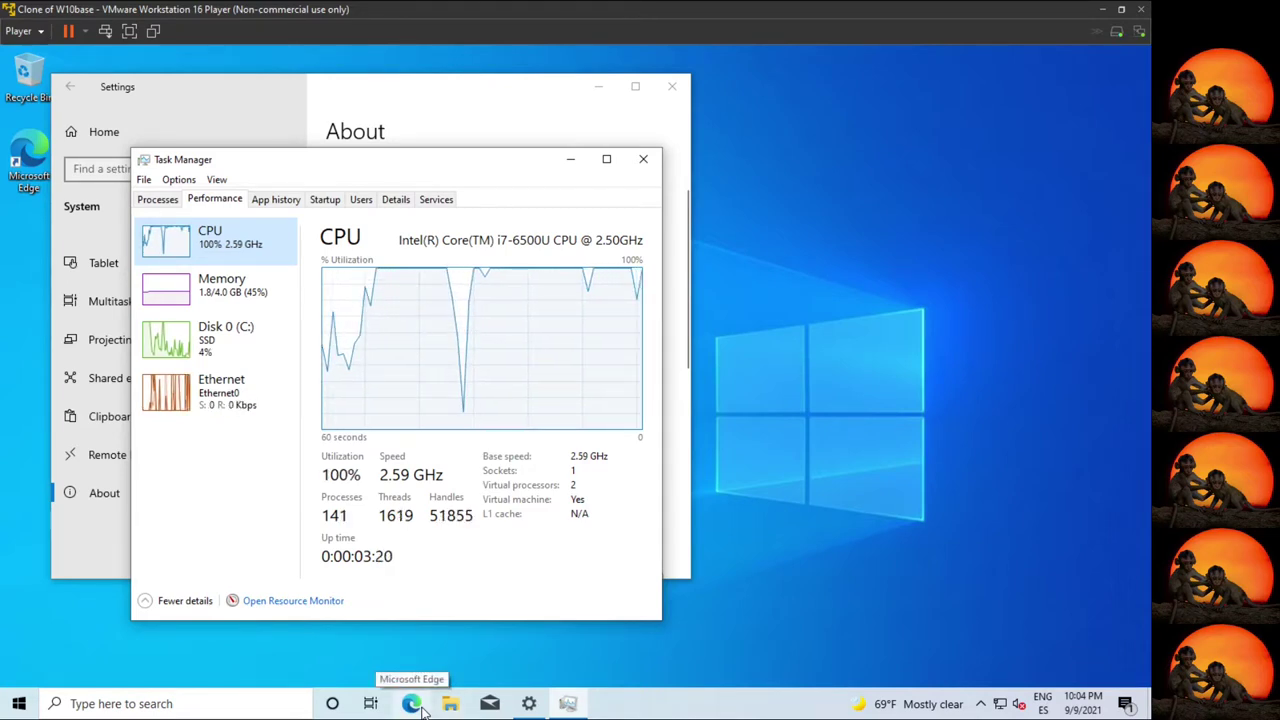
left_click(415, 704)
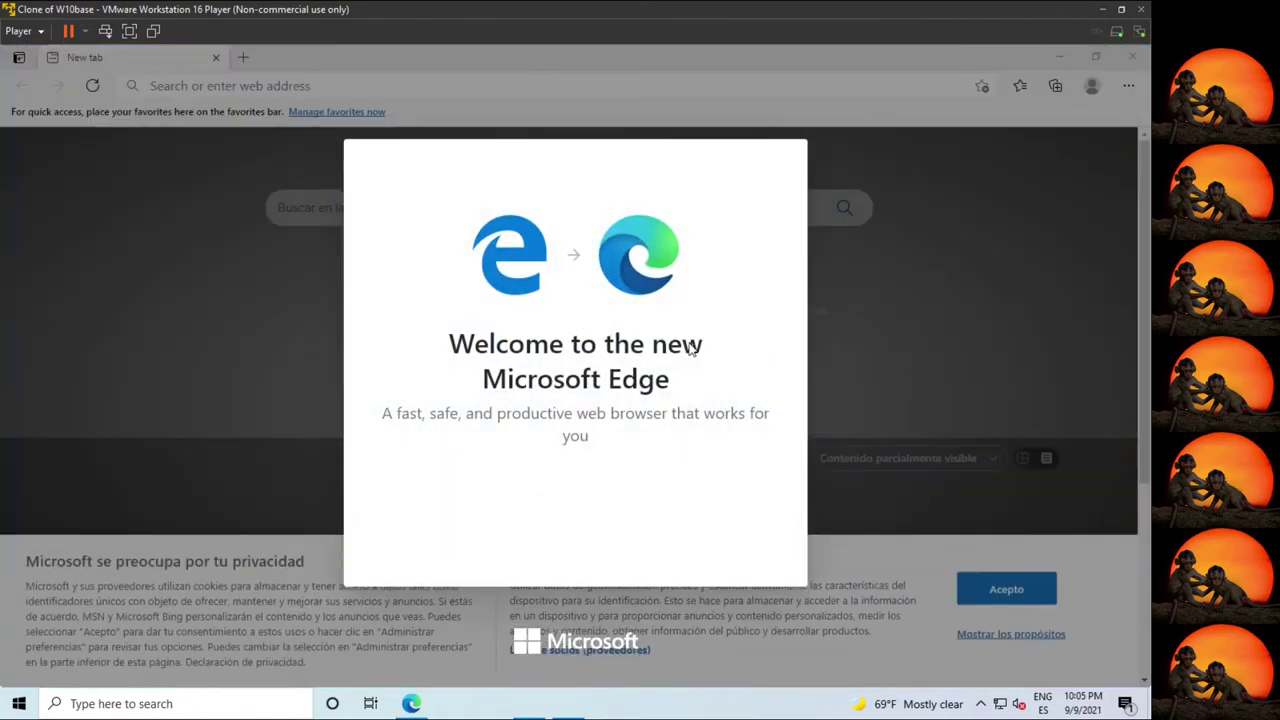
Skip Edge's welcome setup, search 'securable grc', and download securable.exe from GRC.
left_click(575, 548)
left_click(574, 494)
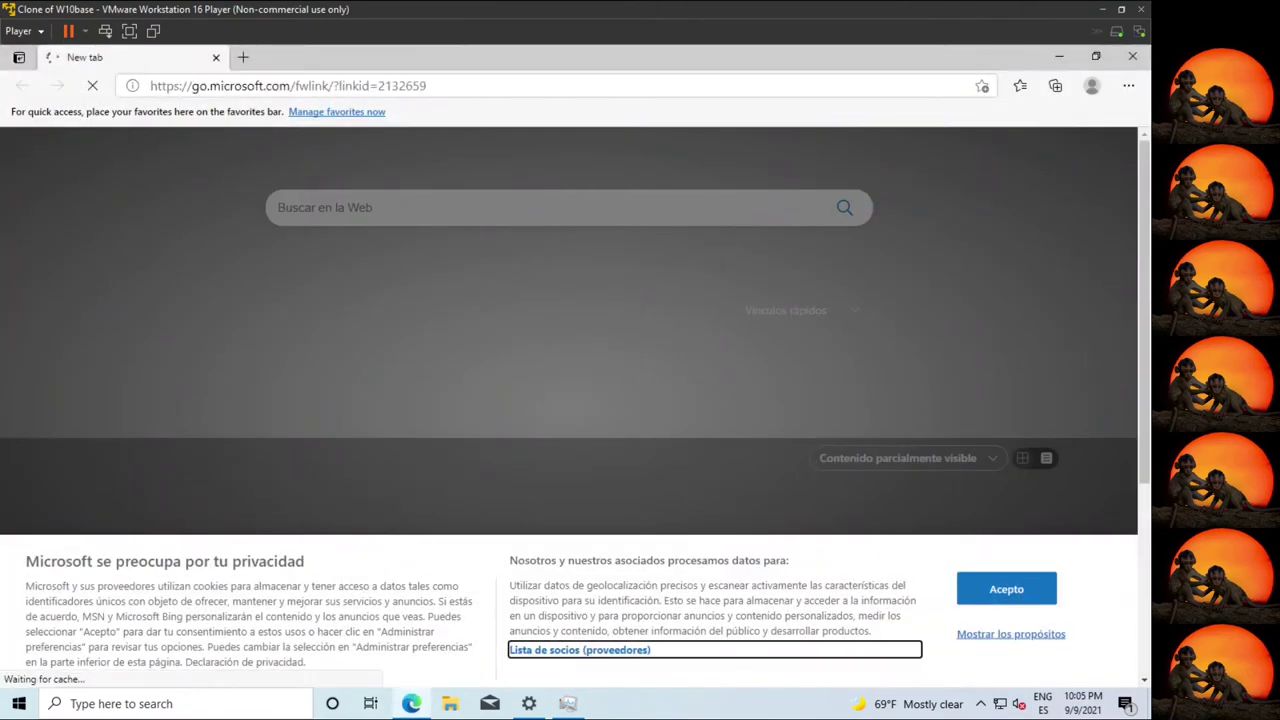
type("securabl")
type("e grc")
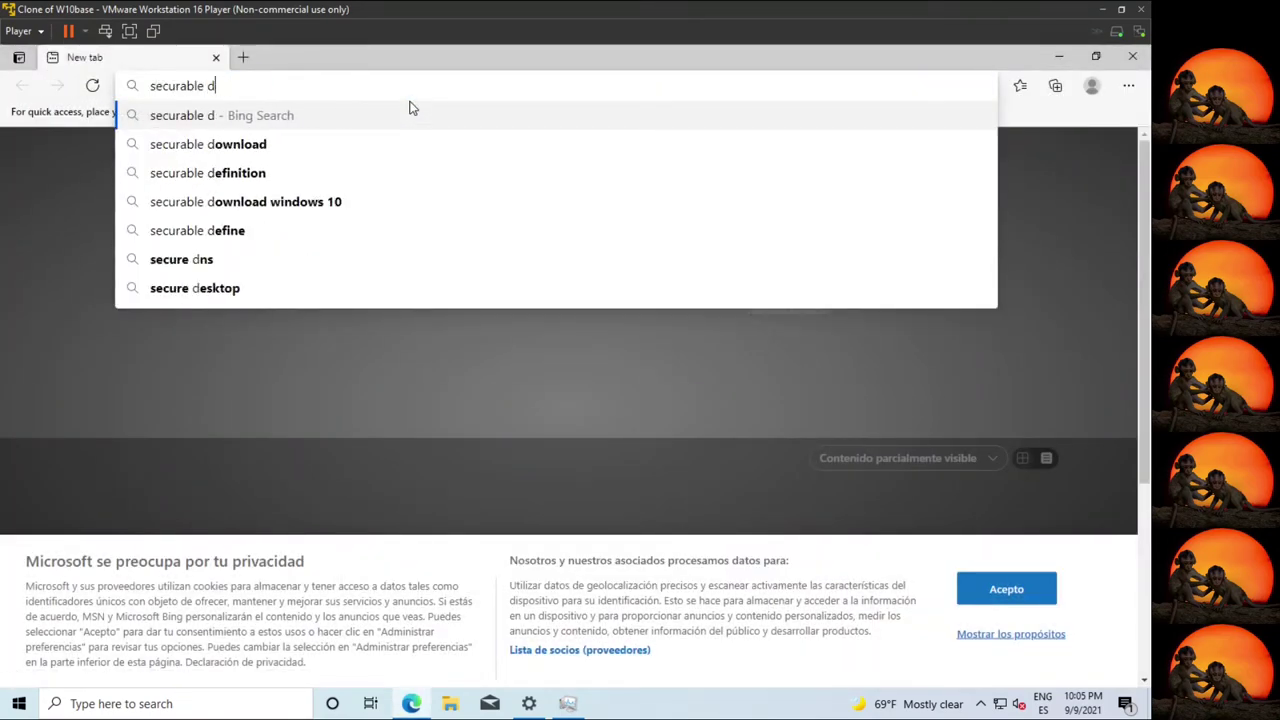
key("Return")
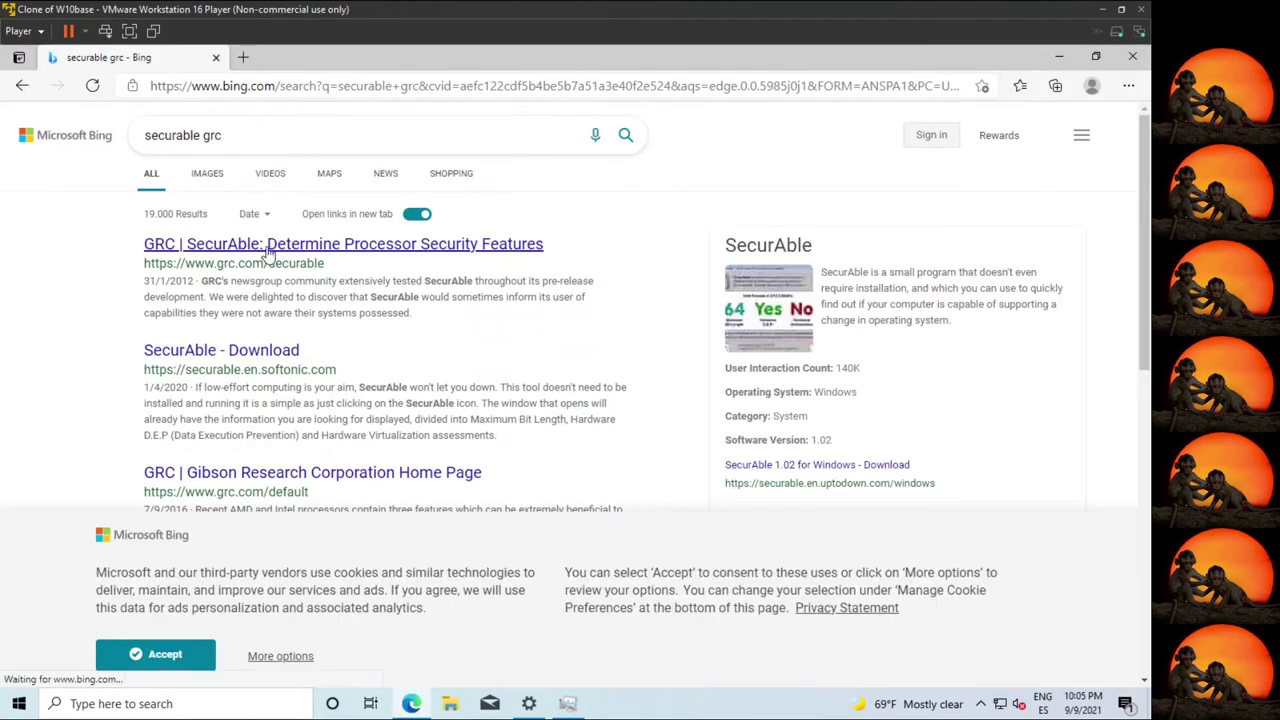
left_click(266, 248)
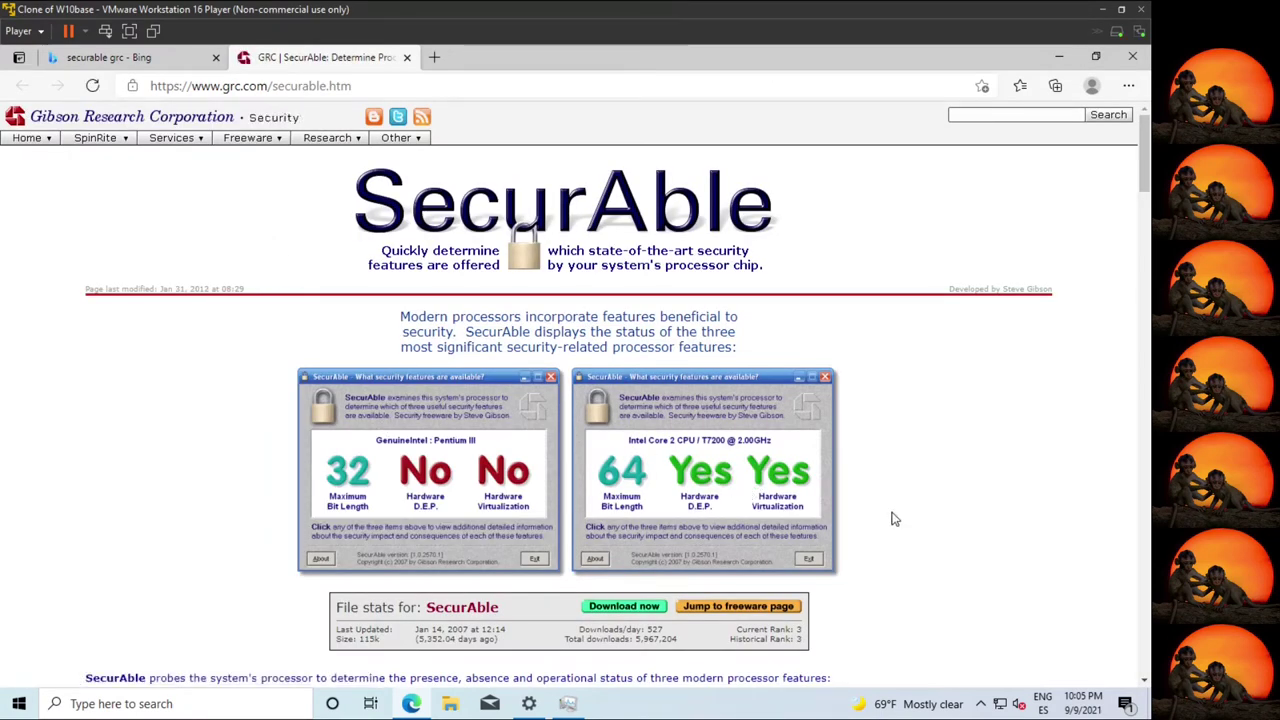
left_click(621, 610)
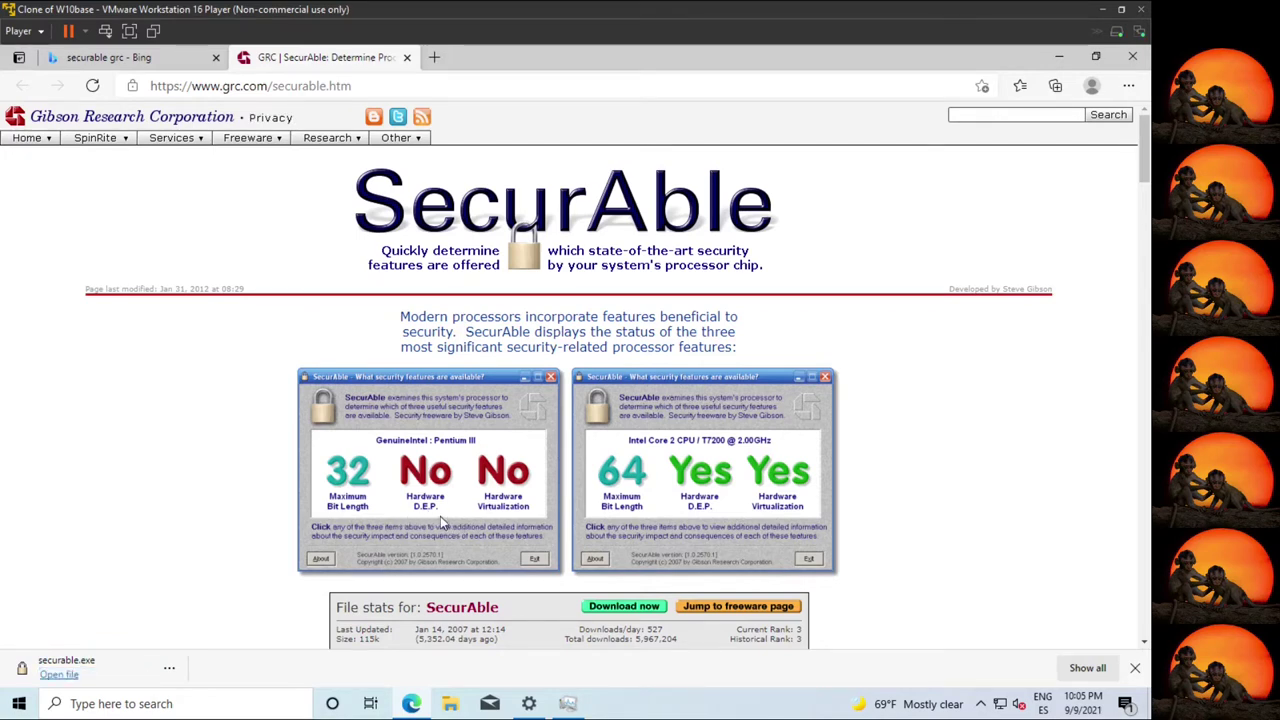
Run securable.exe as administrator, read its hardware virtualization details, then close it.
left_click(59, 674)
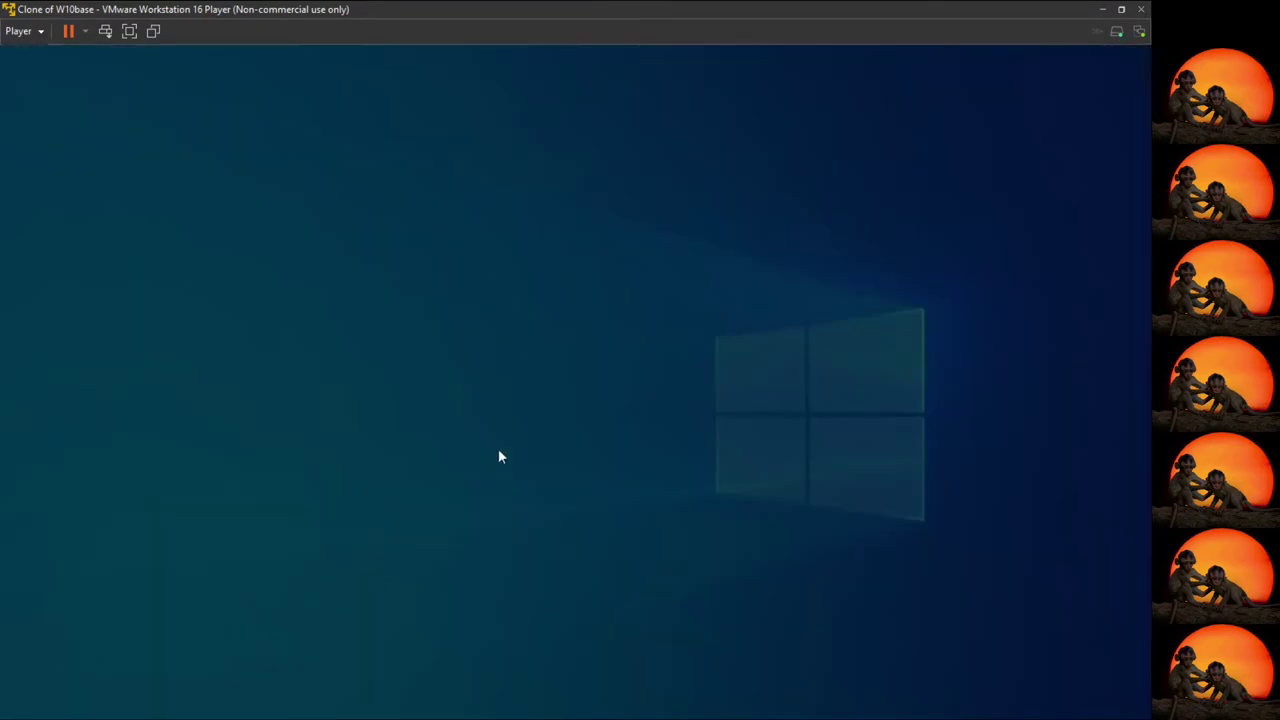
left_click(483, 486)
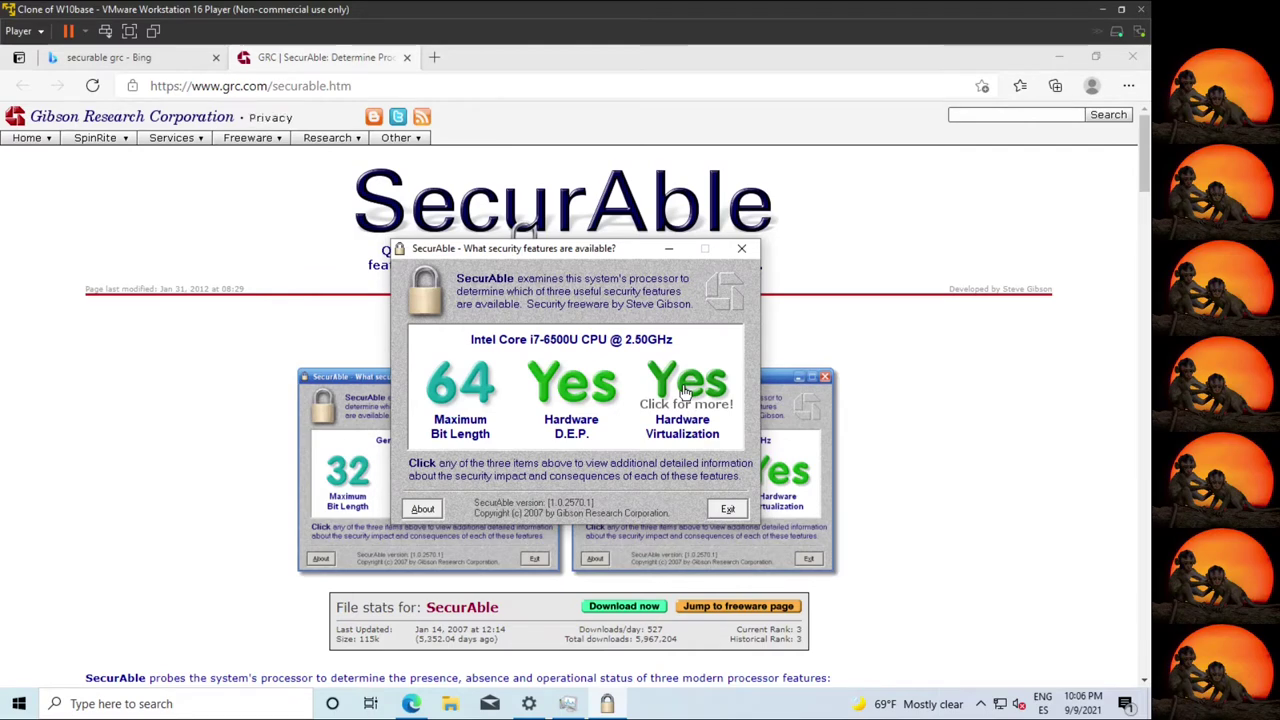
left_click(686, 391)
scroll(590, 393, "down", 3)
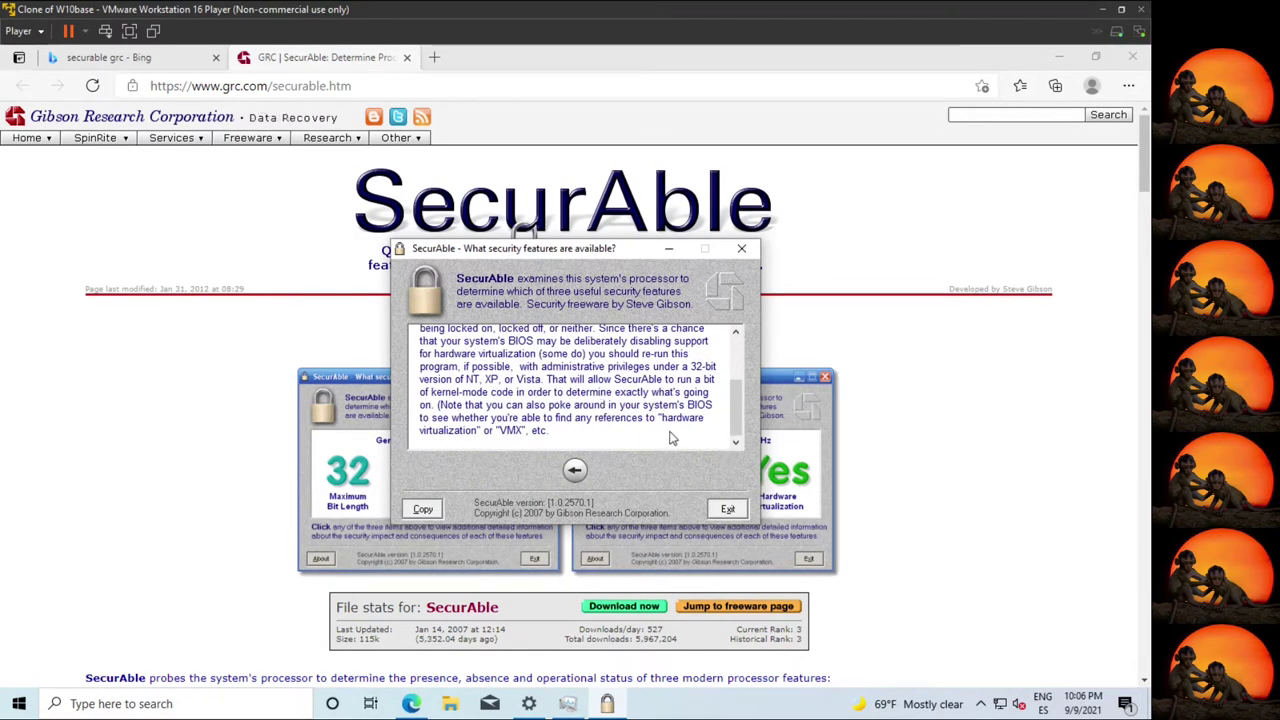
left_click(741, 248)
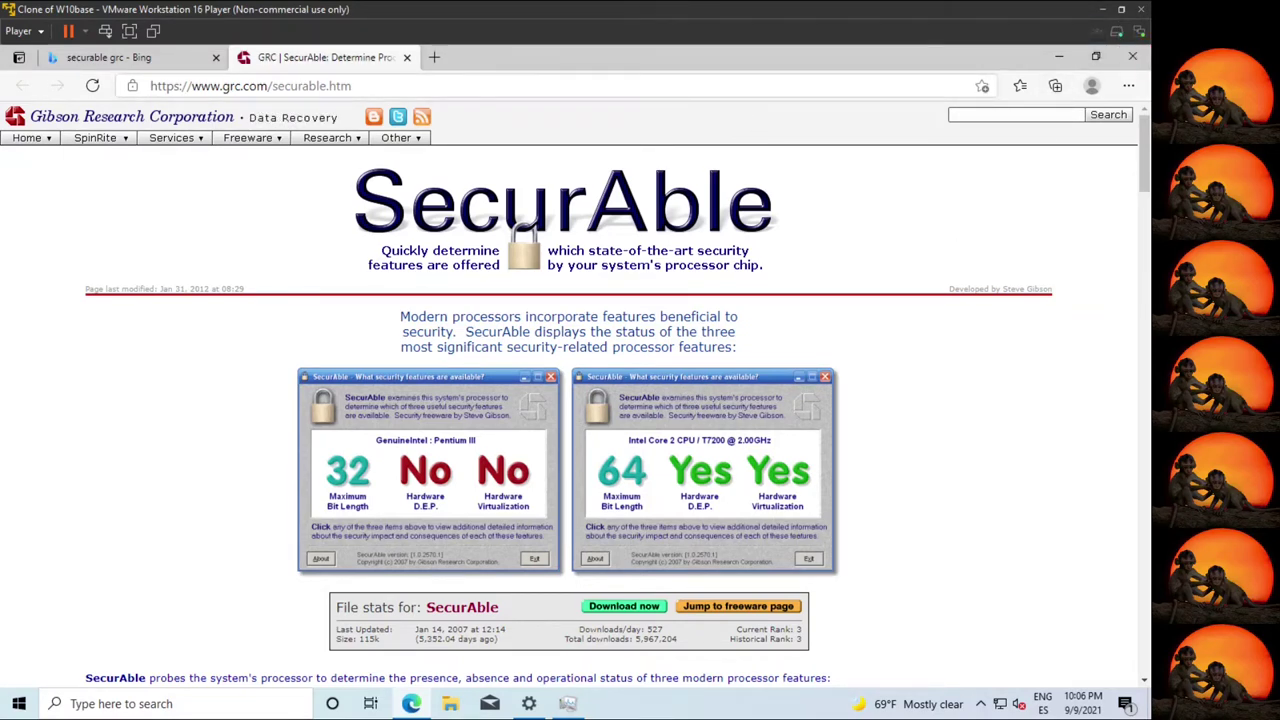
key("ctrl+l")
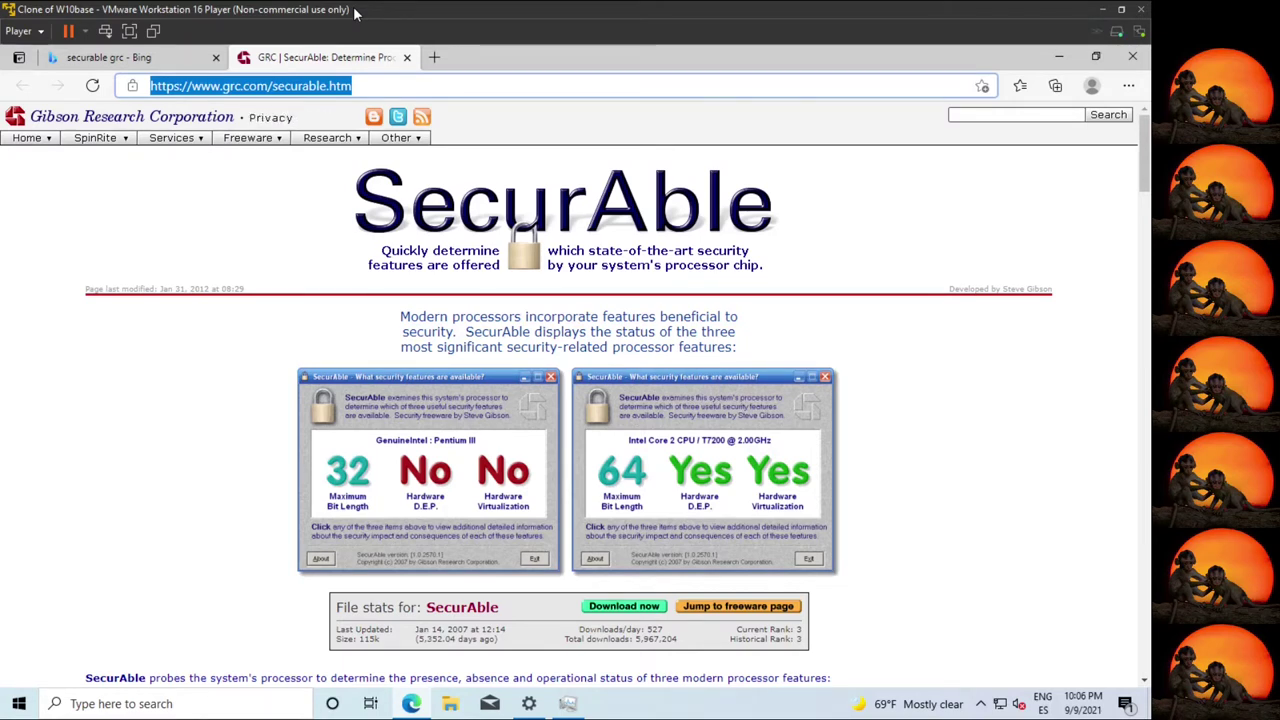
type("www.yovirtualizador.com")
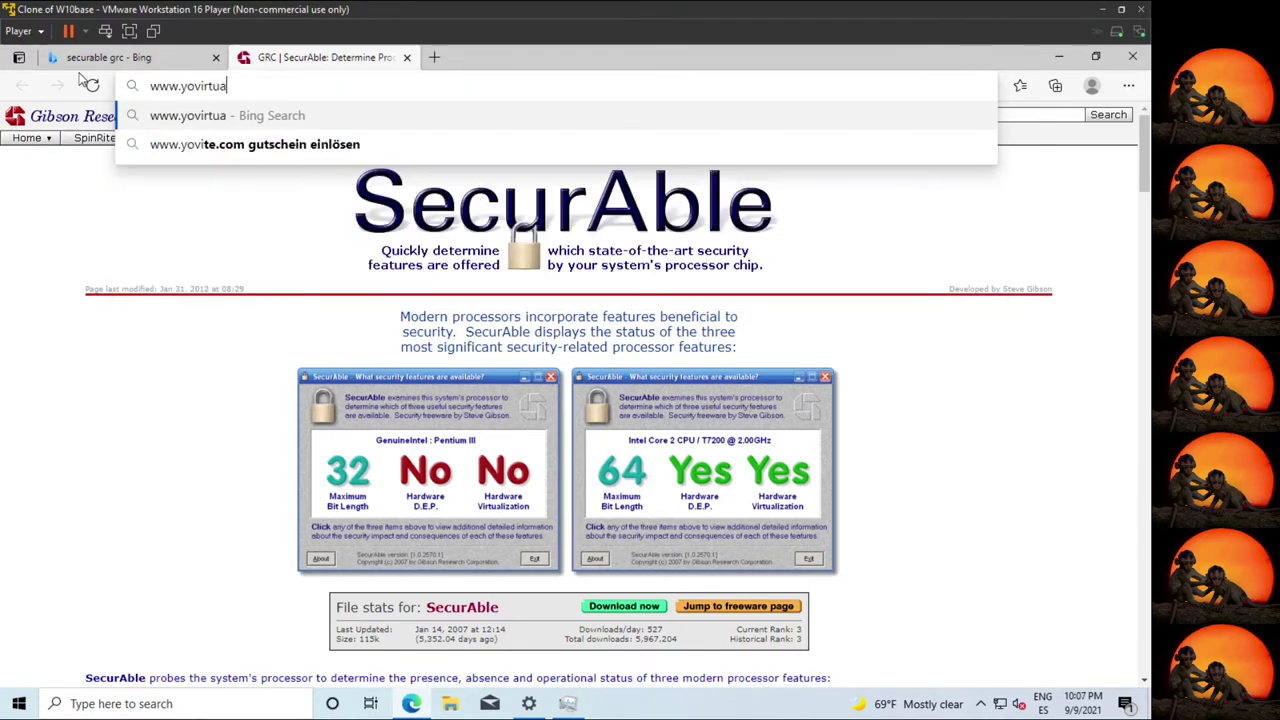
key("Return")
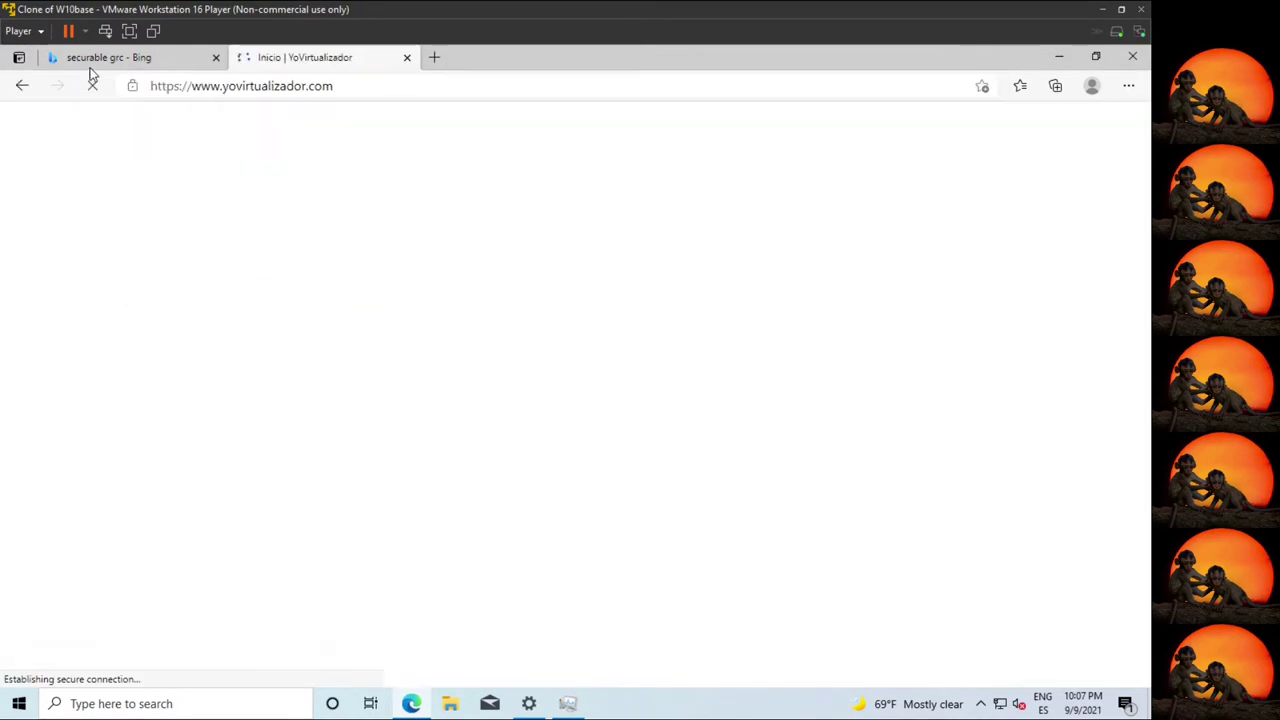
left_click(216, 58)
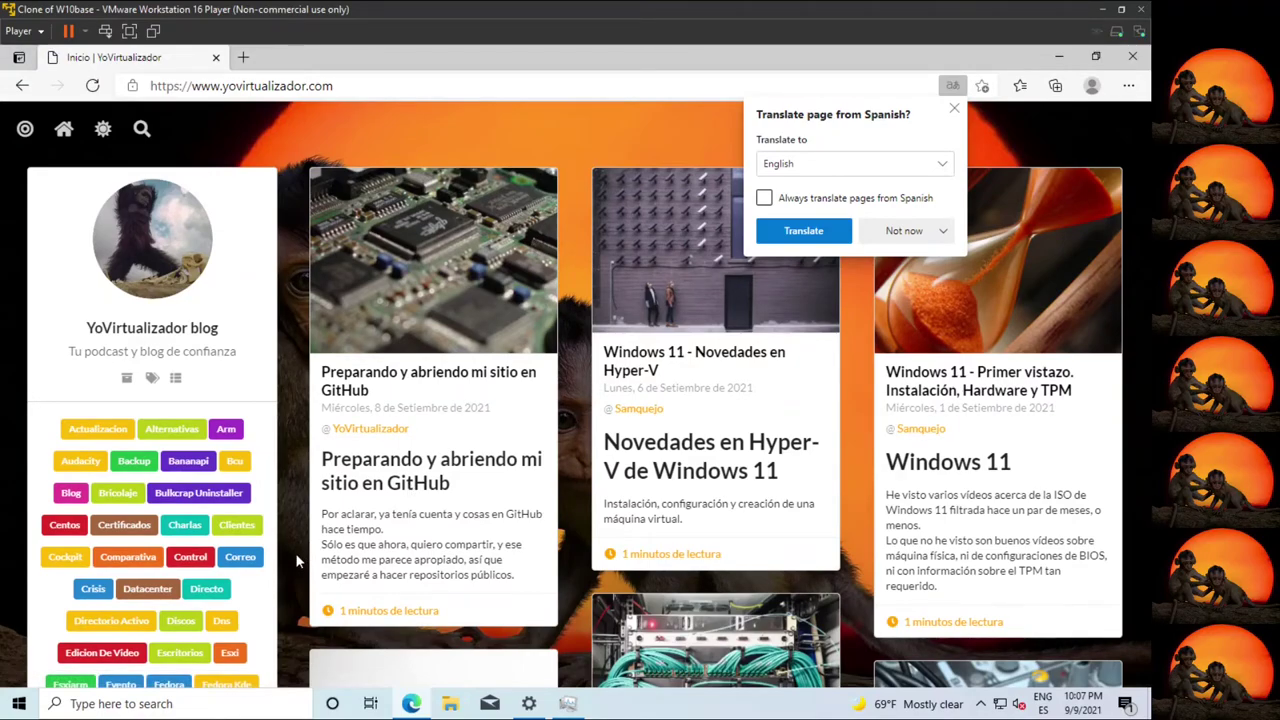
Scroll the blog to its sidebar and open the GitHub profile in a new tab.
scroll(296, 562, "down", 5)
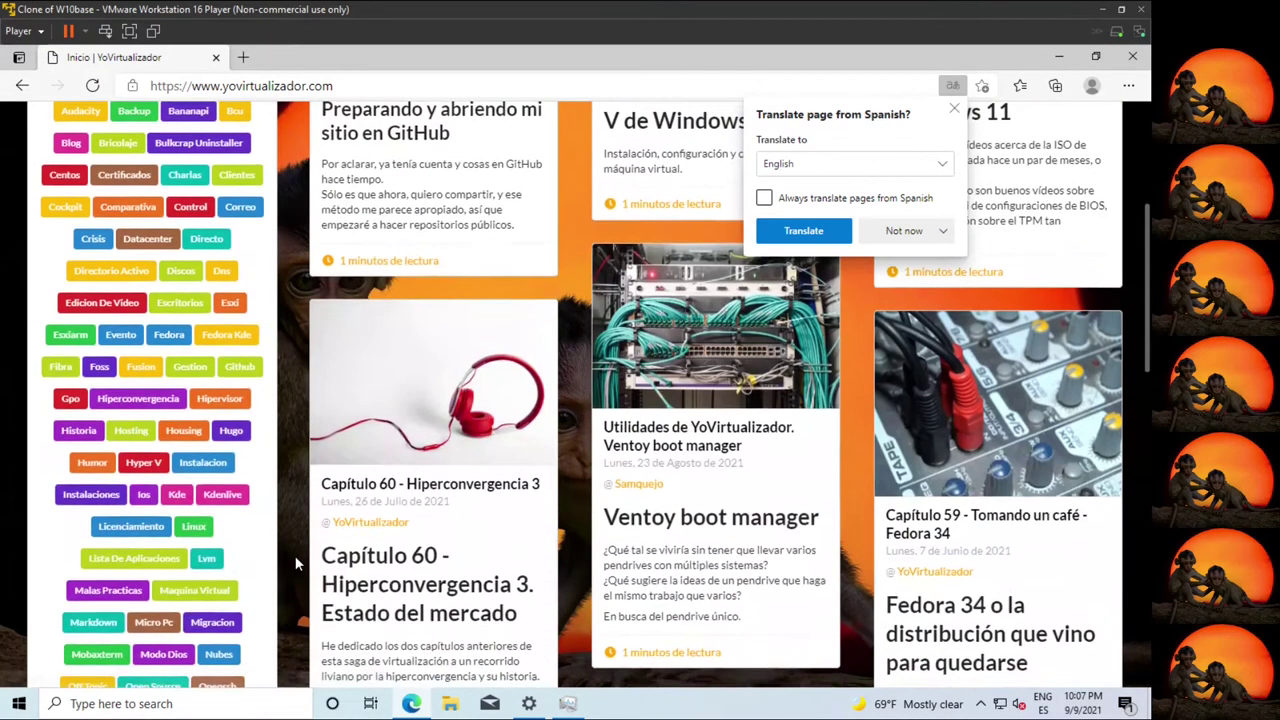
scroll(294, 565, "down", 5)
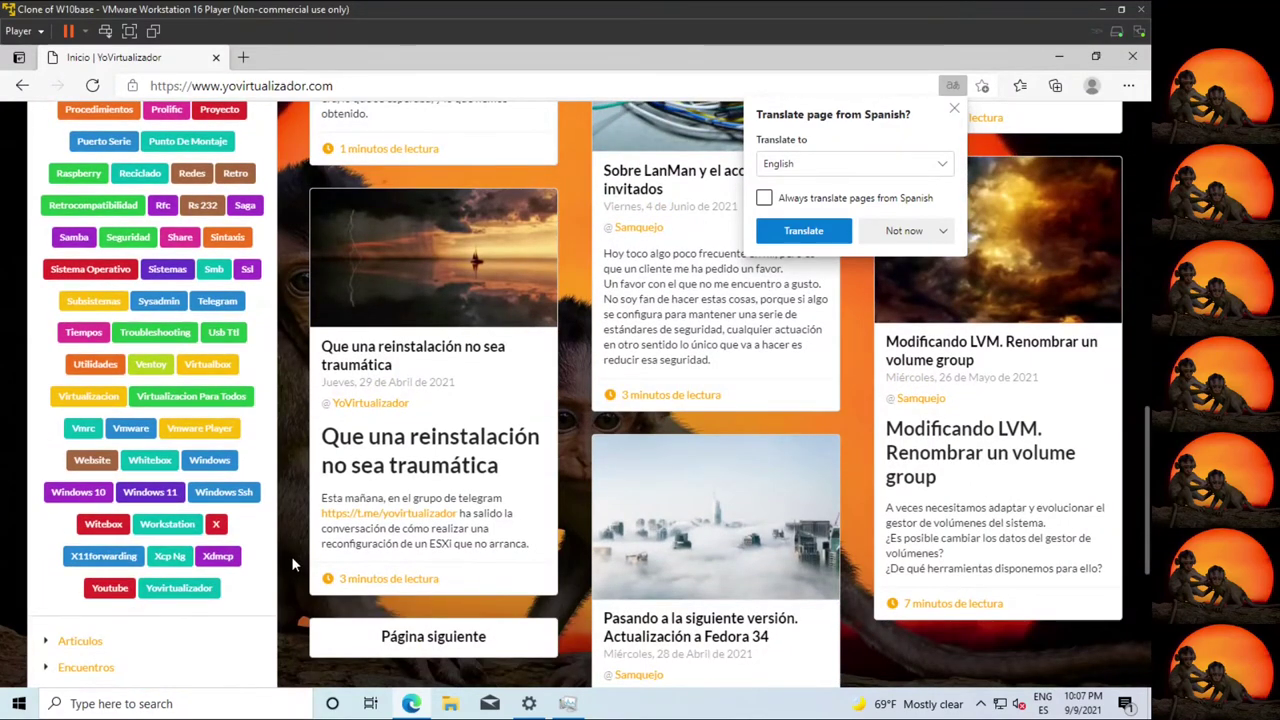
scroll(292, 565, "down", 4)
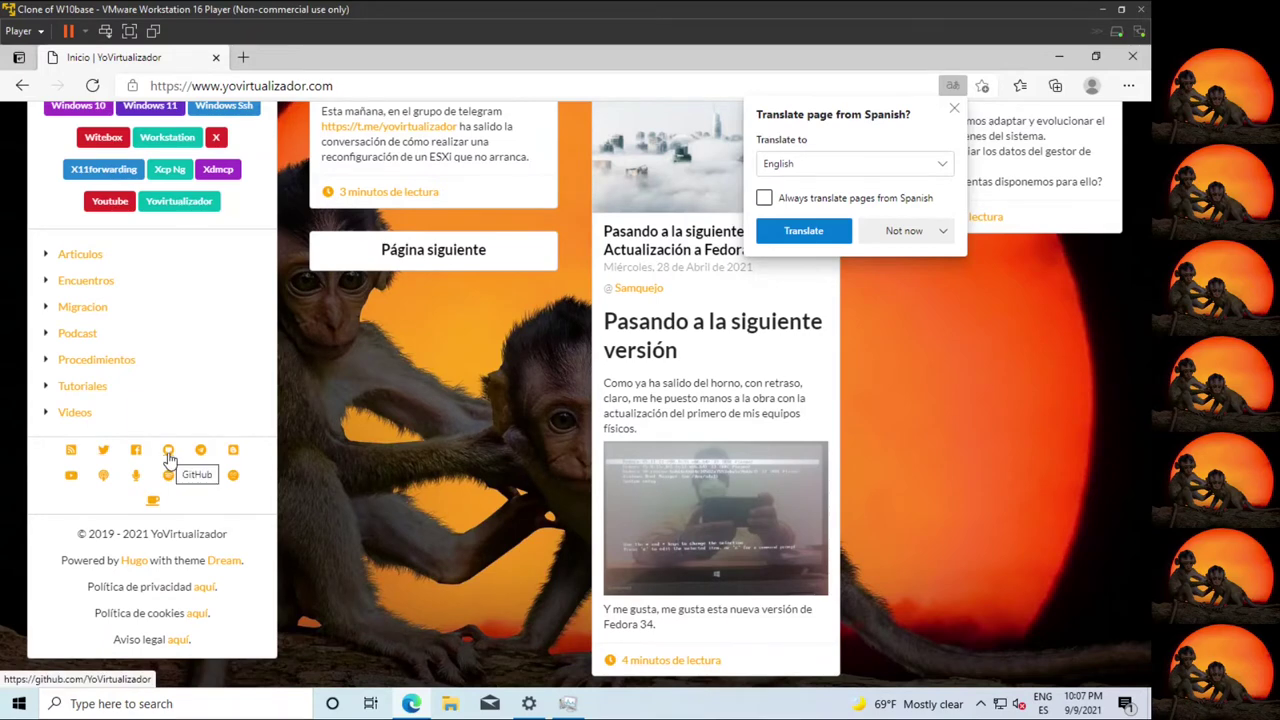
left_click(169, 452)
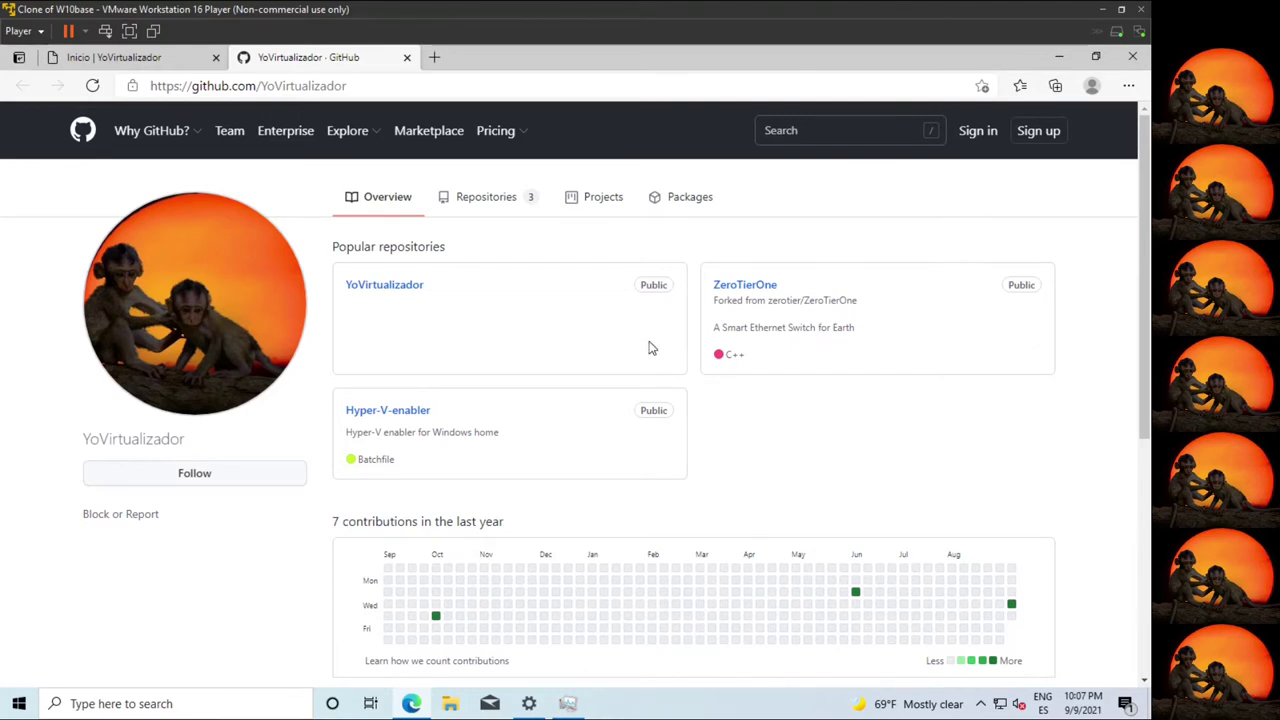
Open Hyper-V-enabler from the profile's Repositories list and browse its files and README.
left_click(508, 210)
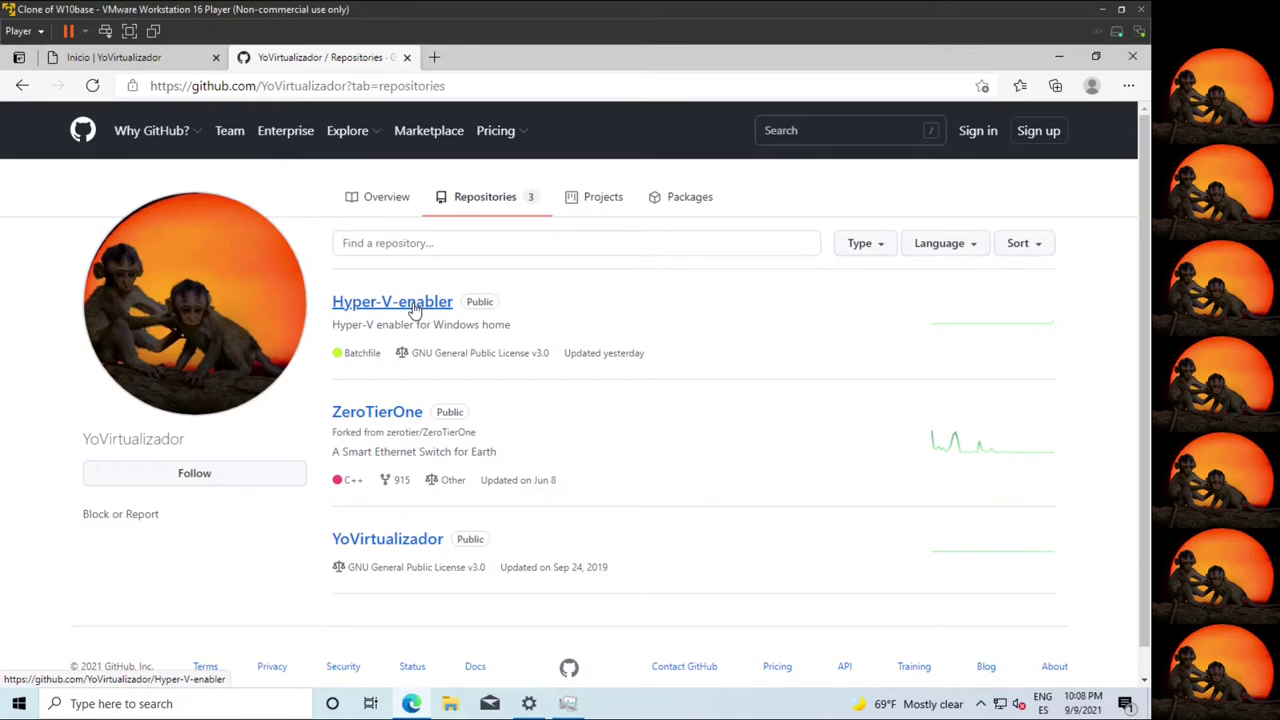
left_click(415, 310)
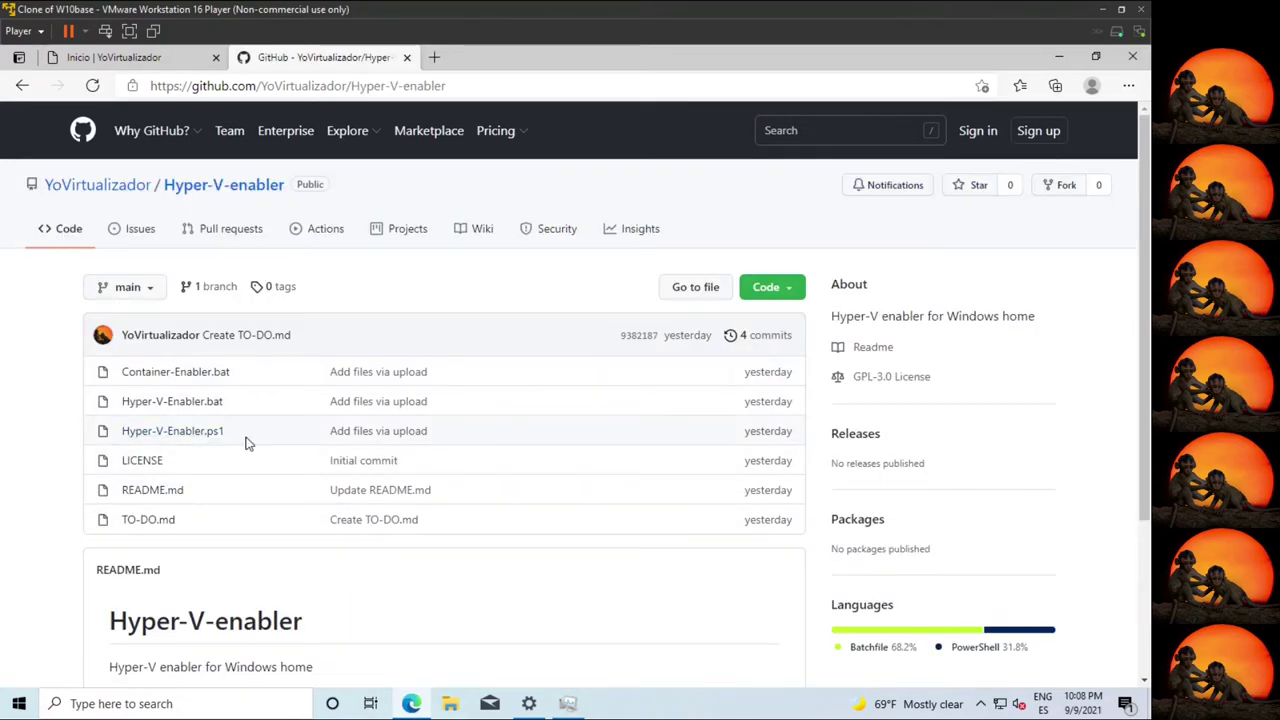
scroll(252, 441, "down", 2)
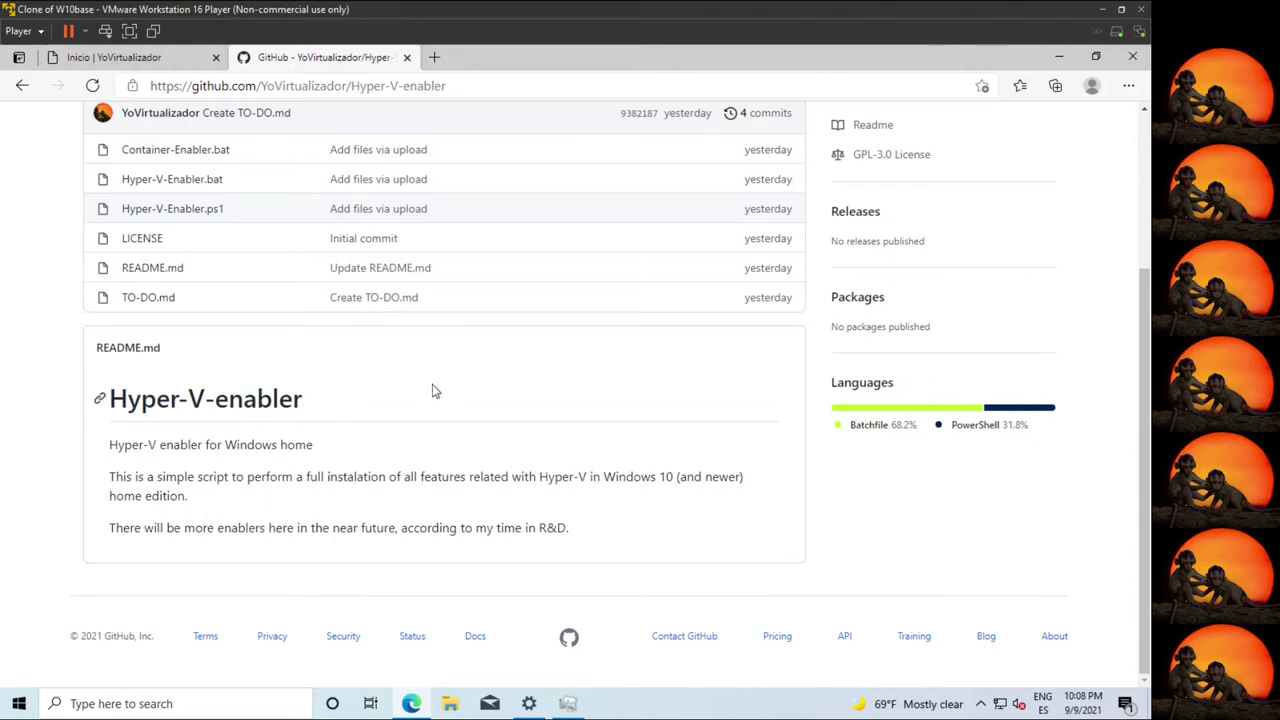
scroll(377, 417, "up", 1)
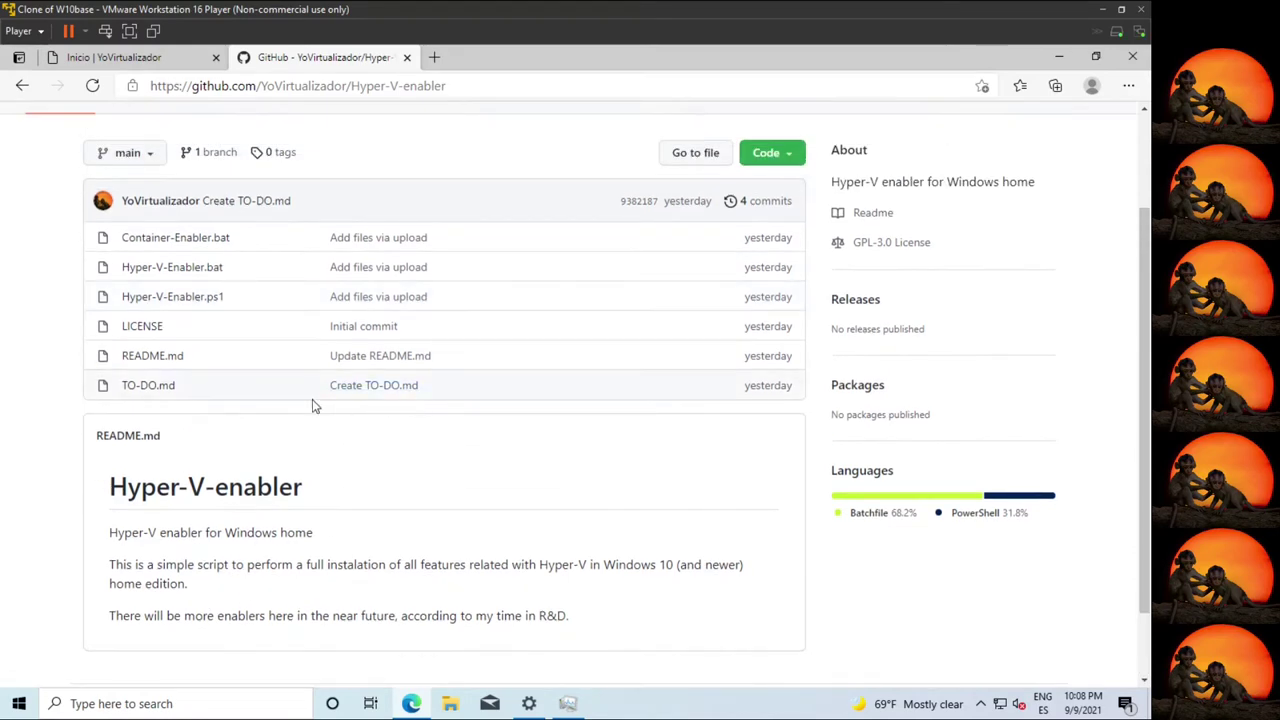
Open Hyper-V-Enabler.ps1 and Hyper-V-Enabler.bat in new tabs and compare both scripts.
middle_click(178, 298)
middle_click(177, 267)
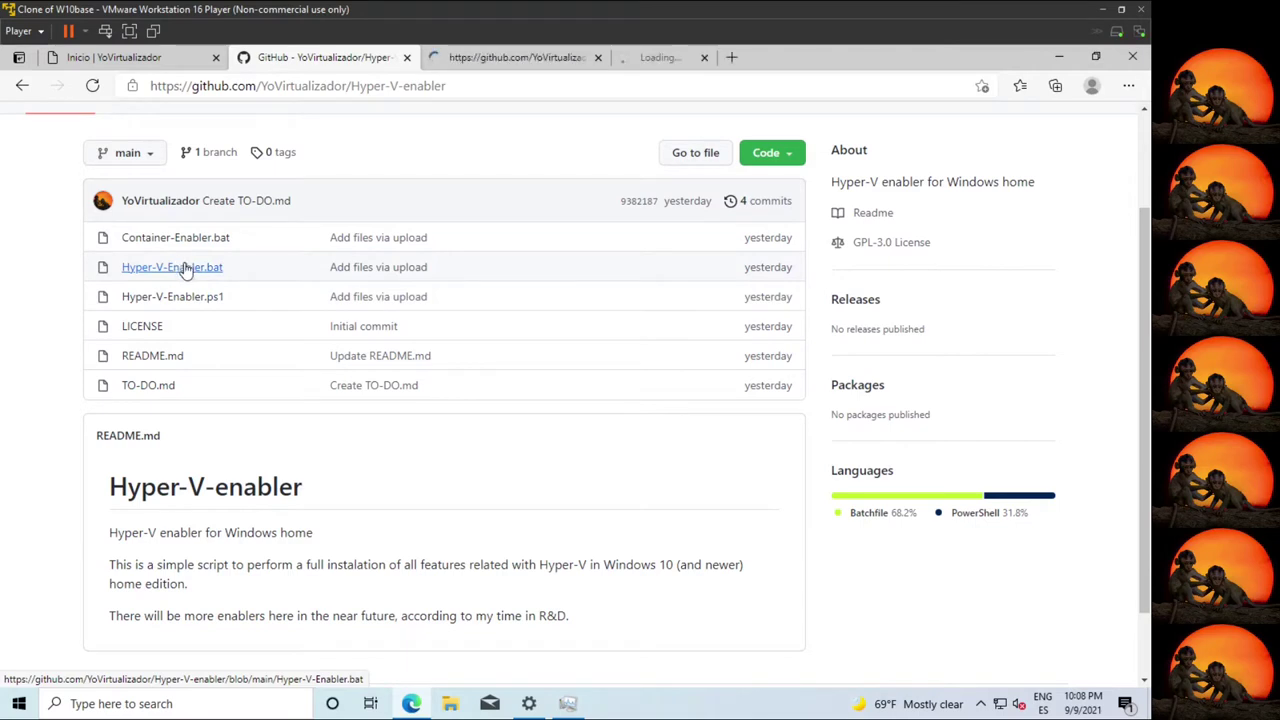
left_click(662, 56)
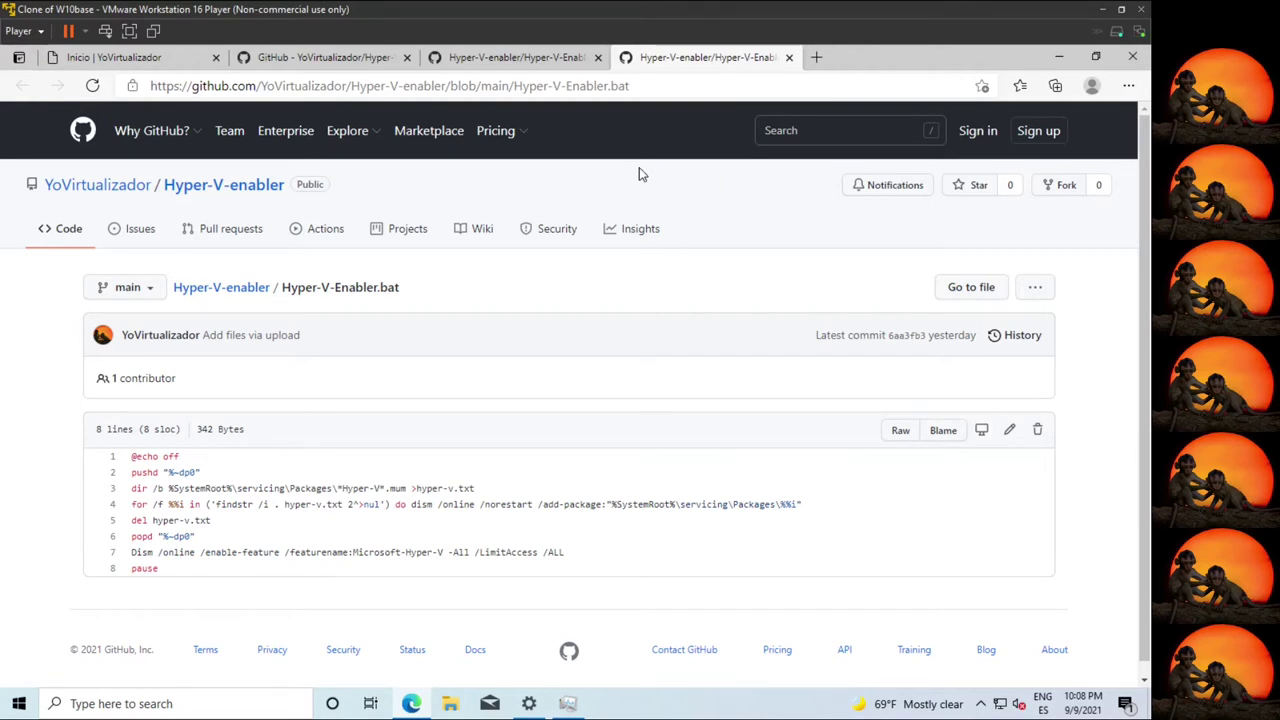
left_click(515, 57)
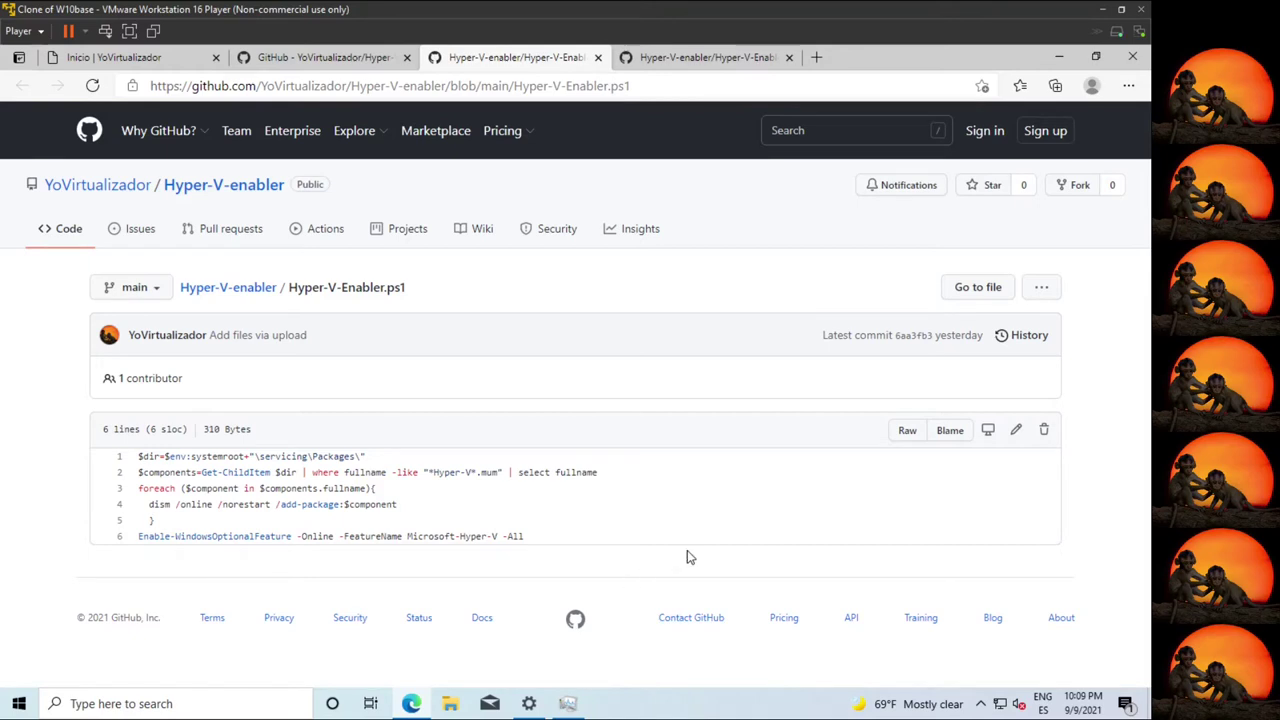
left_click(673, 60)
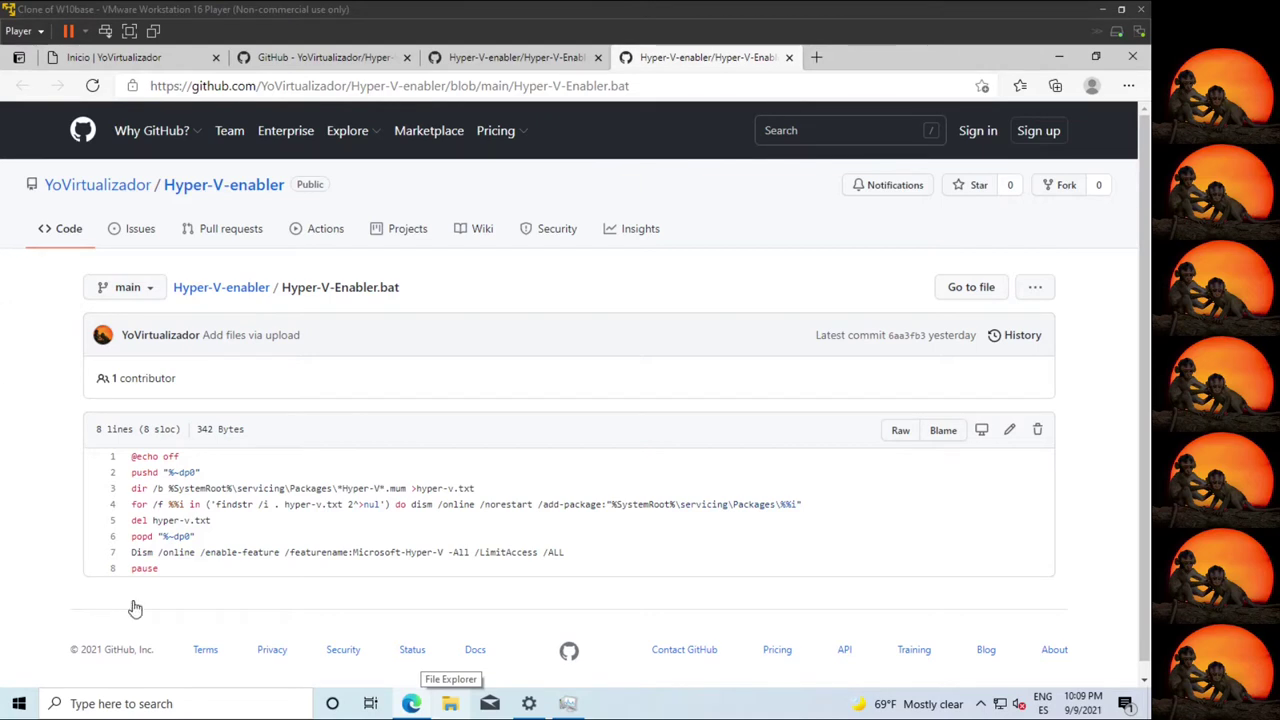
Search Settings for 'apli' and reach More Windows features via Apps & features > Optional features.
left_click(531, 704)
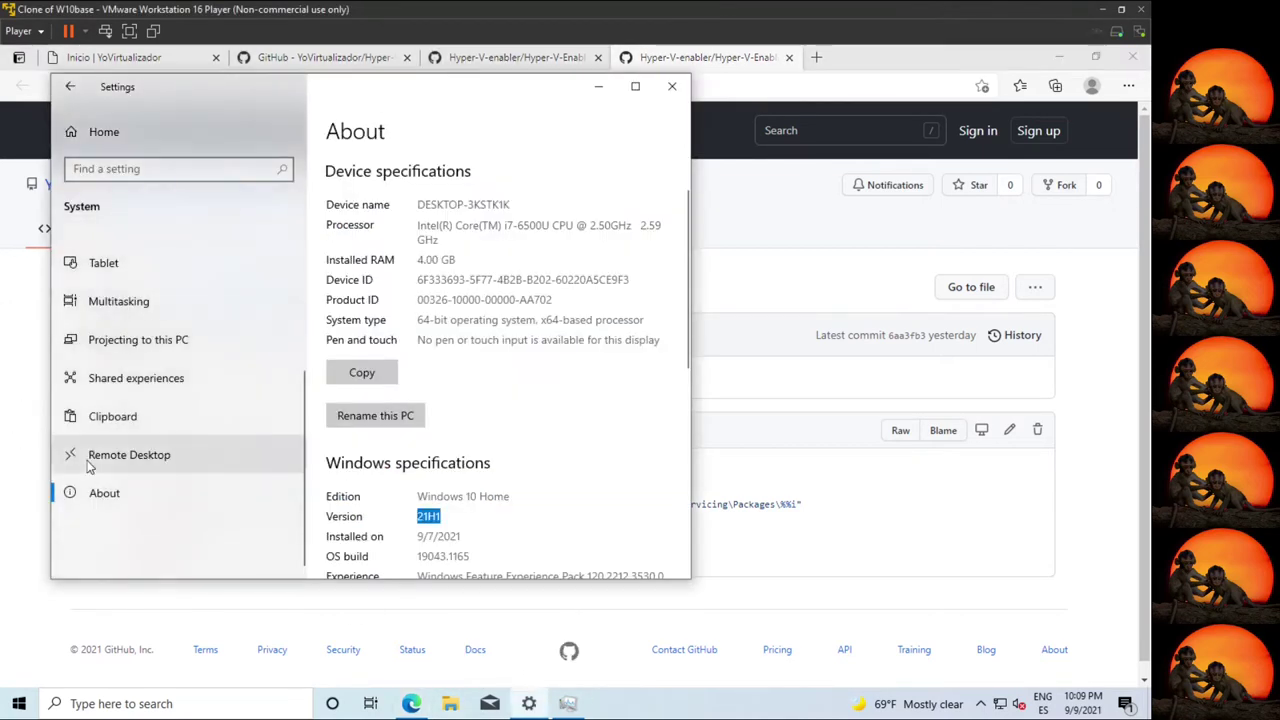
type("apli")
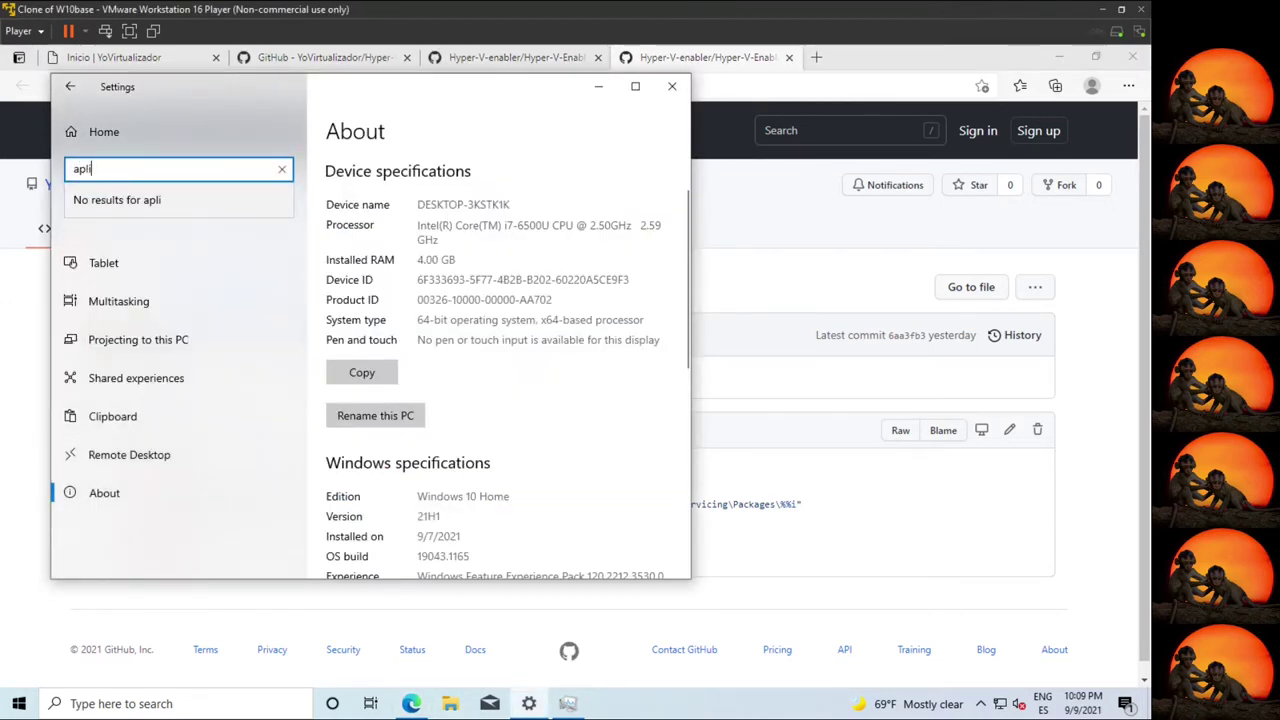
left_click(140, 235)
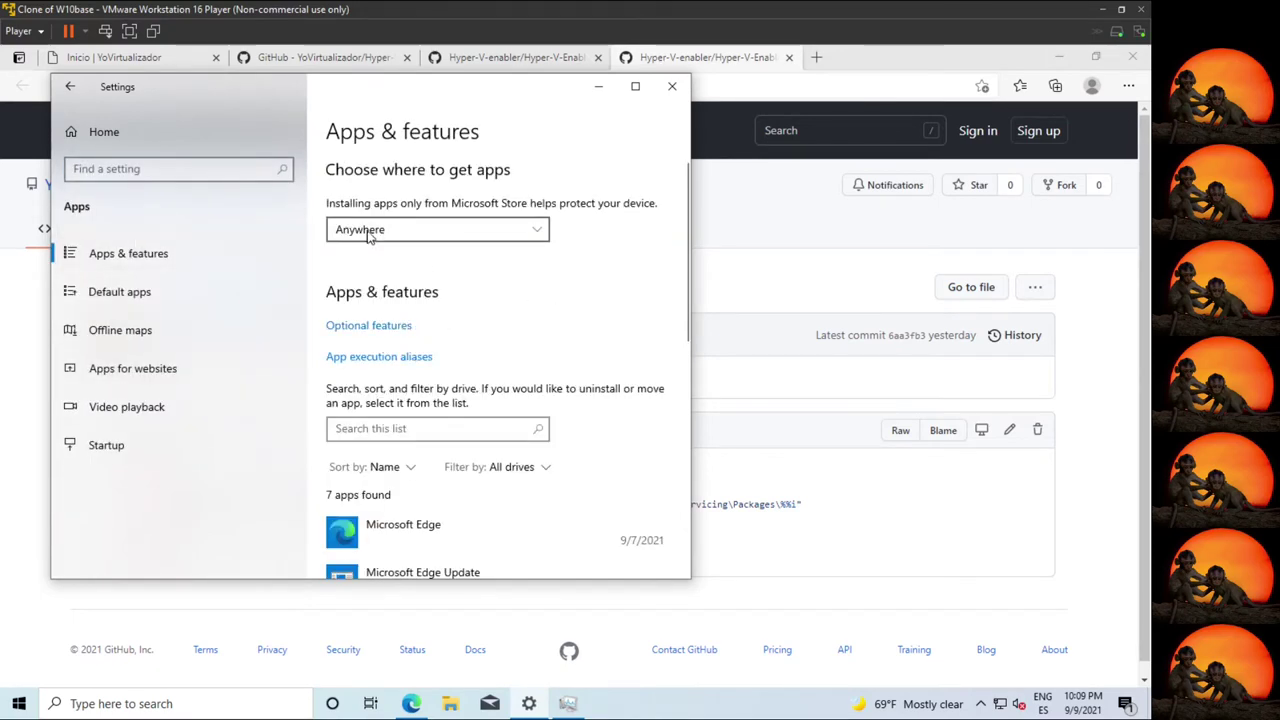
left_click(372, 330)
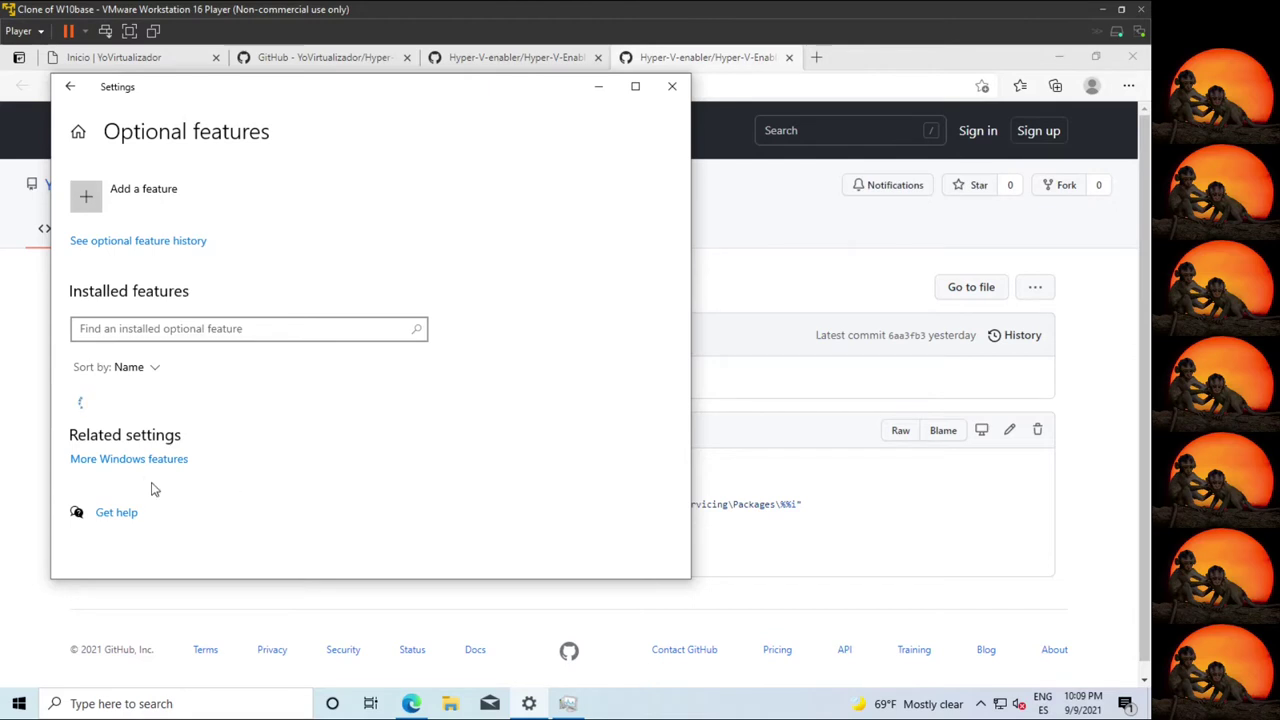
scroll(360, 437, "down", 5)
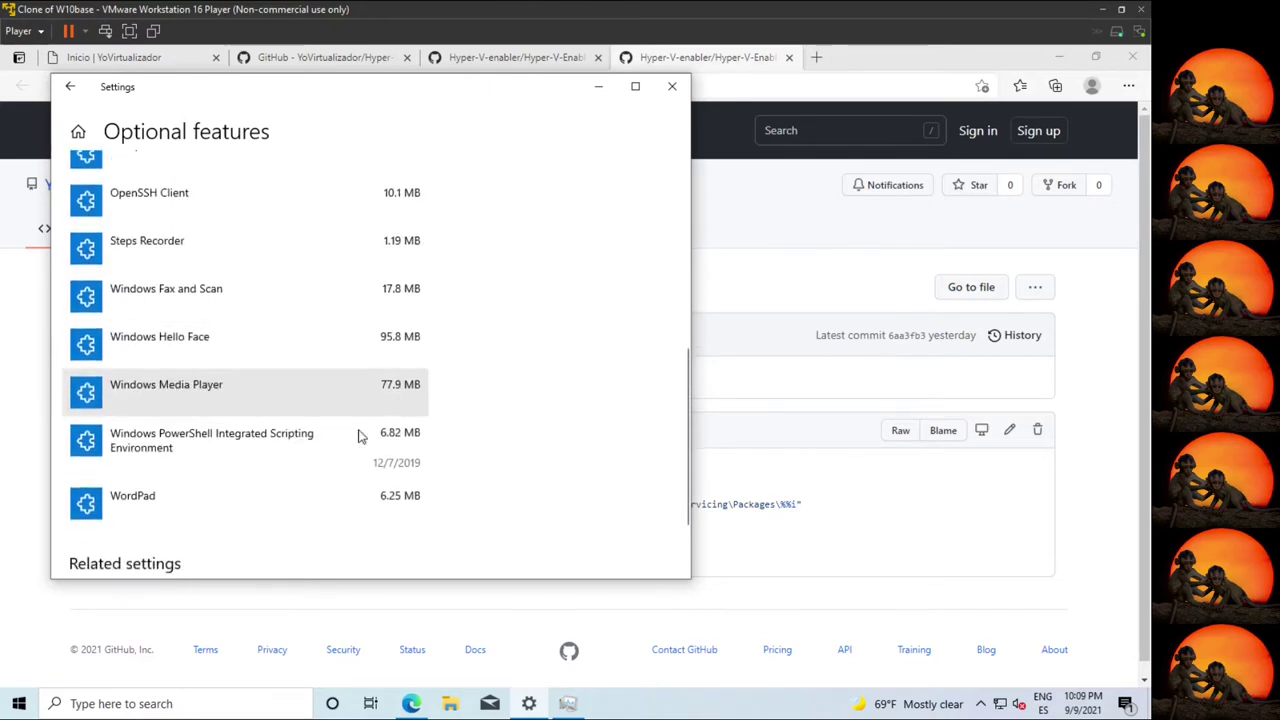
left_click(130, 495)
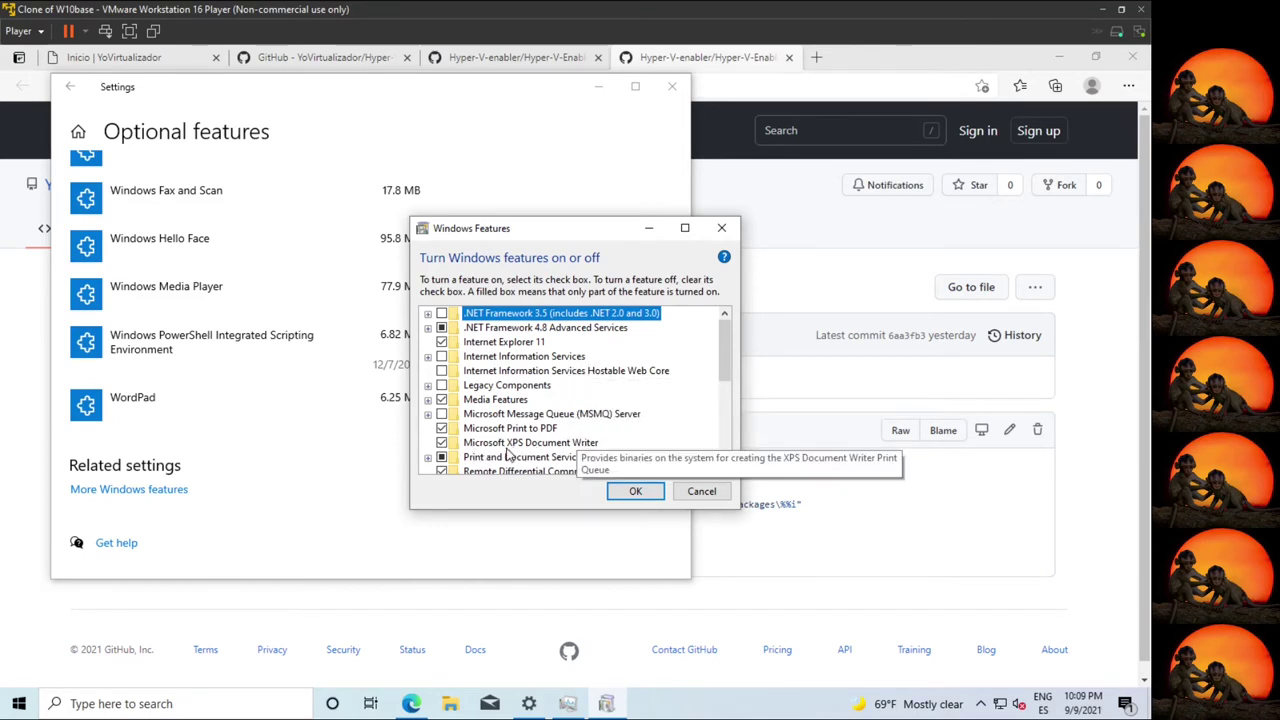
Review the Windows Hypervisor Platform and Virtual Machine Platform features, then show the Start menu.
scroll(620, 443, "down", 1)
scroll(620, 443, "down", 3)
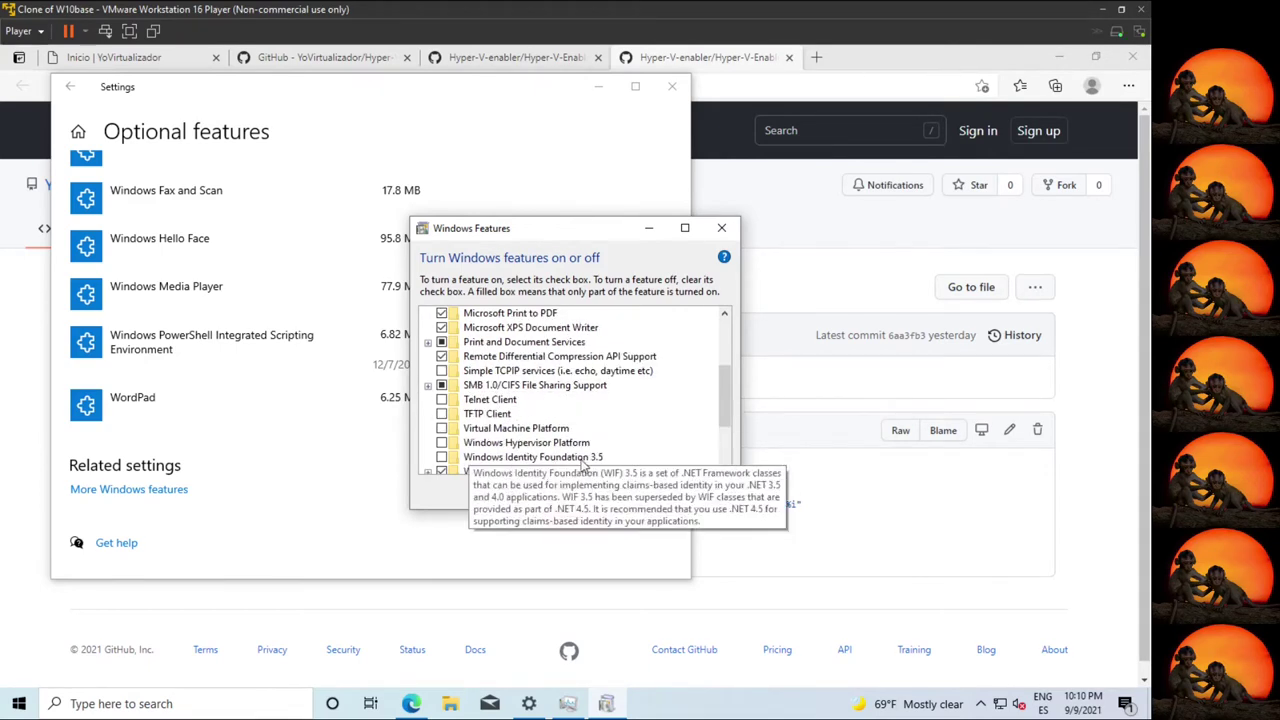
left_click(510, 442)
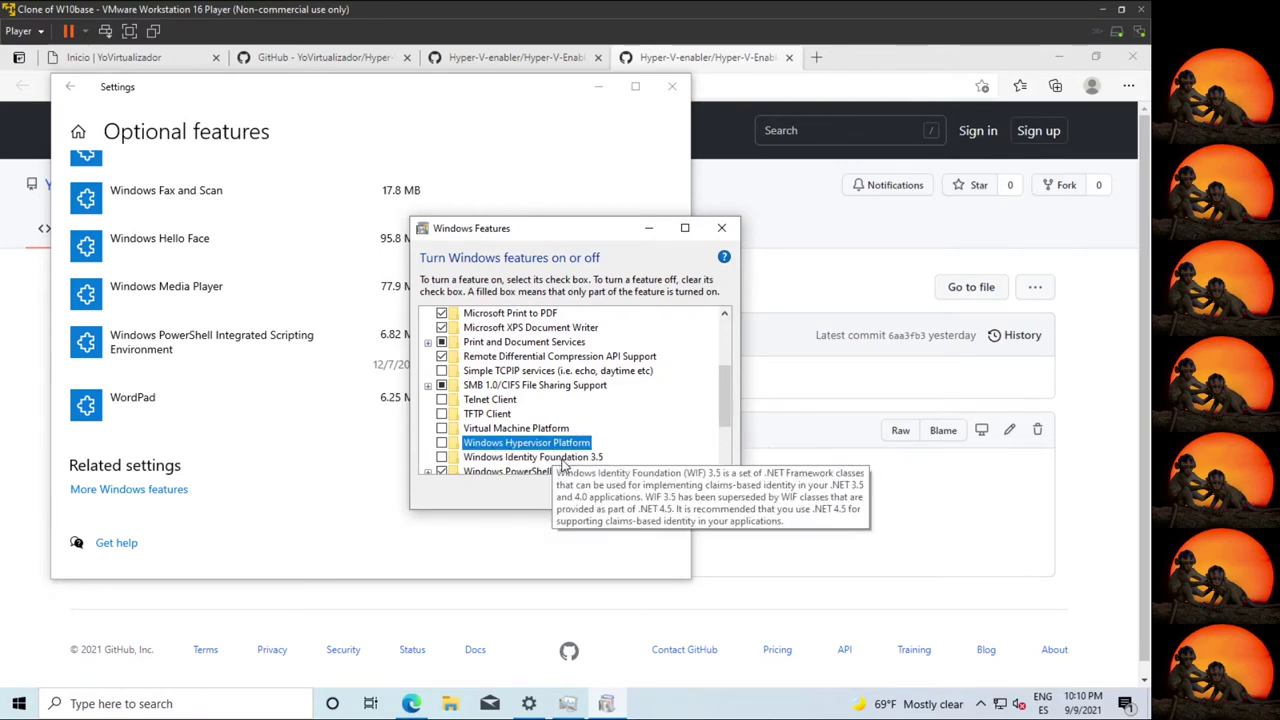
left_click(512, 432)
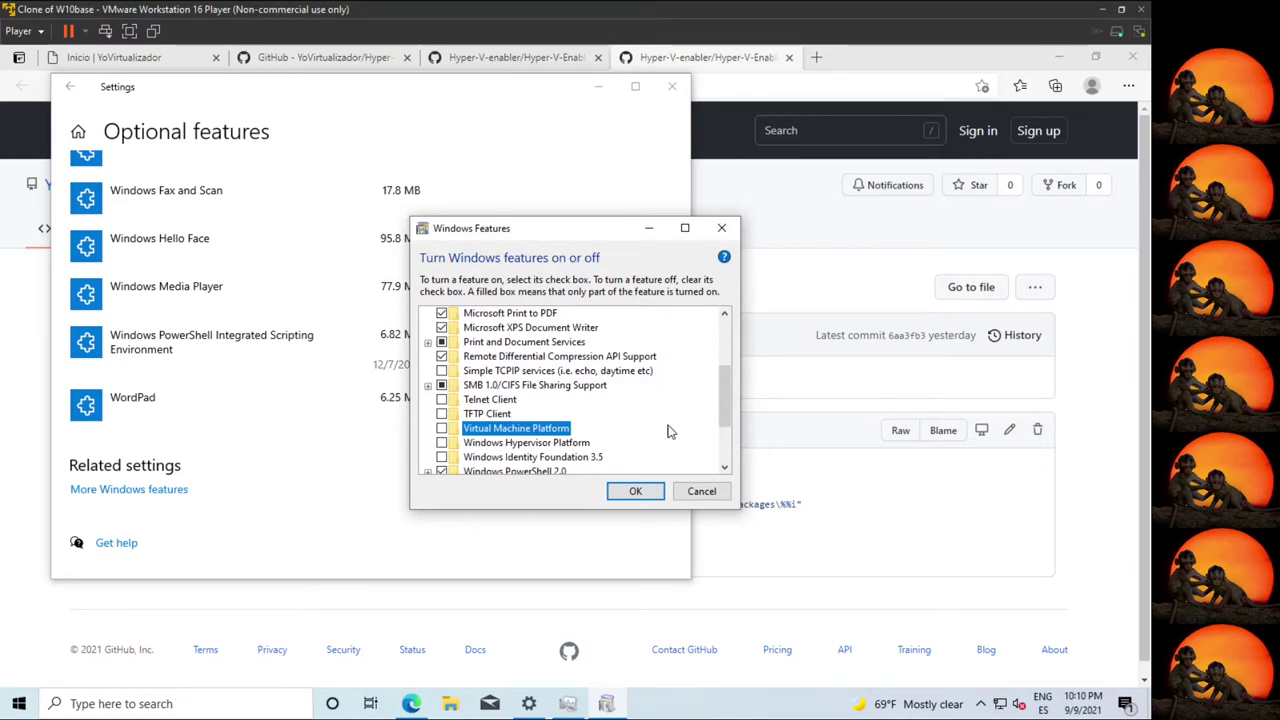
scroll(646, 433, "down", 2)
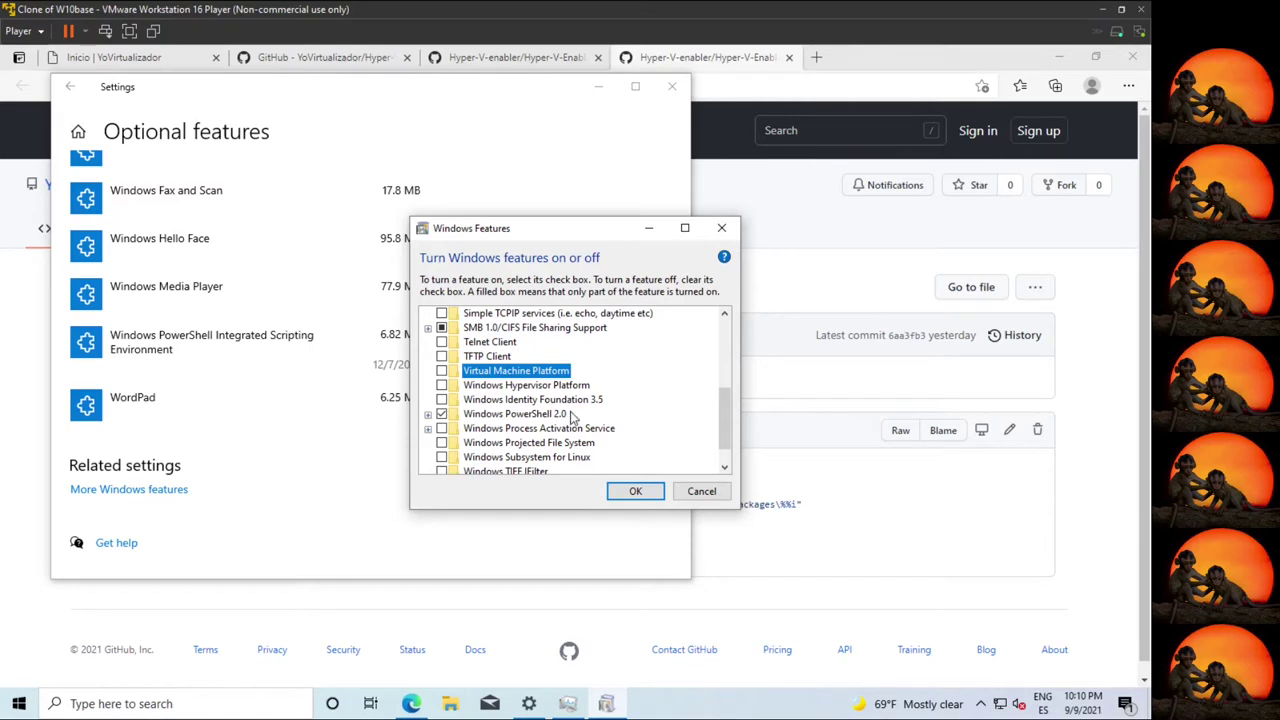
scroll(572, 418, "down", 1)
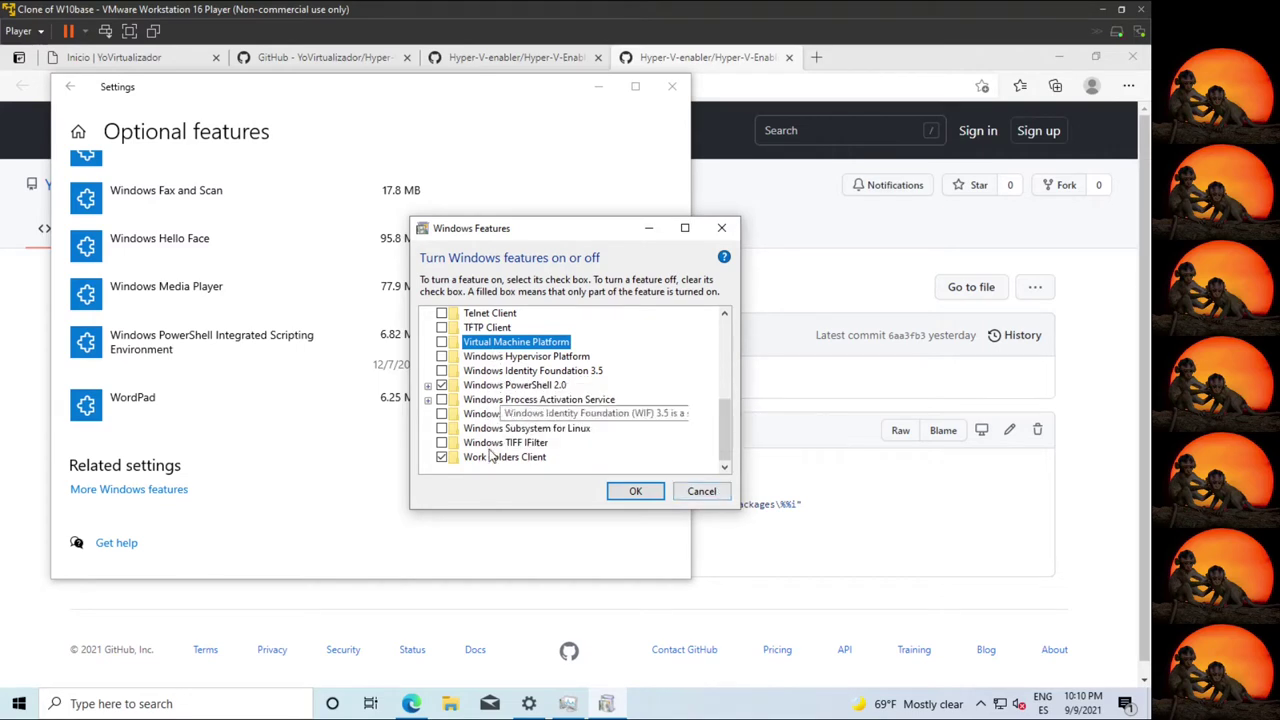
left_click(18, 703)
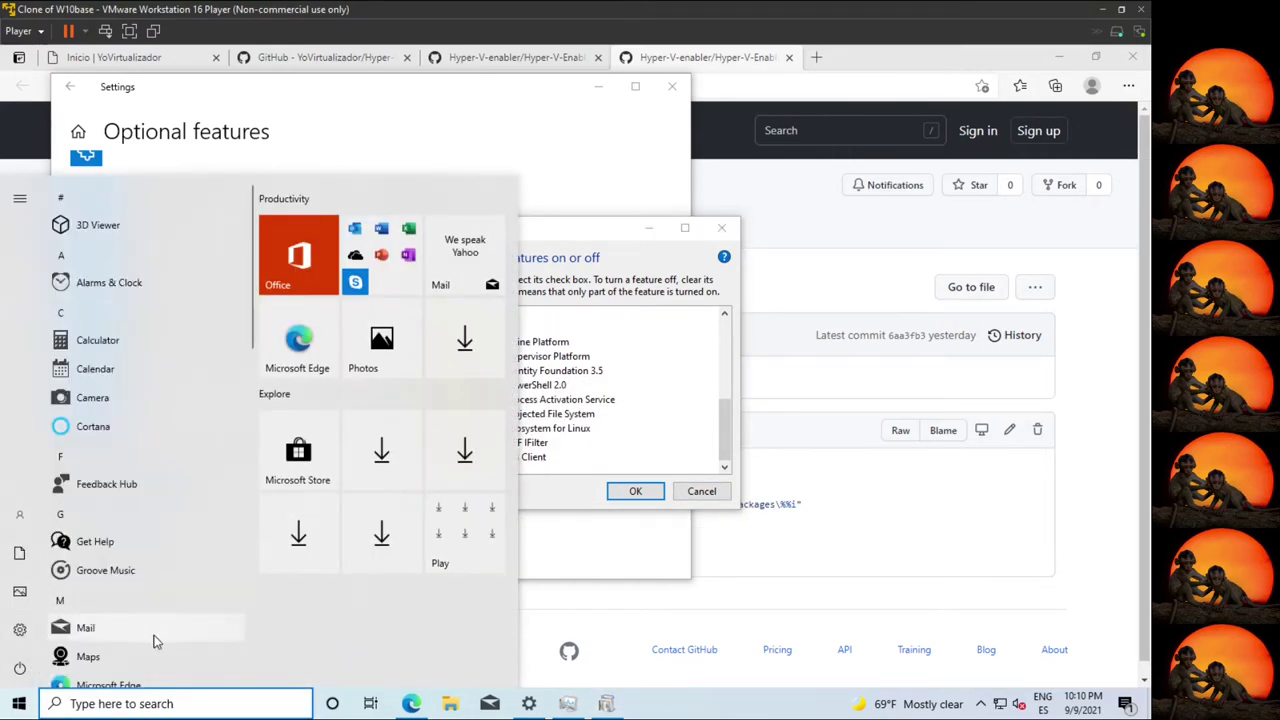
Browse the apps inside Windows Administrative Tools in the Start menu.
scroll(155, 641, "down", 15)
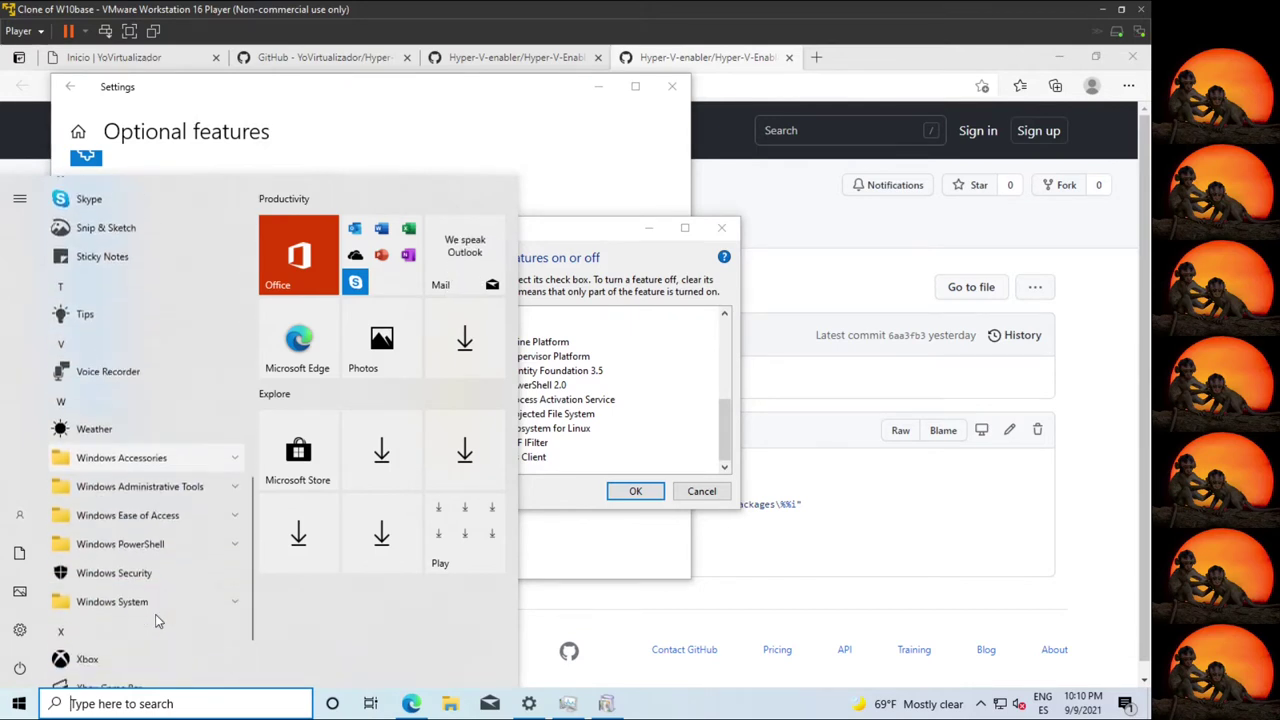
left_click(169, 492)
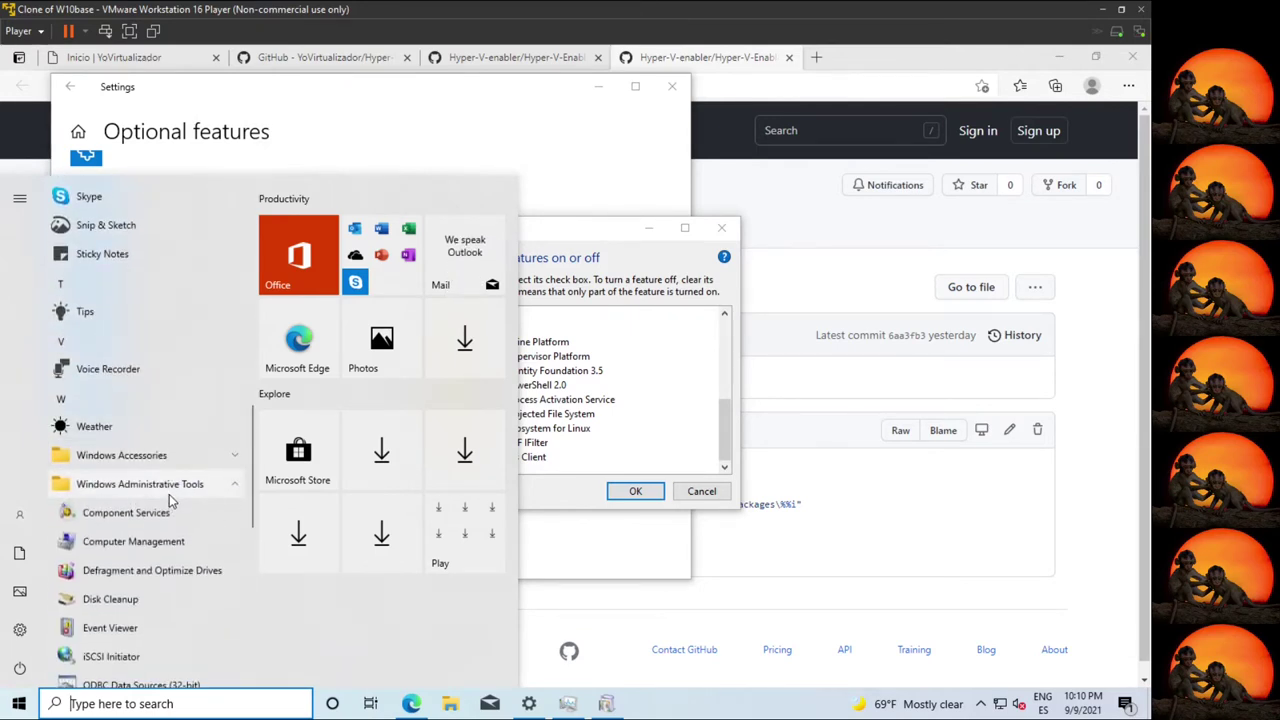
scroll(169, 492, "down", 3)
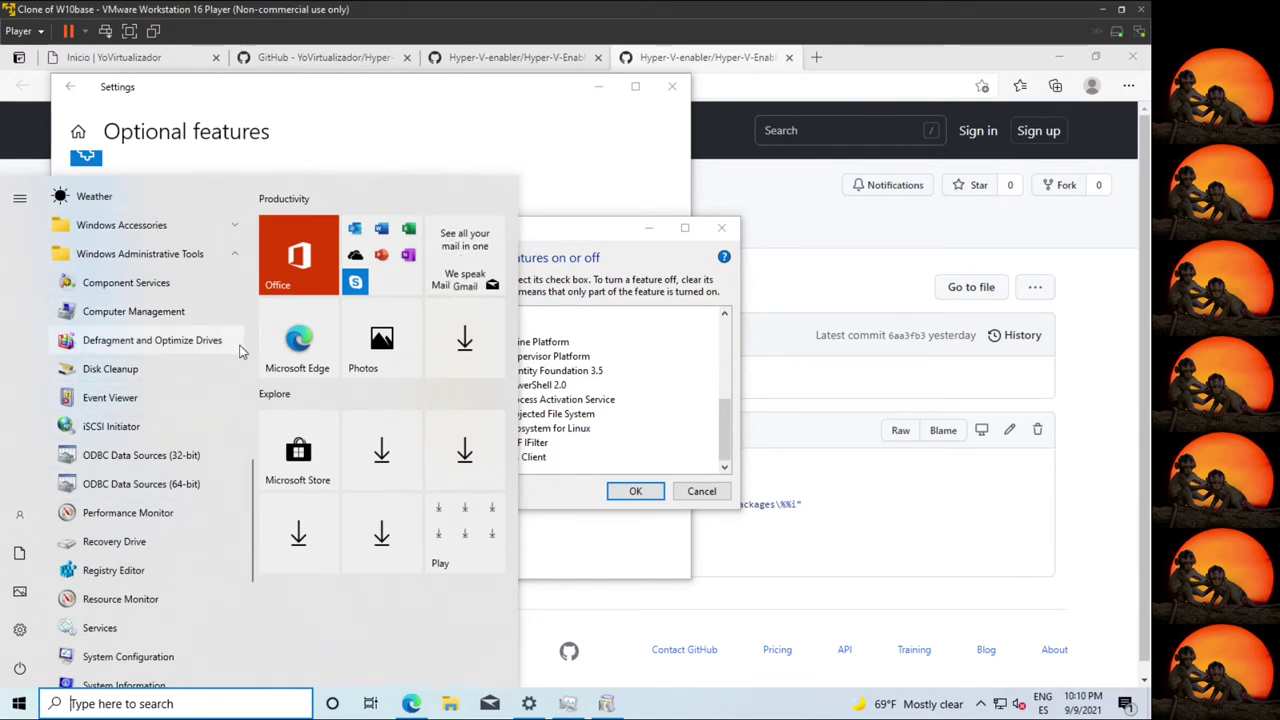
Cancel Windows Features unchanged and close the Optional features settings window.
left_click(697, 498)
left_click(701, 491)
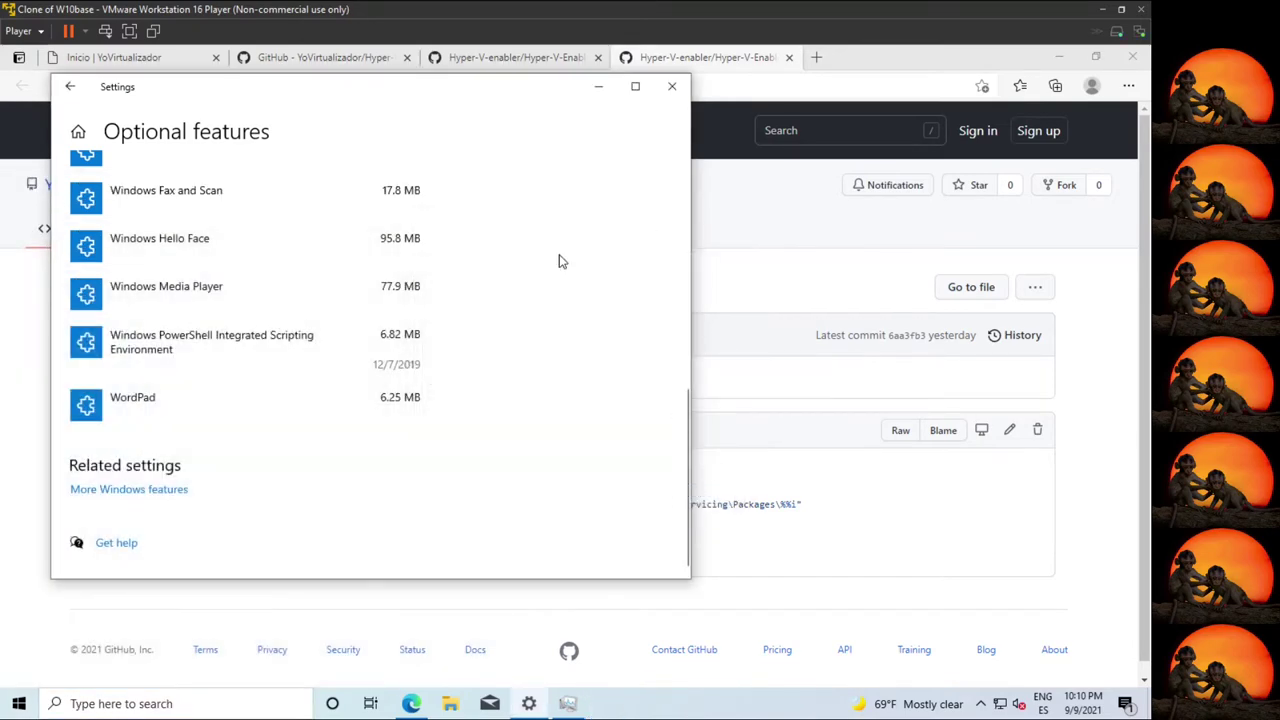
left_click(672, 86)
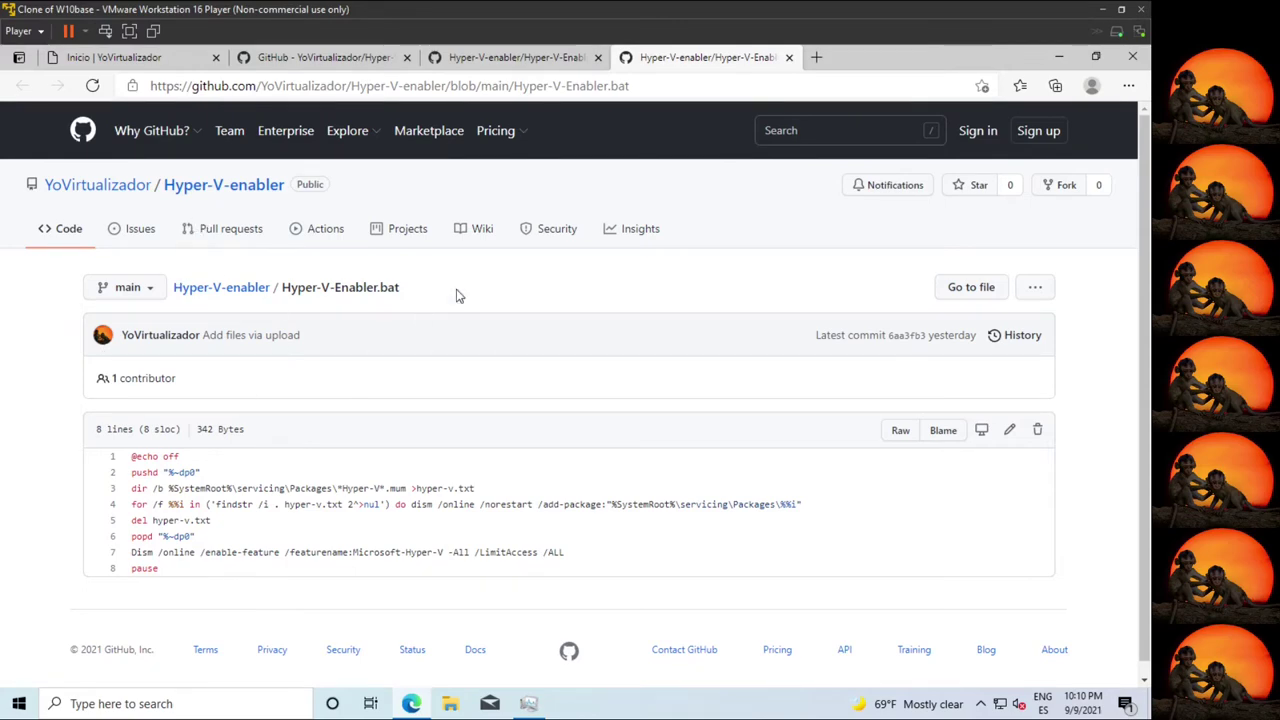
Return to the Hyper-V-Enabler.bat tab and select all eight lines of the script.
left_click(335, 57)
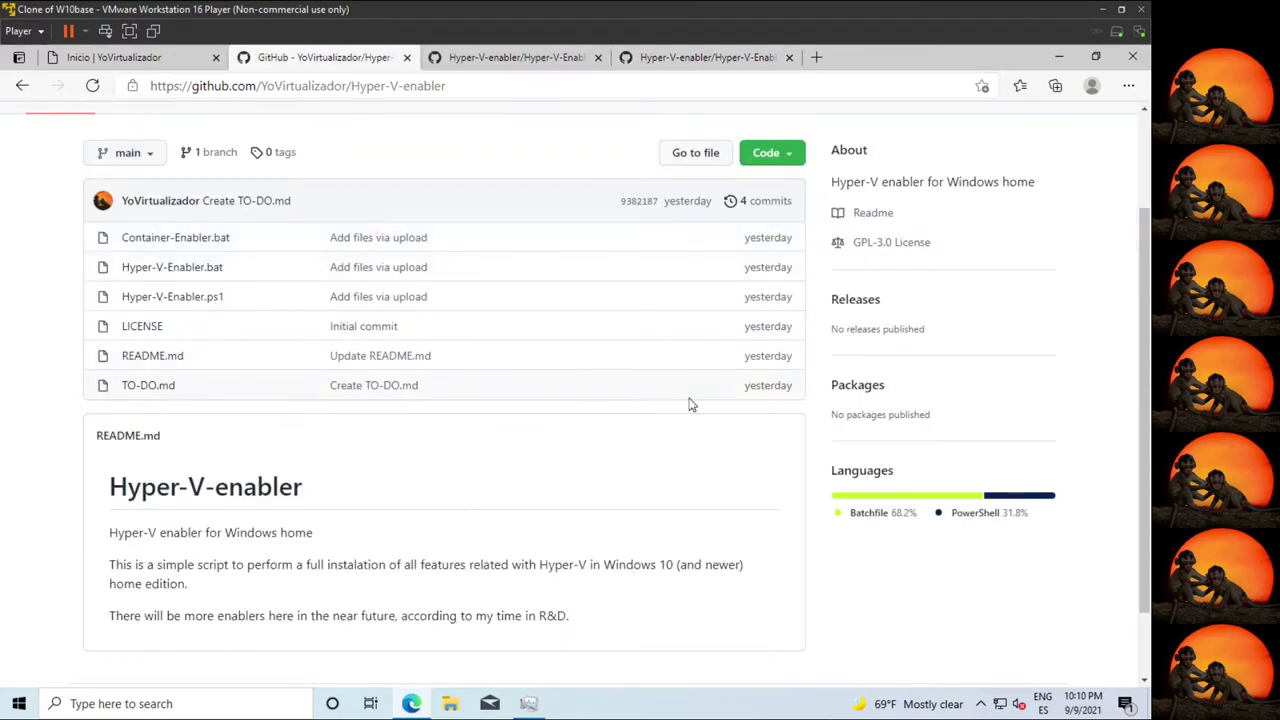
right_click(558, 297)
key("Escape")
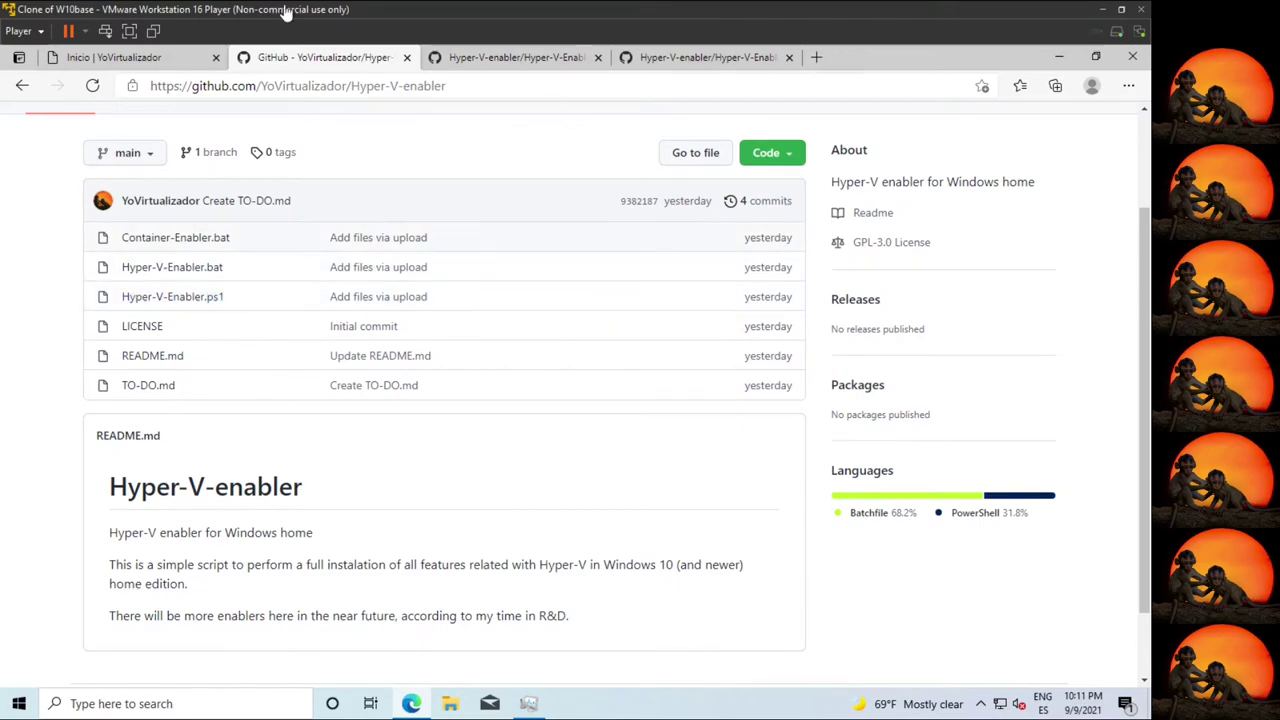
left_click(686, 58)
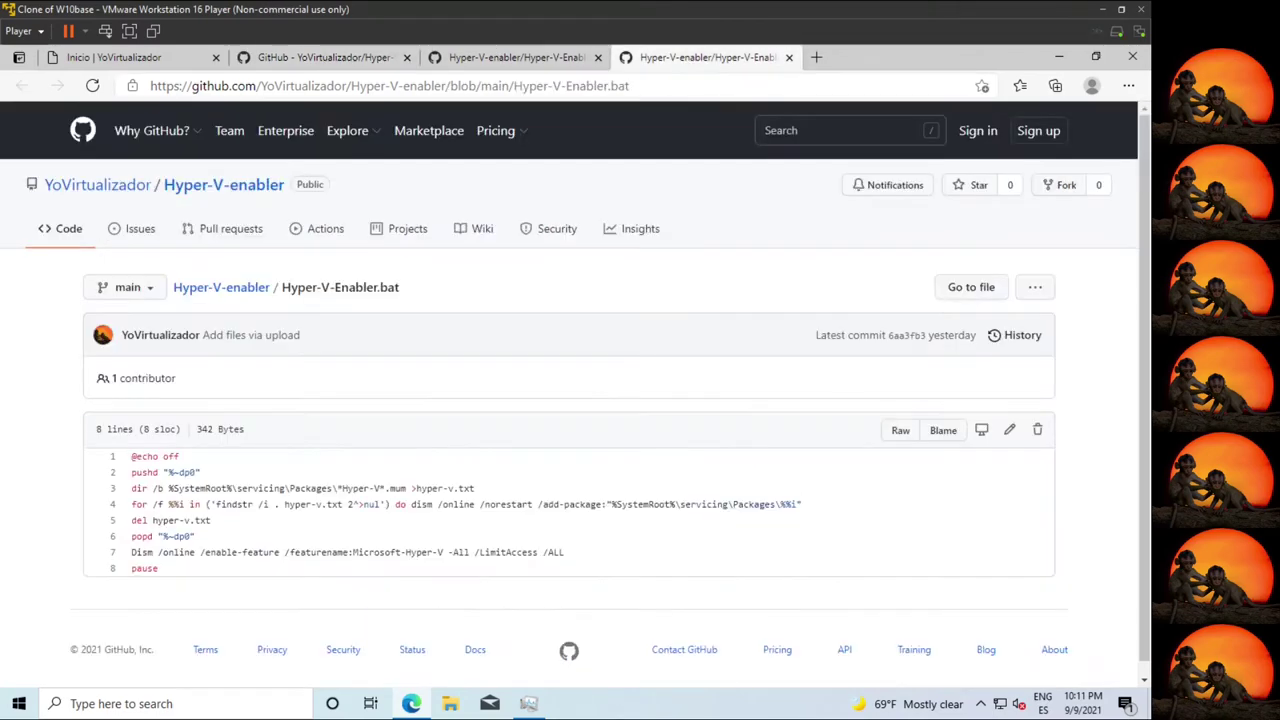
left_click_drag(145, 595, 131, 466)
left_click_drag(175, 568, 120, 455)
key("ctrl+c")
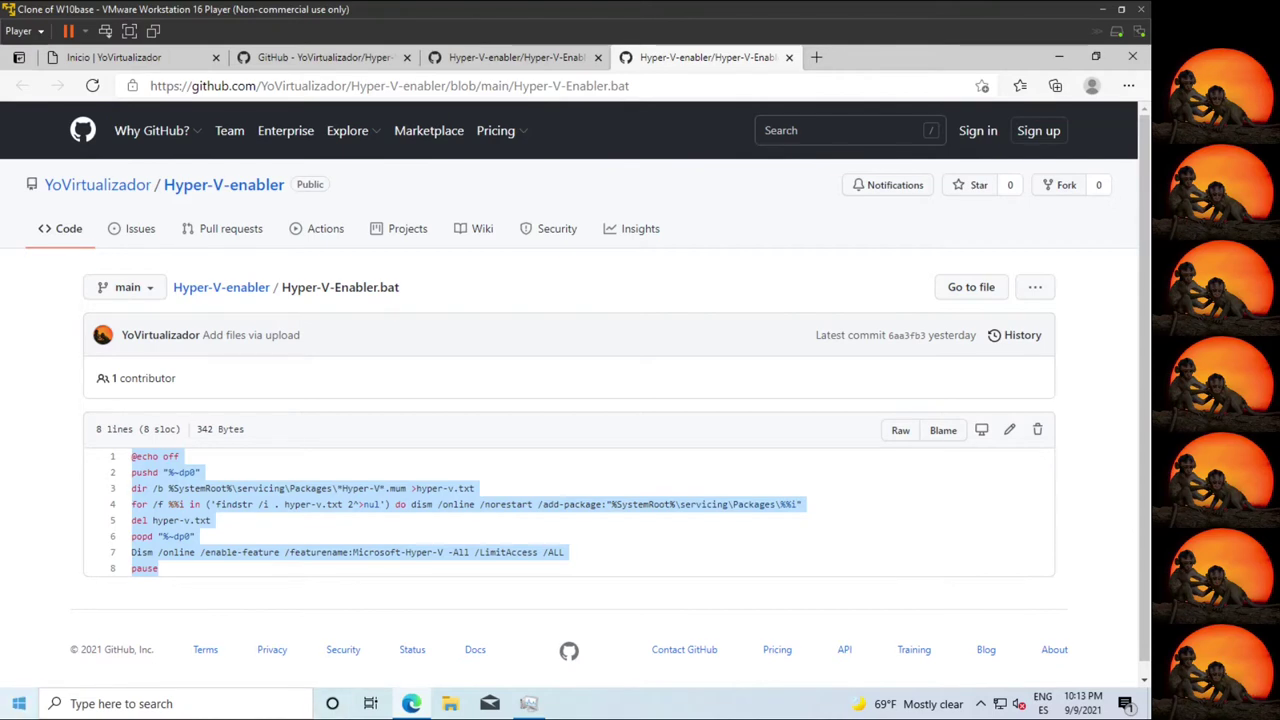
Launch Notepad from Start search and paste the Hyper-V enabler script into it.
left_click(20, 706)
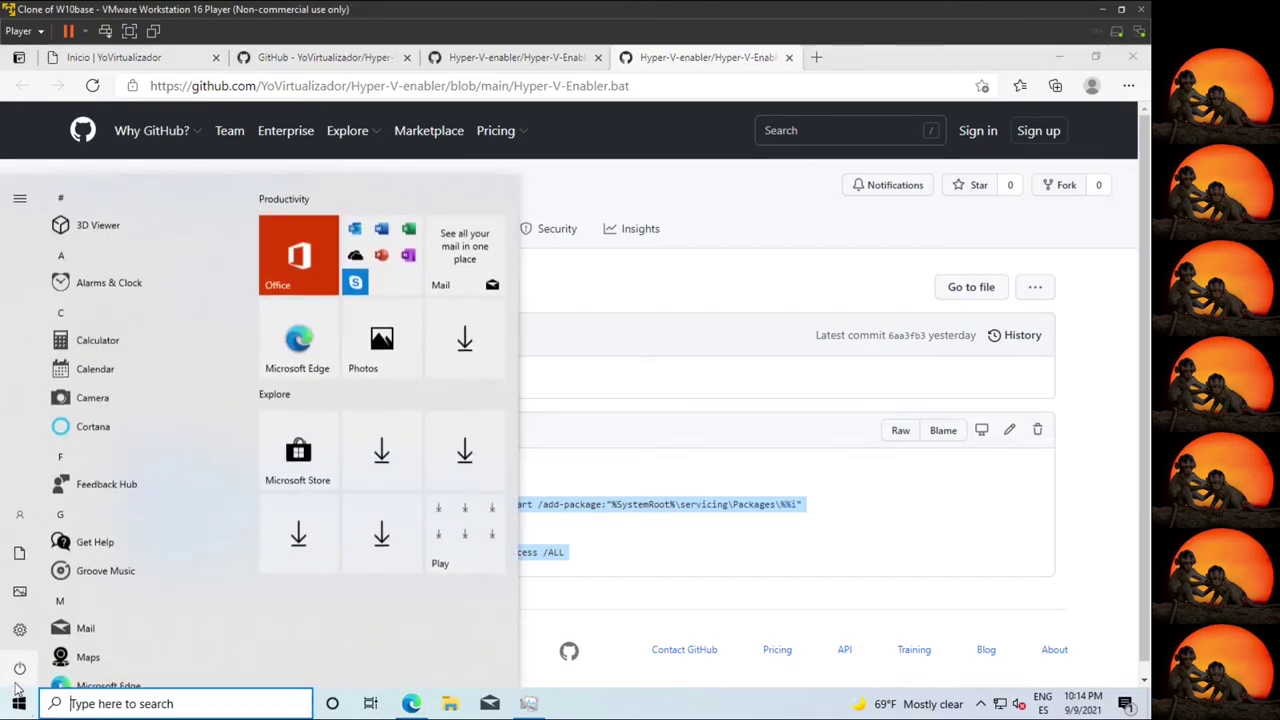
type("notepad")
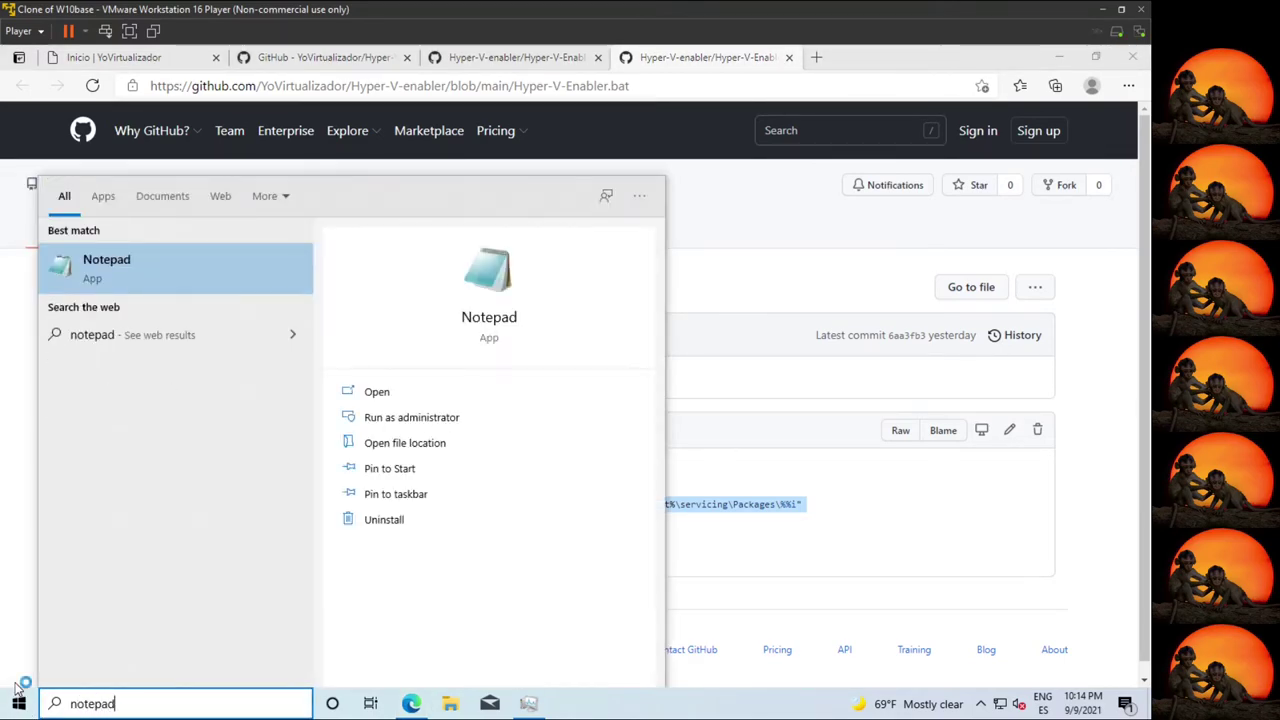
key("Return")
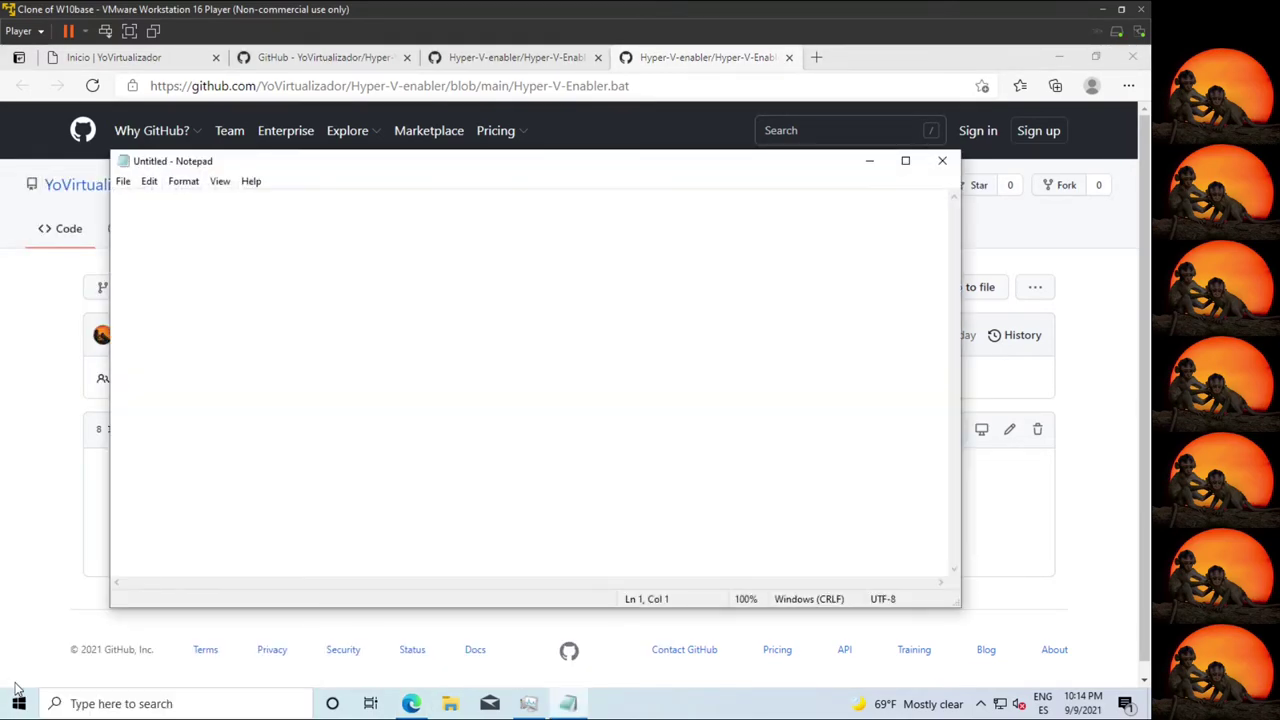
key("ctrl+v")
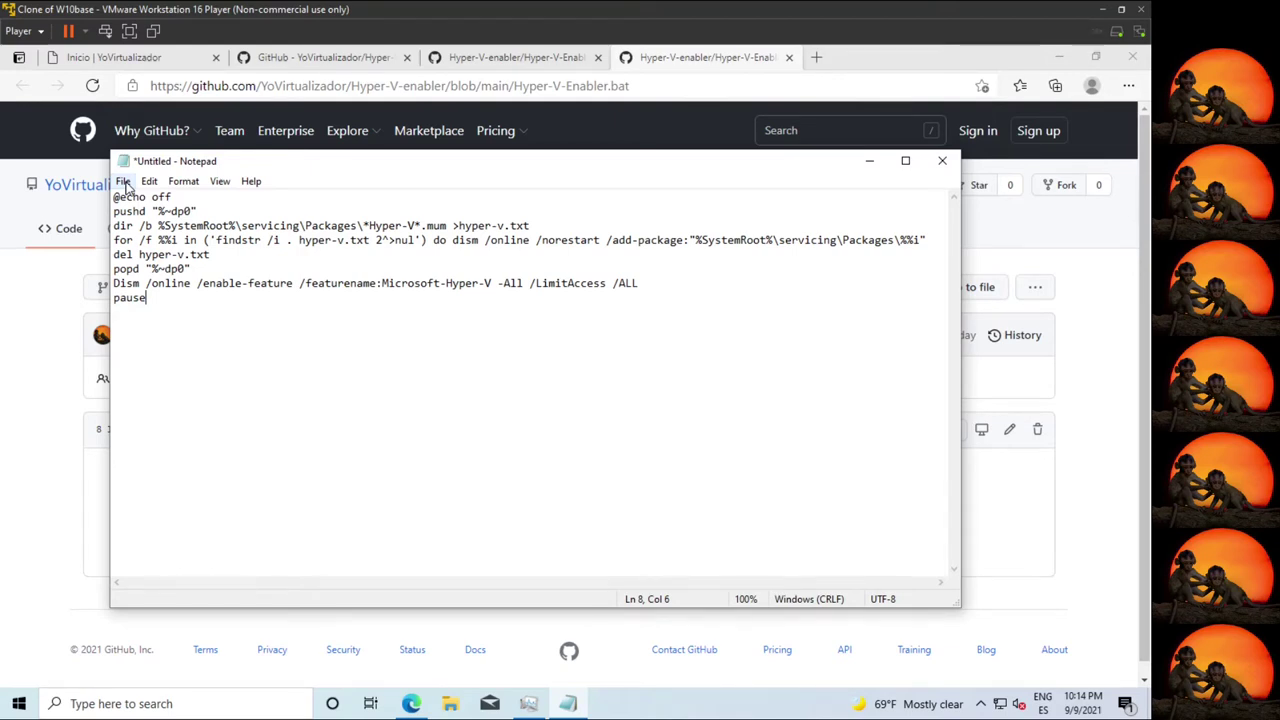
left_click(123, 181)
Choose Save As and browse to the C:\Users\Public folder.
left_click(170, 268)
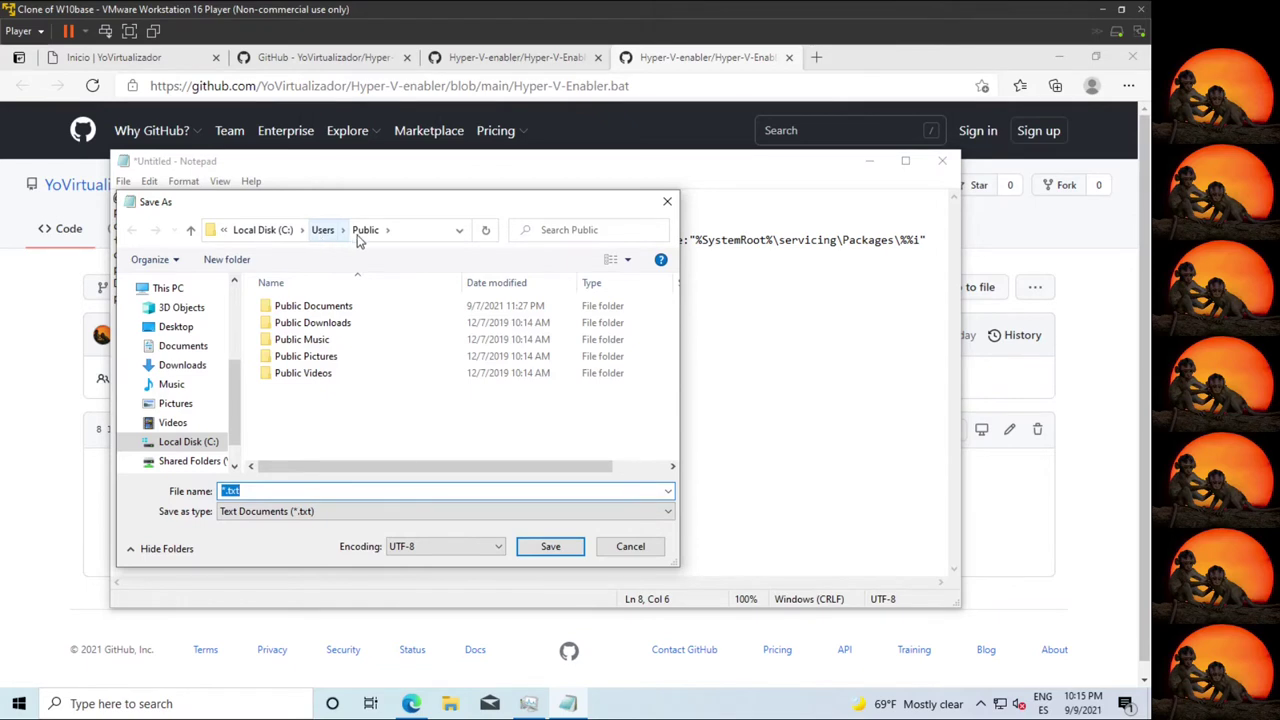
left_click(266, 231)
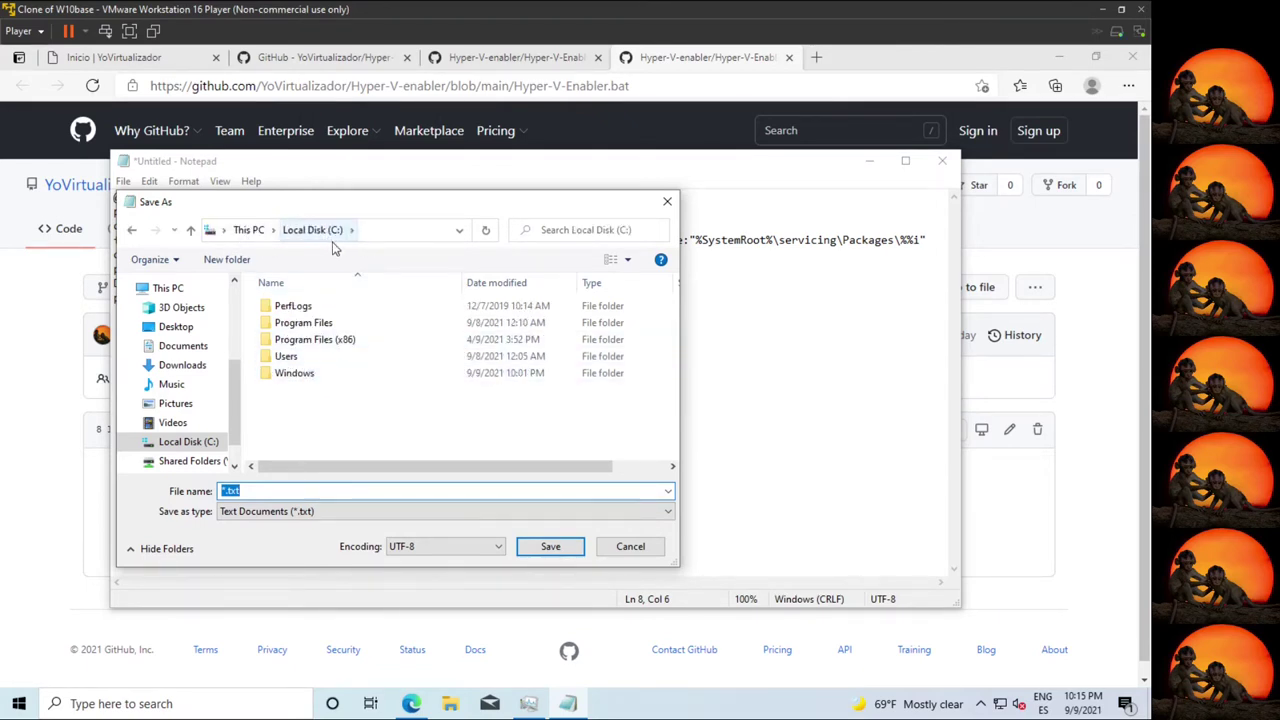
double_click(289, 362)
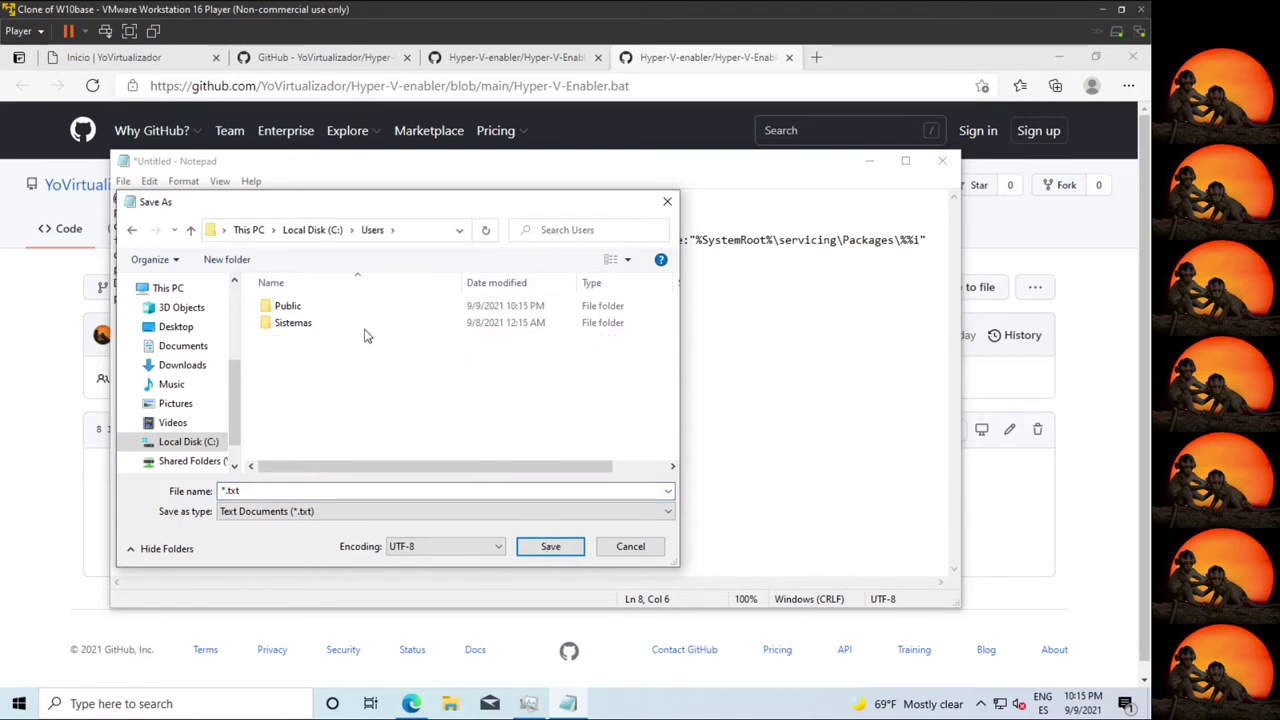
left_click(287, 327)
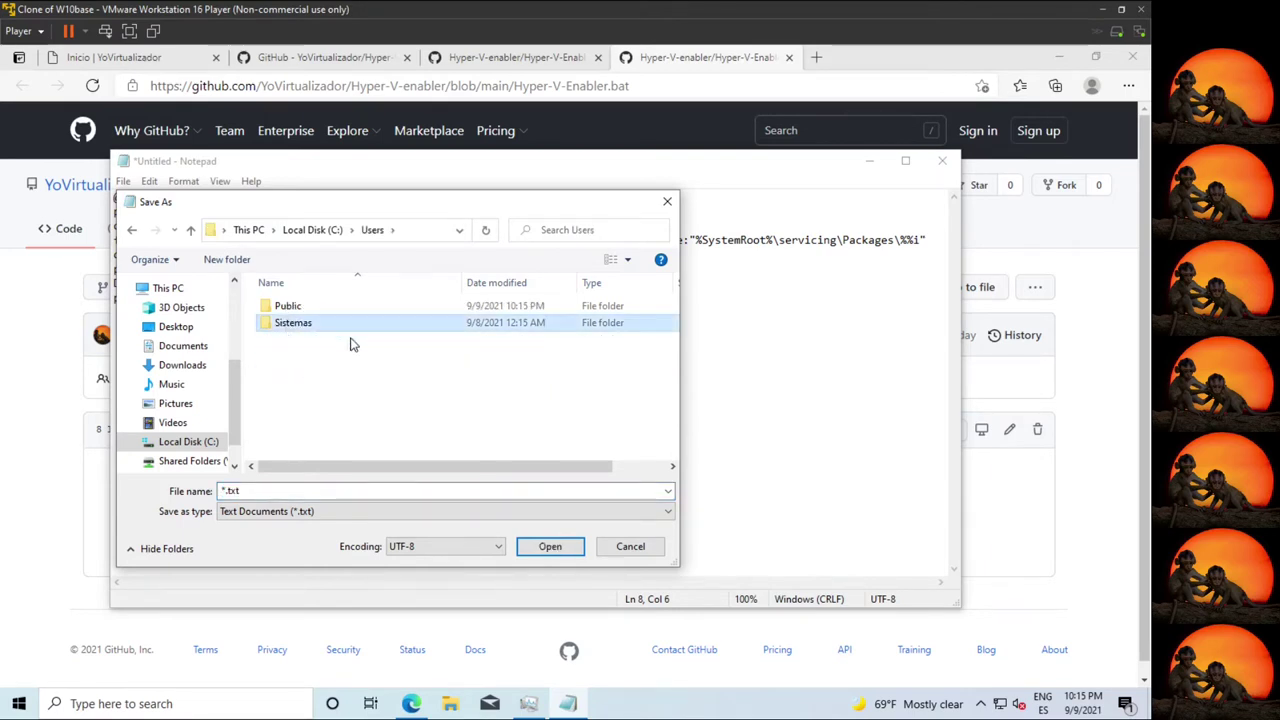
left_click(304, 306)
double_click(300, 308)
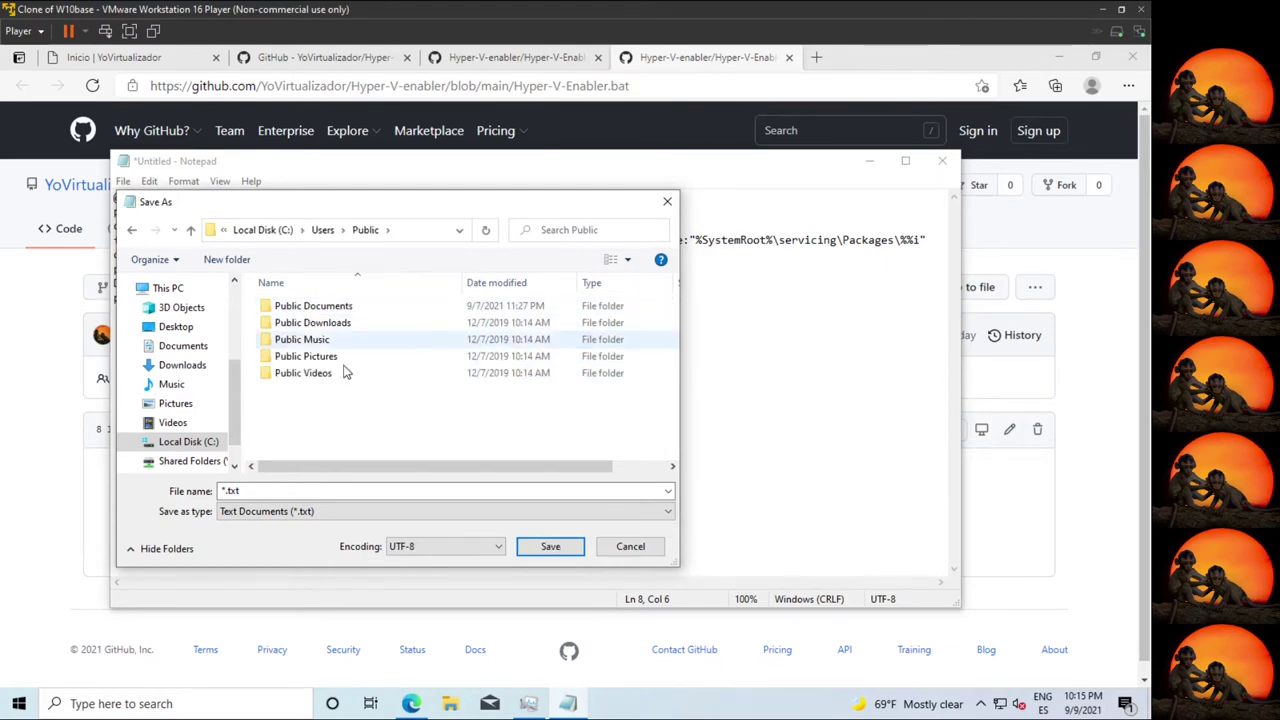
Save the script with the file name hyper-v-enabler.bat.
double_click(323, 490)
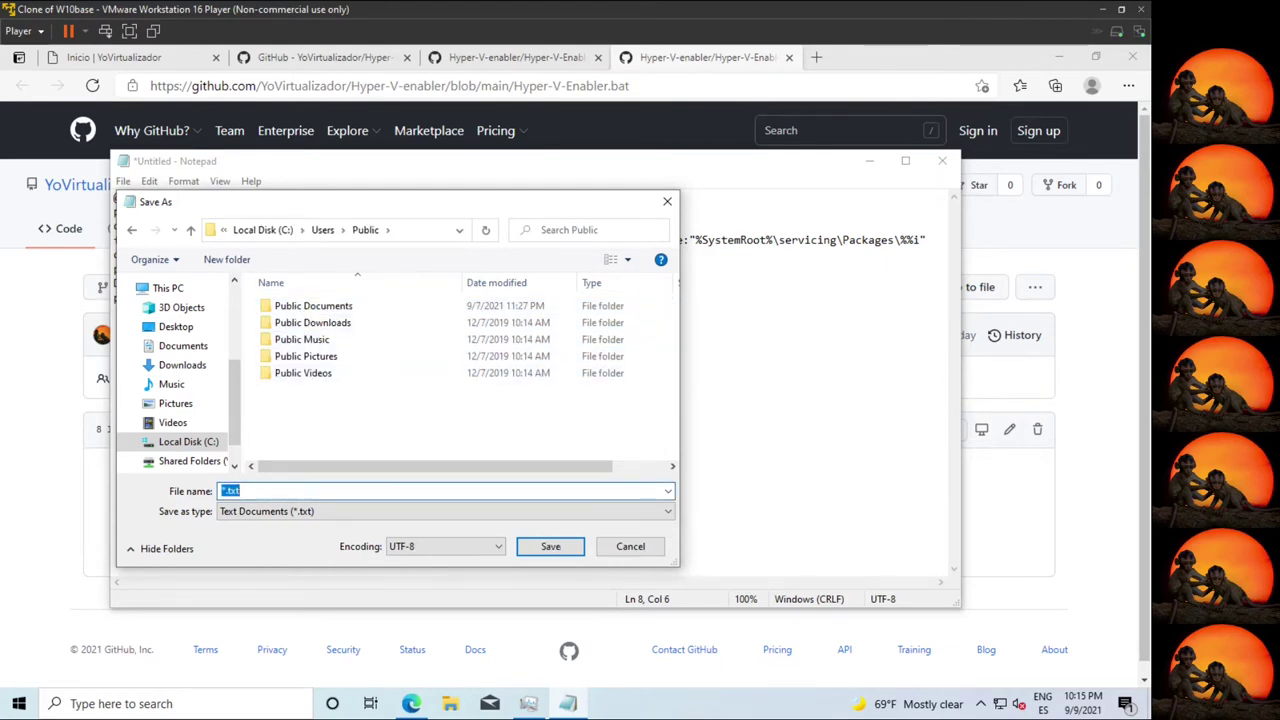
type("hyper-v-enabler.bat")
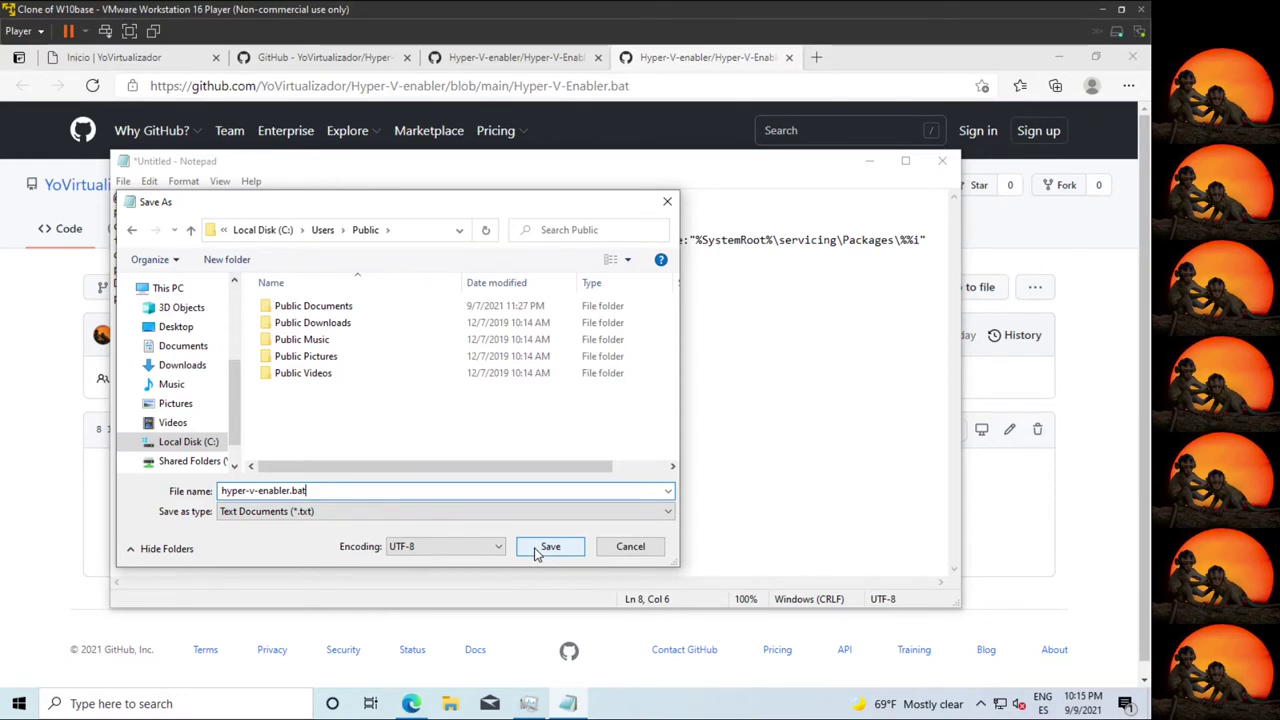
left_click(548, 548)
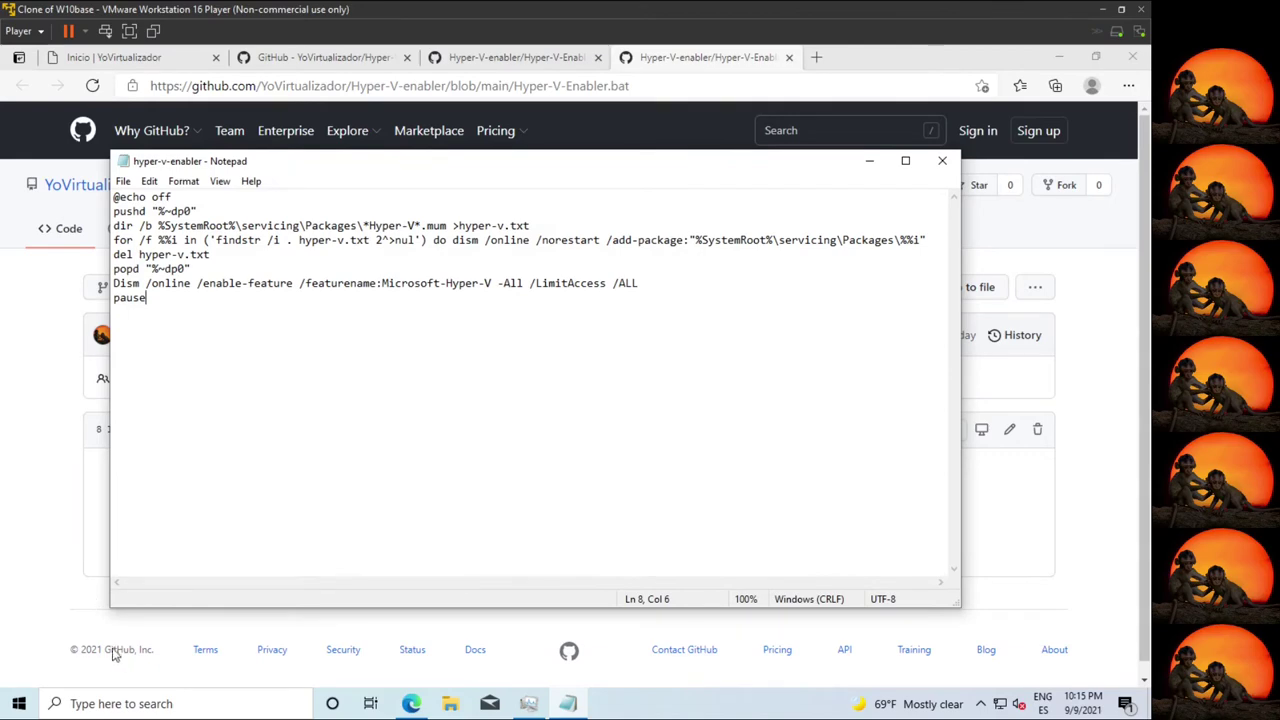
left_click(36, 698)
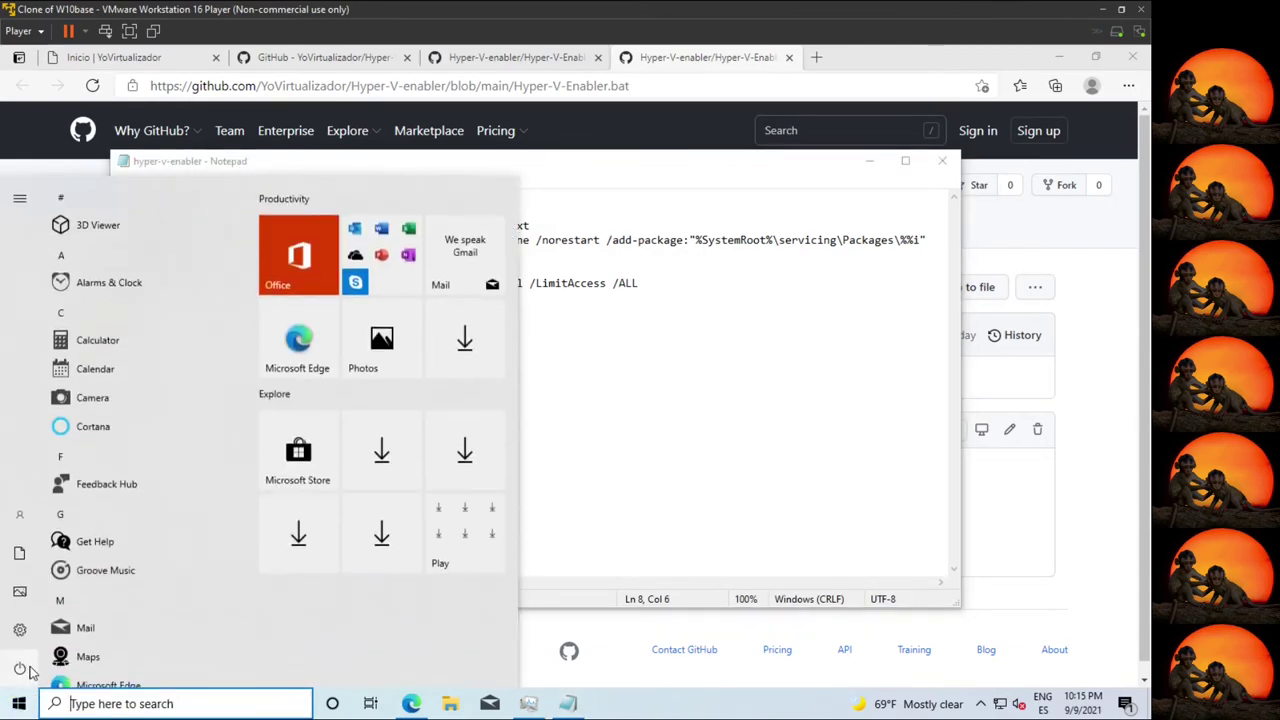
Search cmd and run Command Prompt as administrator, approving the UAC prompt.
type("cmd")
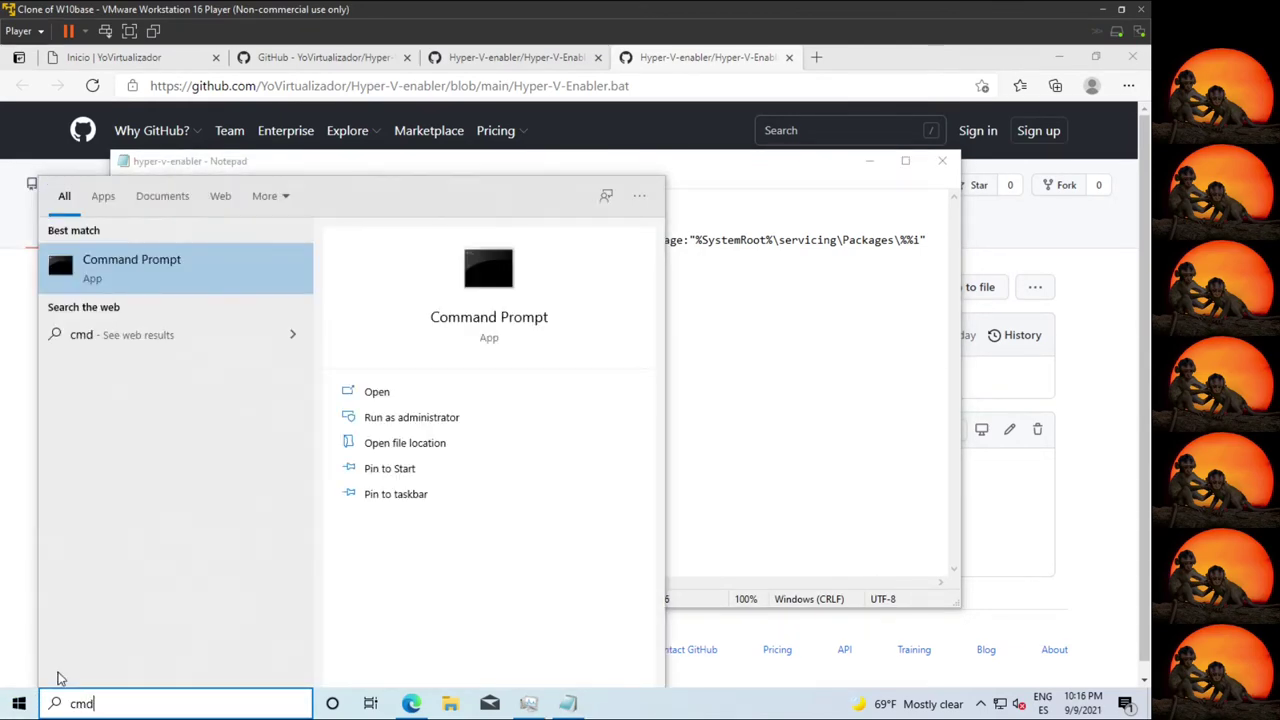
left_click(430, 419)
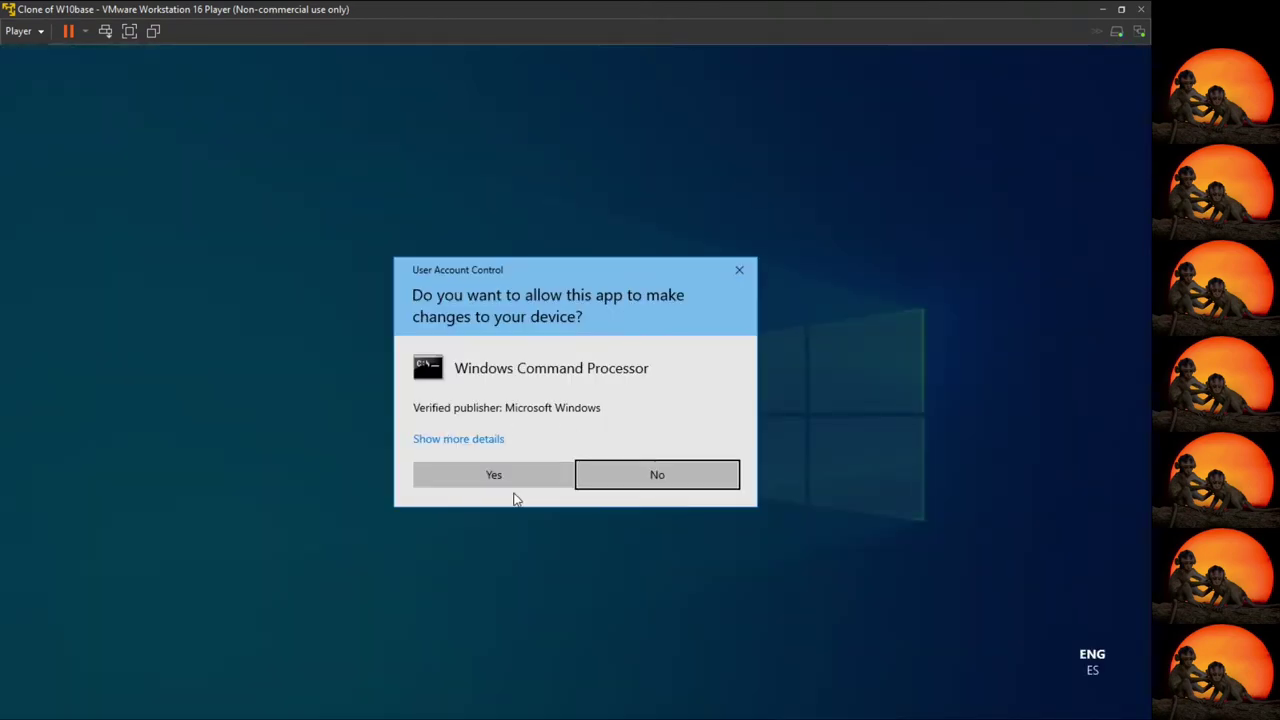
left_click(483, 487)
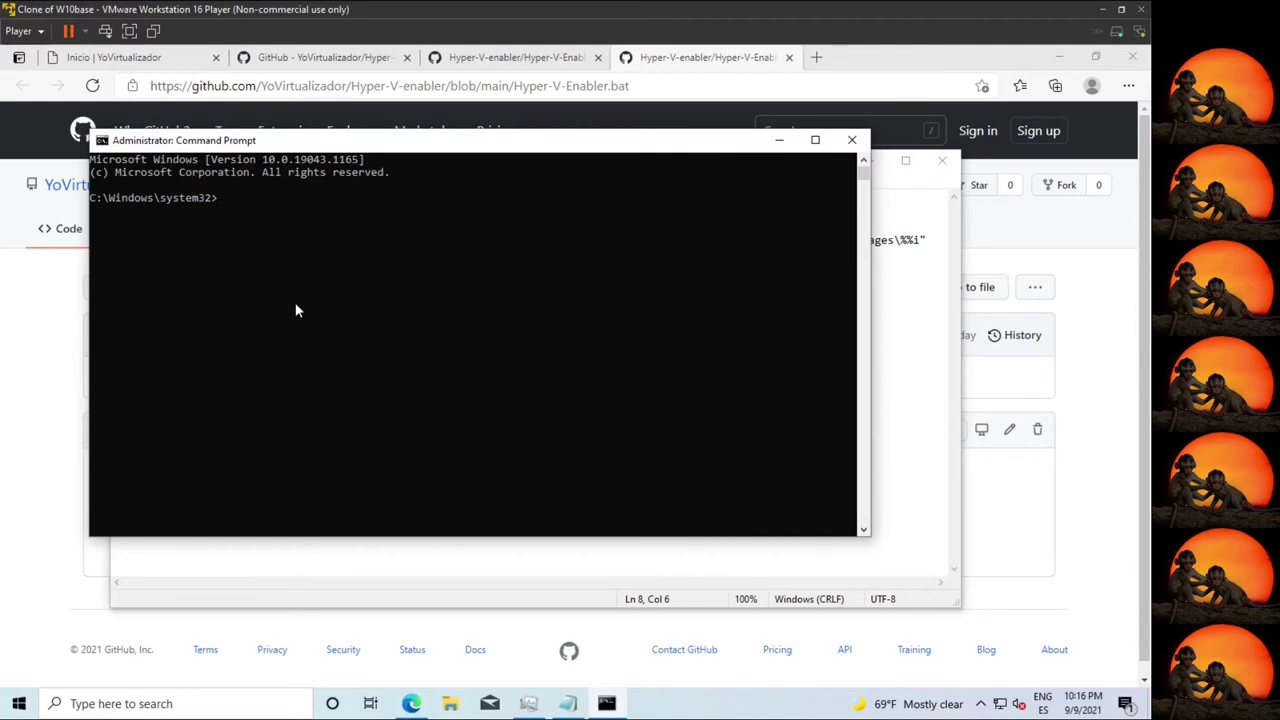
Change to C:\Users\Public, list it with dir, and tab-complete hyper-v-enabler.bat at the prompt.
type("cd \\use")
key("Tab")
type("\\")
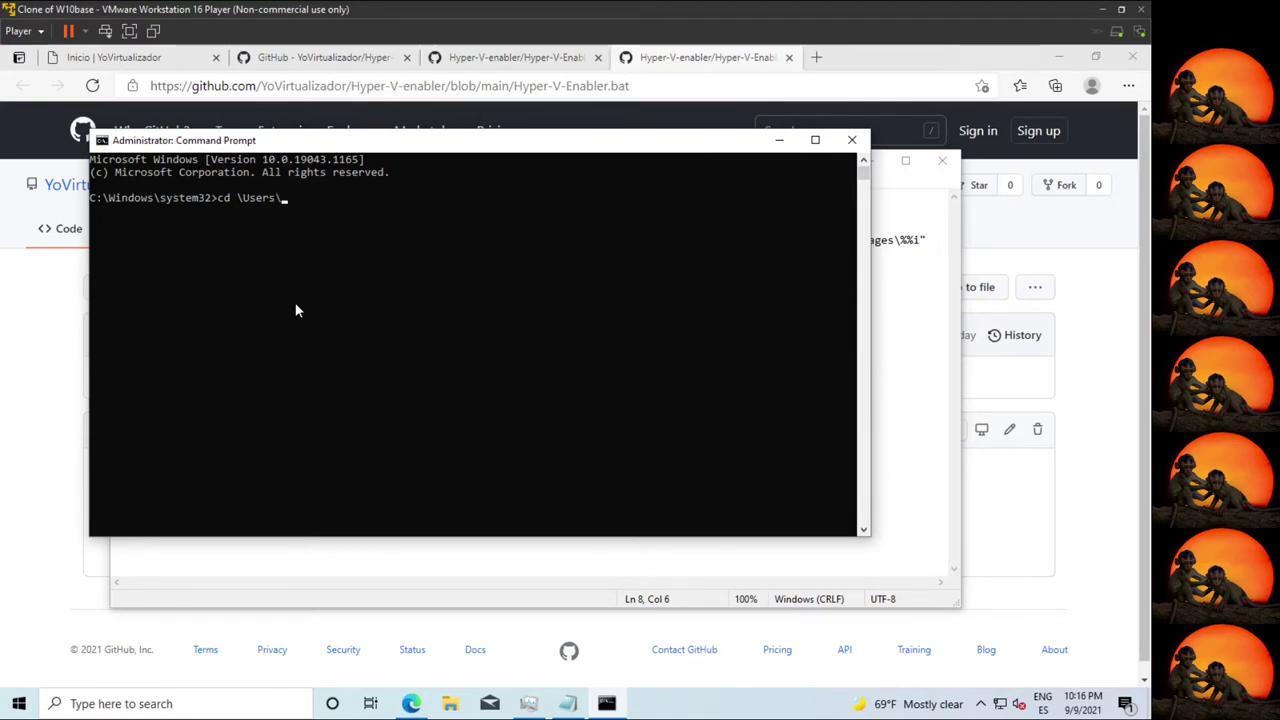
type("p")
key("Tab")
key("Return")
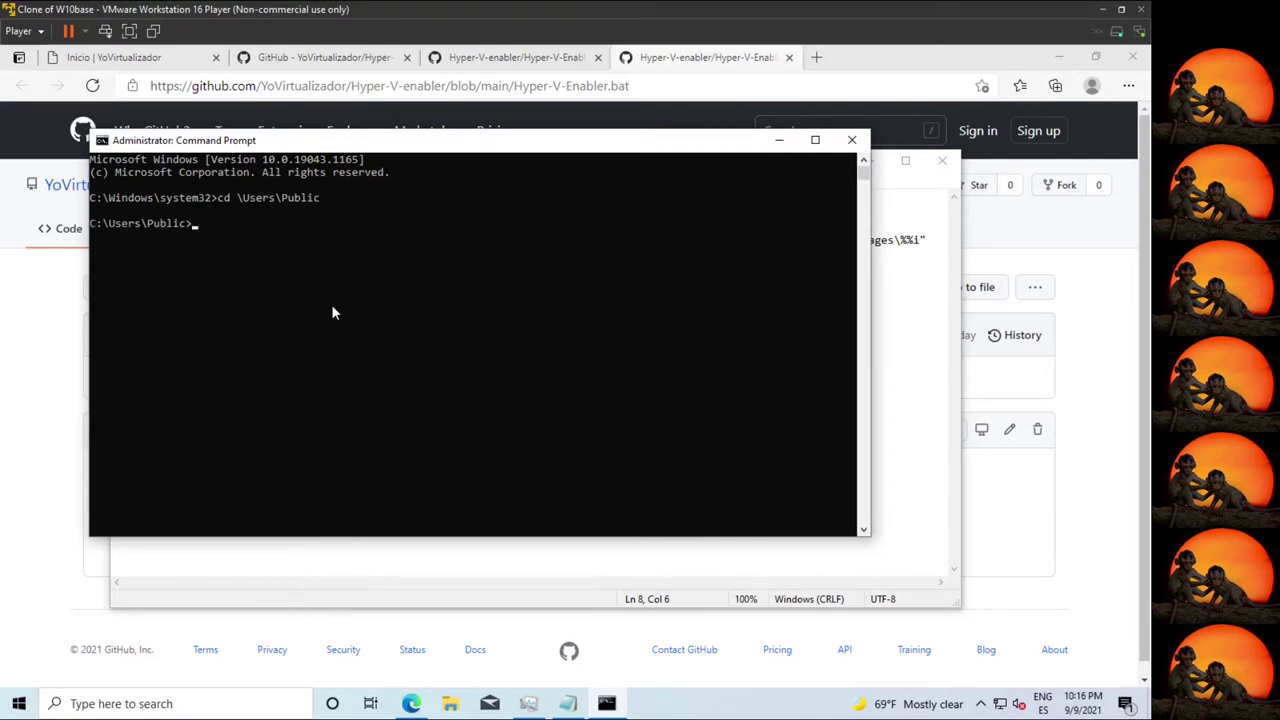
type("dir")
key("Return")
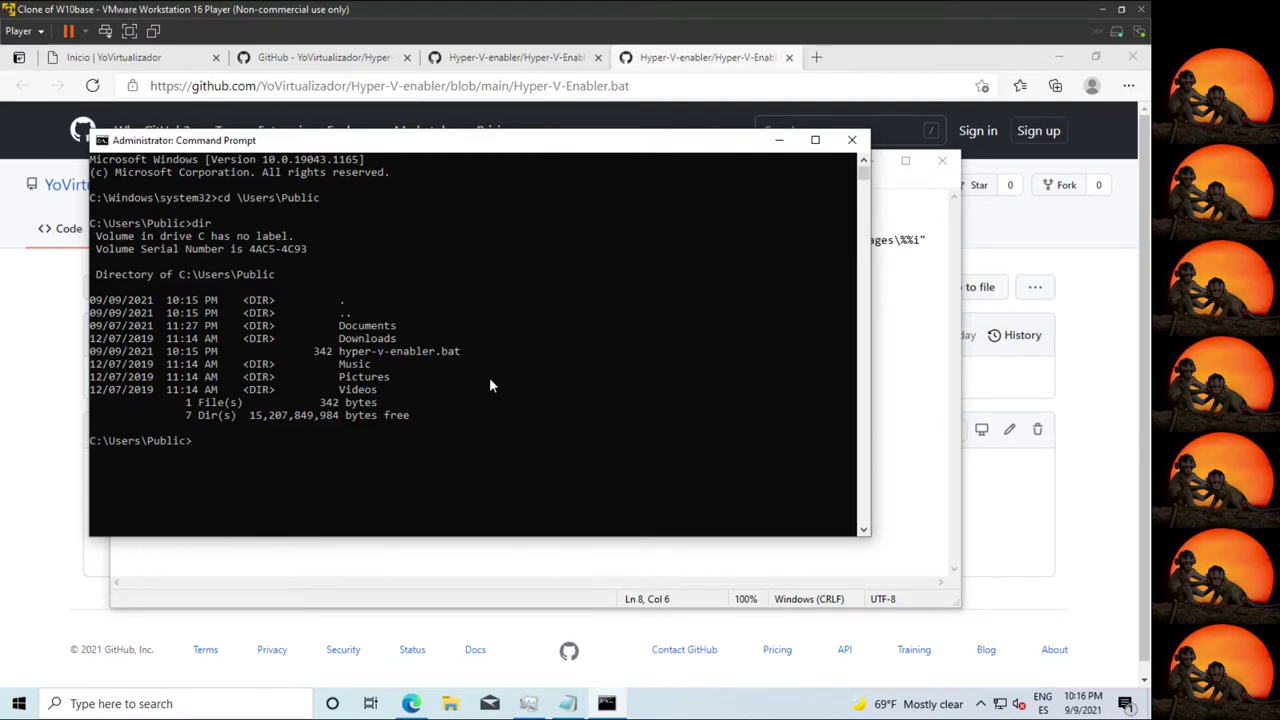
type("hyp")
key("Tab")
Run hyper-v-enabler.bat and let DISM enable the Hyper-V features to 100%.
key("Return")
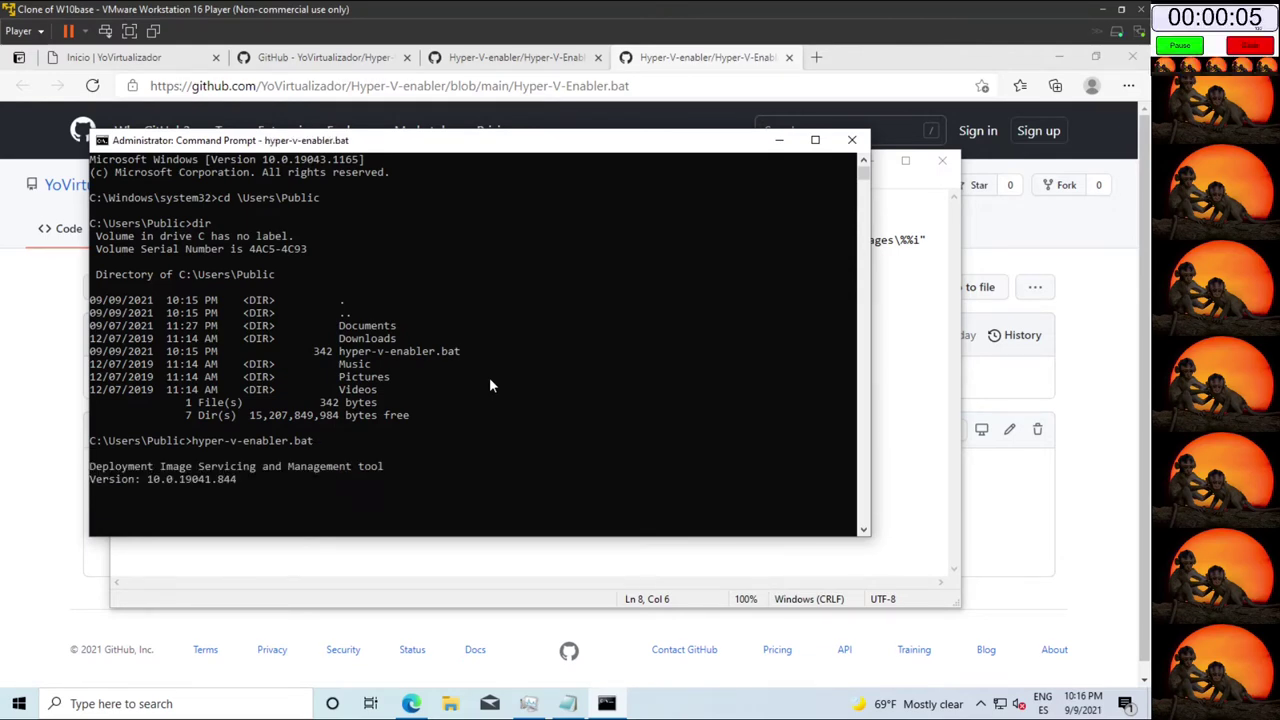
mouse_move(567, 703)
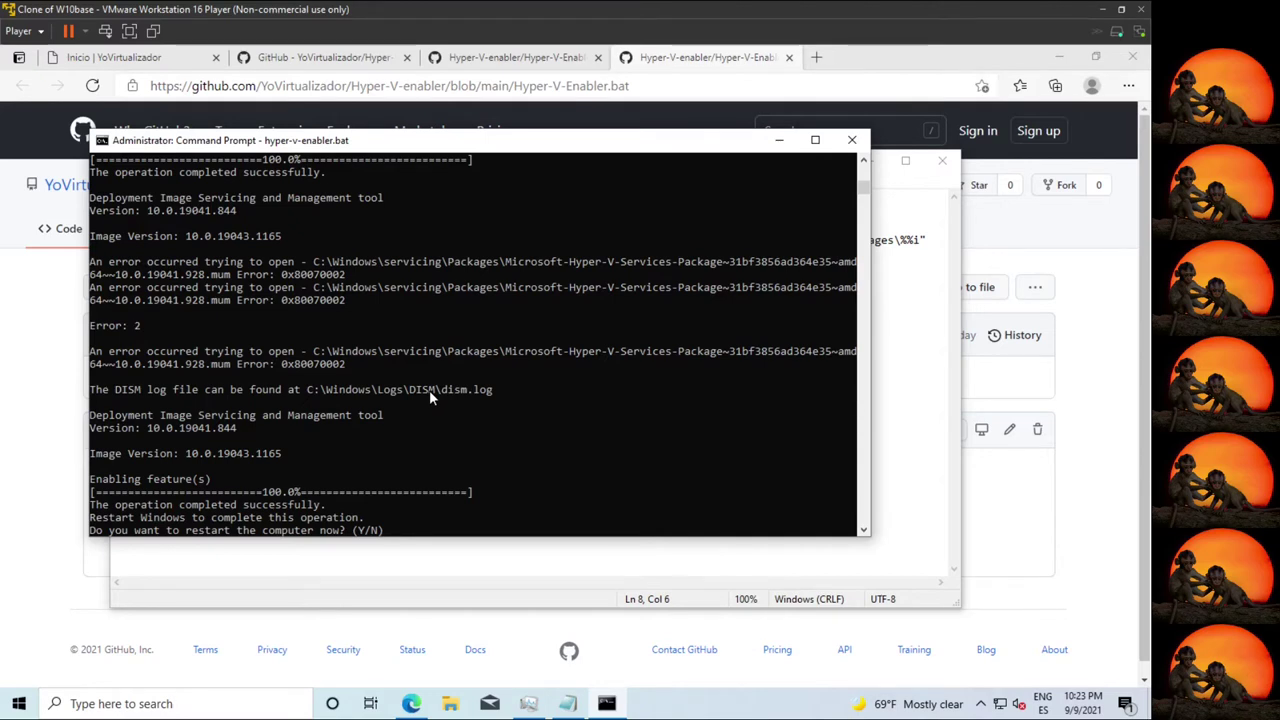
Answer y to restart Windows, then focus the rebooted VM and switch to full screen.
type("y")
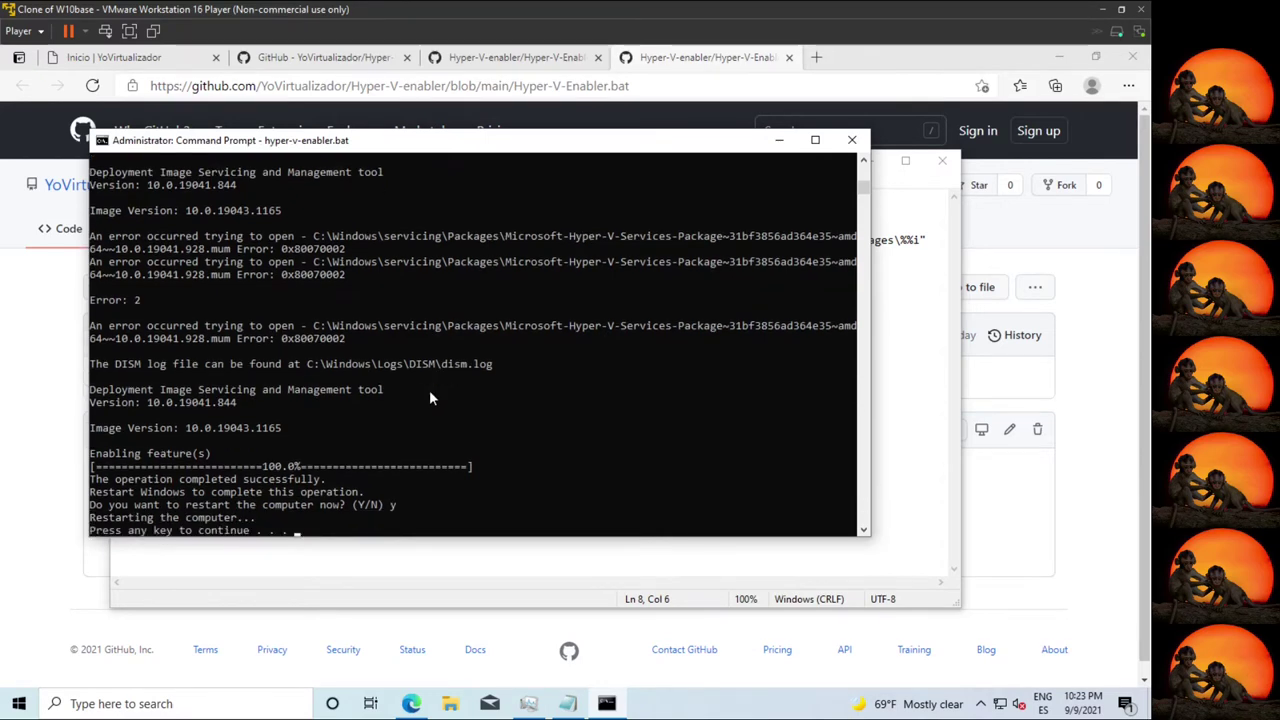
key("Return")
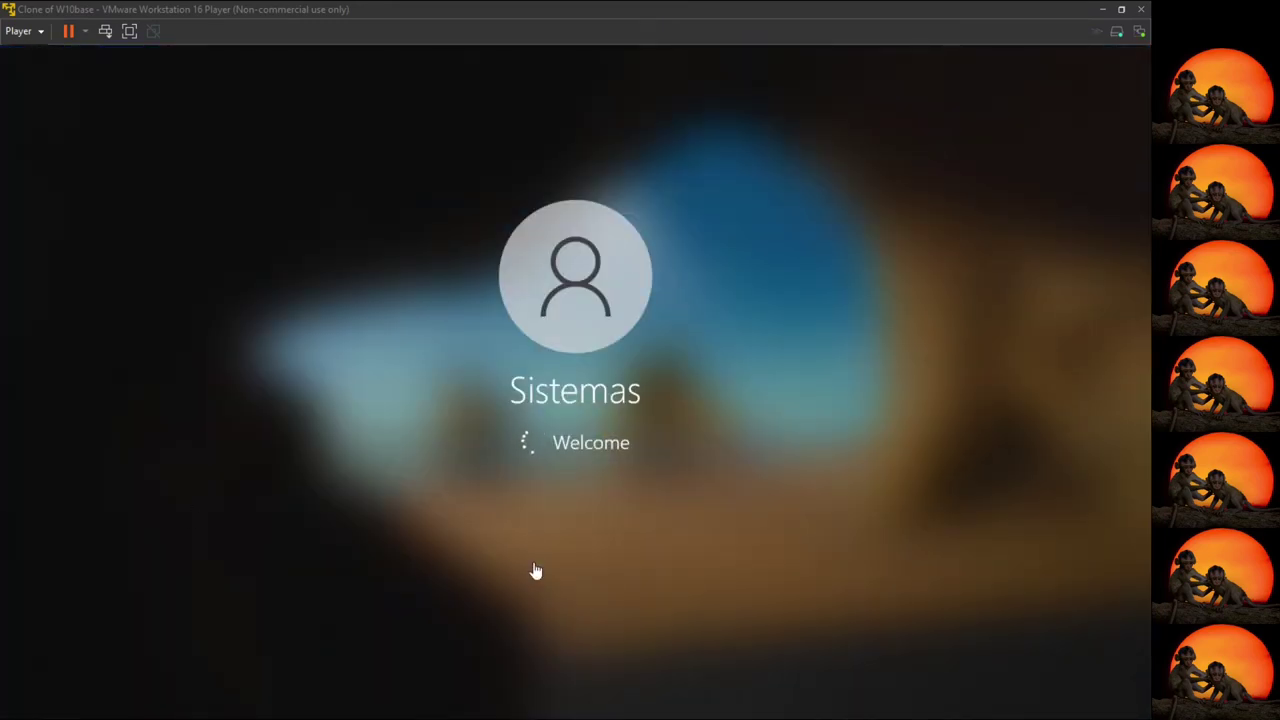
left_click(574, 378)
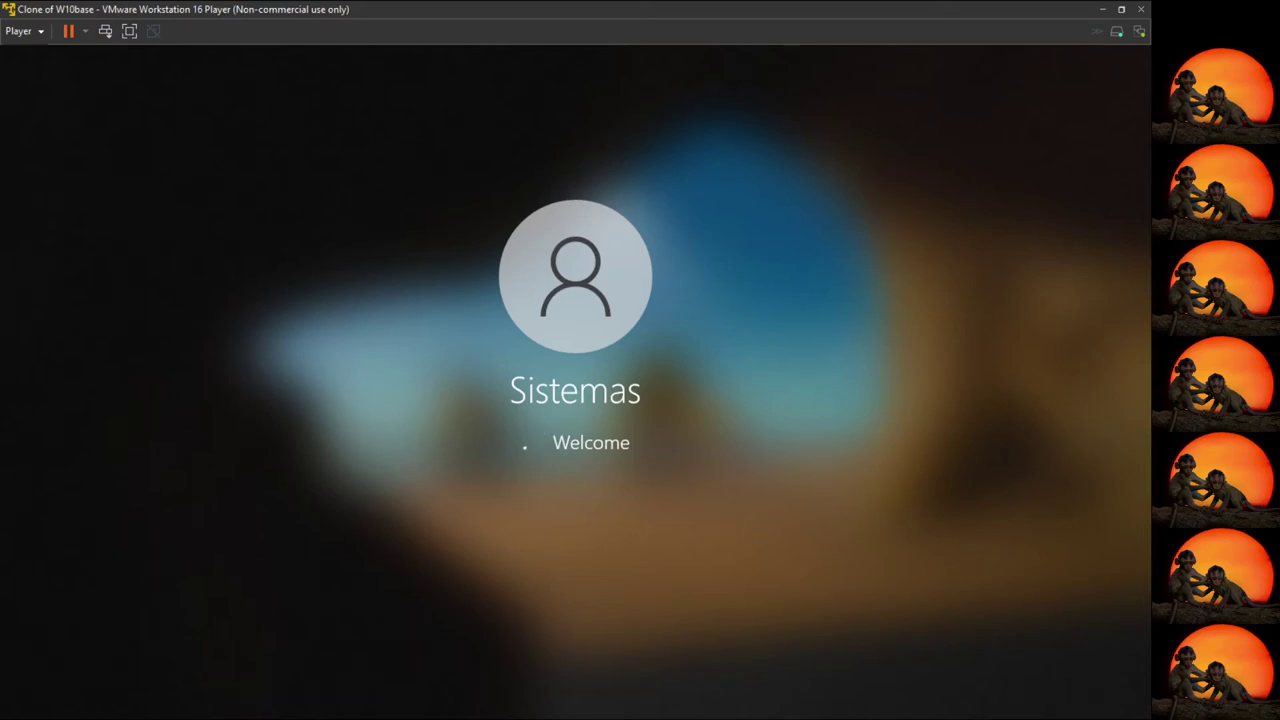
left_click(129, 31)
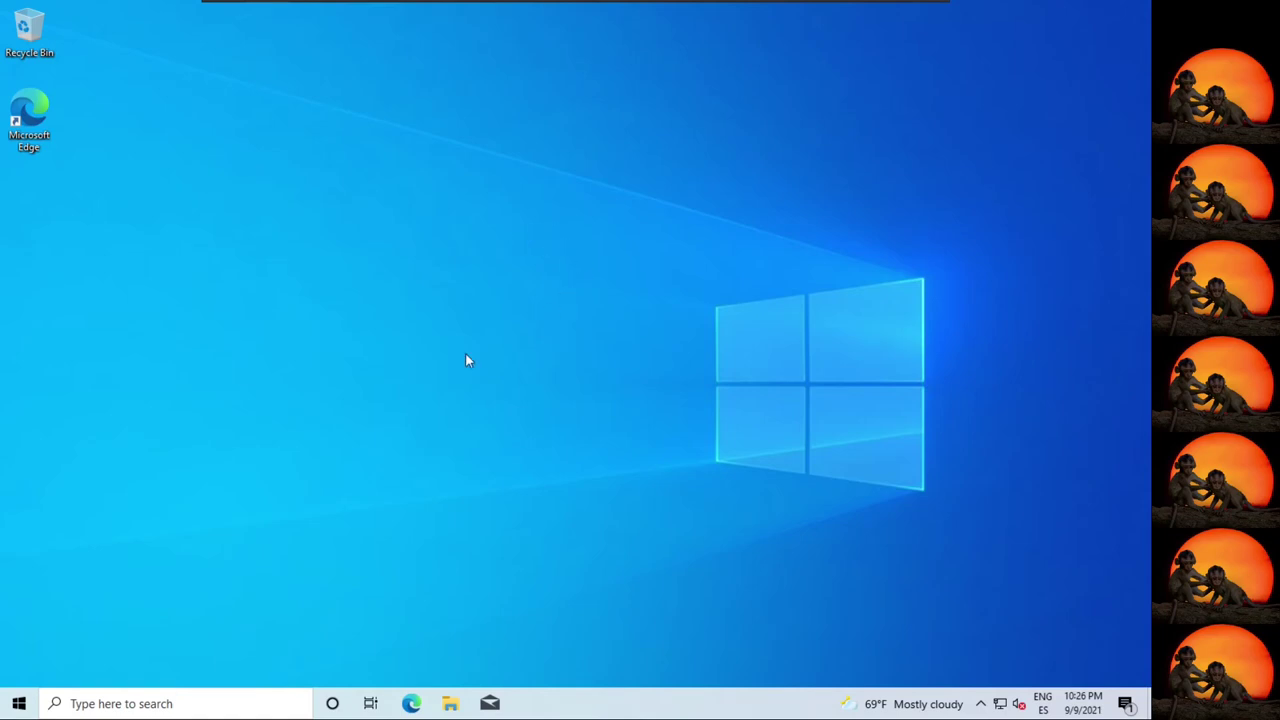
Launch Settings from Start, enter System, and go to its About page.
left_click(20, 704)
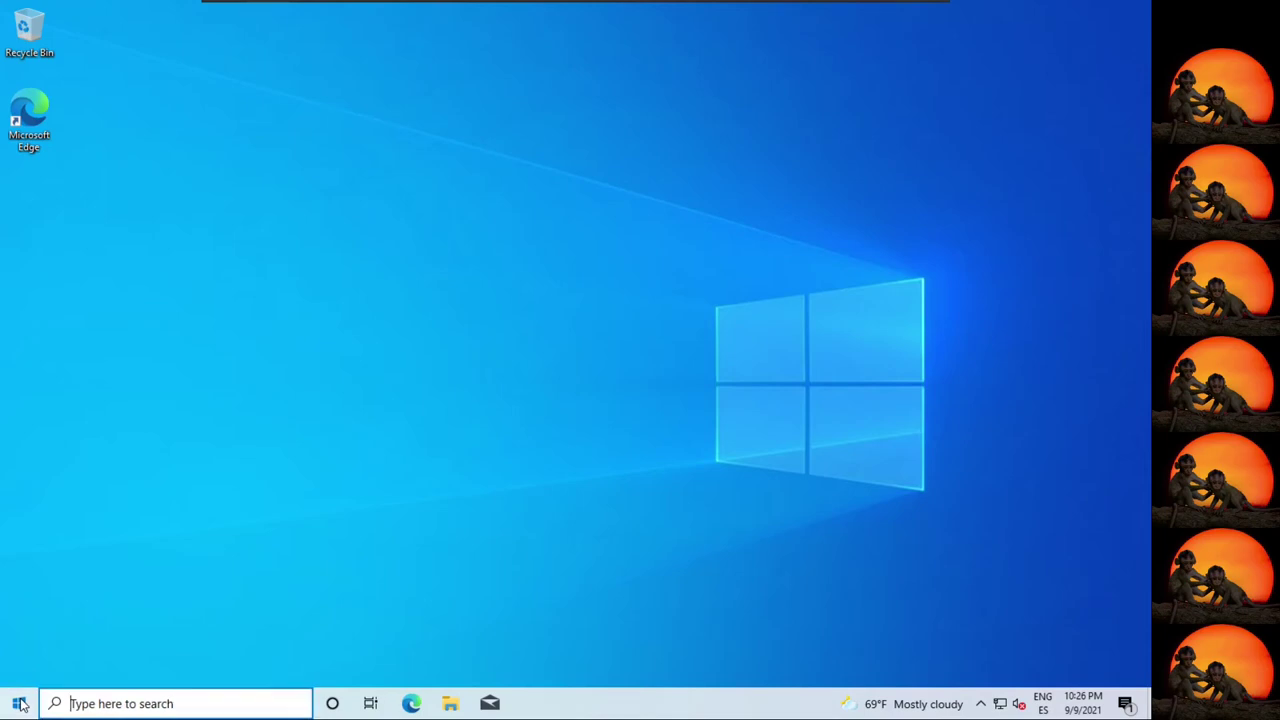
mouse_move(21, 646)
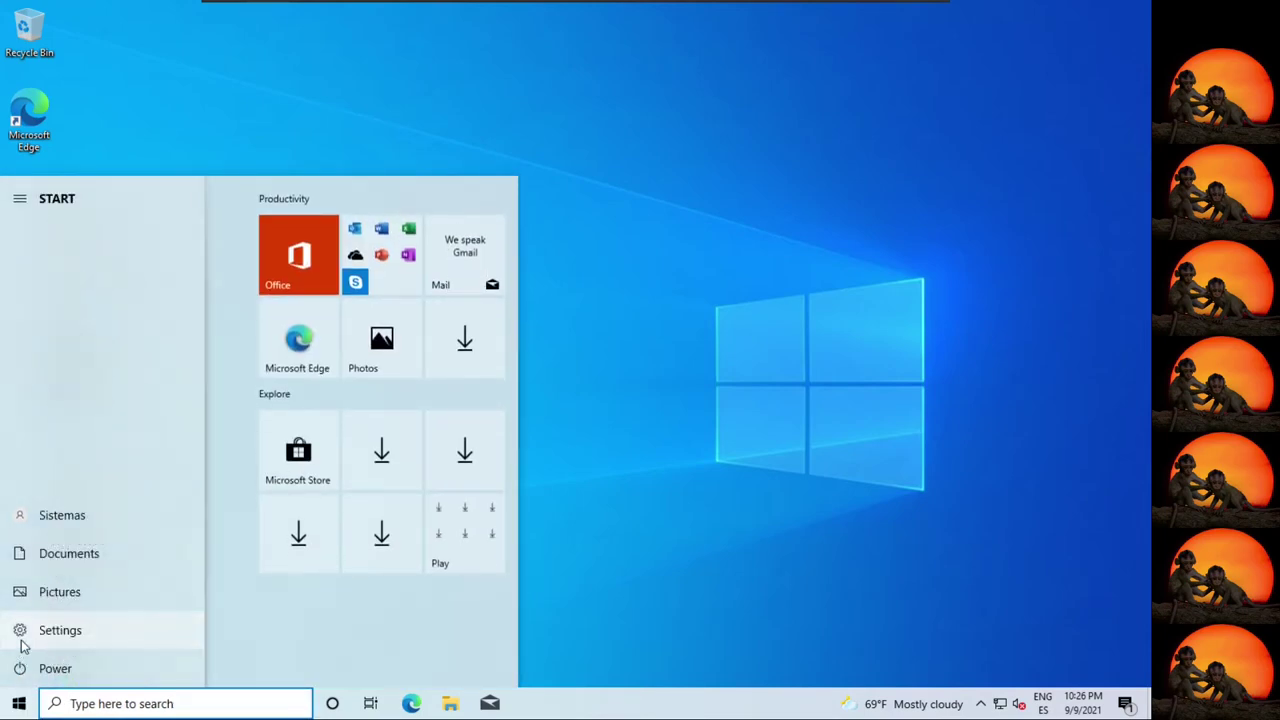
left_click(23, 640)
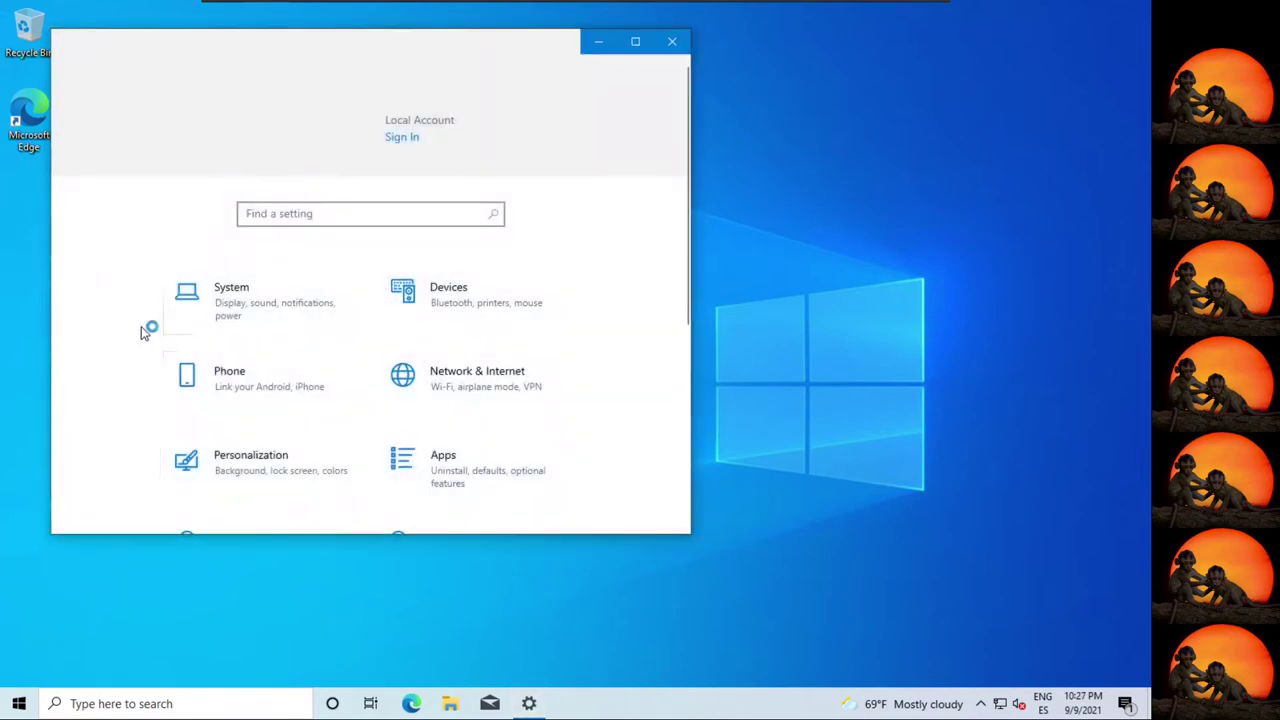
left_click(215, 316)
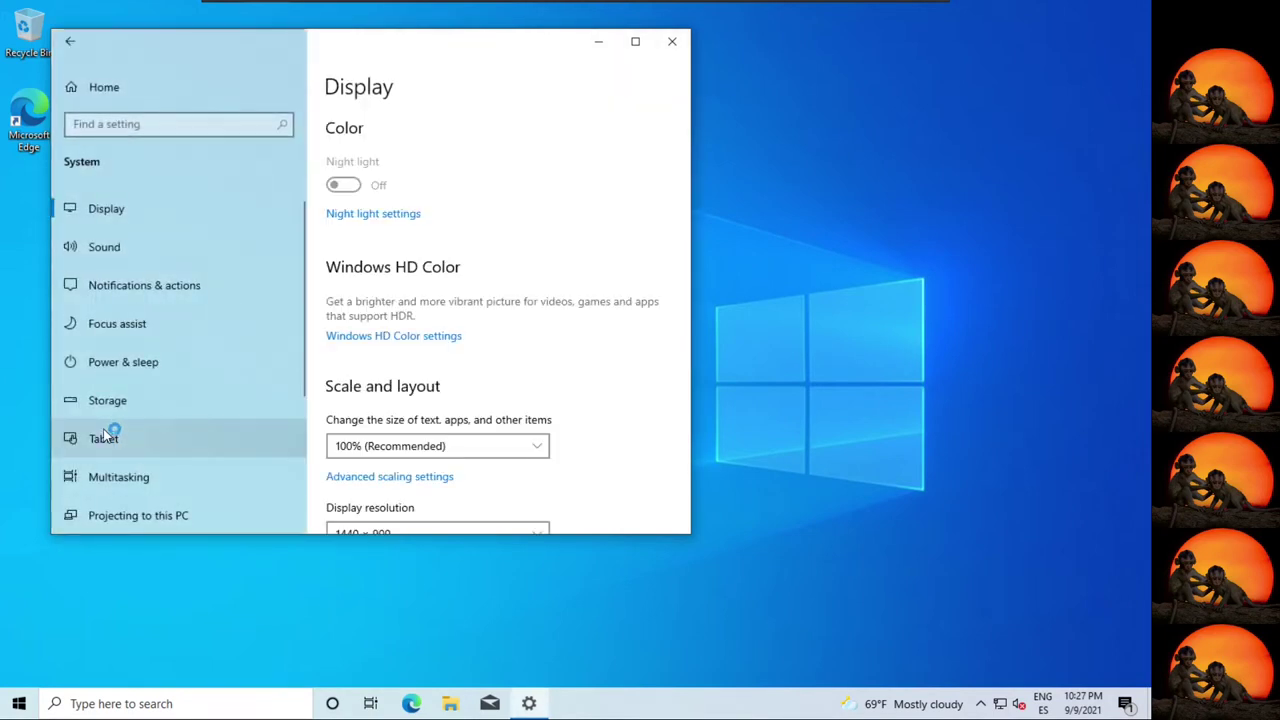
scroll(144, 444, "down", 3)
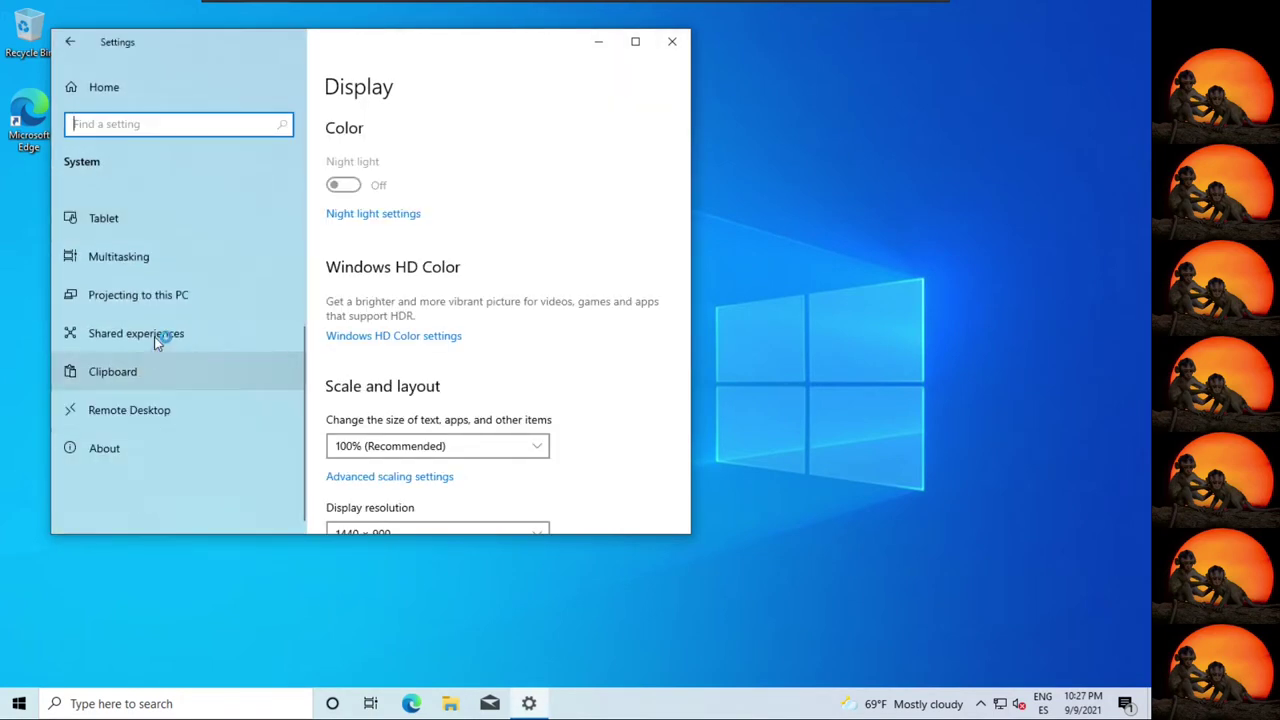
left_click(132, 448)
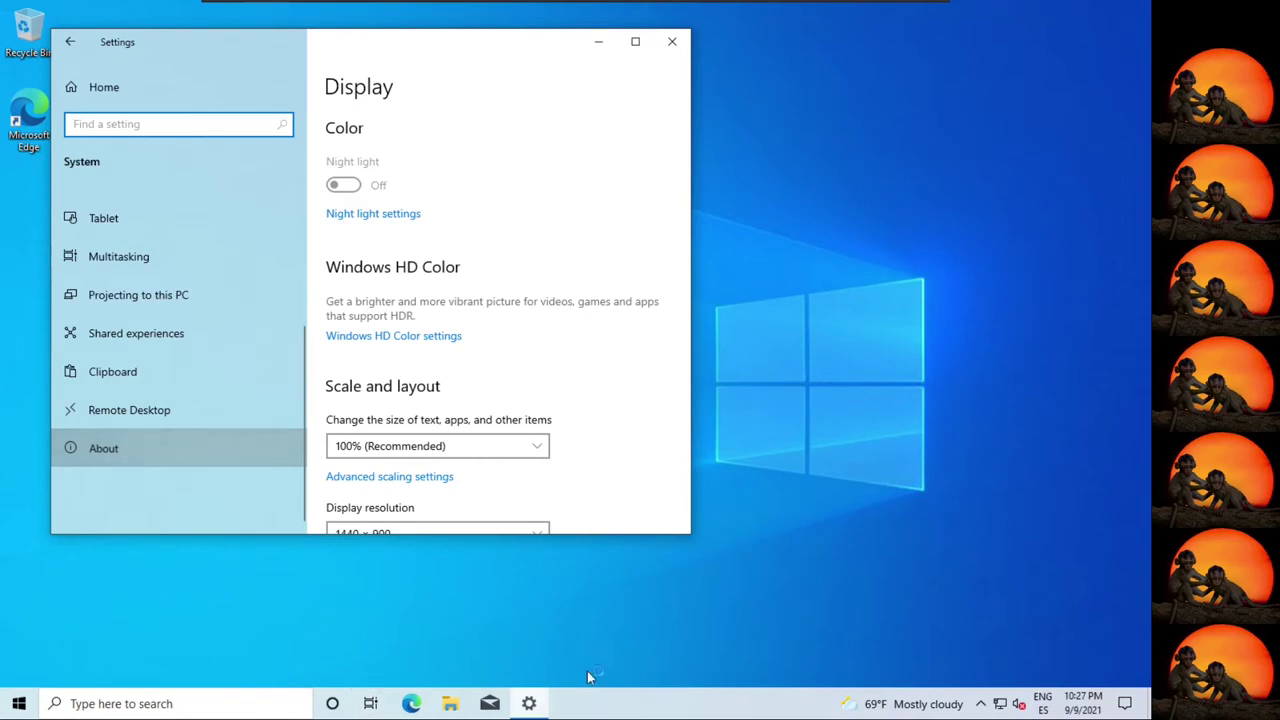
Launch Task Manager from the taskbar and move the restored Settings About window to the upper right.
right_click(705, 712)
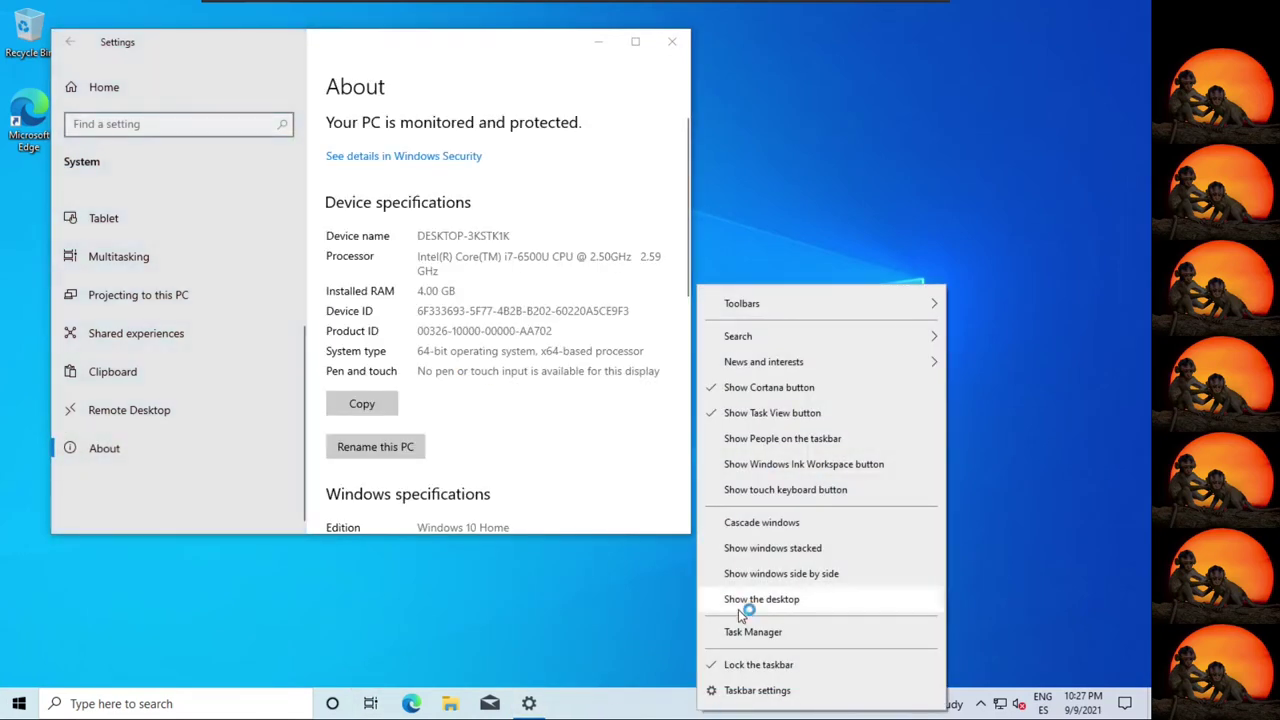
left_click(744, 632)
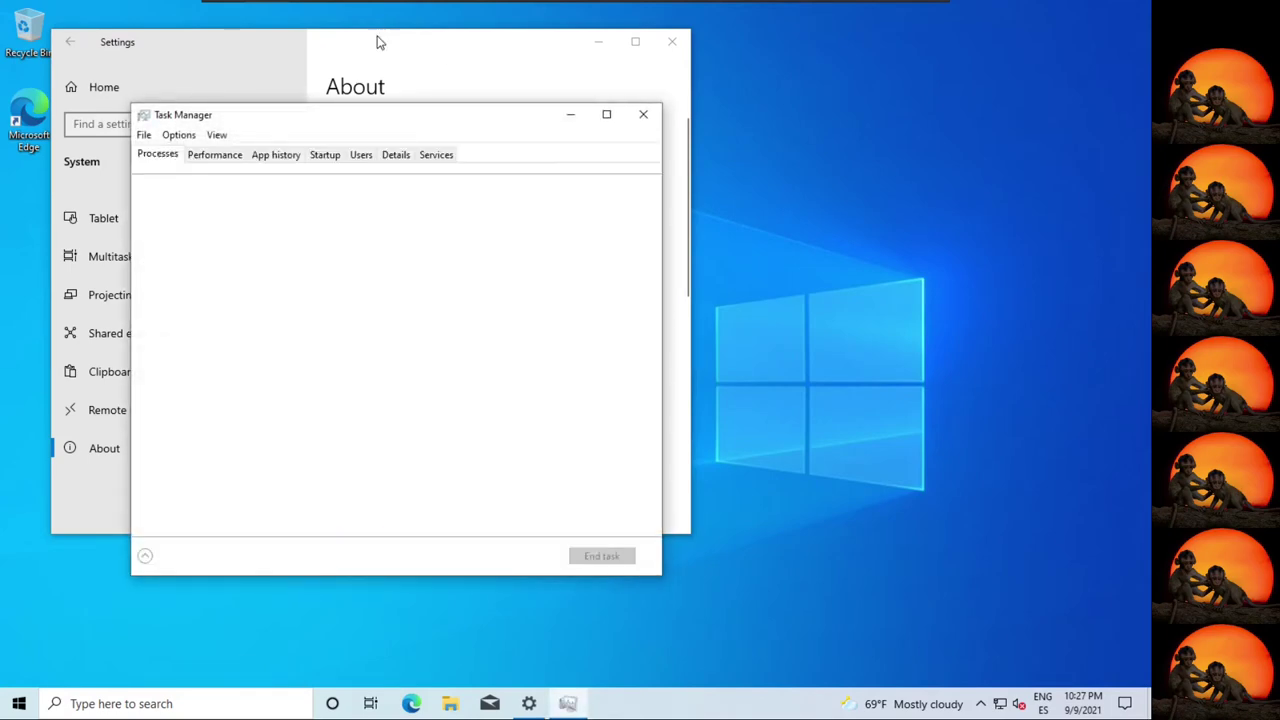
left_click_drag(378, 42, 991, 3)
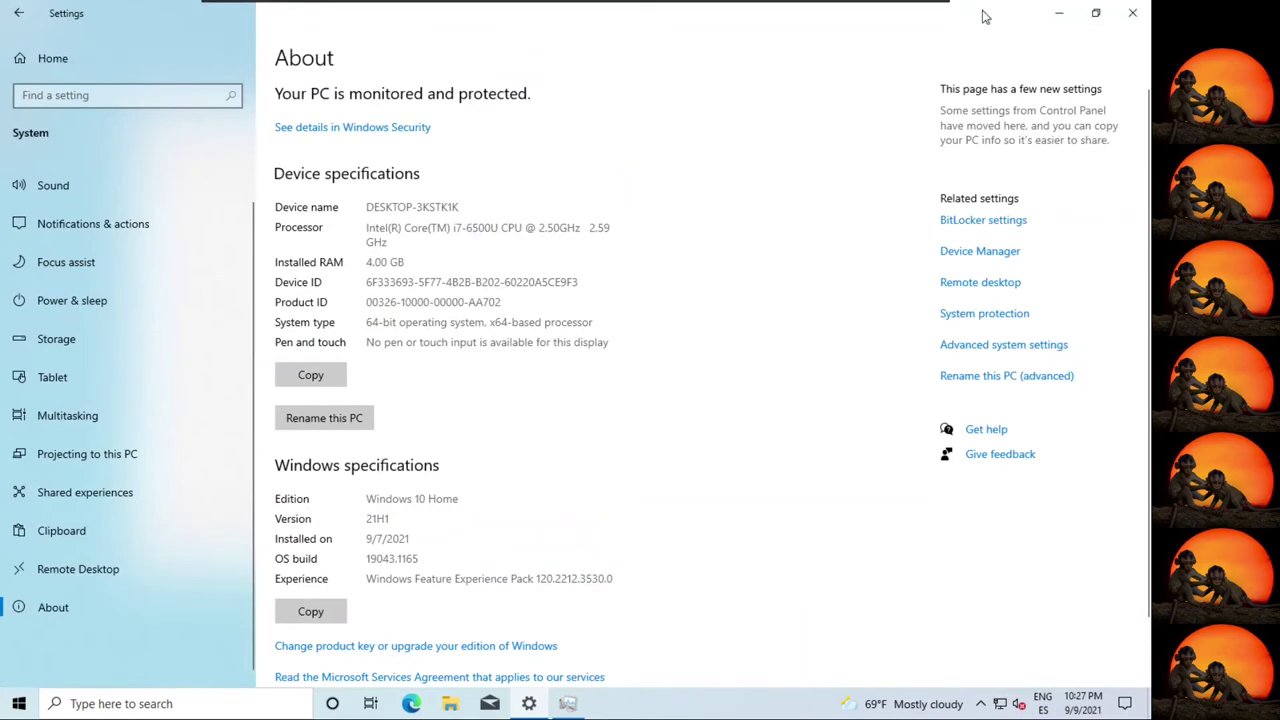
double_click(985, 12)
left_click_drag(480, 49, 1080, 20)
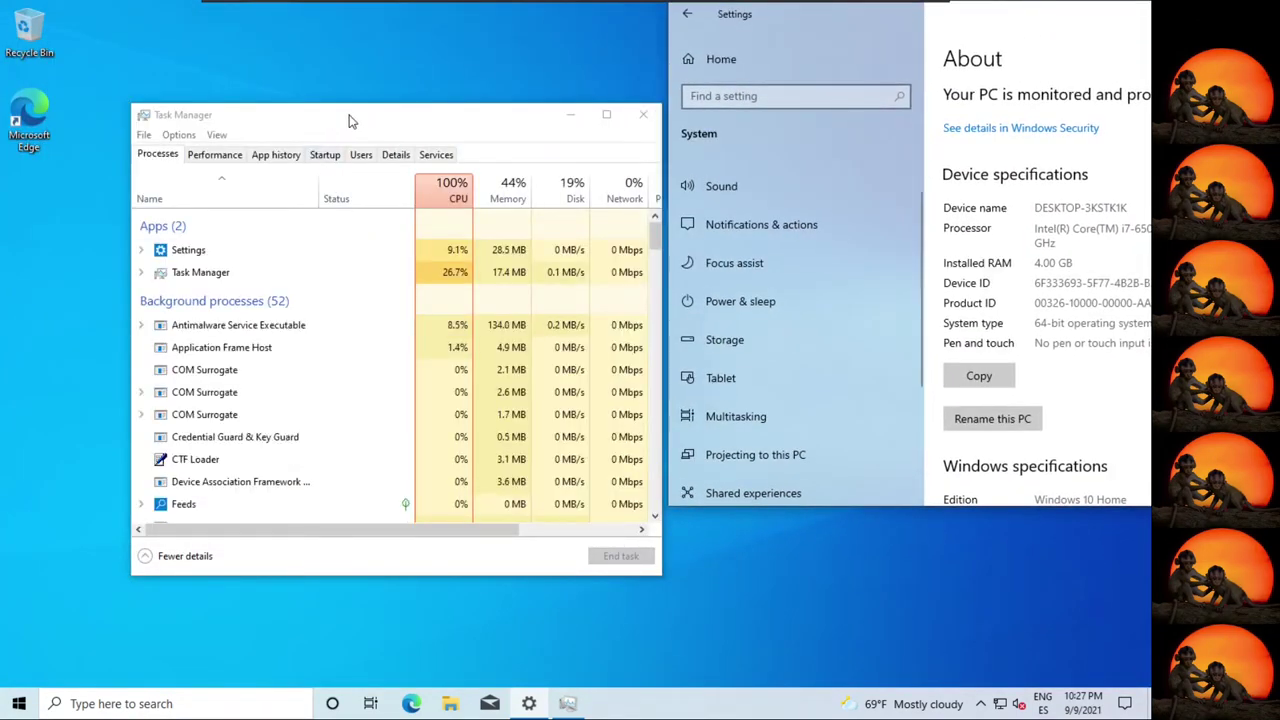
Show Task Manager's CPU Performance view and place it lower right beside the About page.
left_click(235, 154)
left_click_drag(314, 117, 843, 489)
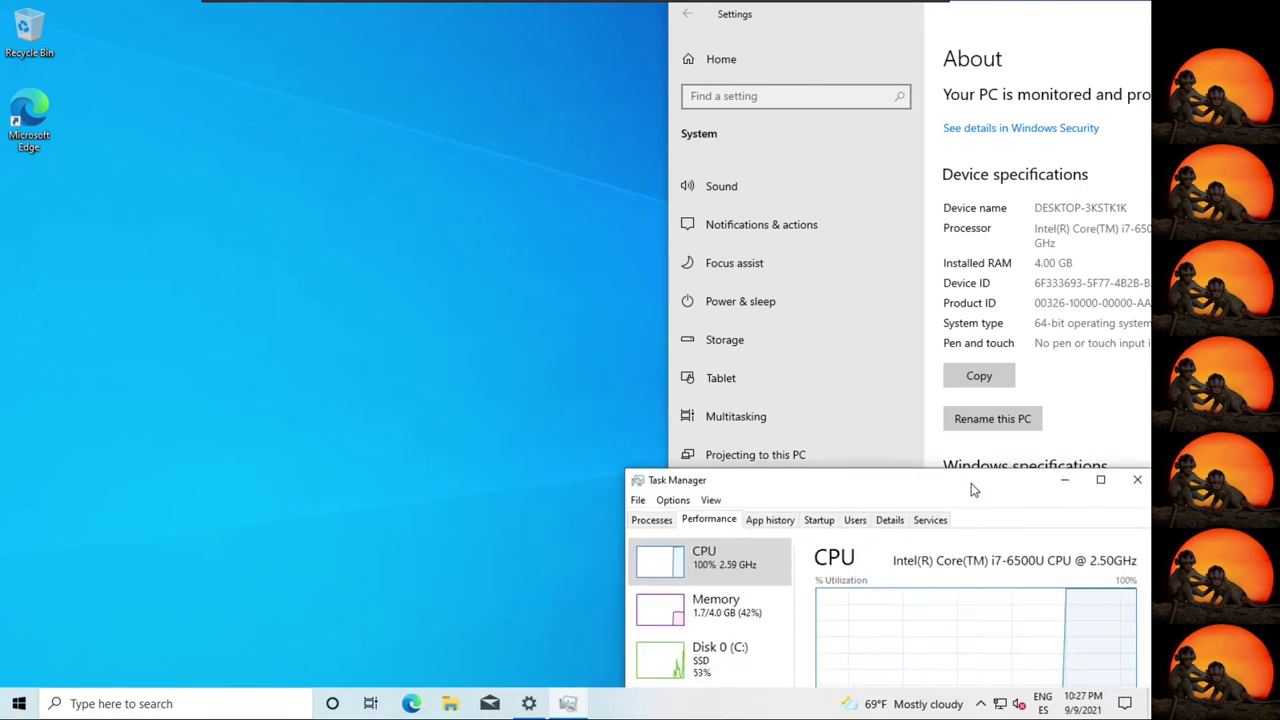
left_click_drag(970, 488, 968, 524)
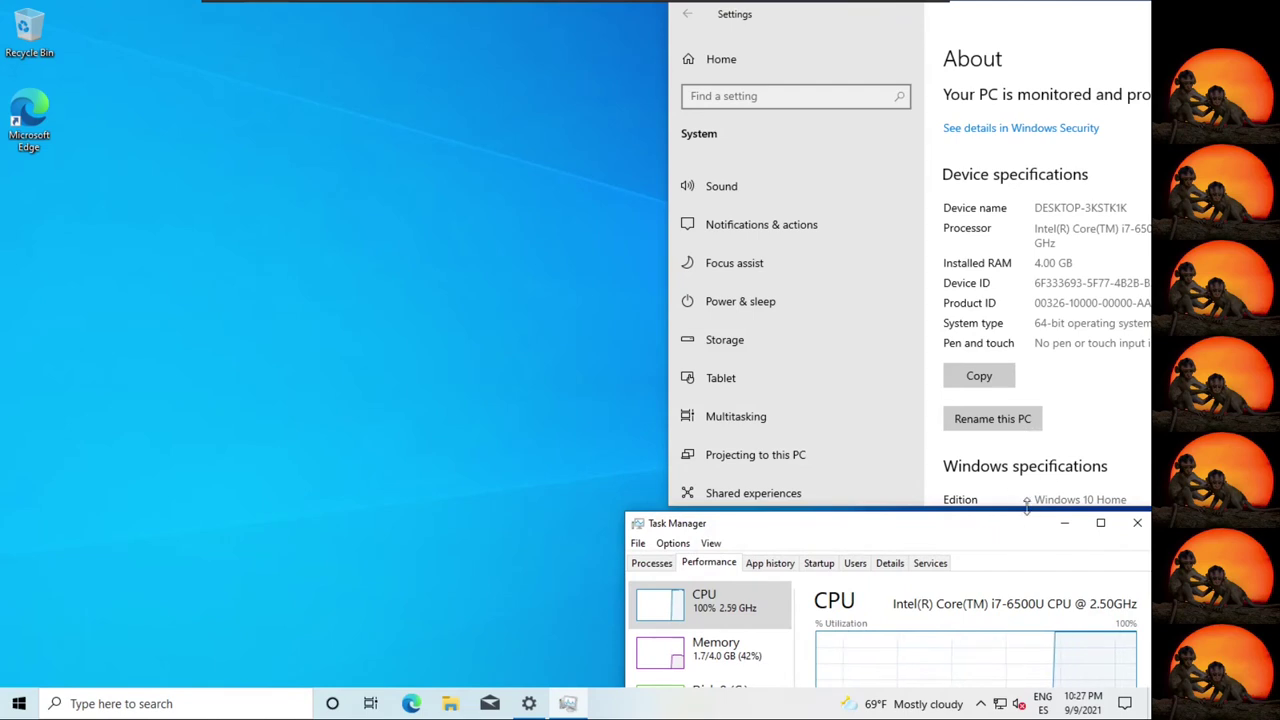
scroll(1027, 474, "down", 3)
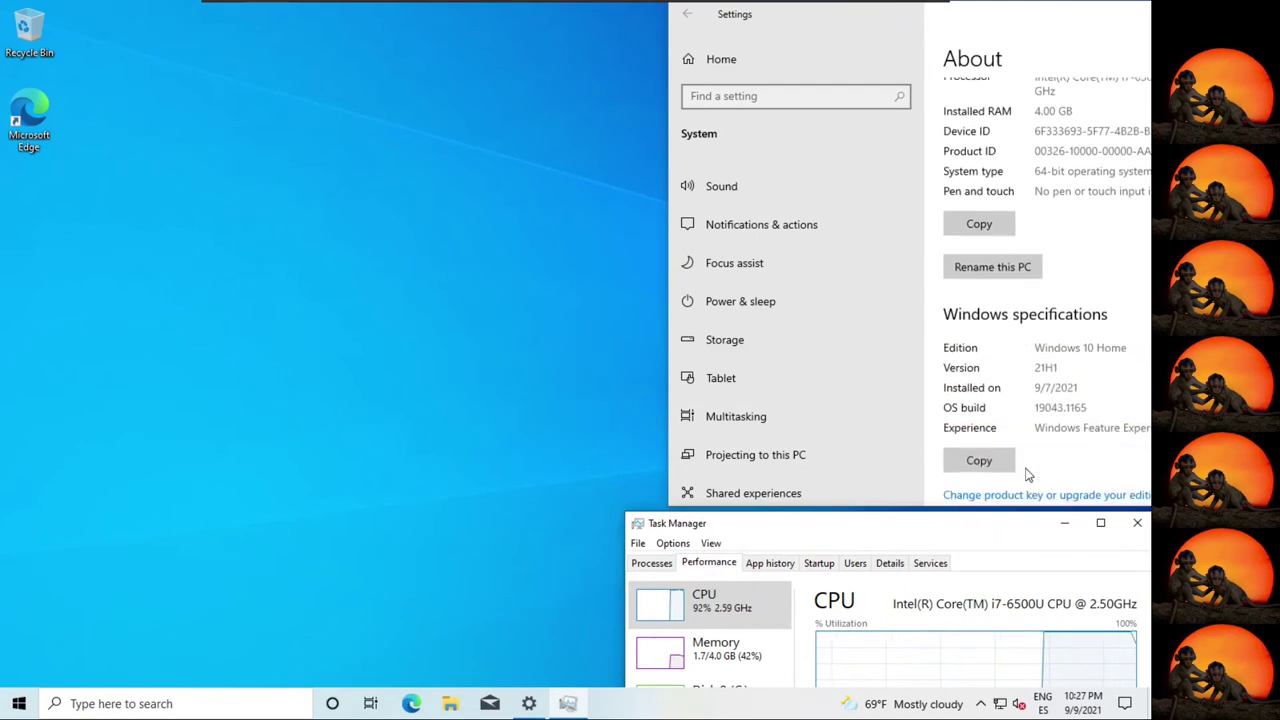
scroll(1026, 474, "up", 2)
left_click_drag(988, 533, 988, 487)
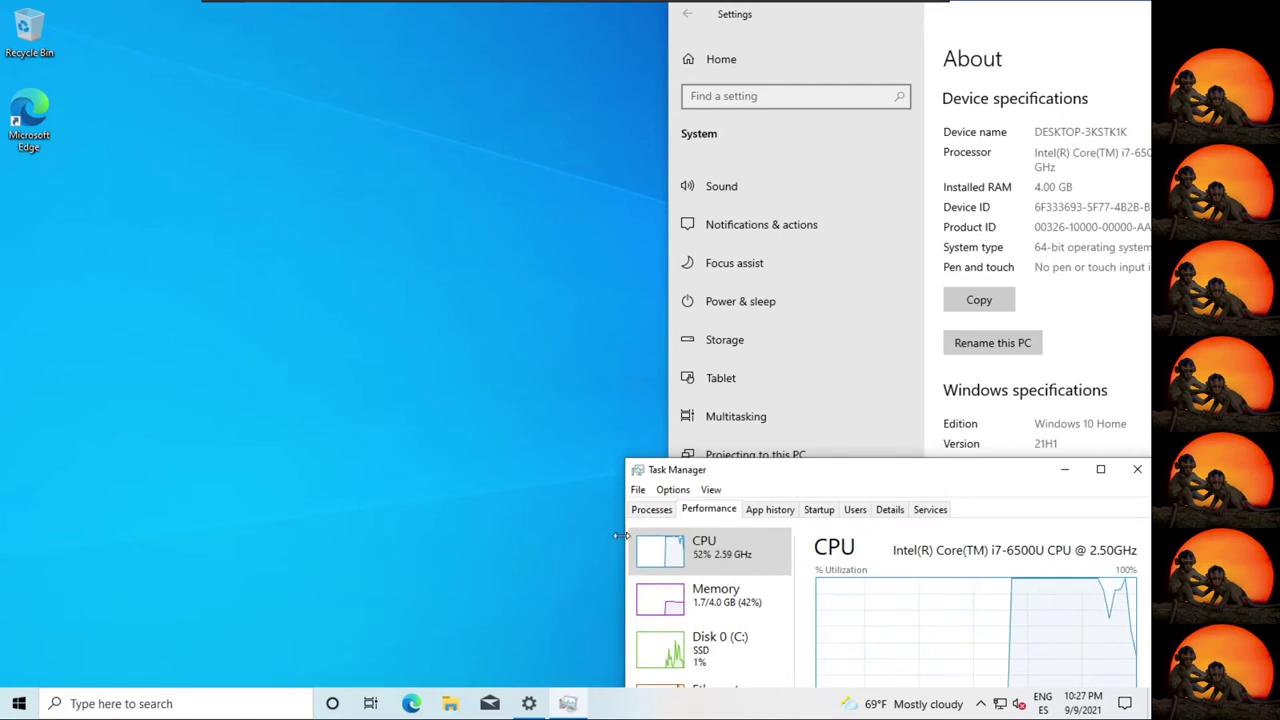
Expand Windows Administrative Tools in the Start app list to reveal Hyper-V Manager and Hyper-V Quick Create.
left_click(16, 705)
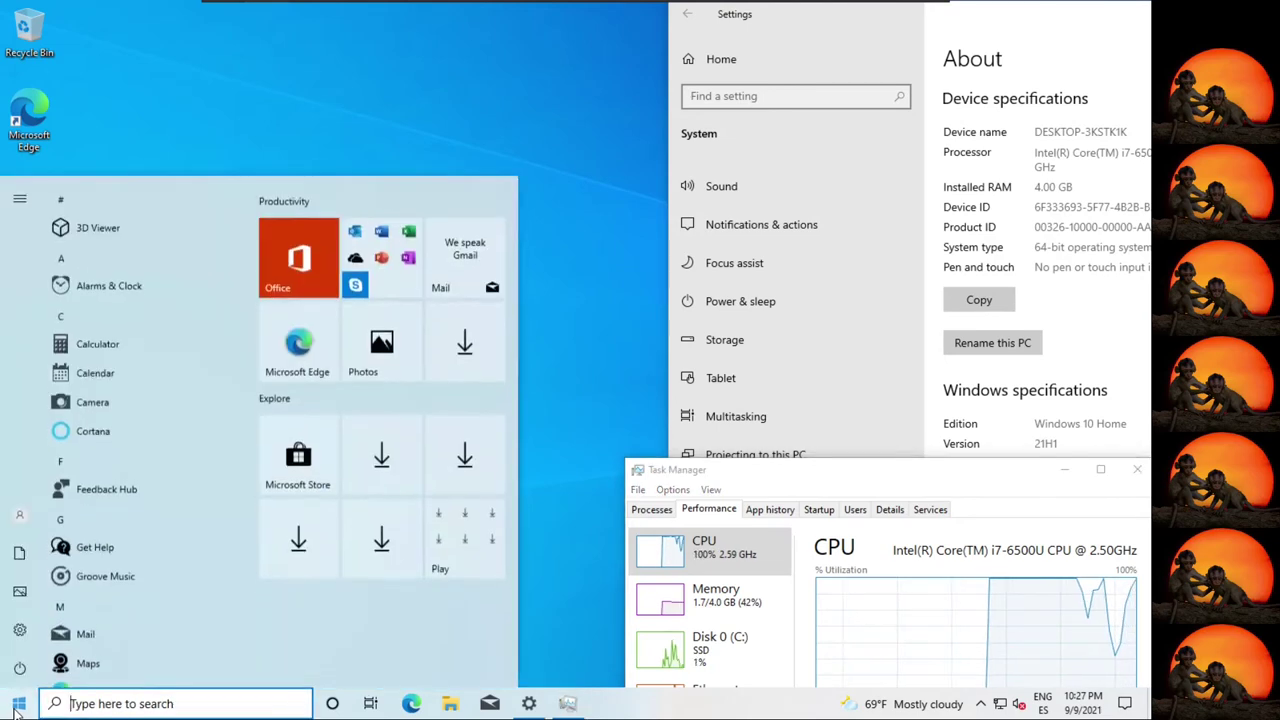
scroll(194, 598, "down", 2)
scroll(192, 594, "down", 10)
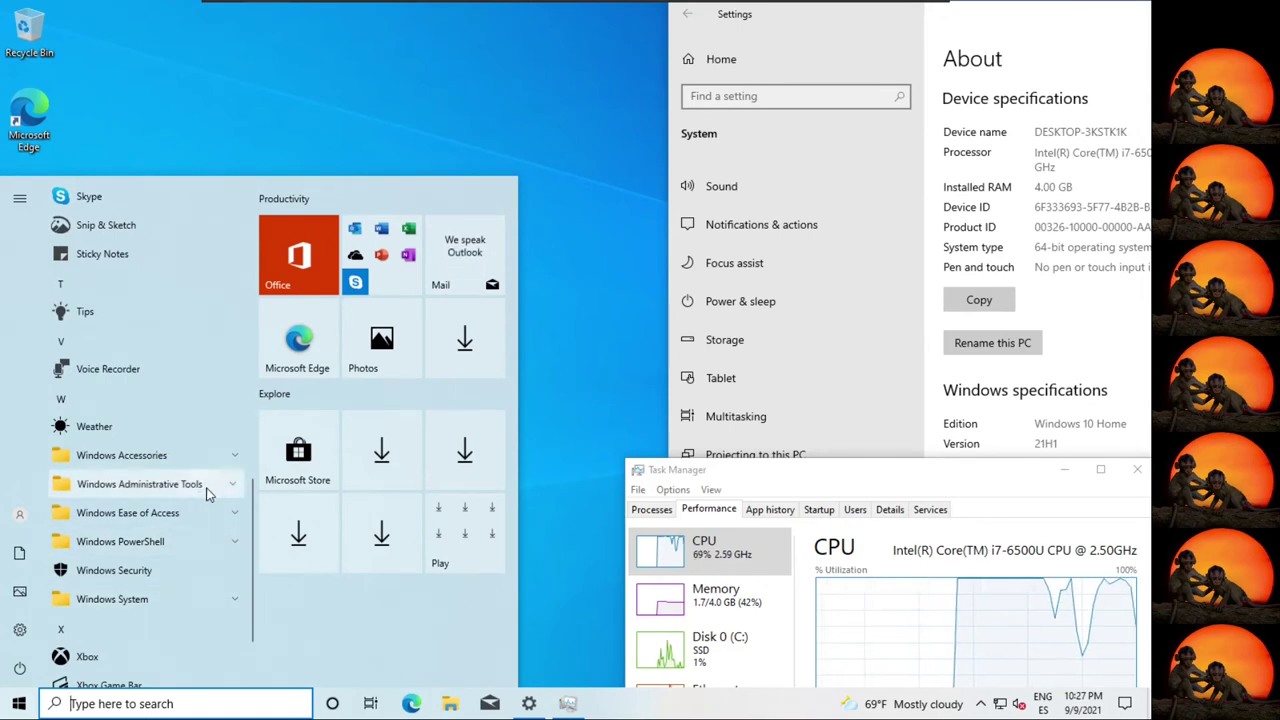
left_click(208, 488)
scroll(207, 538, "down", 1)
scroll(208, 544, "down", 1)
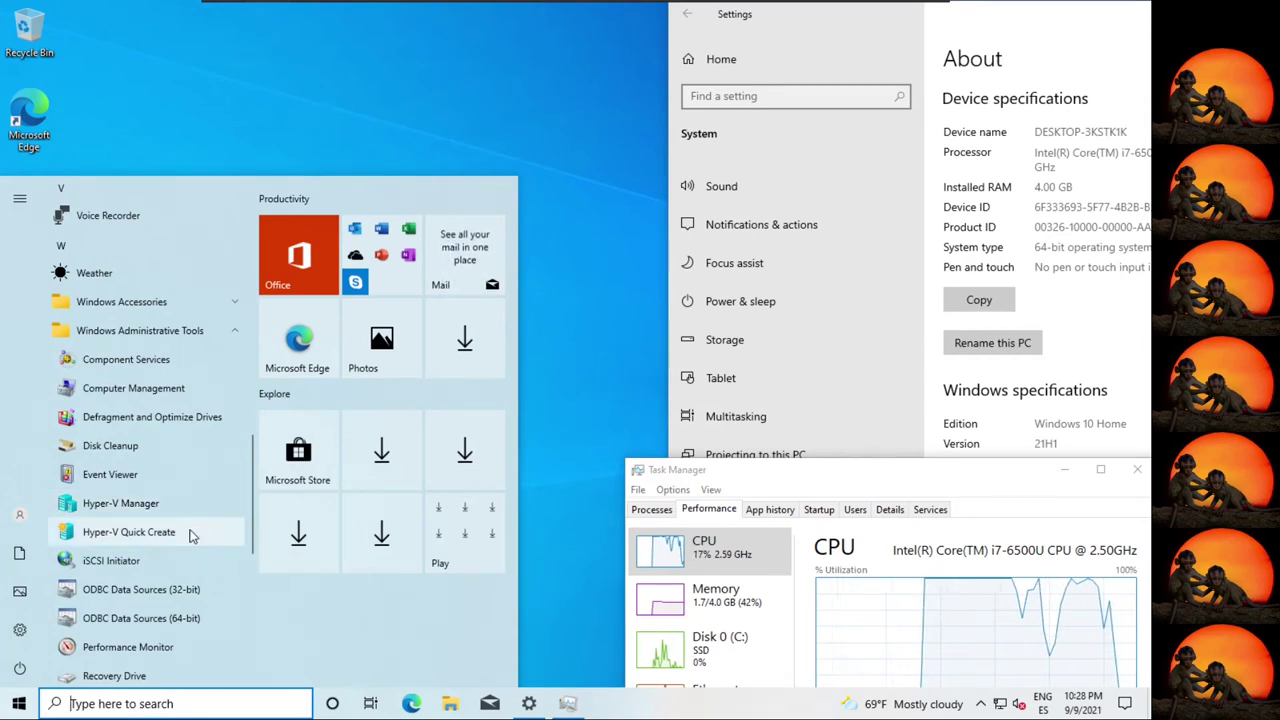
Go from Network & Internet settings' Ethernet page to the Network Connections adapter list.
right_click(997, 706)
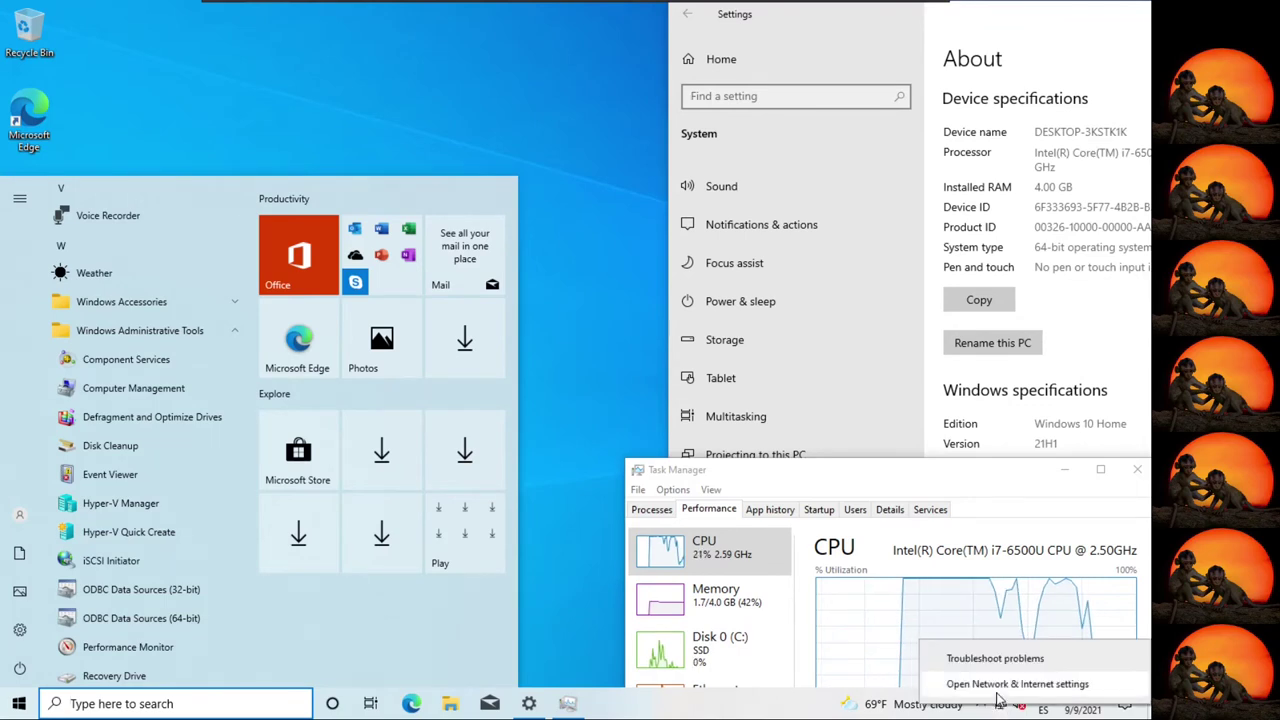
left_click(1017, 684)
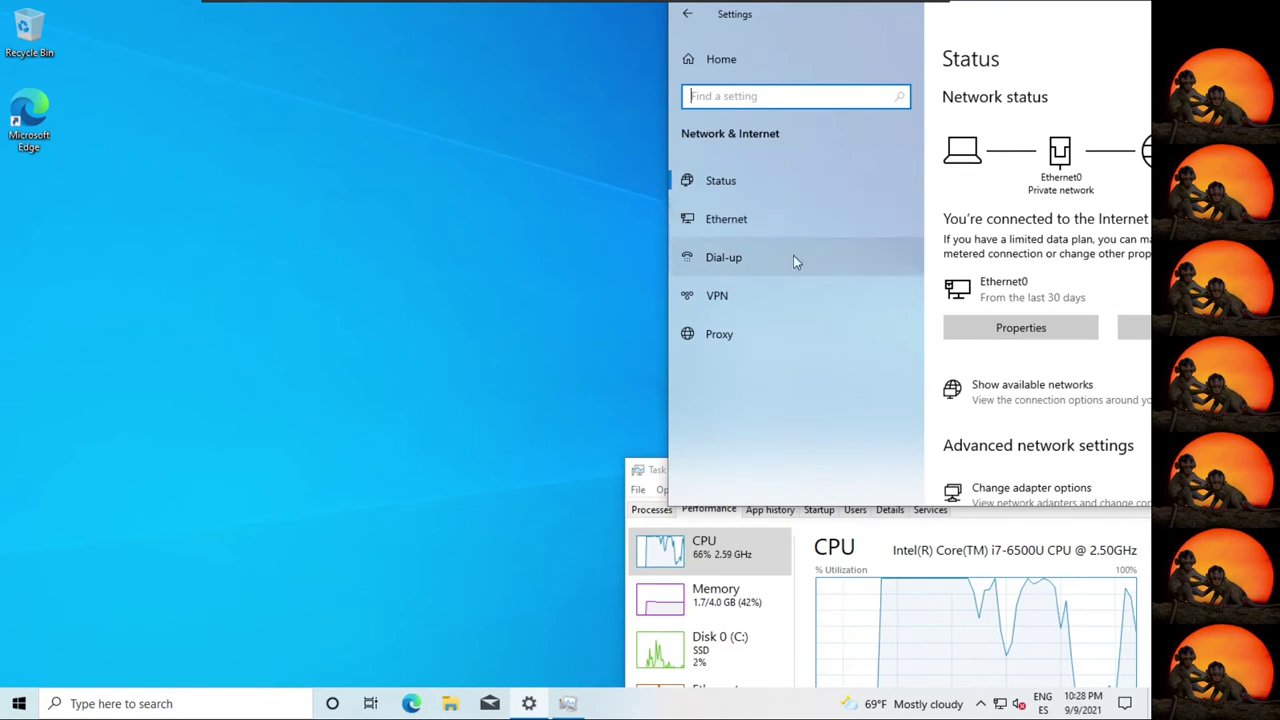
left_click(755, 219)
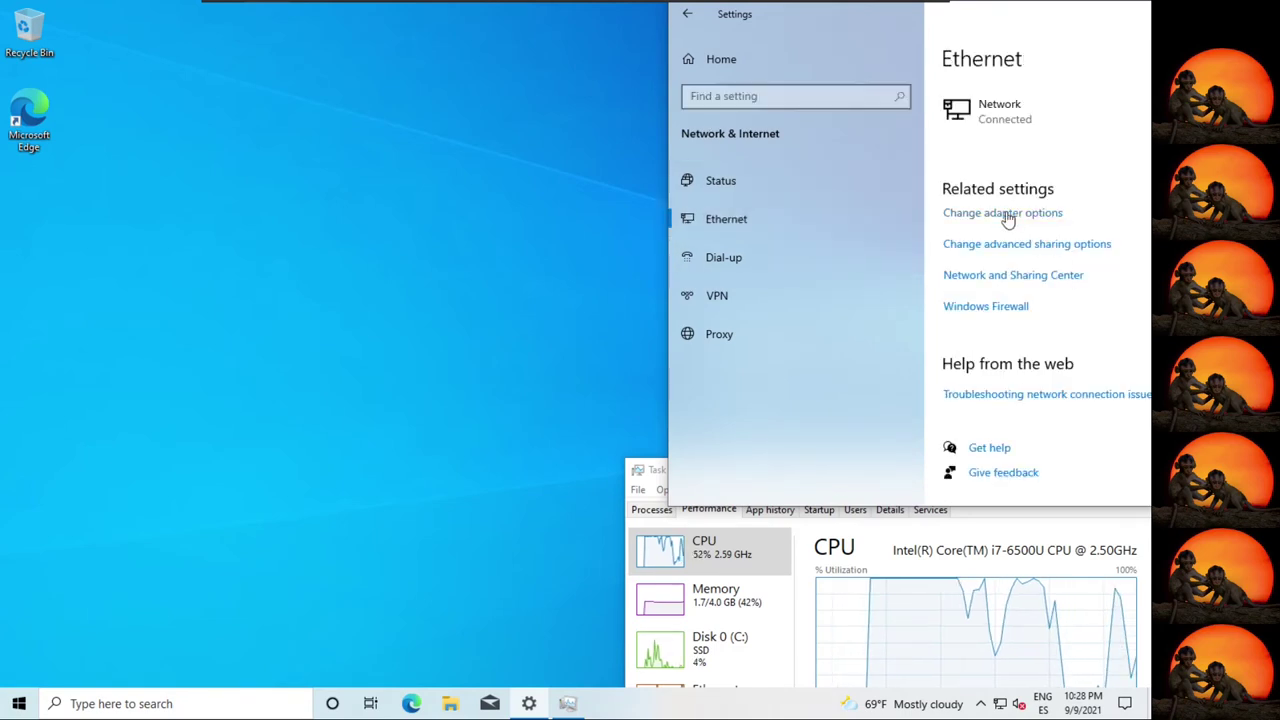
left_click(990, 249)
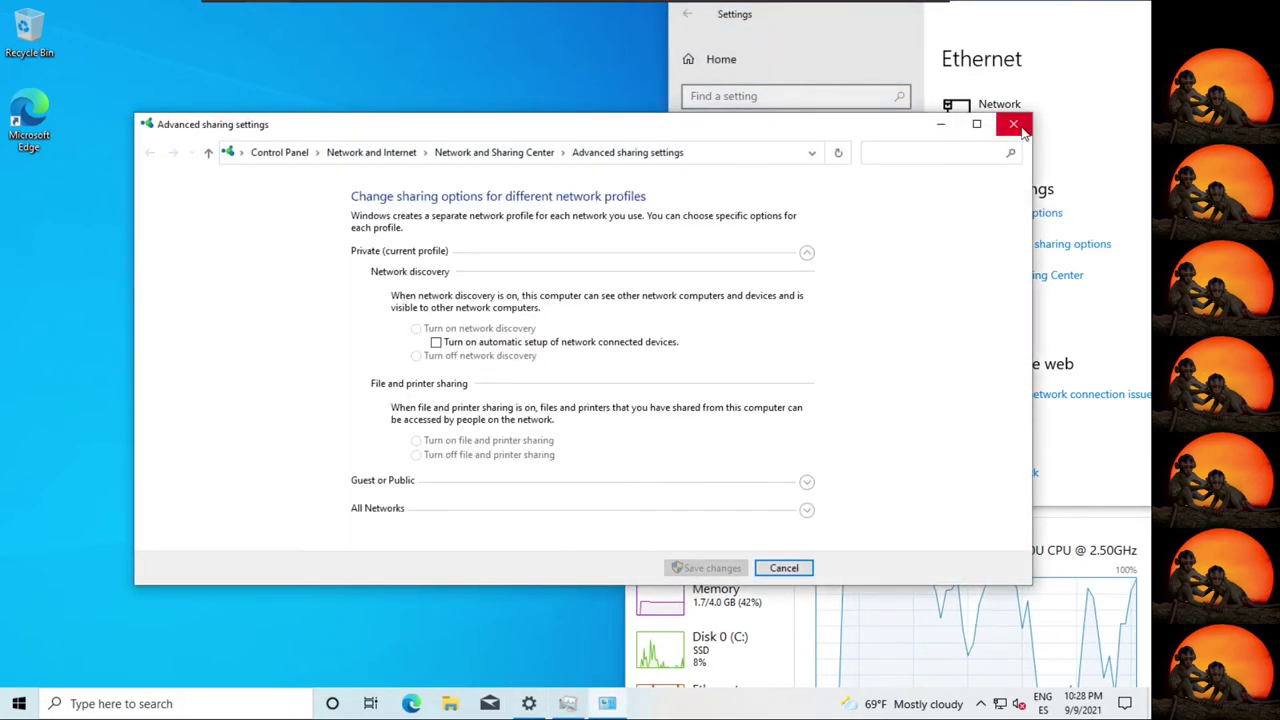
left_click(1014, 125)
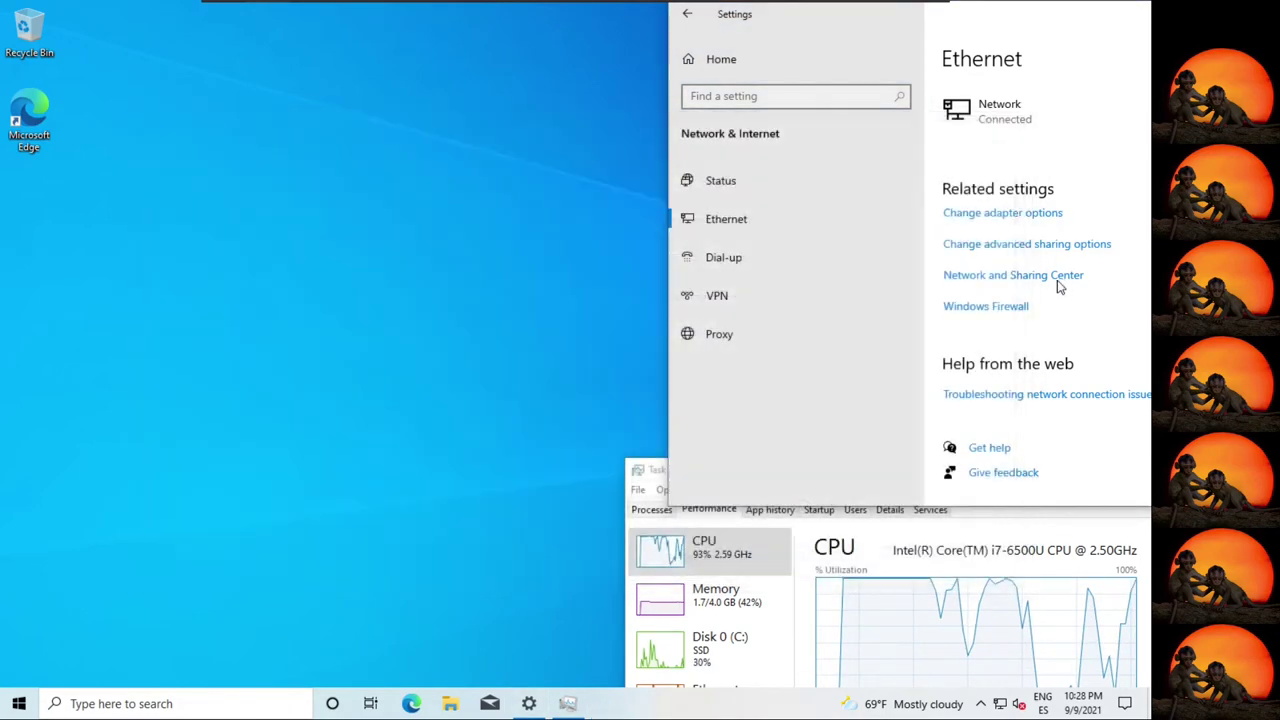
left_click(1013, 220)
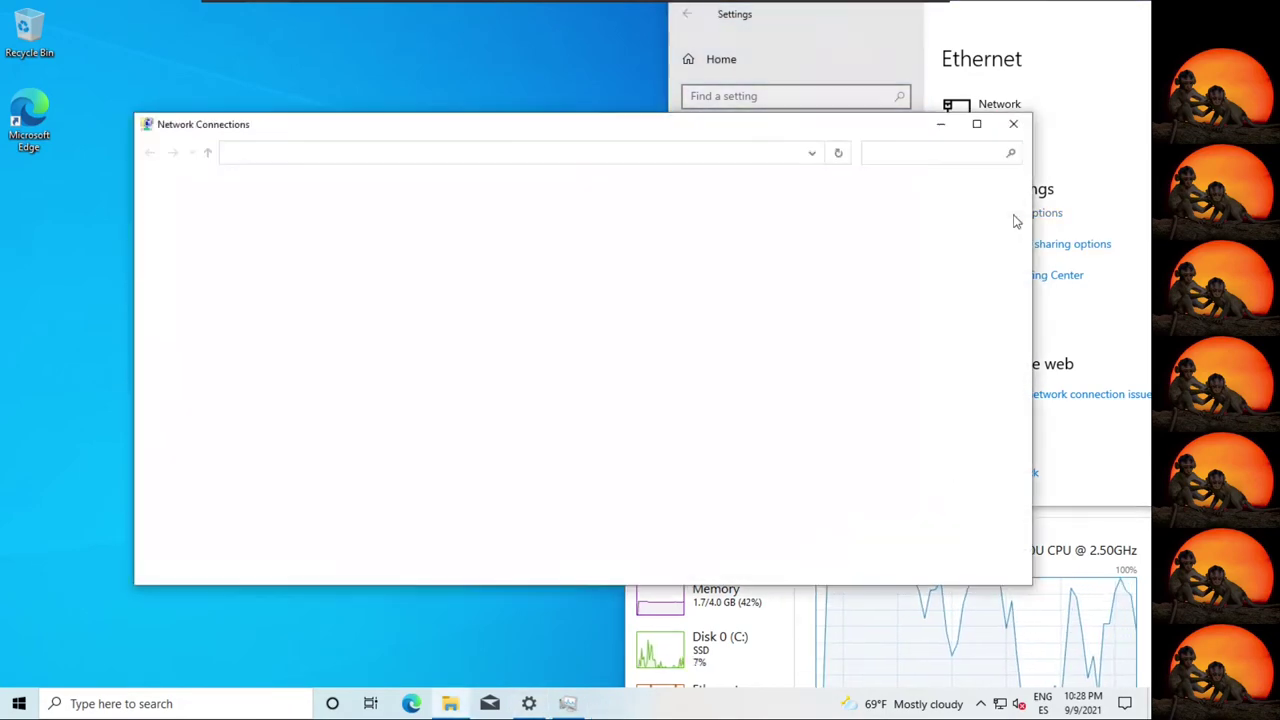
Open Ethernet0 Properties and select the Hyper-V Extensible Virtual Switch item.
left_click_drag(734, 300, 614, 300)
left_click(200, 220)
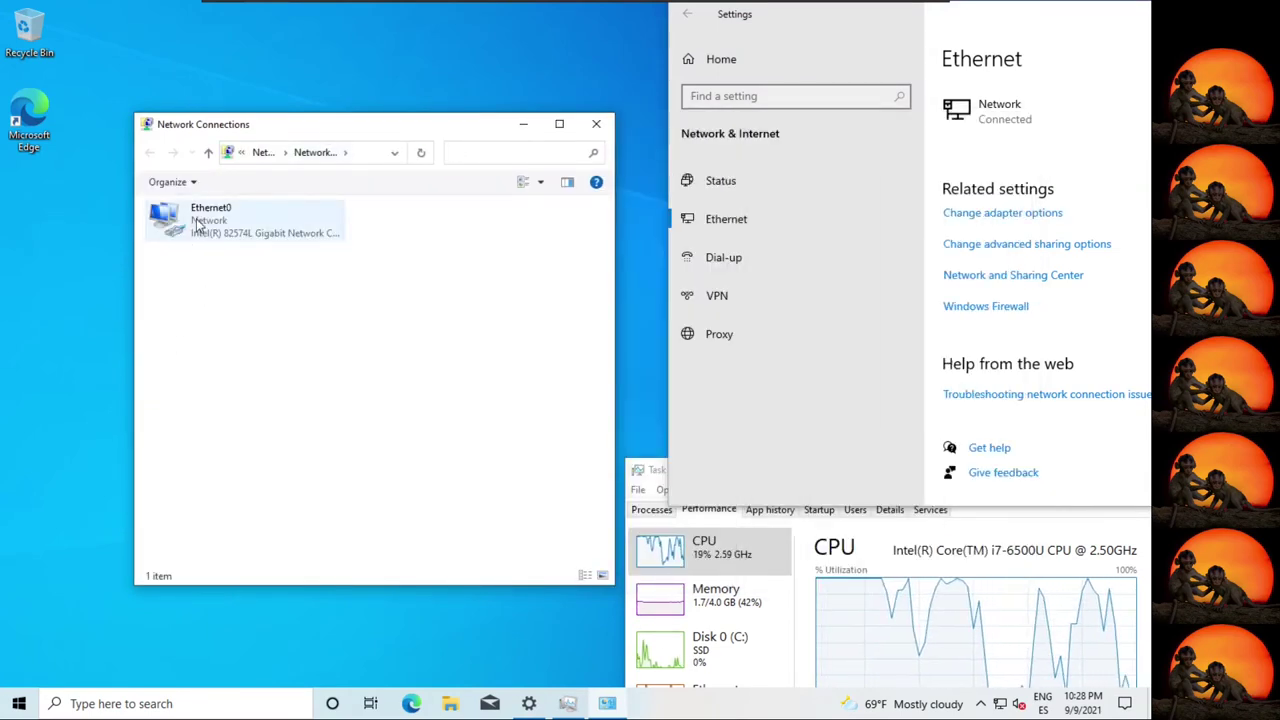
right_click(175, 224)
left_click(260, 373)
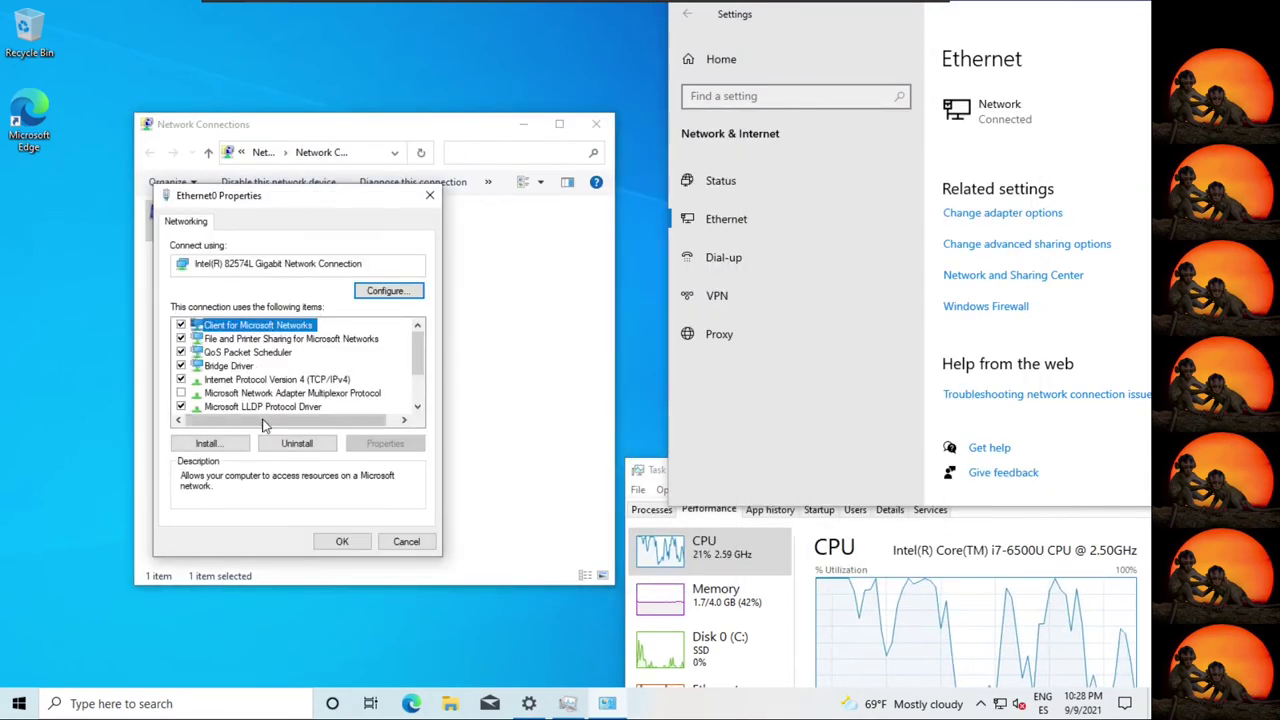
scroll(350, 395, "down", 2)
left_click(270, 407)
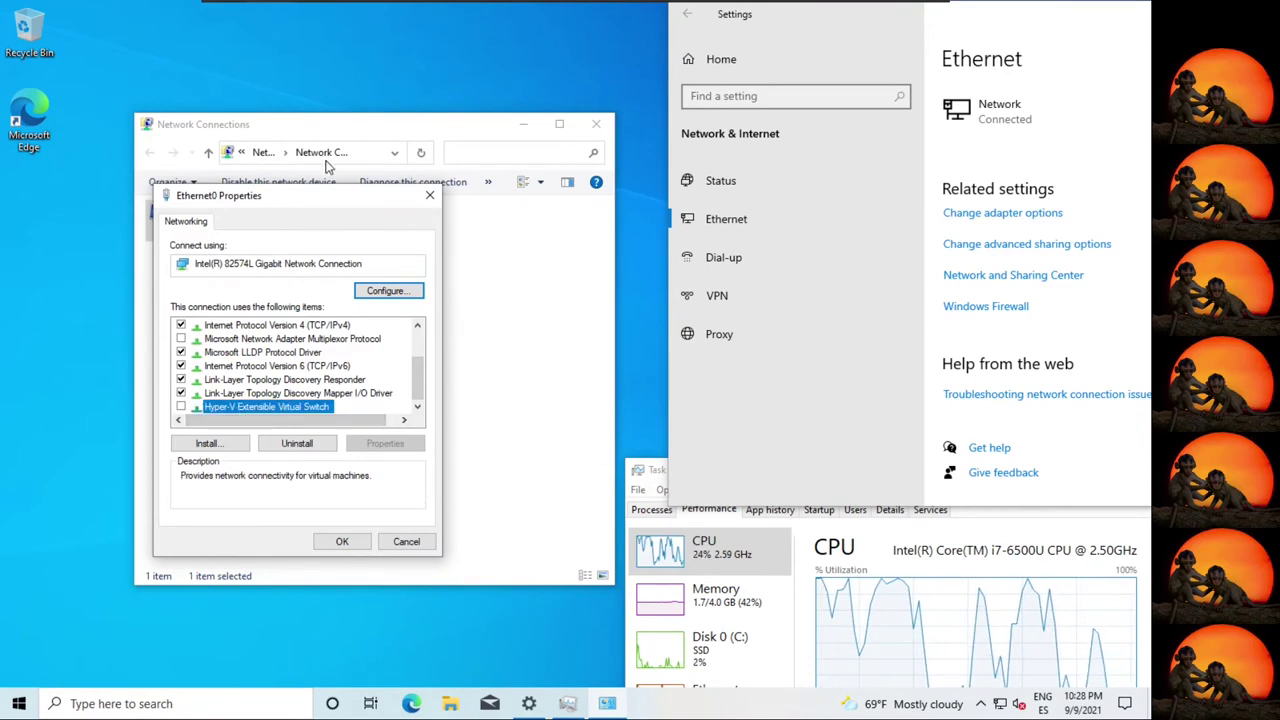
left_click_drag(301, 197, 478, 215)
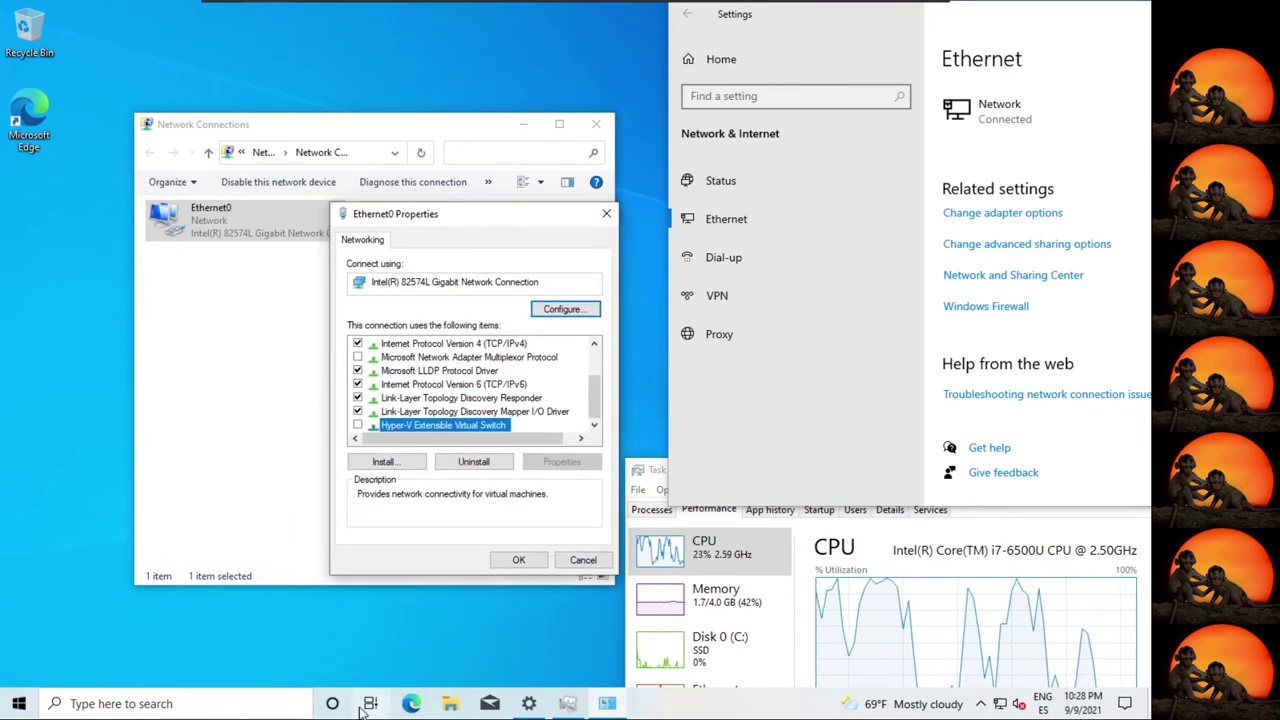
left_click(150, 703)
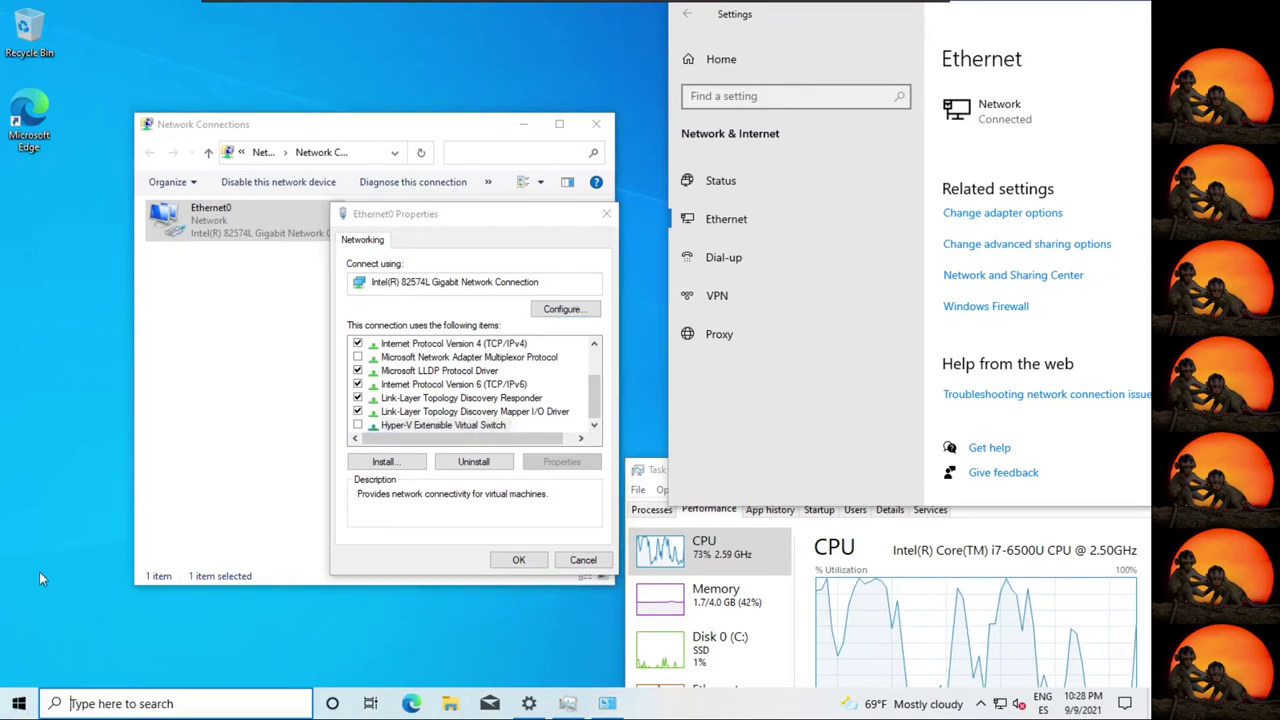
Launch Hyper-V Manager from Windows Administrative Tools and move its window to the left.
key("super")
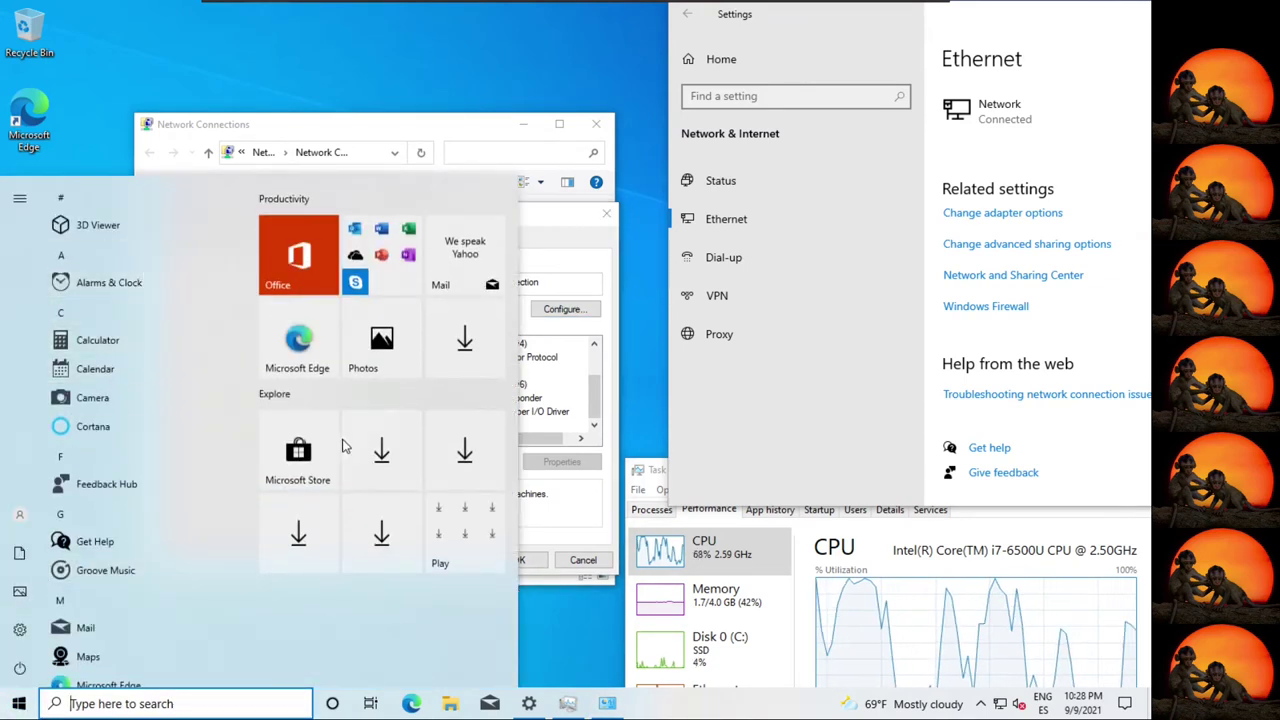
scroll(140, 630, "down", 5)
scroll(140, 630, "down", 6)
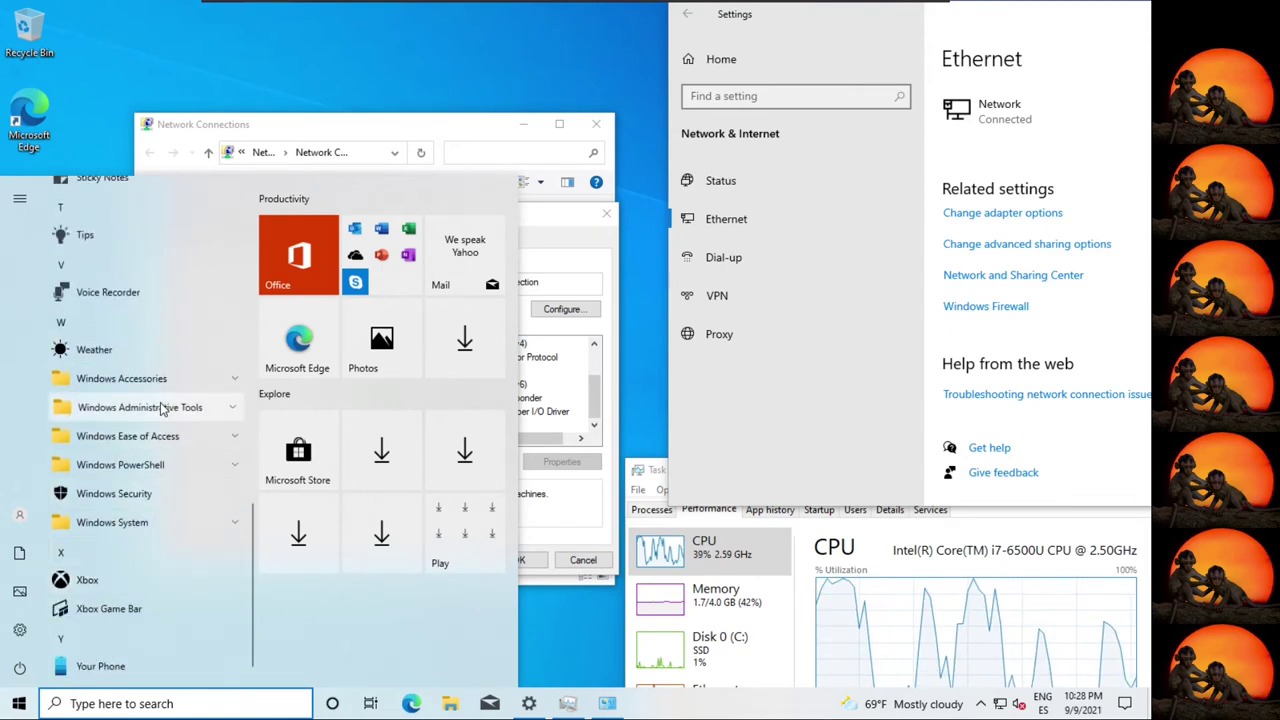
left_click(163, 407)
scroll(167, 593, "down", 2)
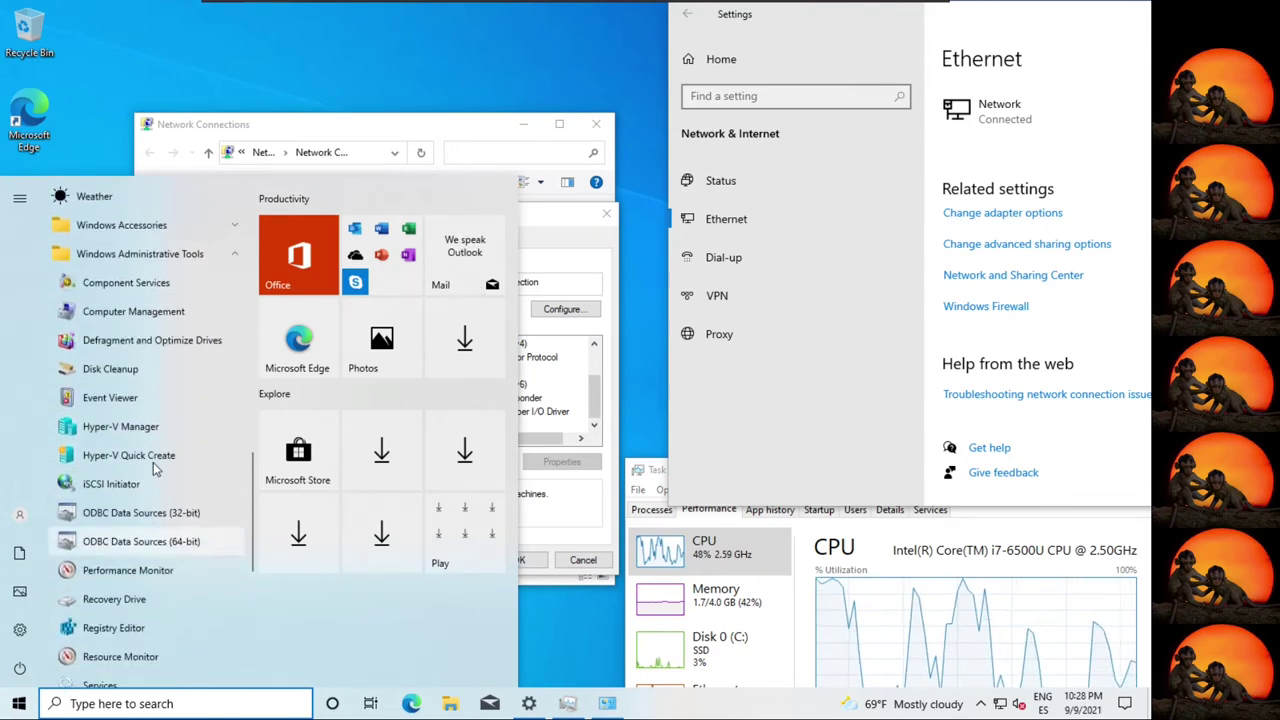
left_click(170, 616)
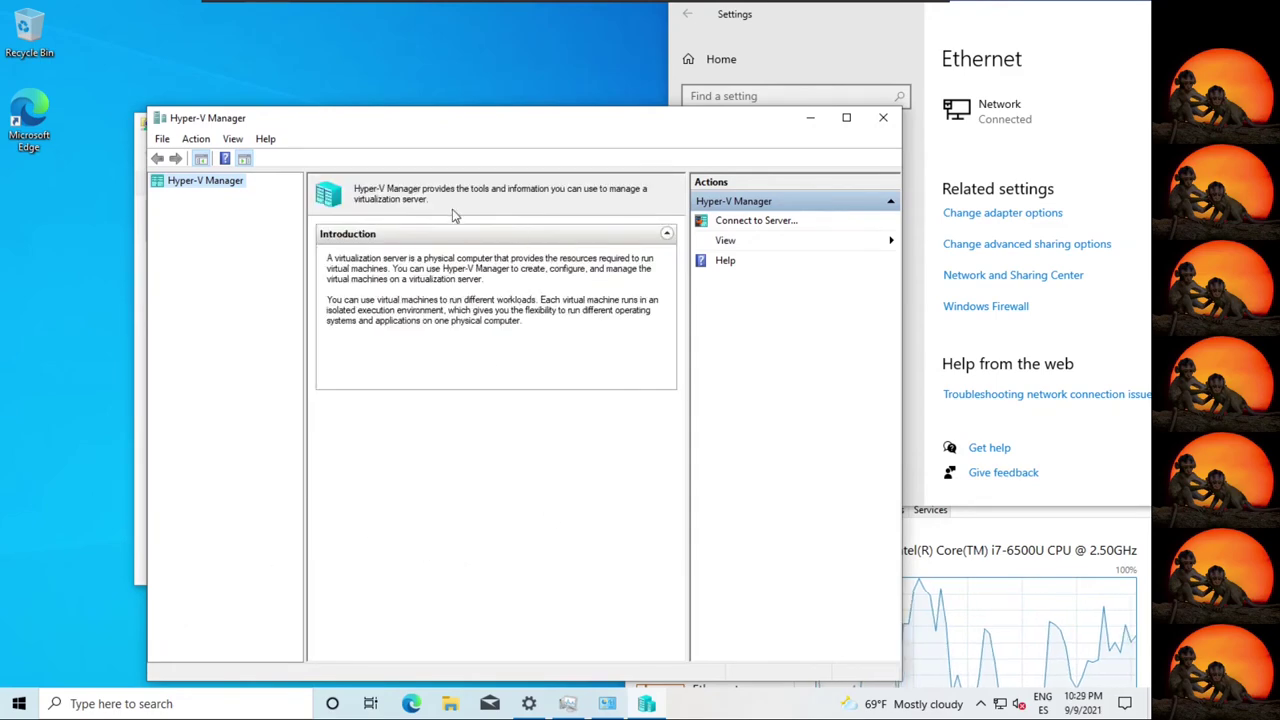
left_click_drag(445, 126, 337, 95)
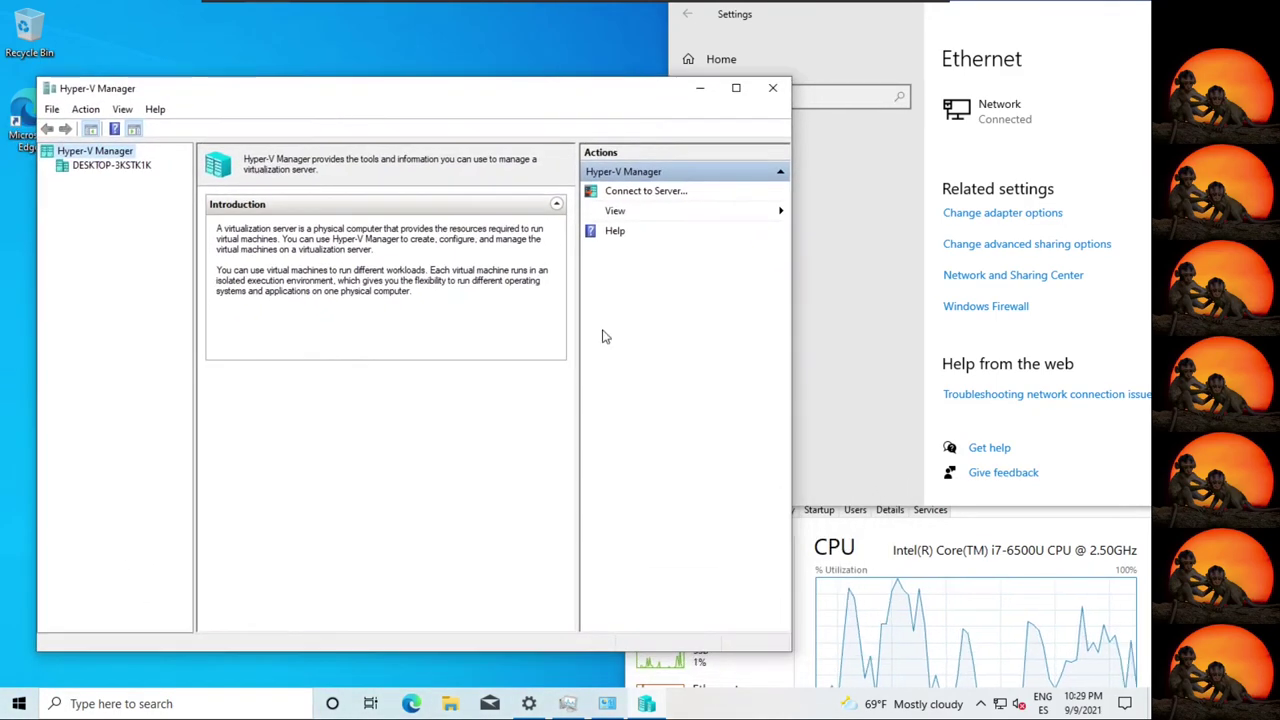
left_click(115, 168)
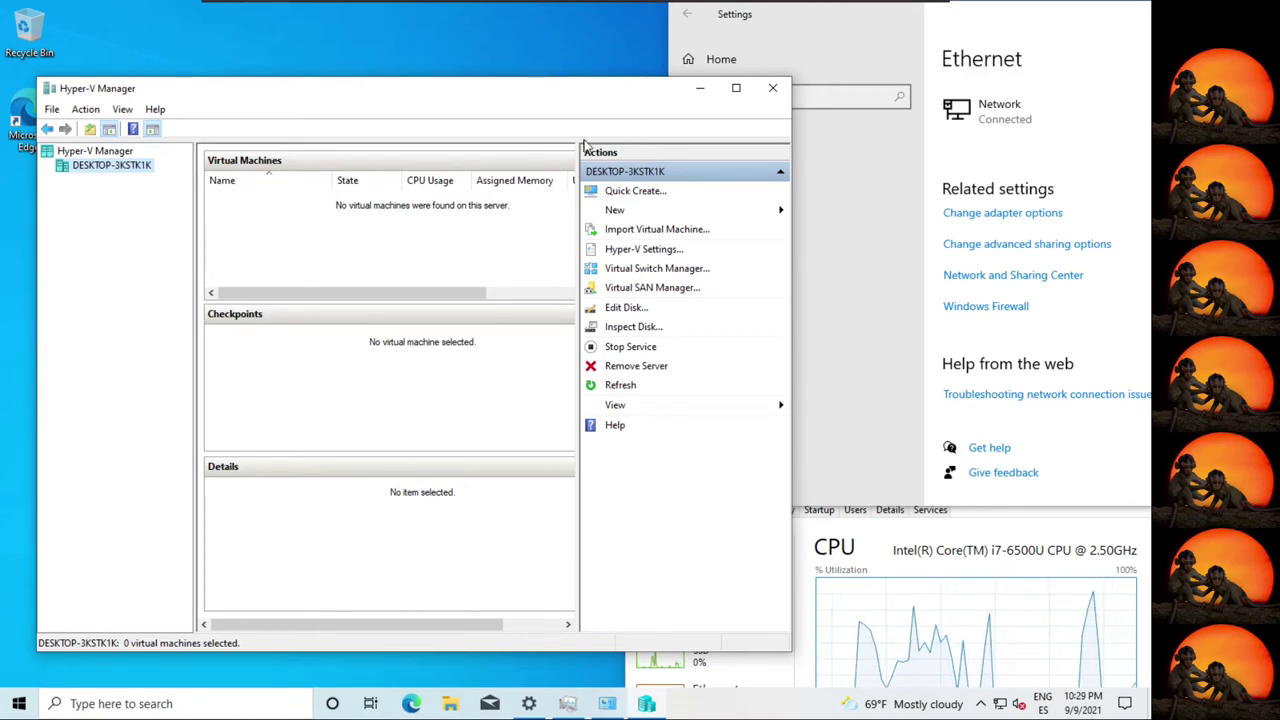
View the DESKTOP-3KSTK1K server's virtual machine list, which is still empty.
mouse_move(656, 8)
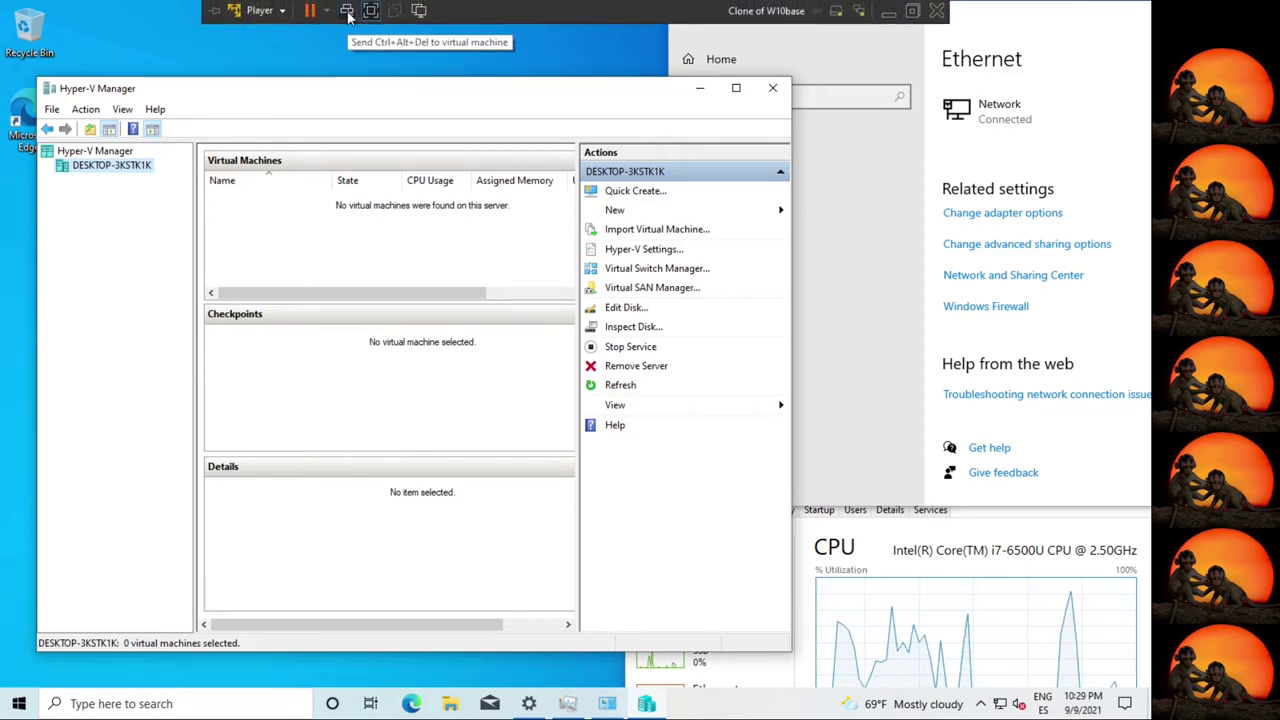
Add a new CD/DVD drive to the virtual machine's hardware.
left_click(275, 14)
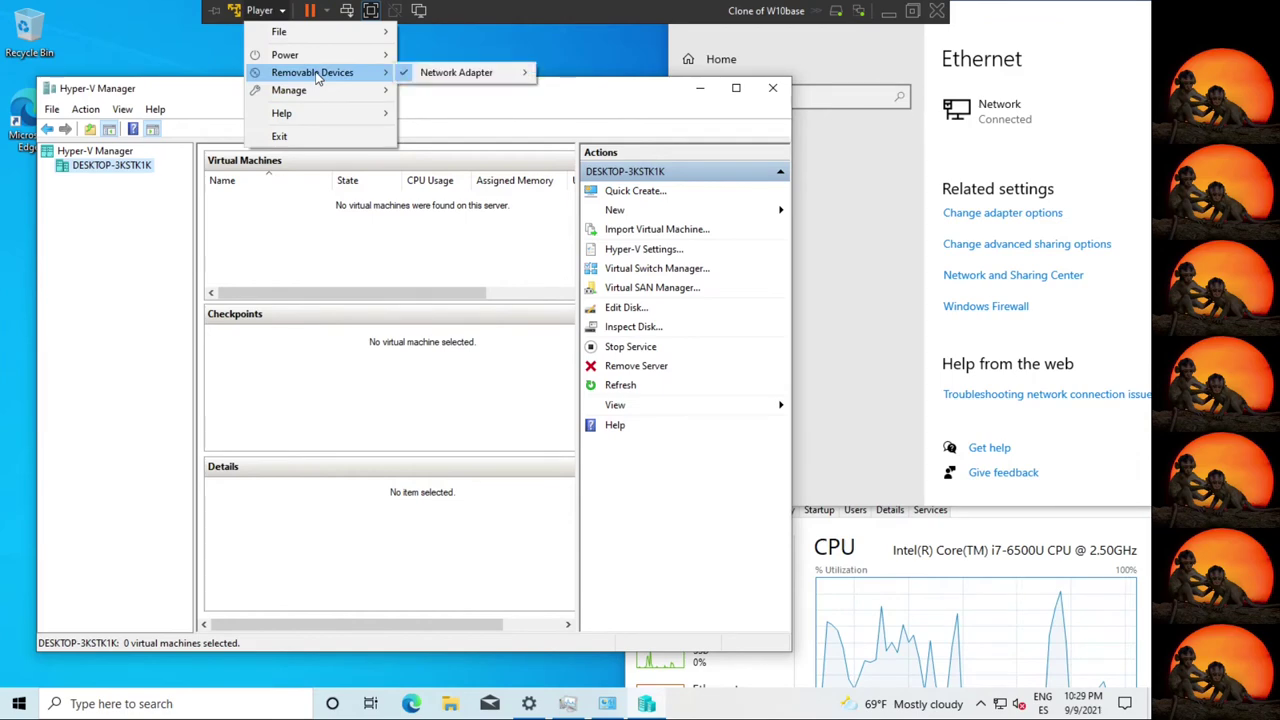
mouse_move(330, 90)
left_click(520, 133)
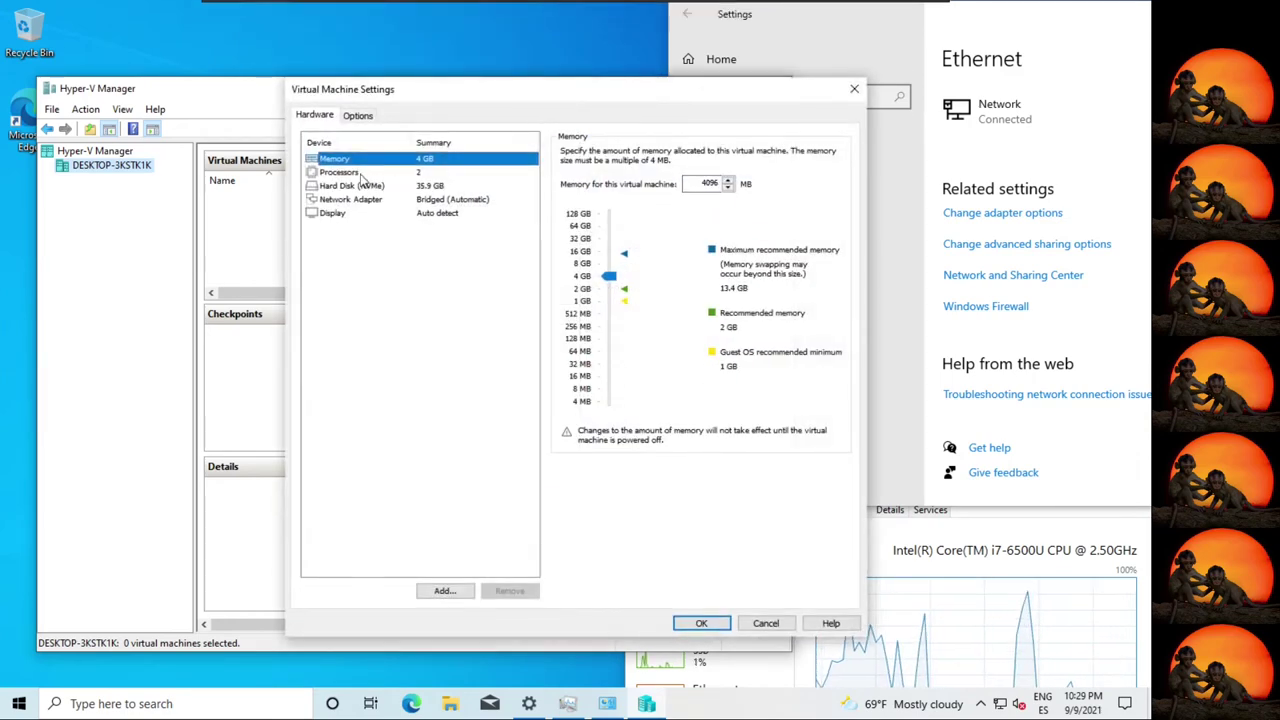
key("Down")
key("Down")
key("Down")
key("Down")
left_click(445, 591)
left_click(450, 310)
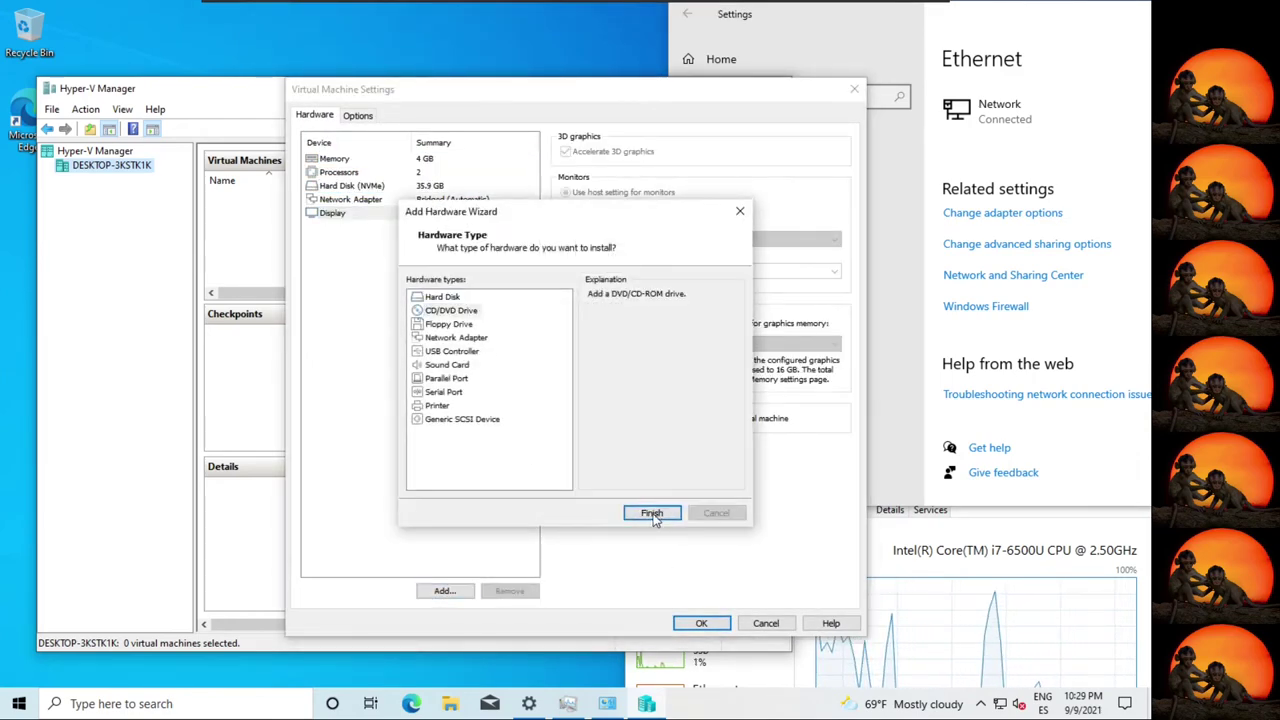
left_click(648, 514)
Point the new drive at the Fedora ISO image on Ventoy (E:) and save the settings.
left_click(565, 244)
left_click(811, 262)
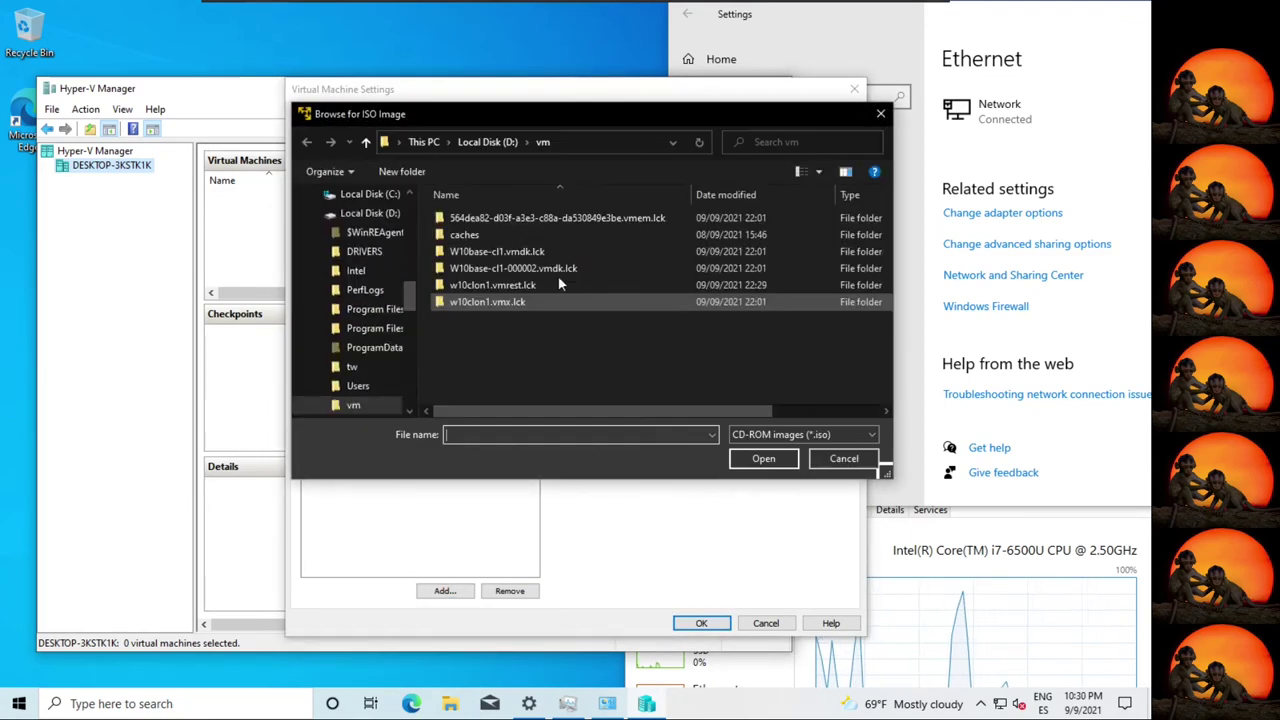
scroll(418, 300, "up", 5)
left_click(362, 251)
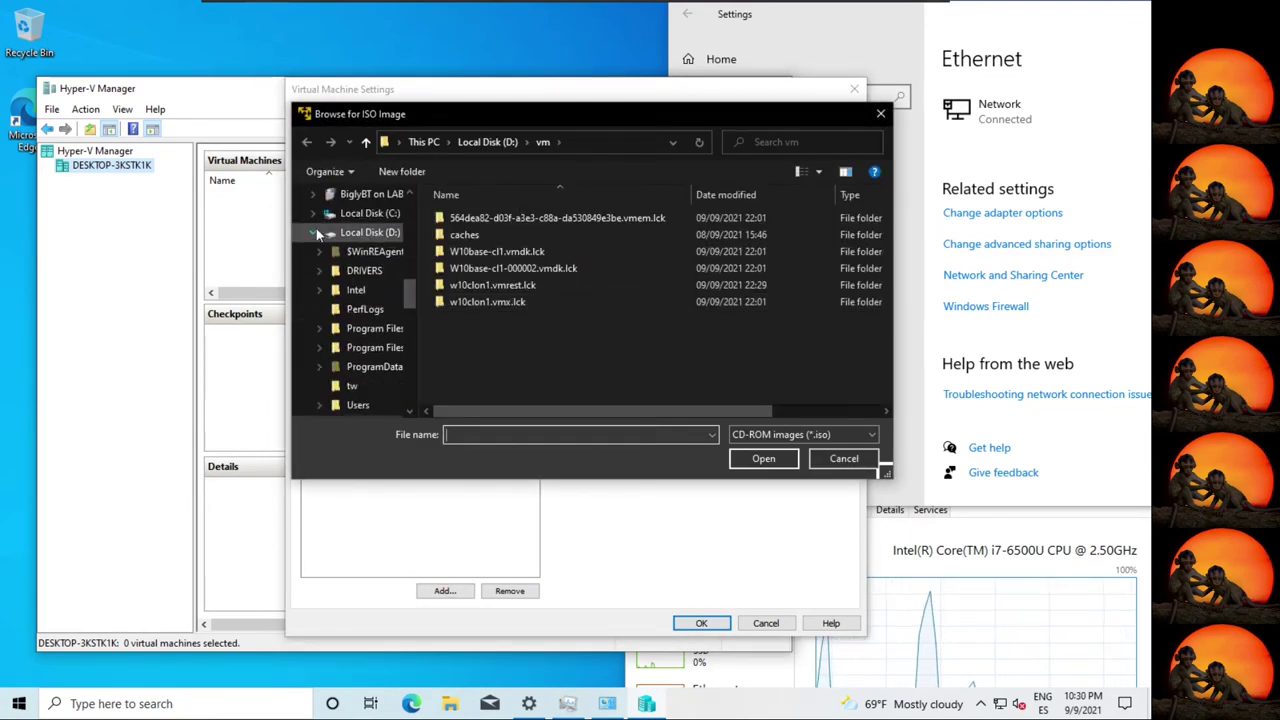
double_click(508, 318)
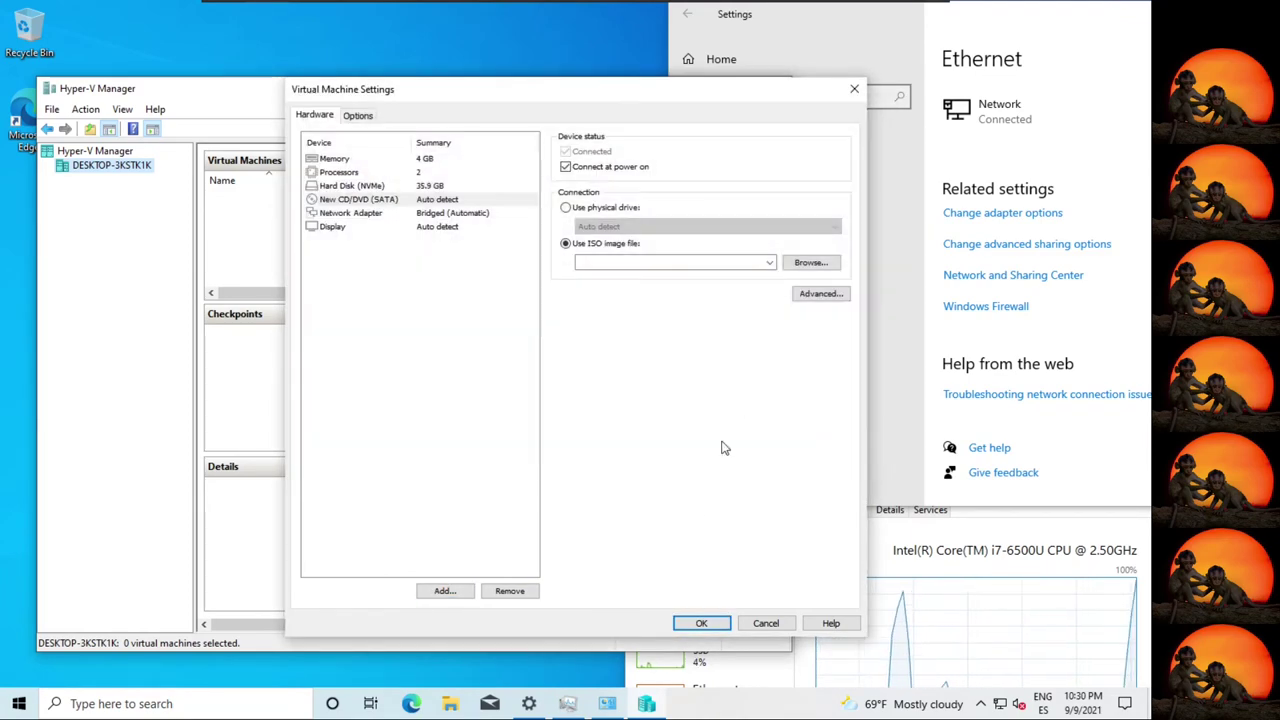
left_click(700, 623)
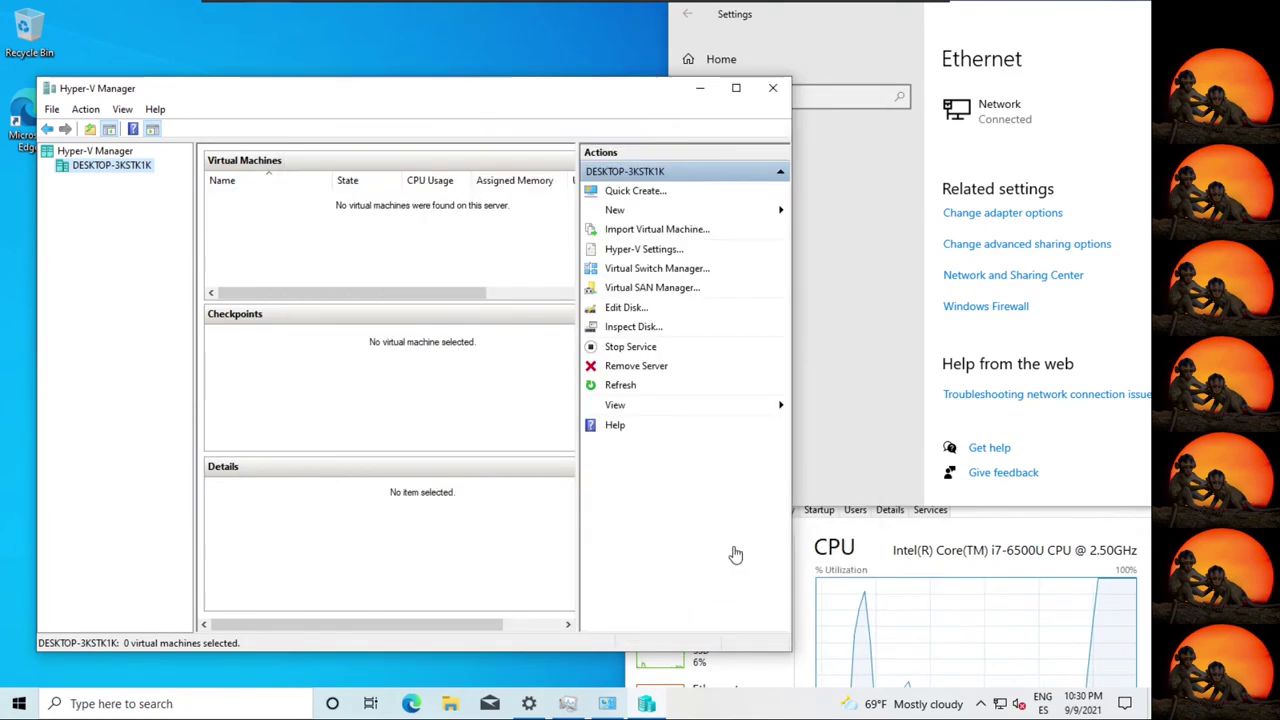
Open File Explorer, view Local Disk (C:) and then This PC, and close it.
left_click(450, 704)
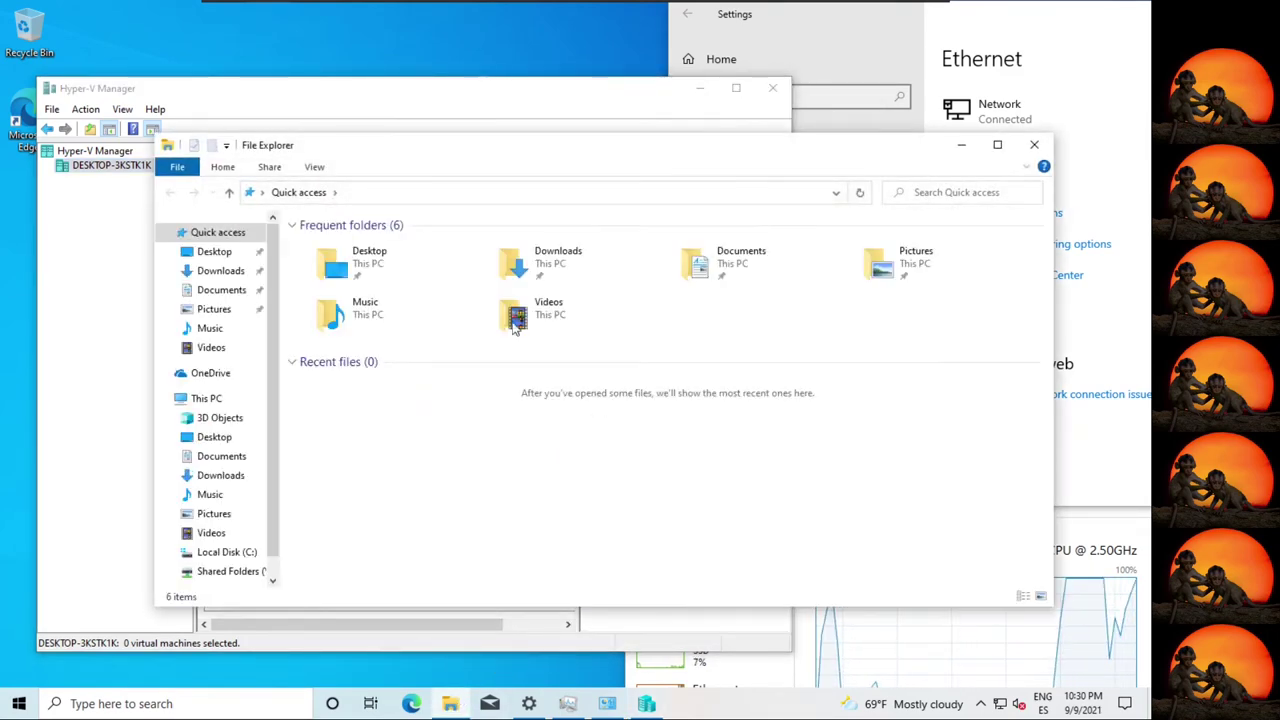
left_click(232, 552)
left_click(206, 366)
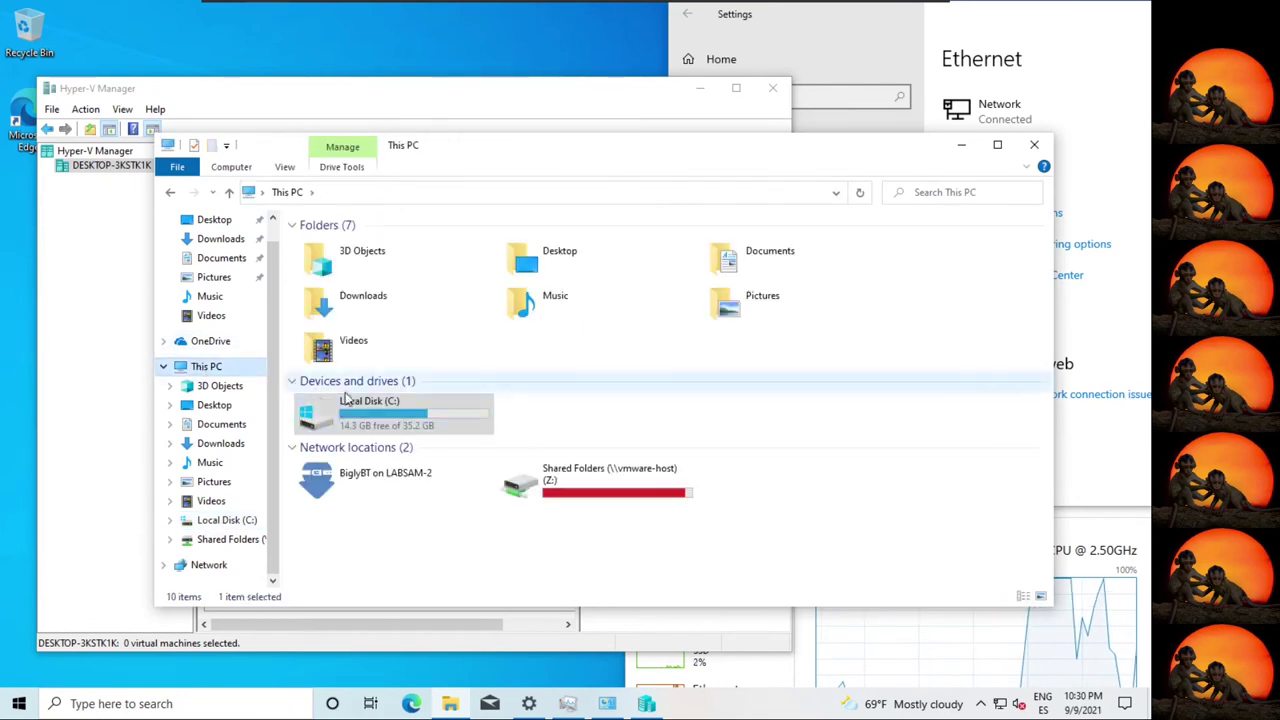
left_click(1034, 144)
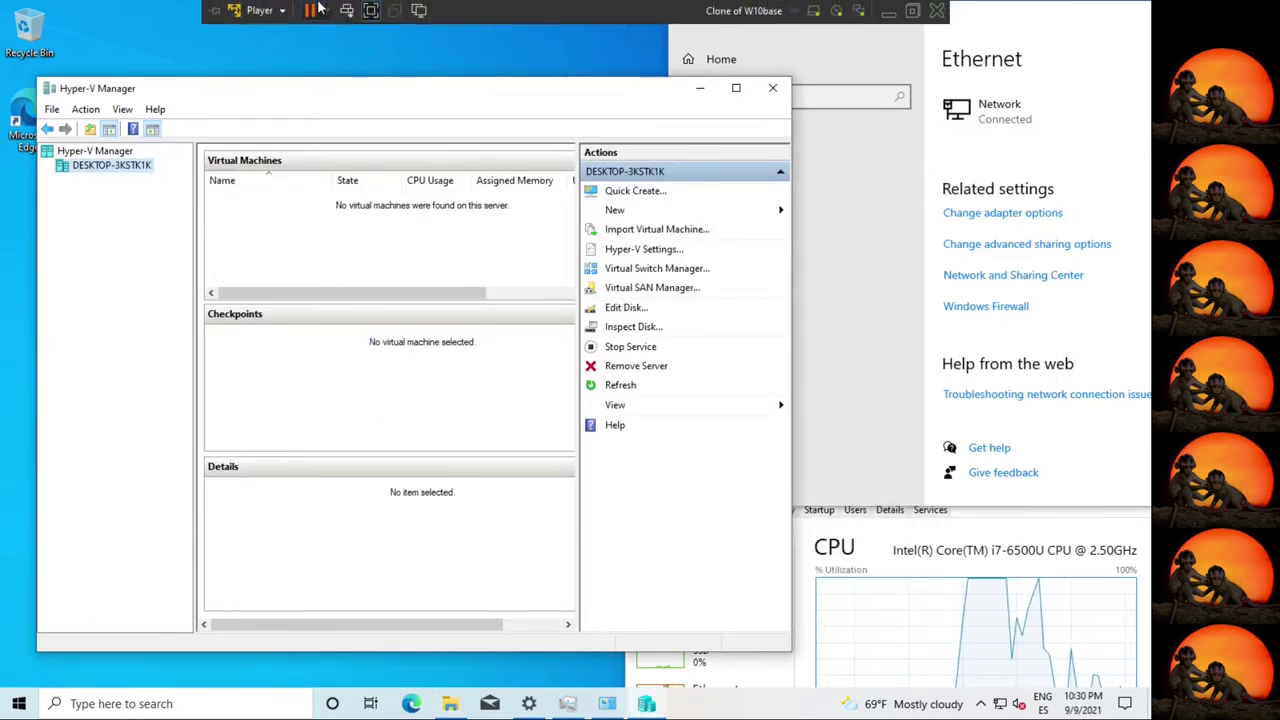
Recheck the virtual machine settings, then reopen File Explorer at This PC.
left_click(259, 10)
mouse_move(300, 90)
left_click(503, 131)
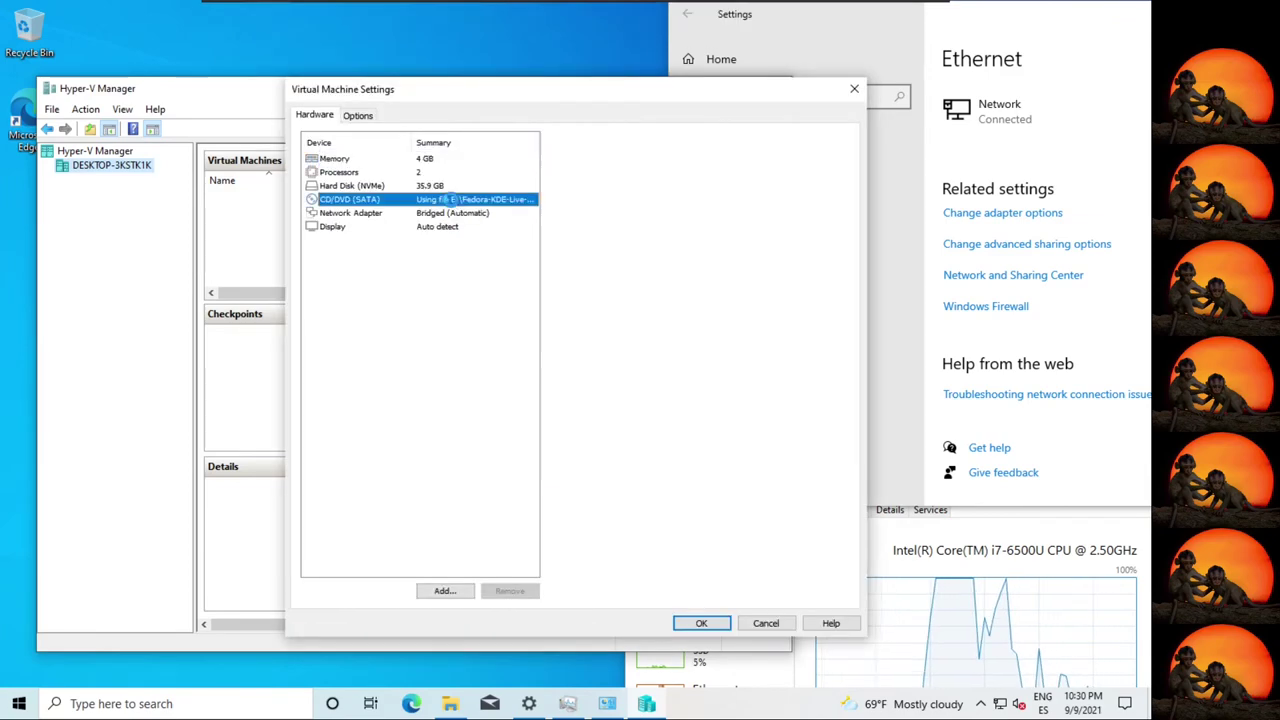
left_click(702, 623)
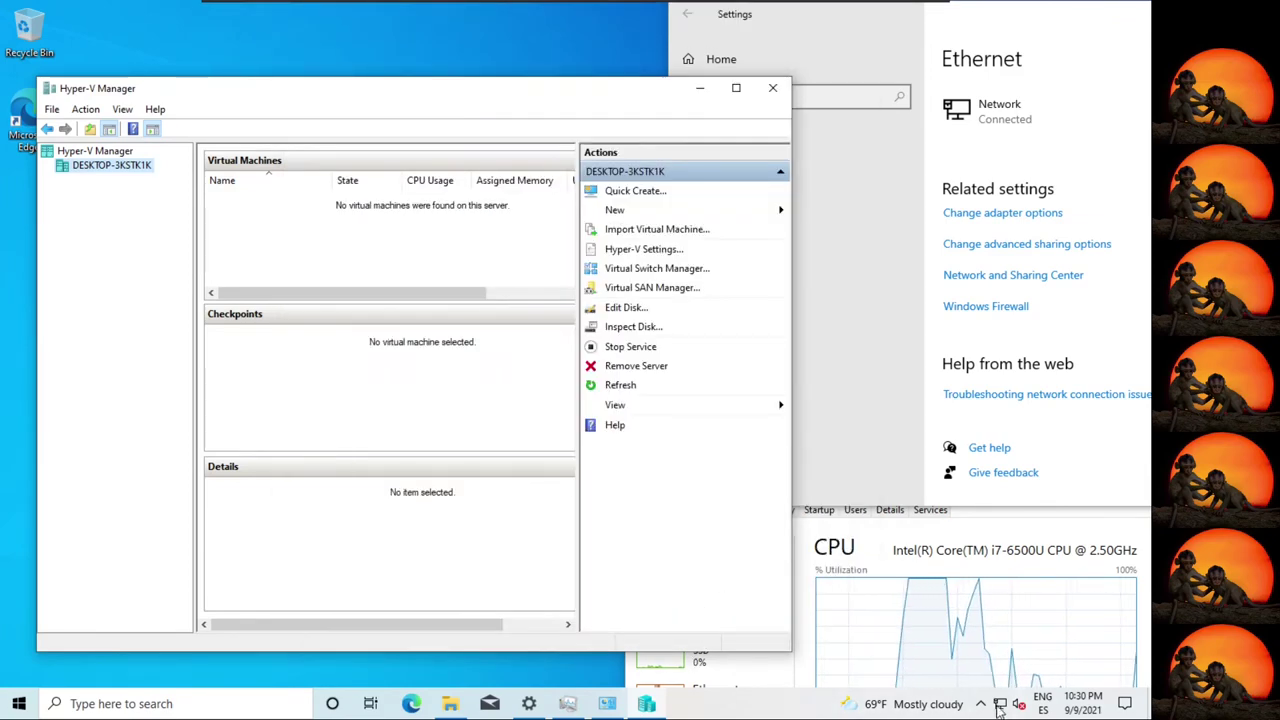
left_click(981, 704)
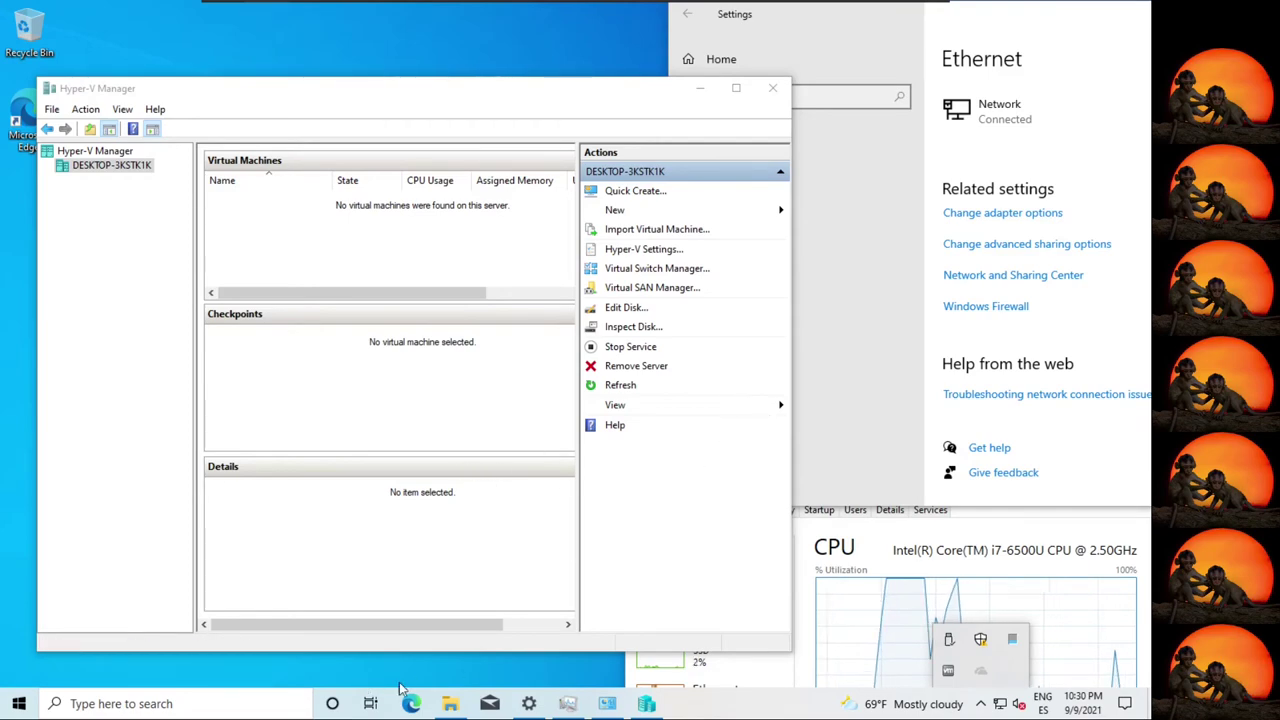
left_click(450, 708)
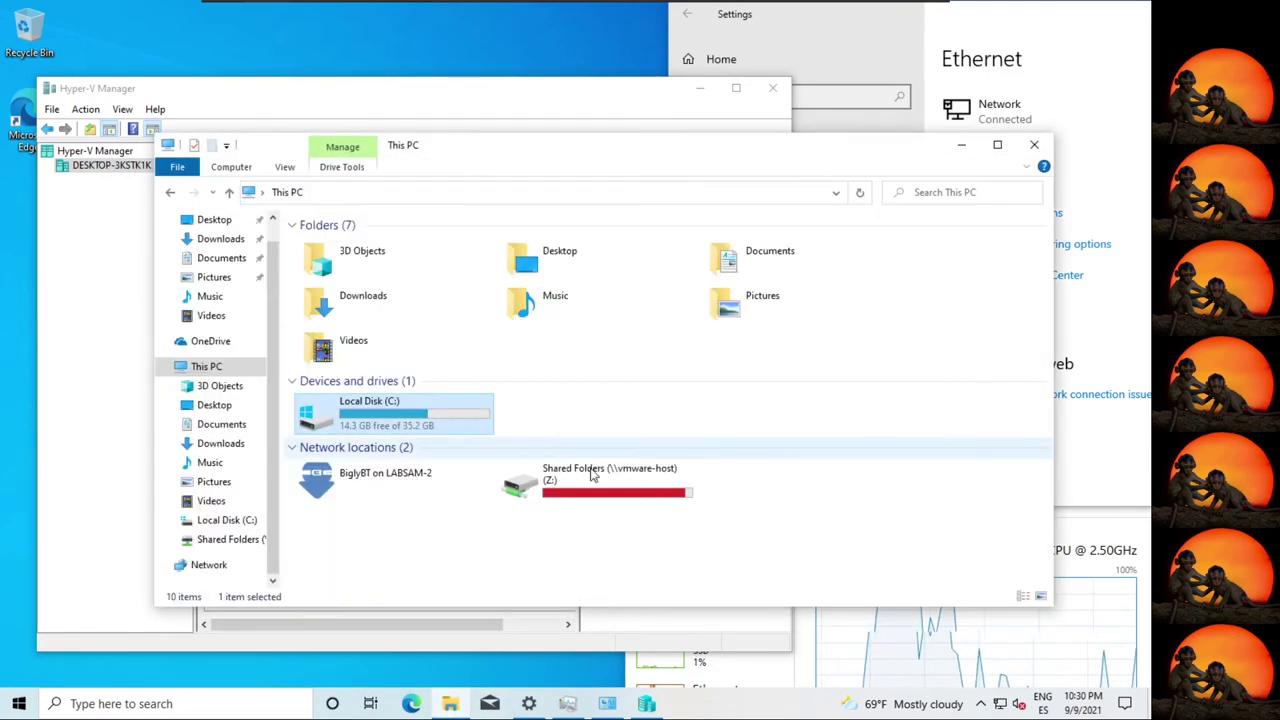
left_click(260, 10)
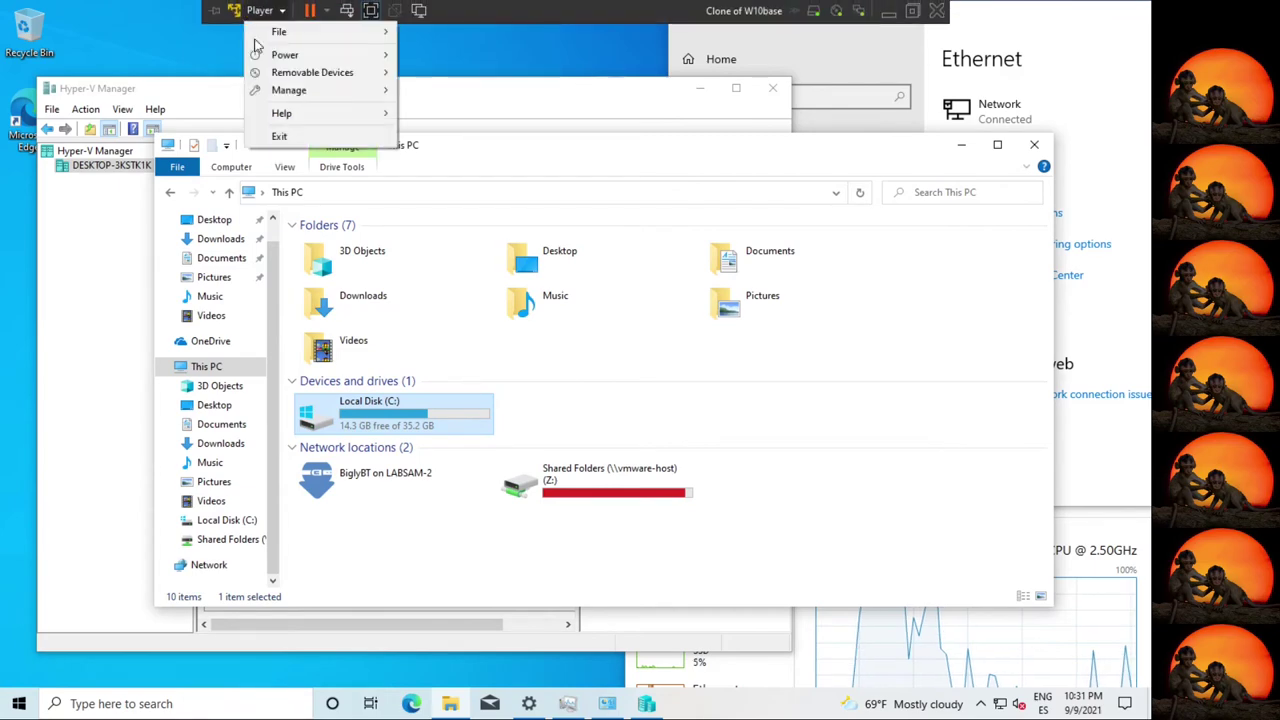
Add an enabled shared folder for host path e: in the VM's Options settings.
mouse_move(290, 90)
left_click(507, 131)
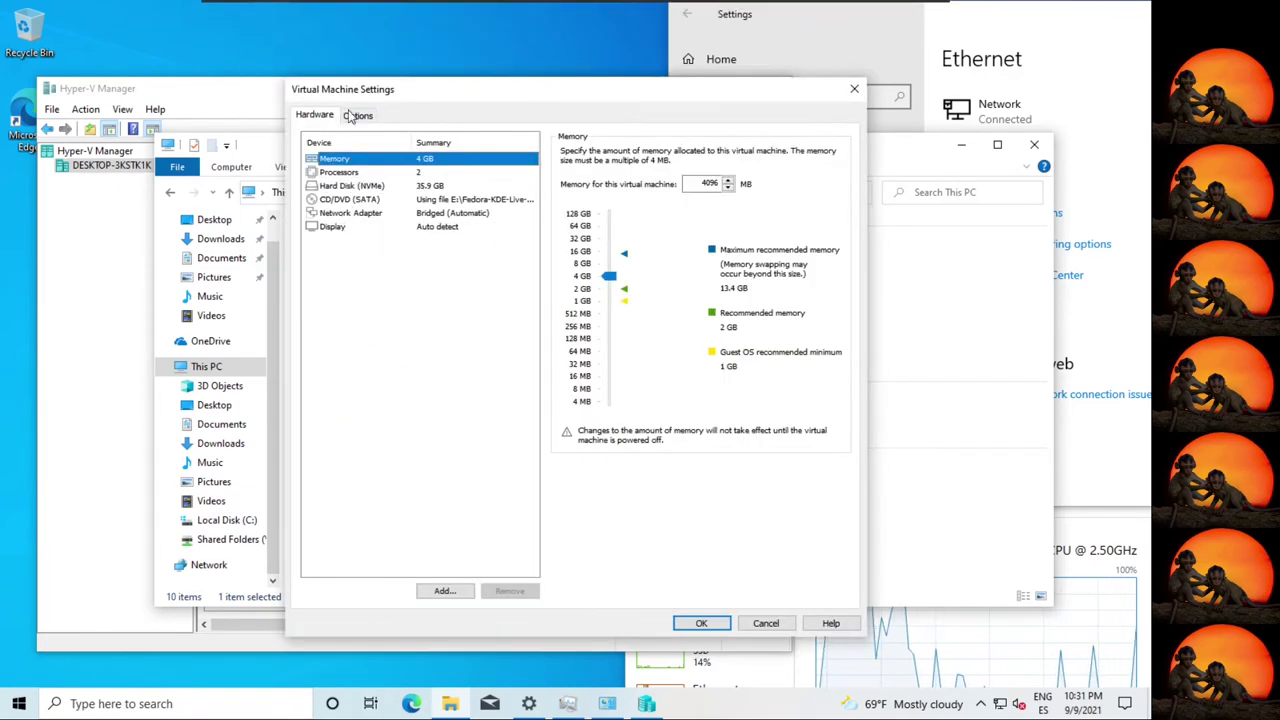
left_click(357, 115)
left_click(346, 185)
left_click(681, 390)
left_click(645, 494)
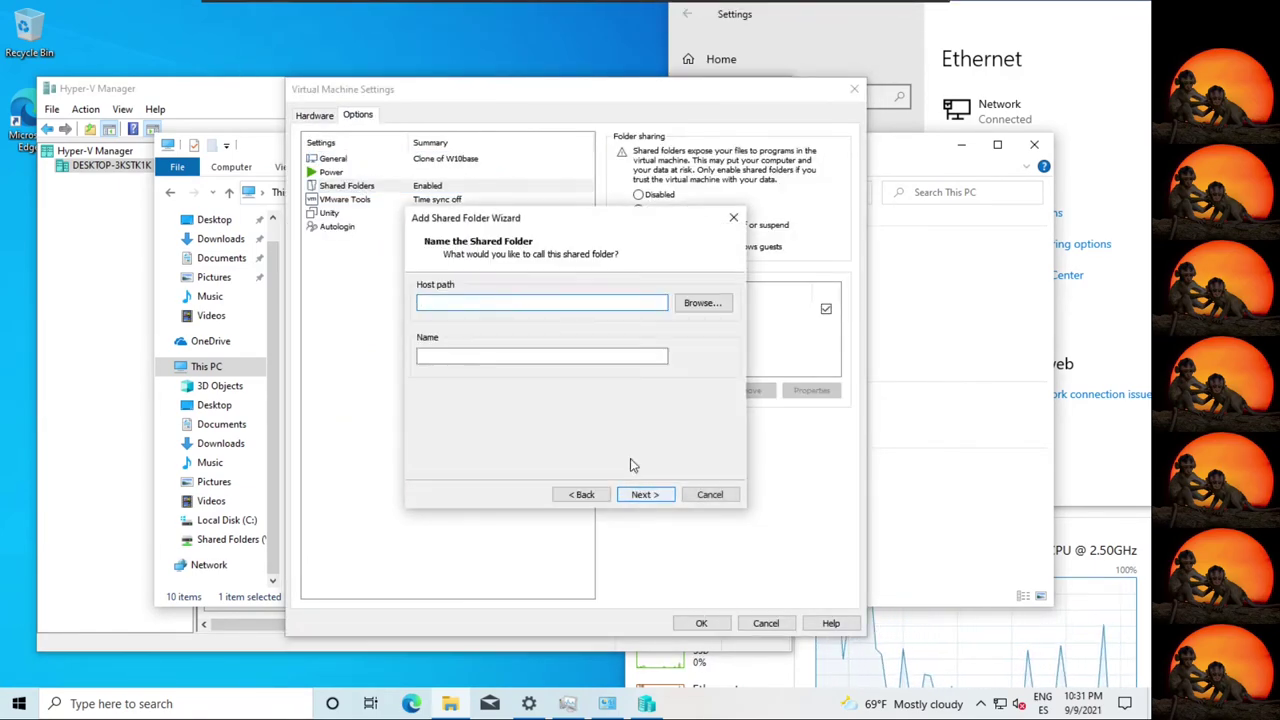
type("e:\\")
left_click(645, 494)
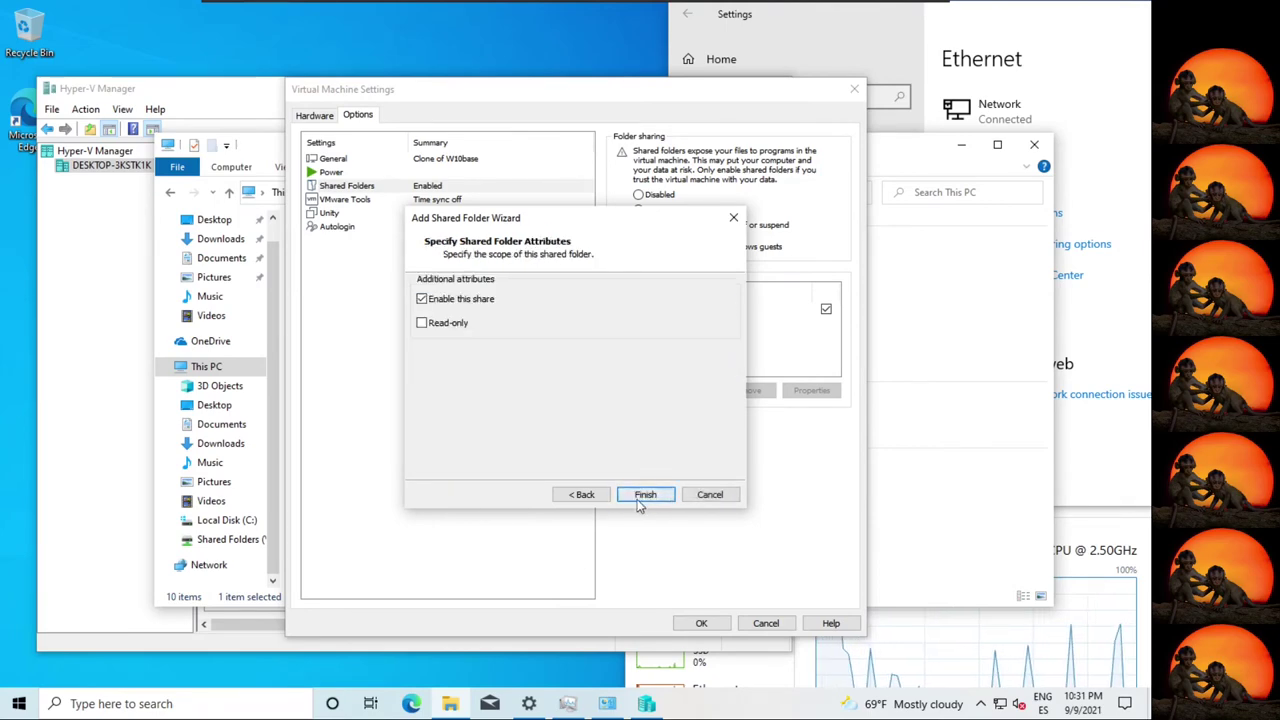
left_click(646, 414)
left_click(703, 623)
Browse Shared Folders (Z:) into folder E to view its ISO files.
double_click(557, 477)
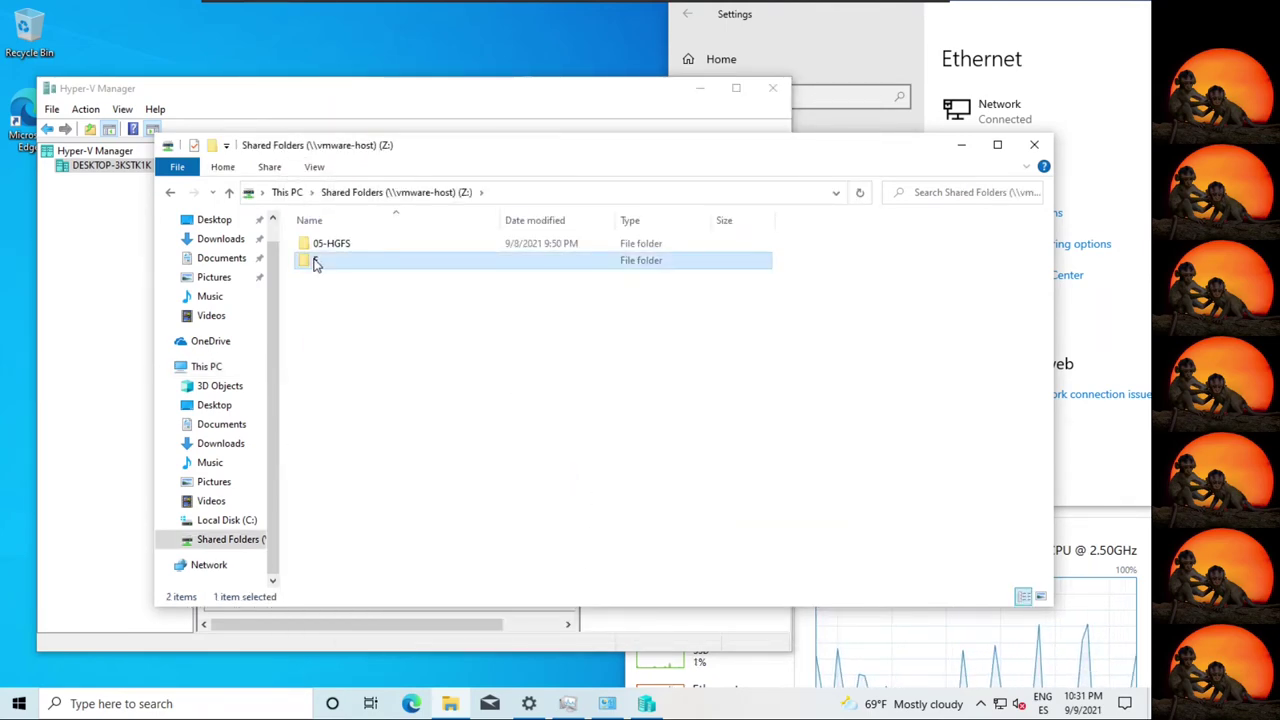
double_click(314, 259)
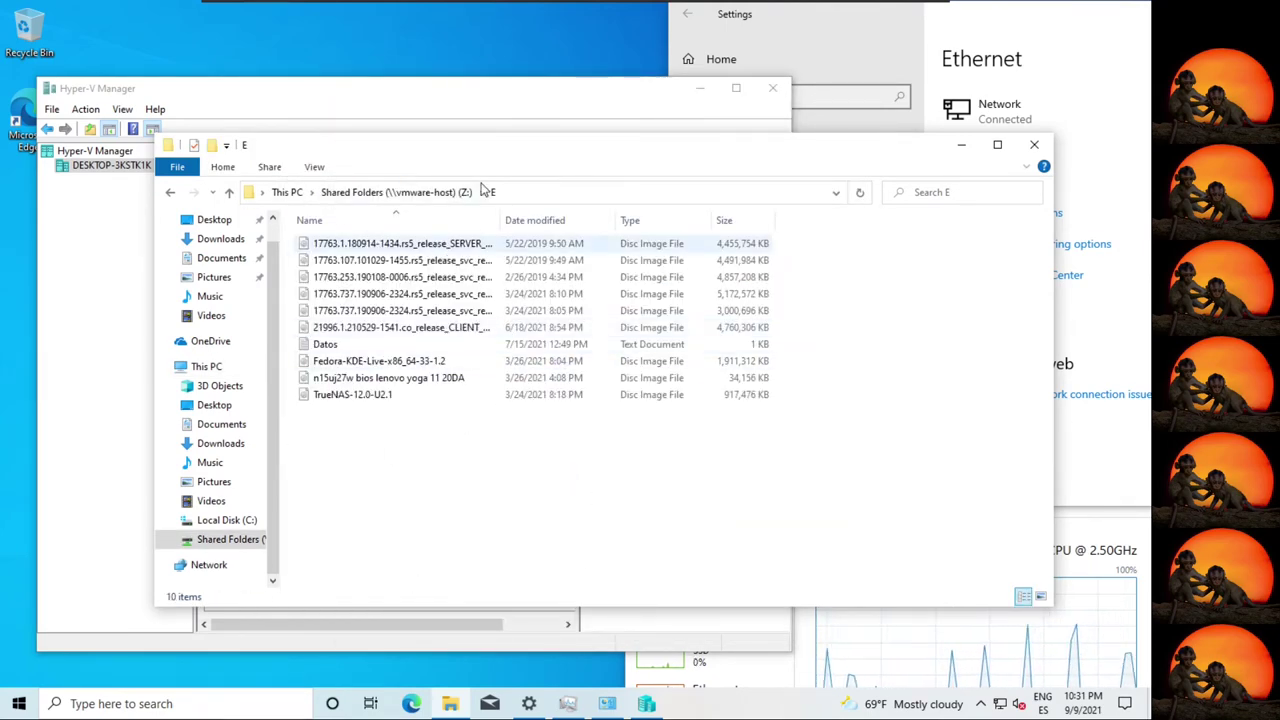
left_click(494, 104)
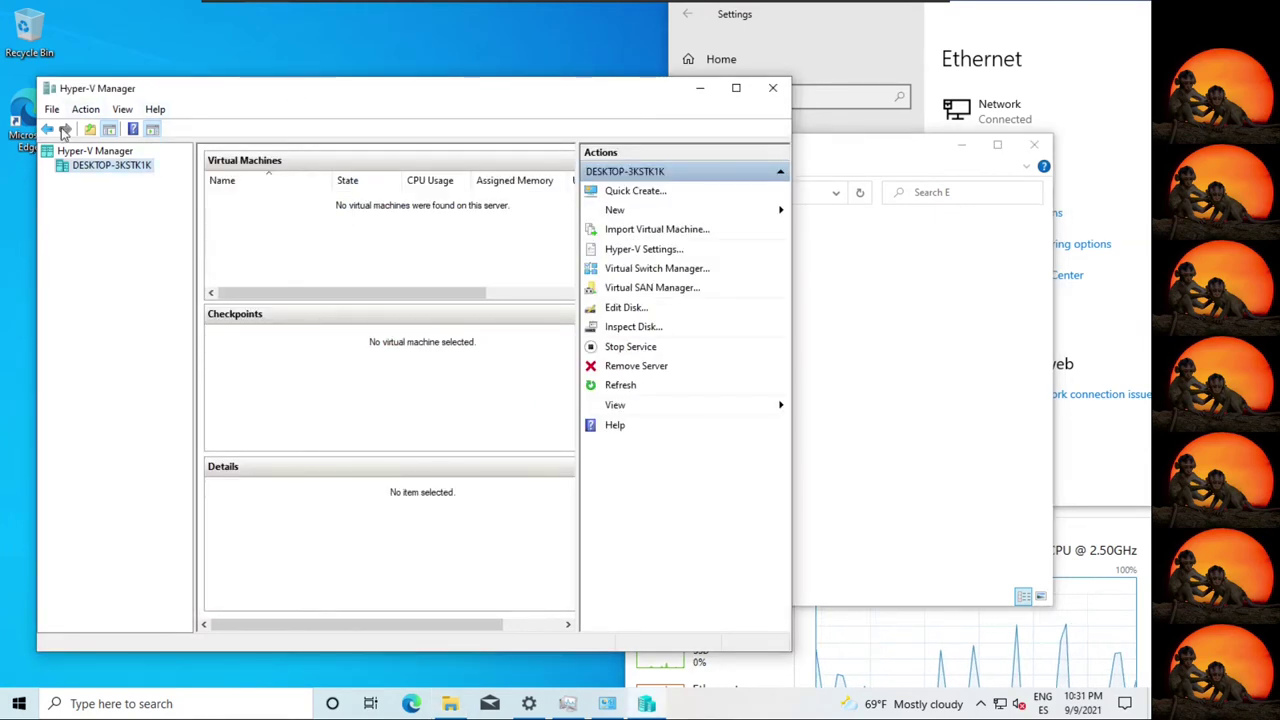
Start a new virtual machine named vm with Generation 1 and 1024 MB startup memory.
left_click(615, 210)
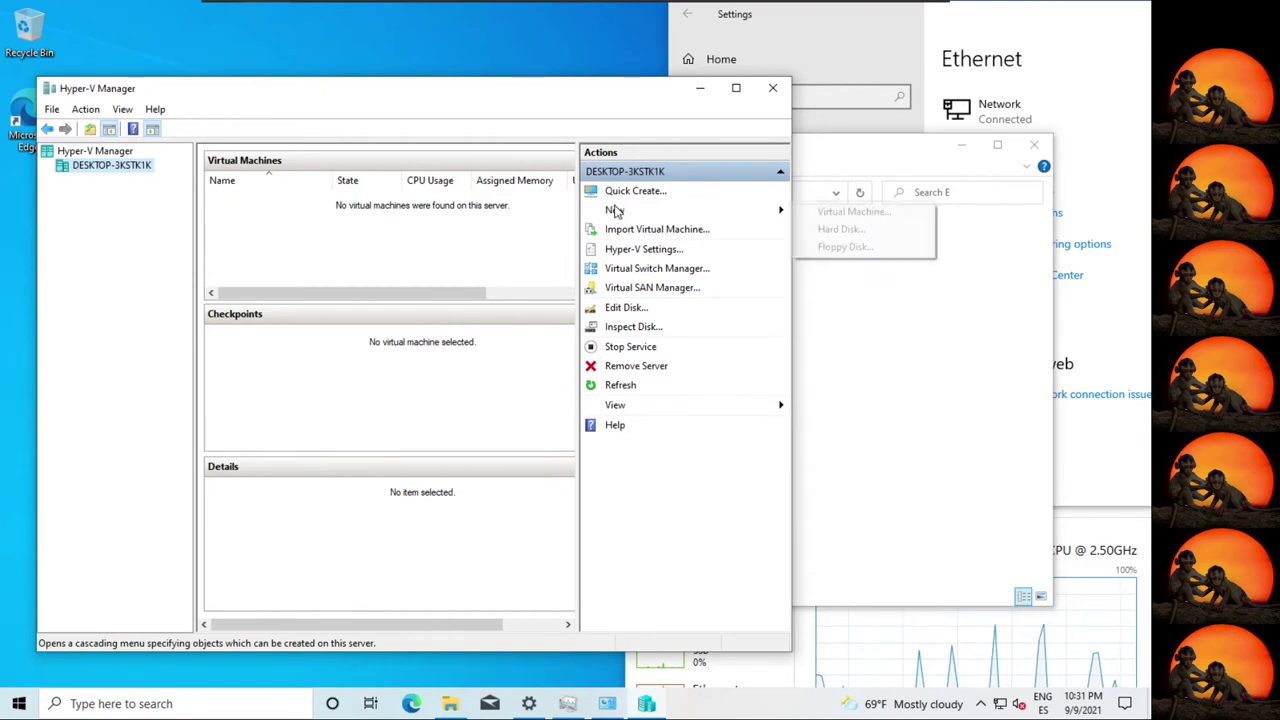
left_click(841, 214)
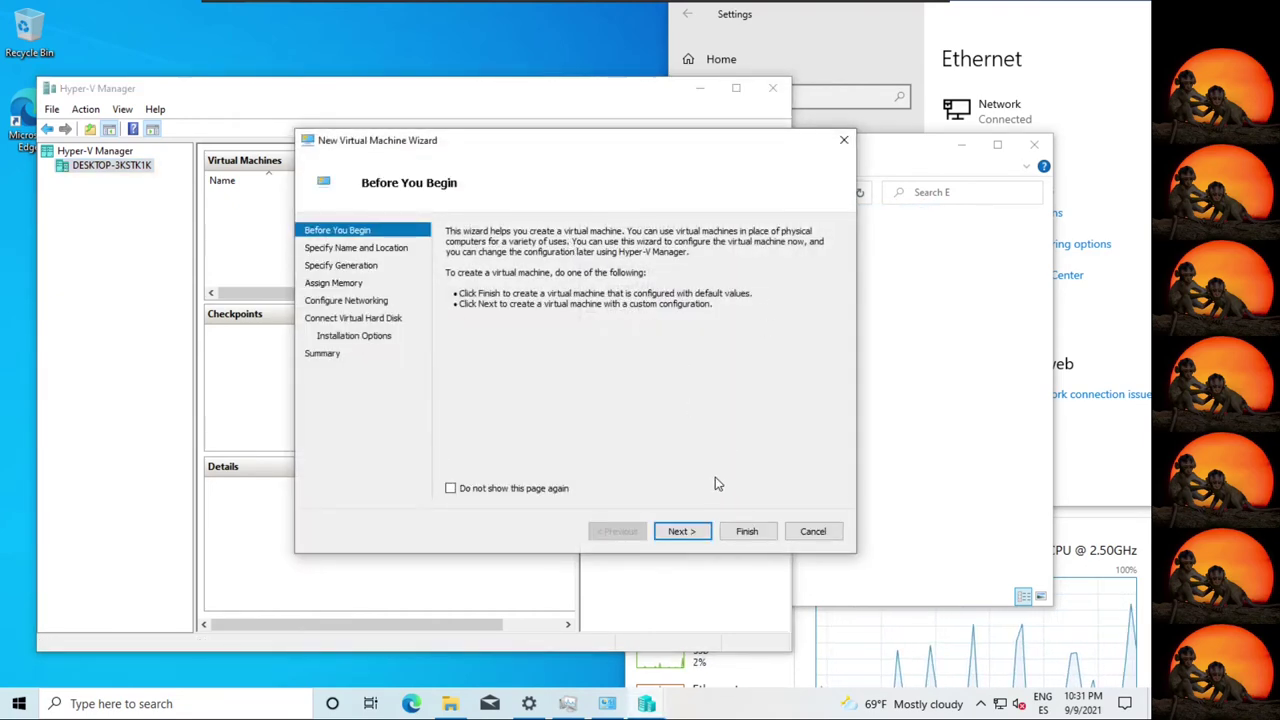
left_click(681, 531)
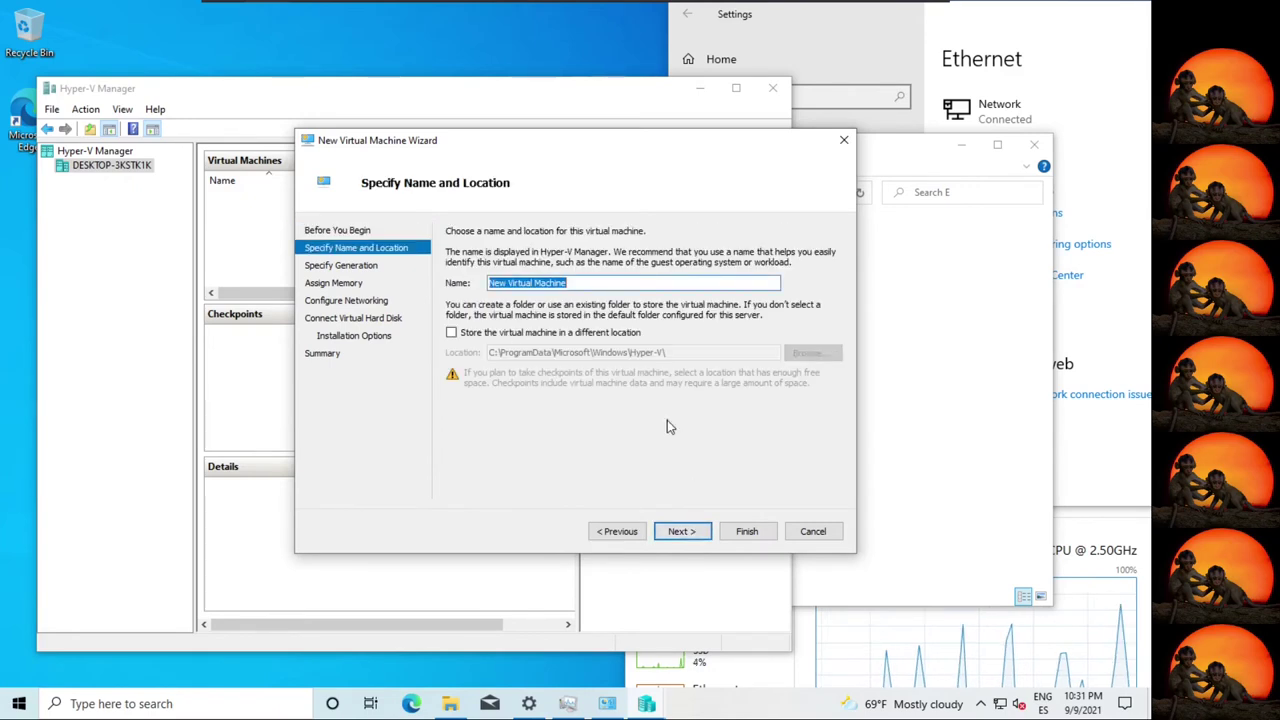
type("vm")
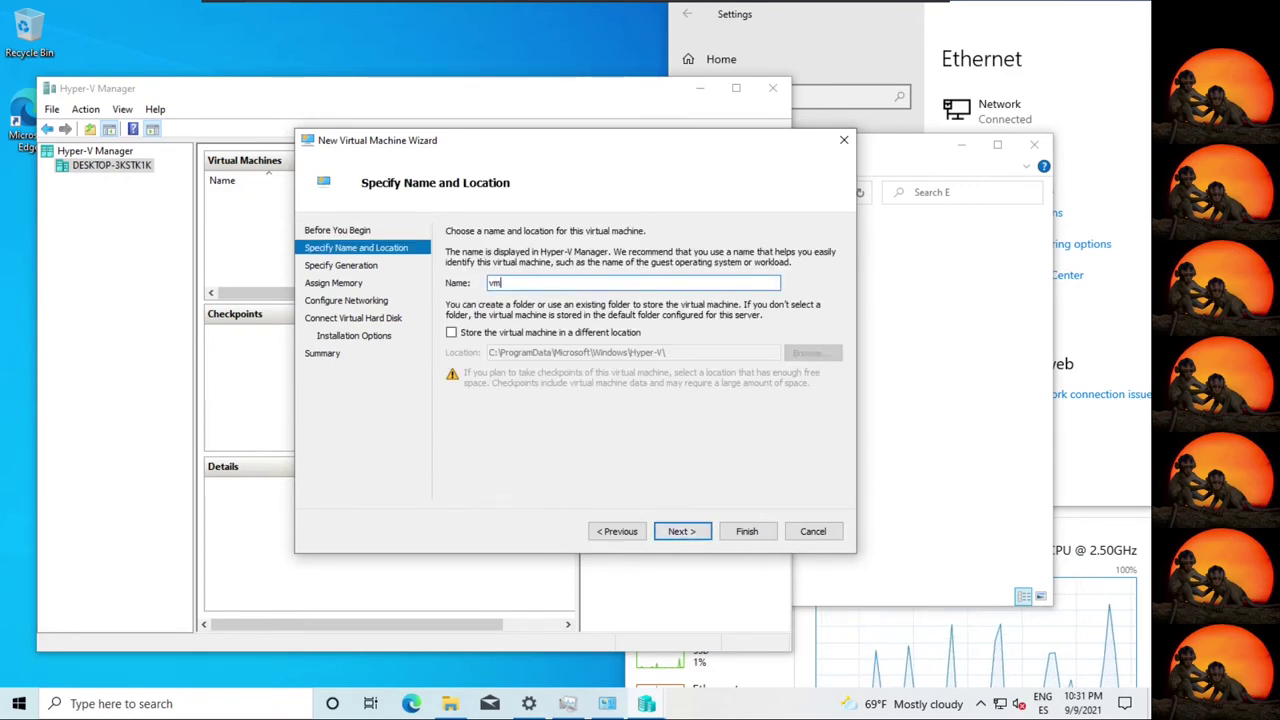
left_click(681, 531)
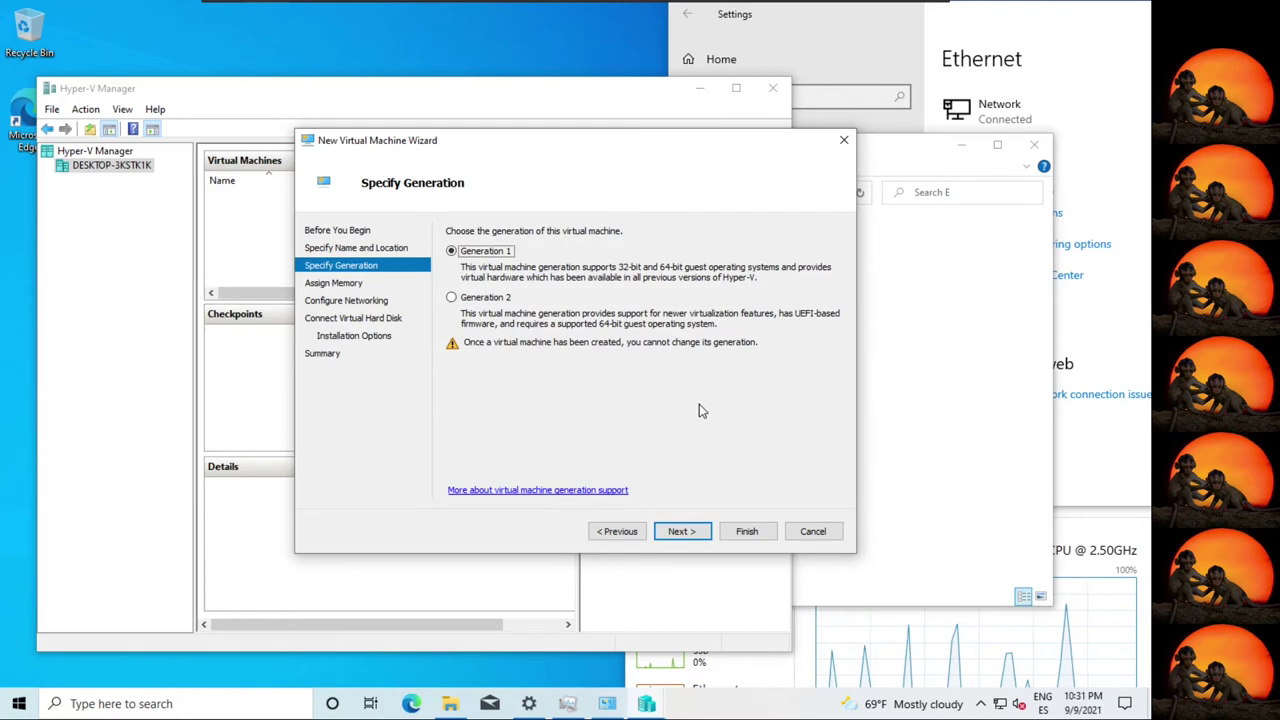
left_click(681, 531)
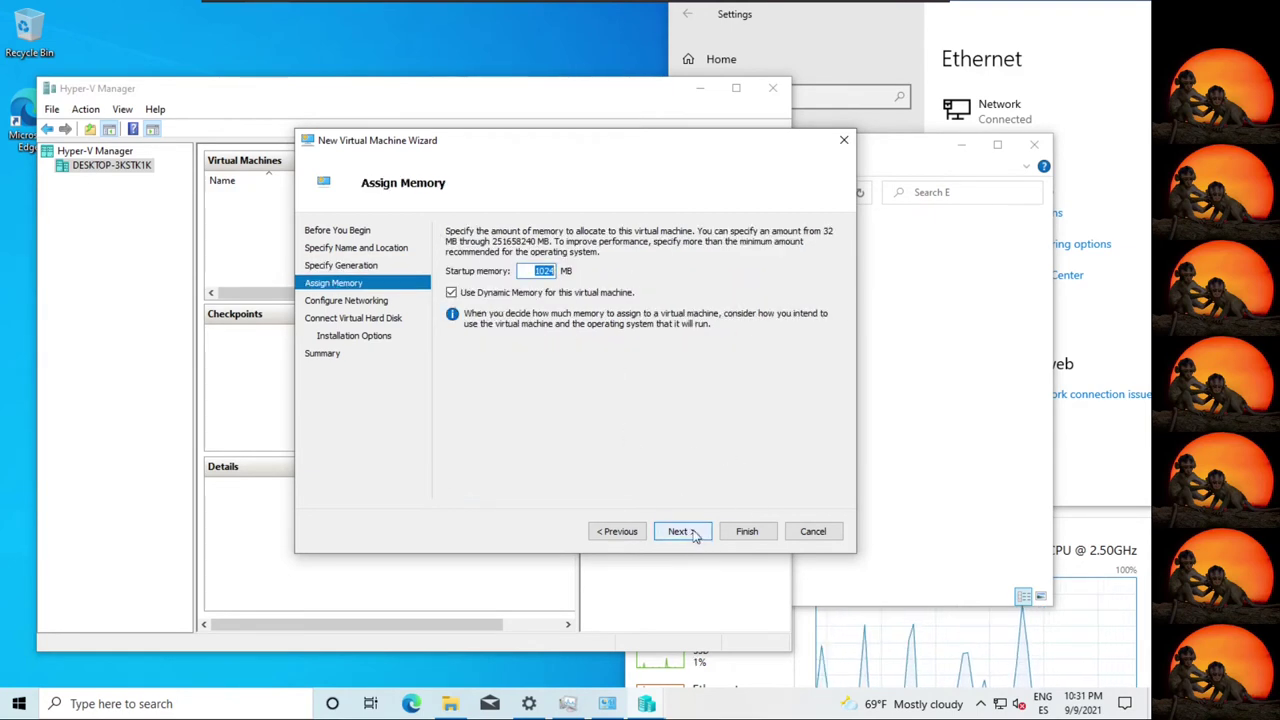
left_click(690, 531)
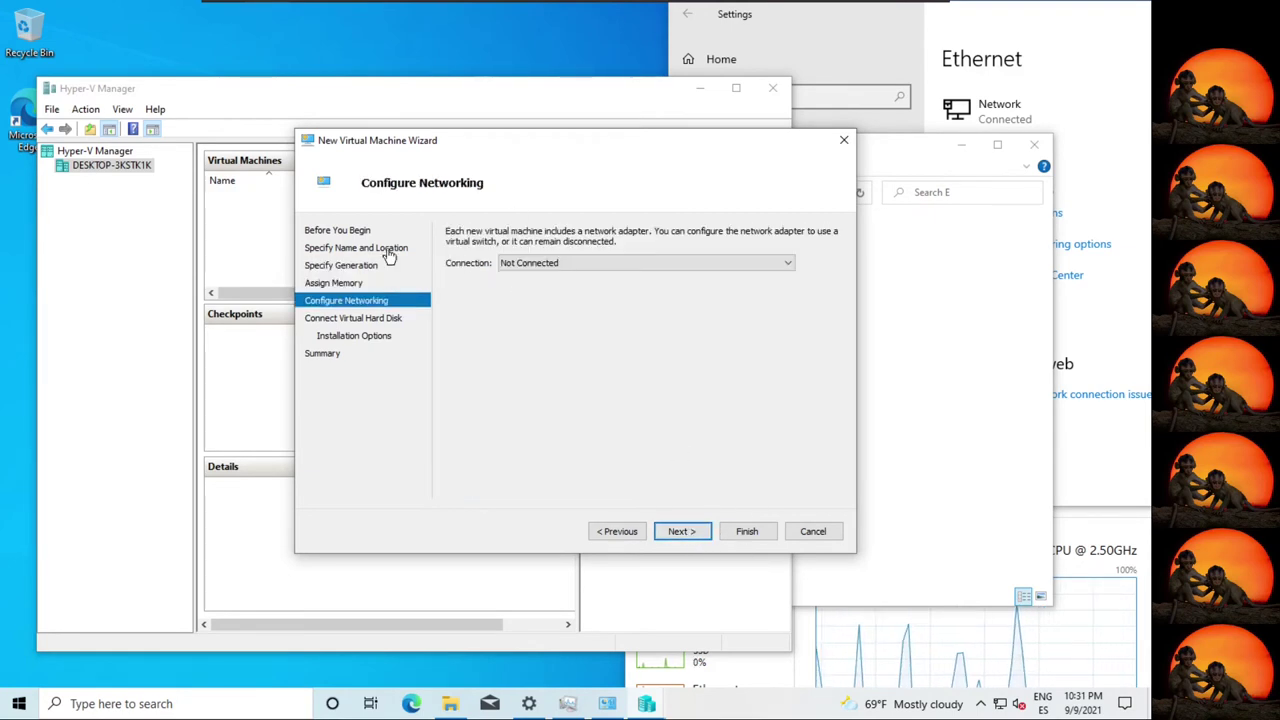
Connect it to Default Switch, accept the 127 GB vm.vhdx, and browse for an ISO image.
left_click(598, 263)
left_click(600, 282)
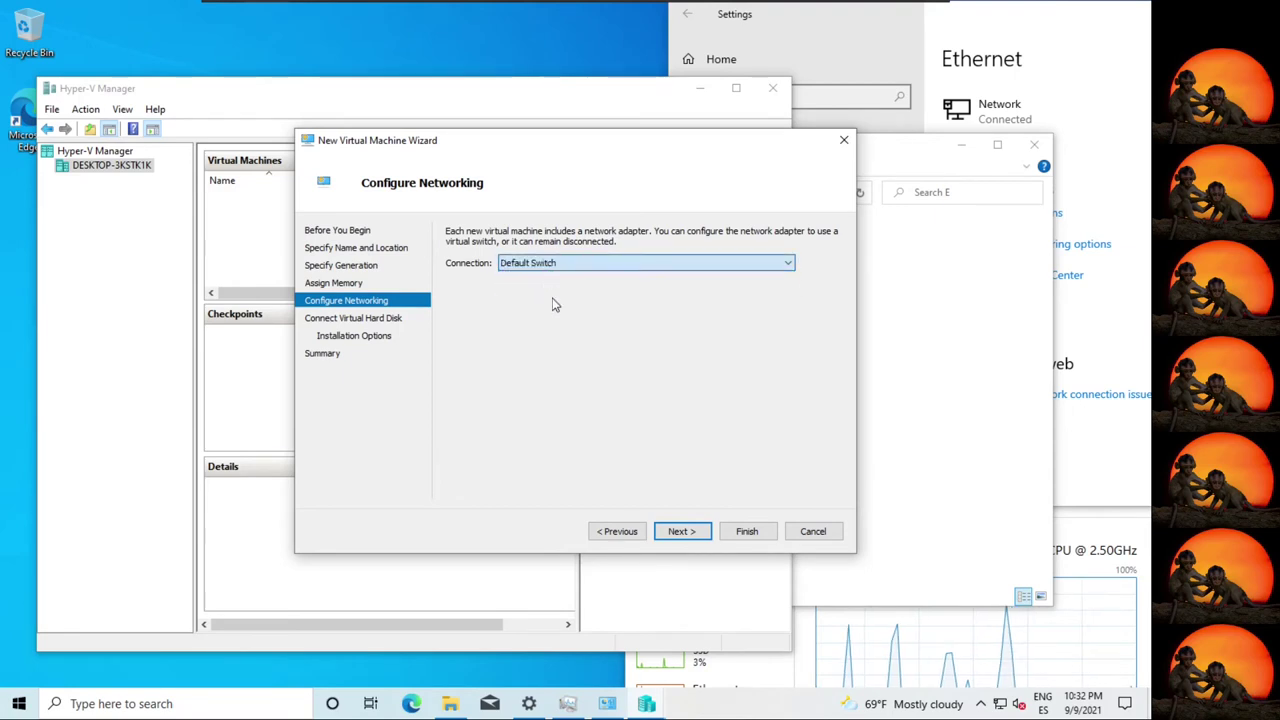
left_click(698, 533)
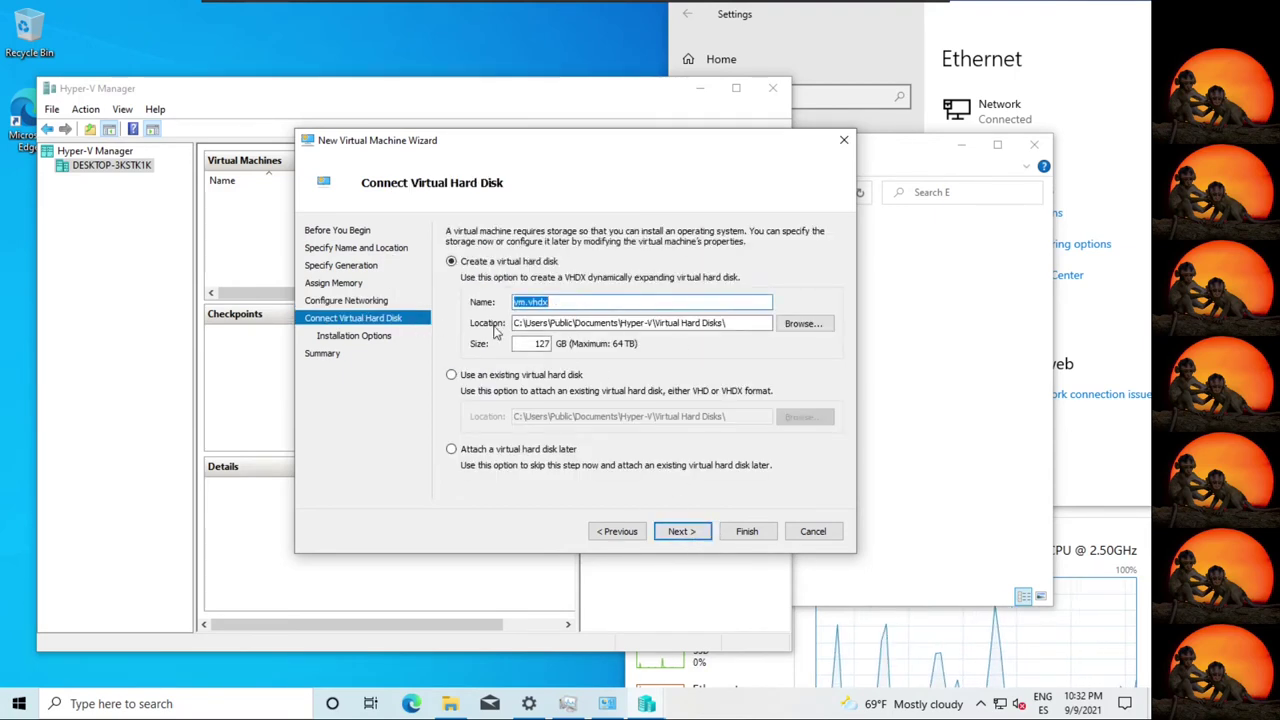
left_click(688, 534)
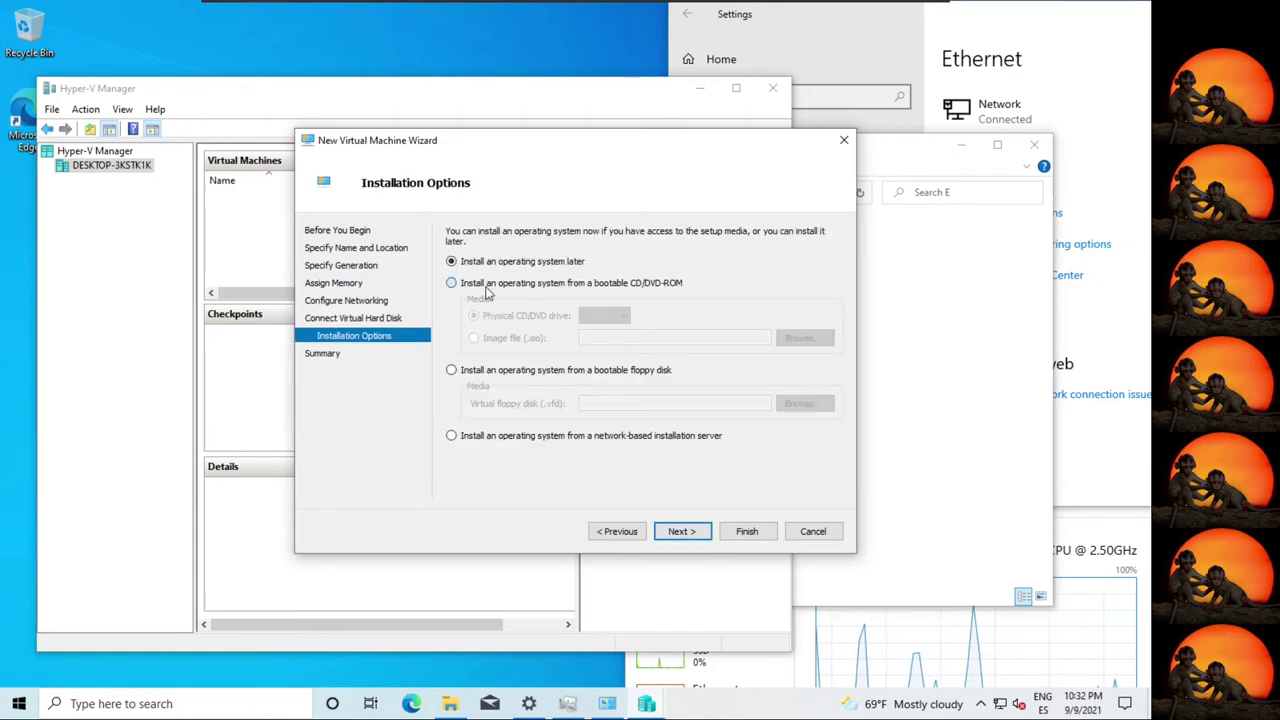
left_click(452, 283)
left_click(572, 336)
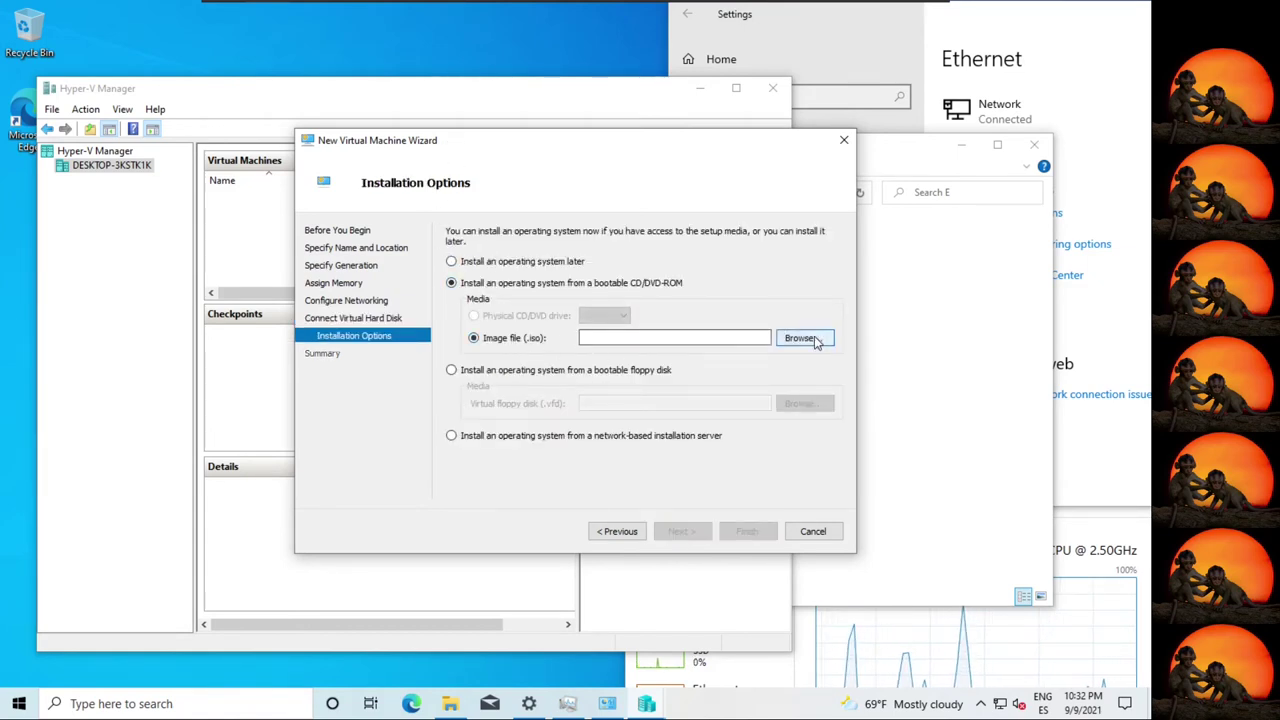
left_click(815, 340)
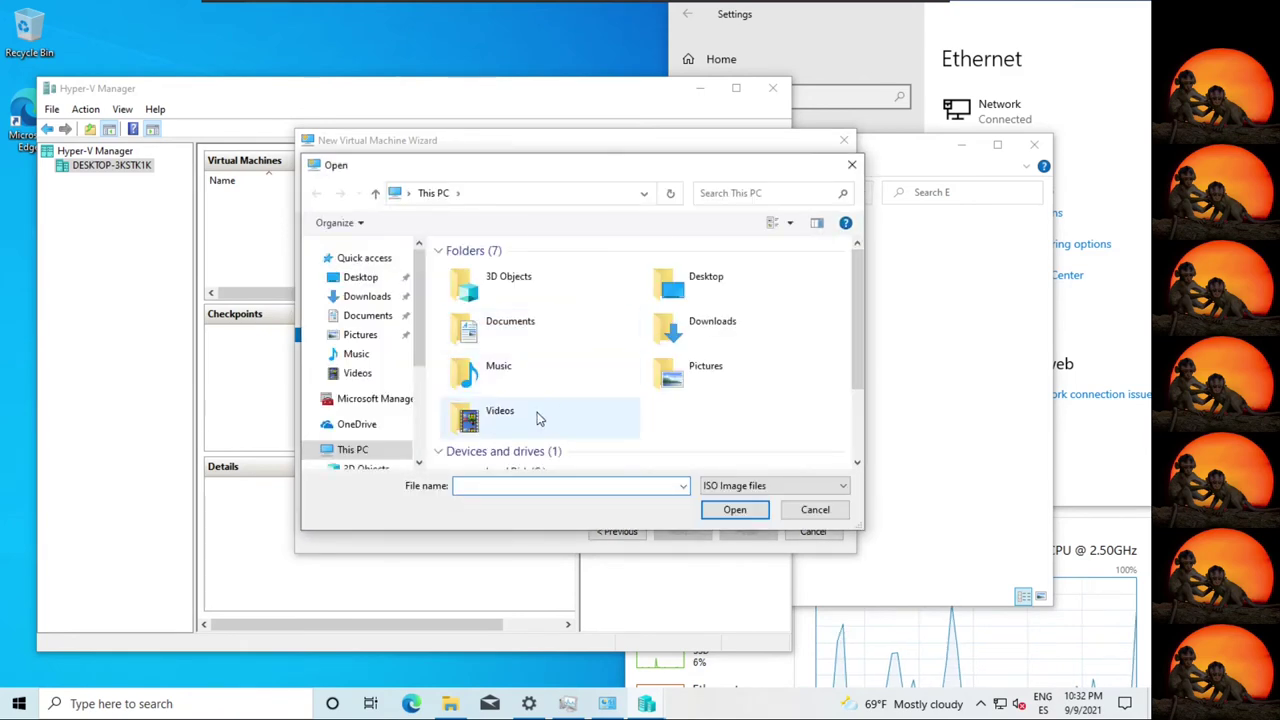
scroll(536, 418, "down", 2)
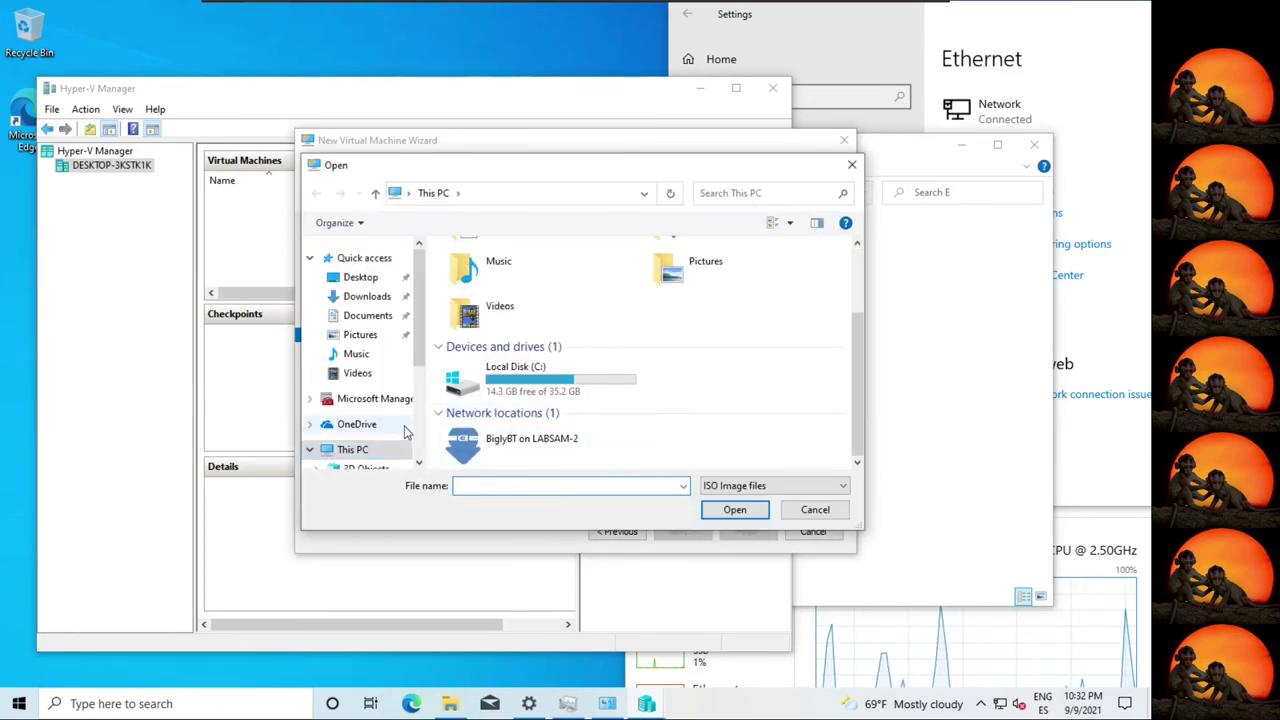
scroll(405, 432, "down", 2)
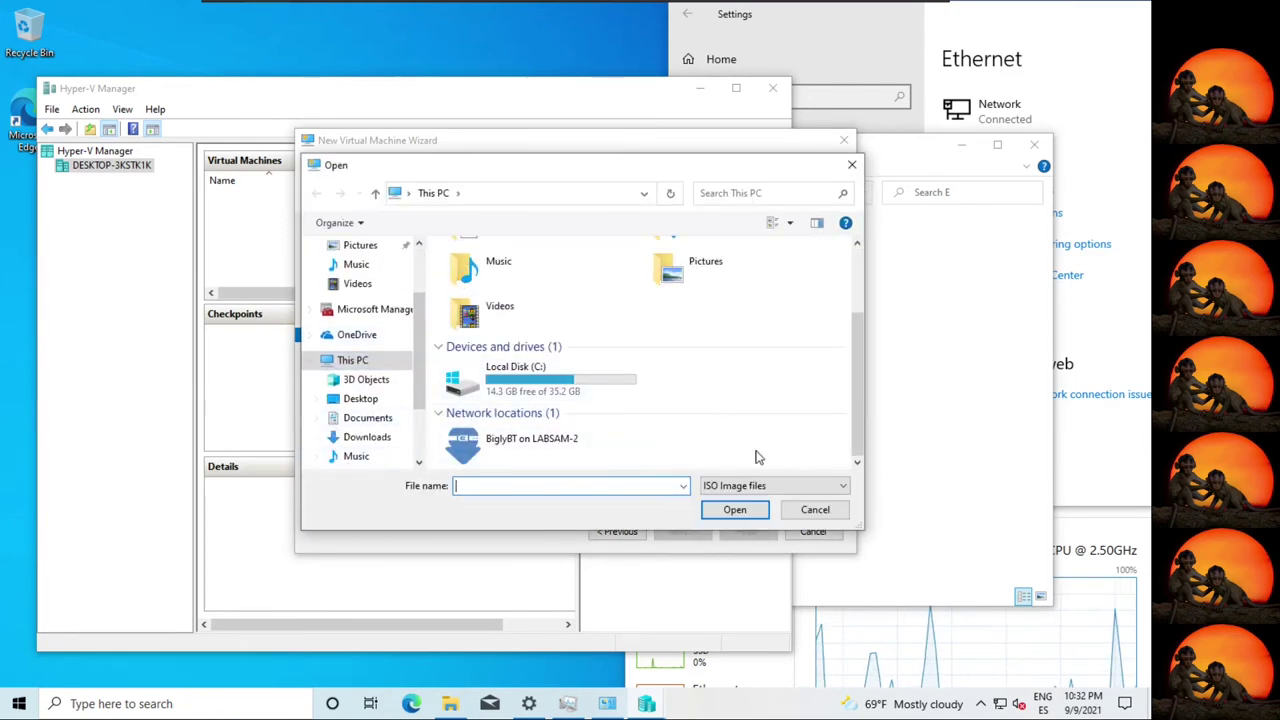
scroll(862, 400, "up", 2)
scroll(862, 400, "down", 2)
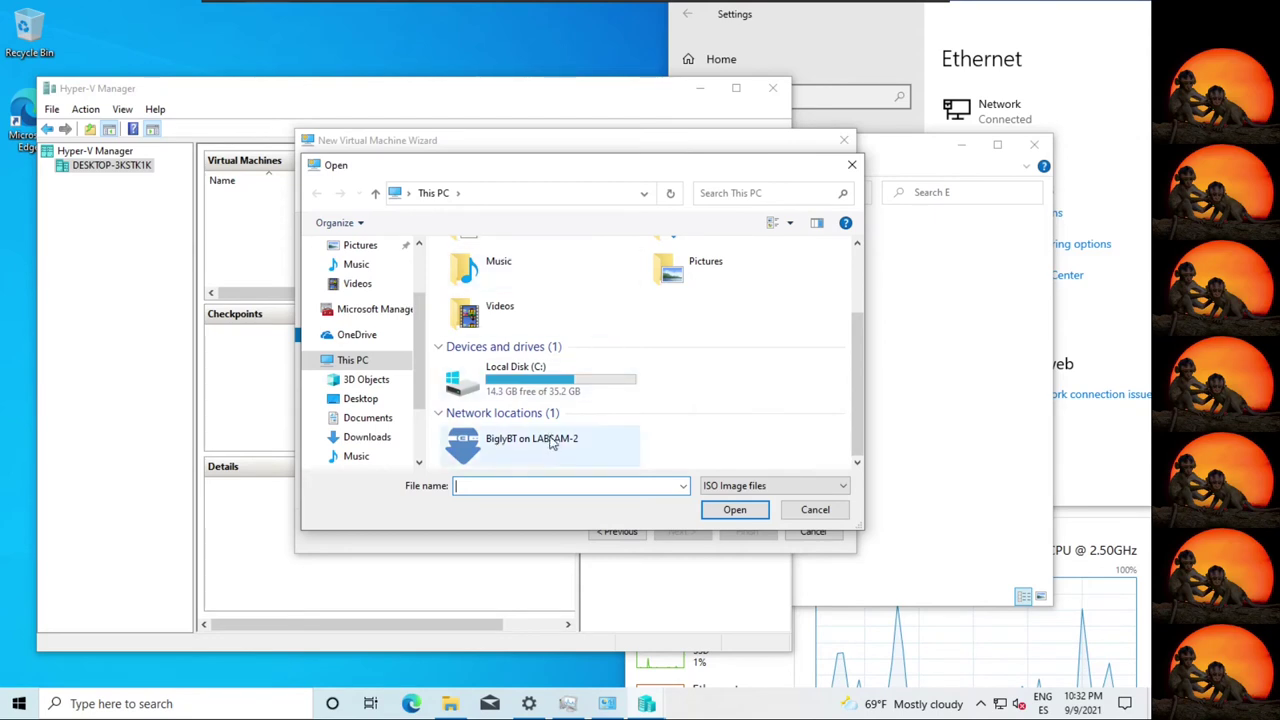
left_click(495, 195)
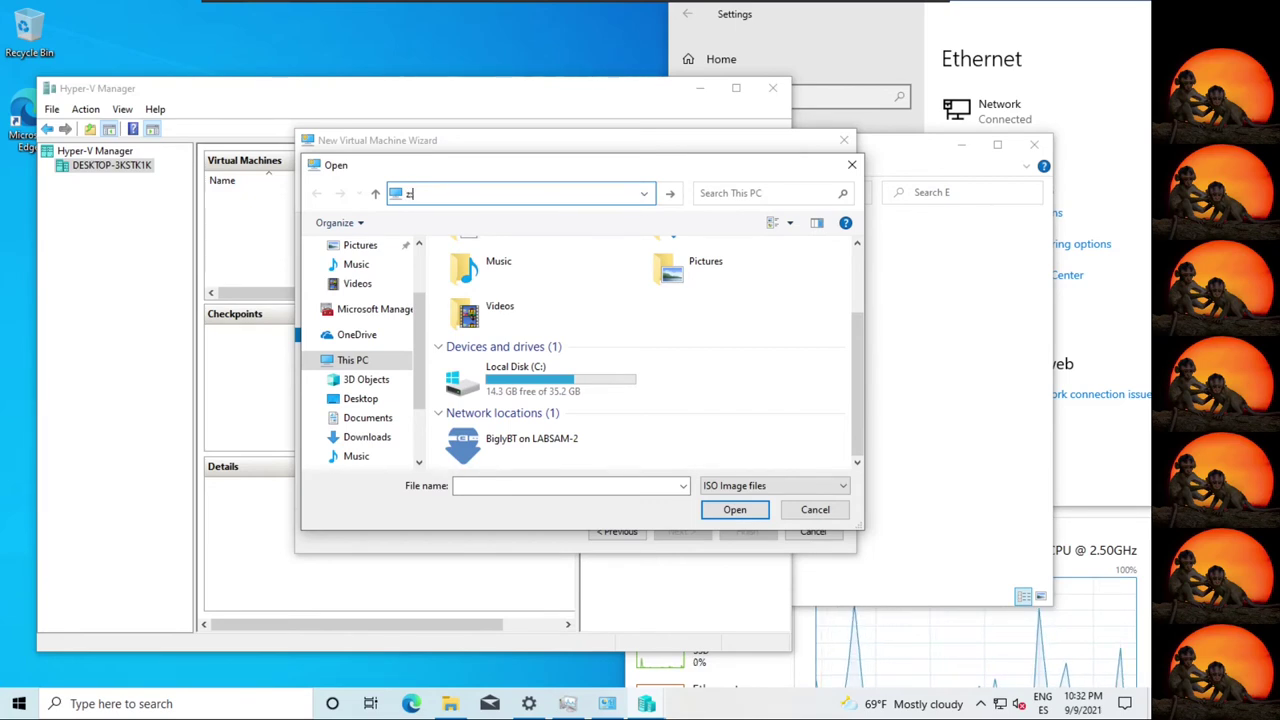
key("Return")
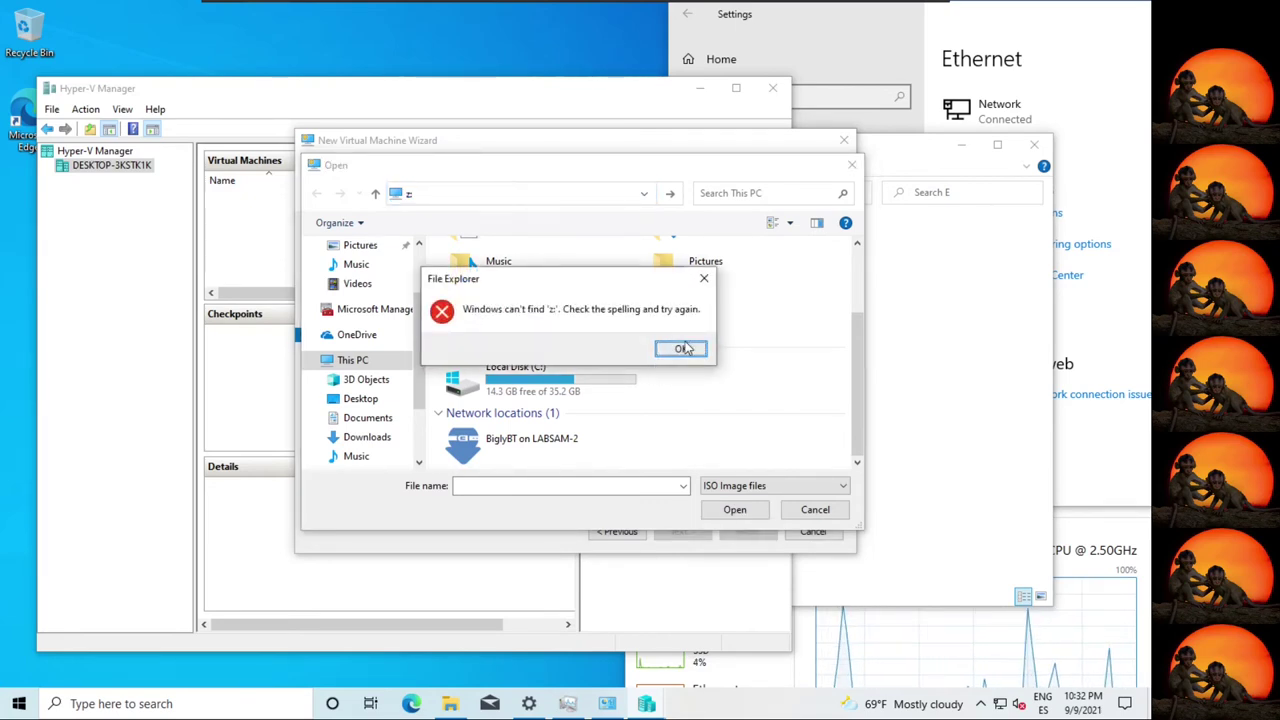
left_click(683, 348)
left_click(485, 486)
type("z")
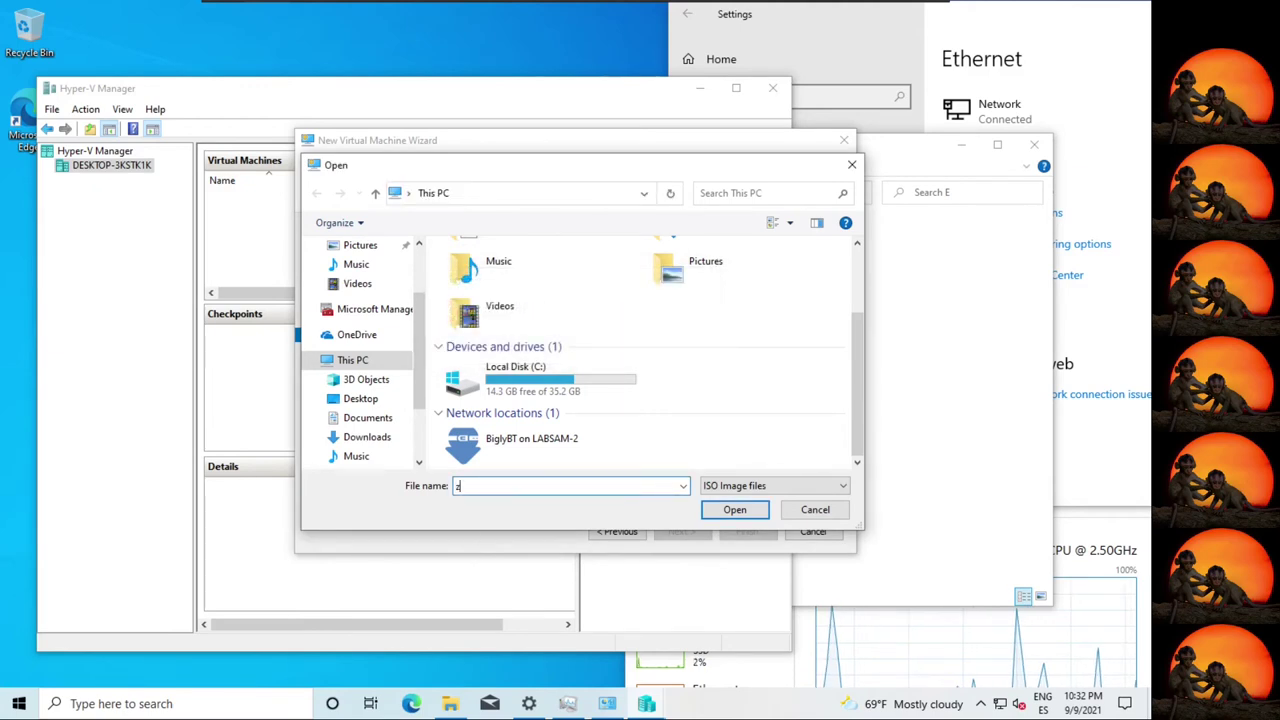
type(":\\")
key("Return")
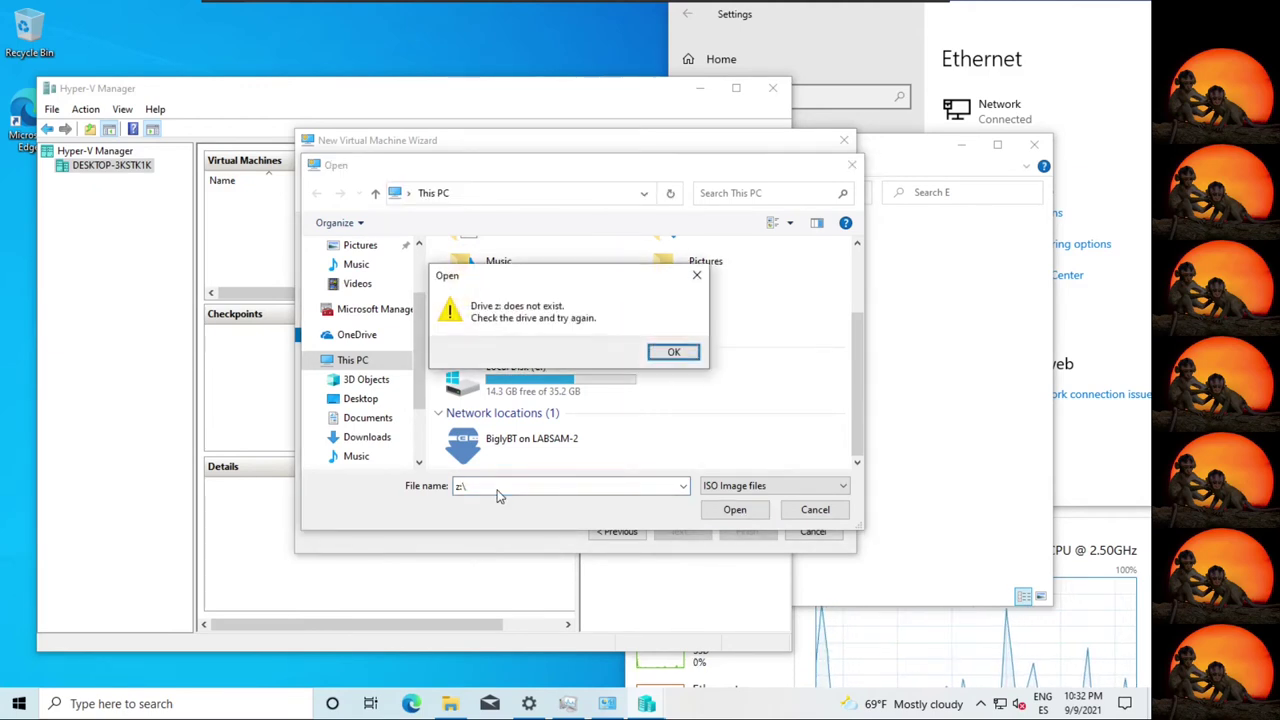
left_click(688, 350)
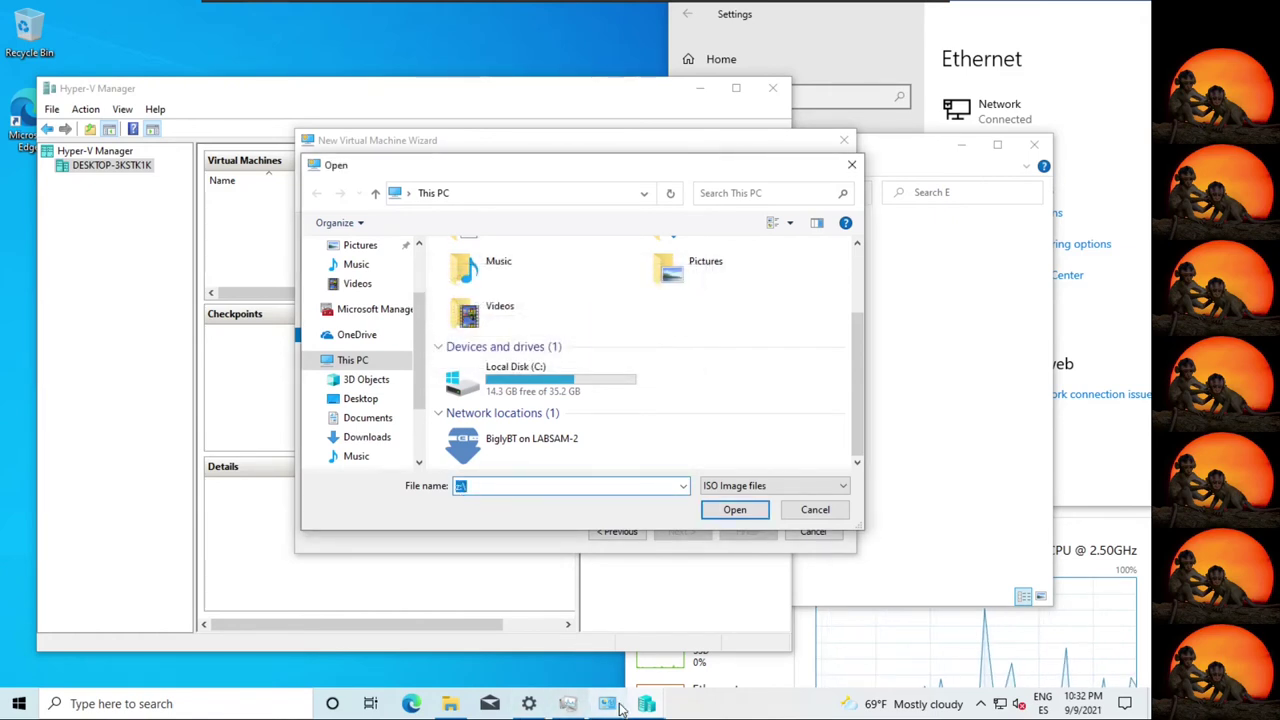
Bring back the Explorer window with the ISO files and reveal its path Z:\E.
left_click(449, 704)
left_click(574, 196)
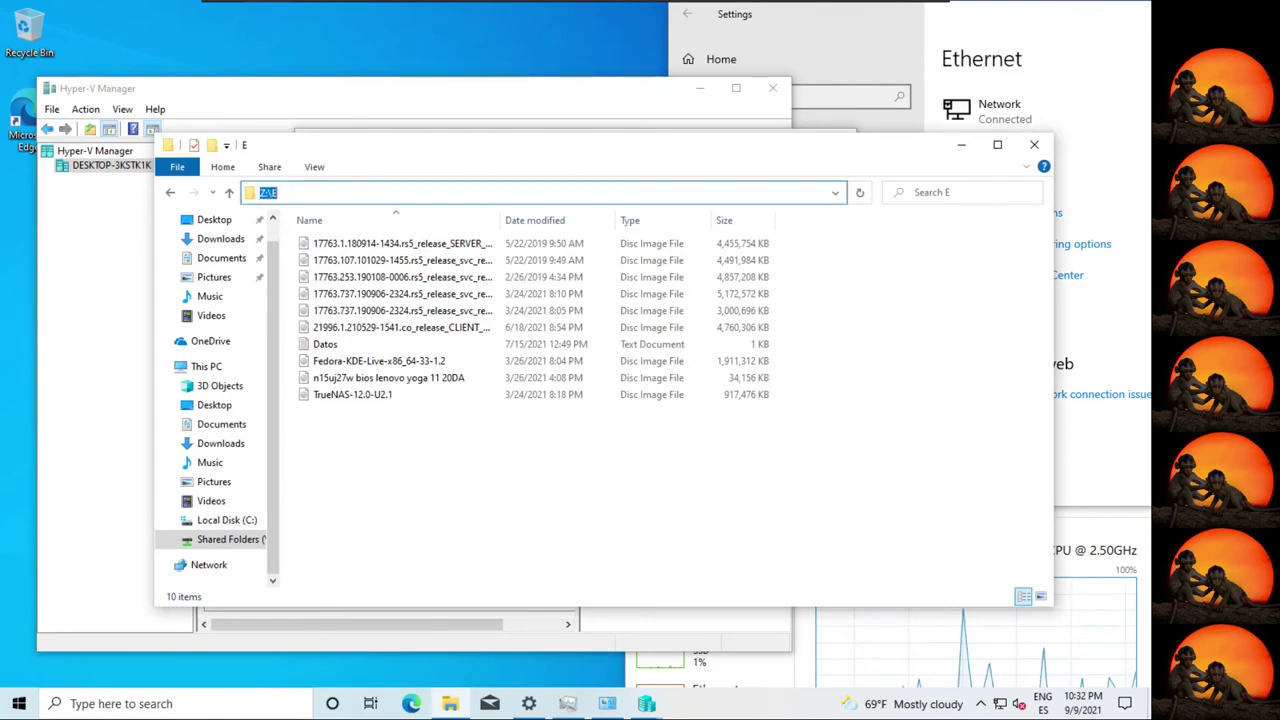
key("Escape")
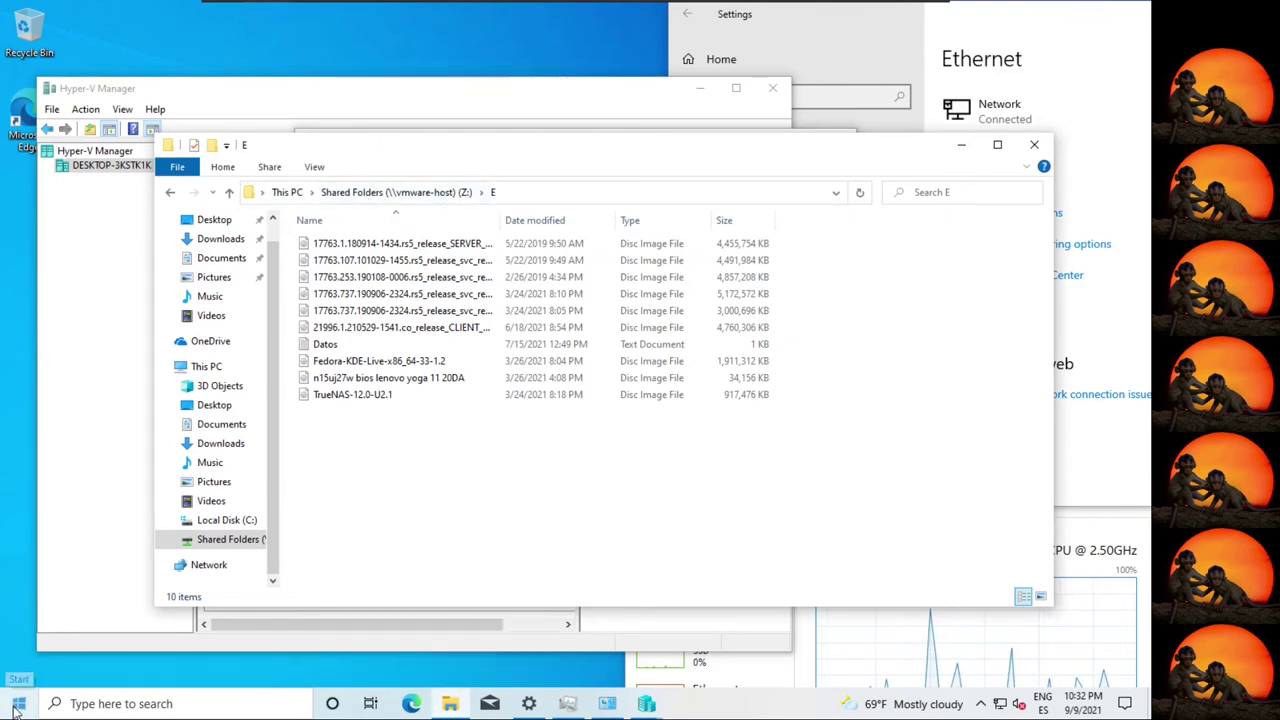
Launch Command Prompt via cmd search and run net share.
mouse_move(567, 704)
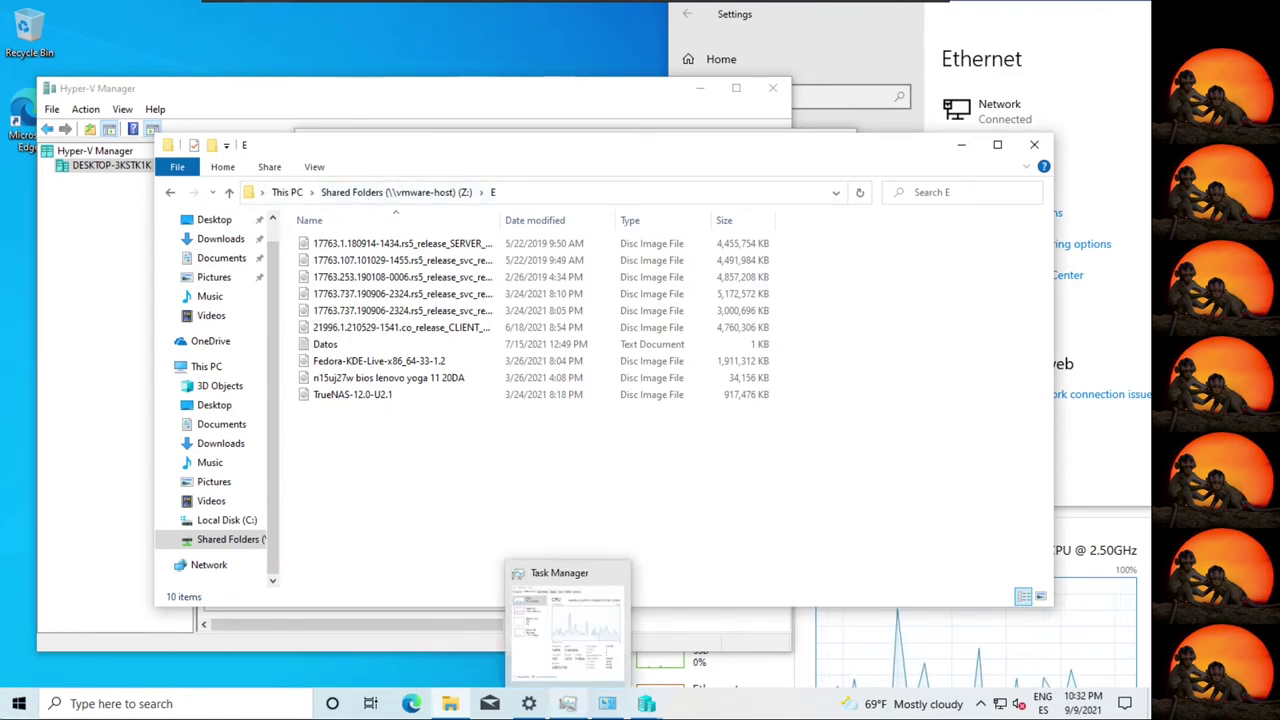
left_click(21, 705)
type("cmd")
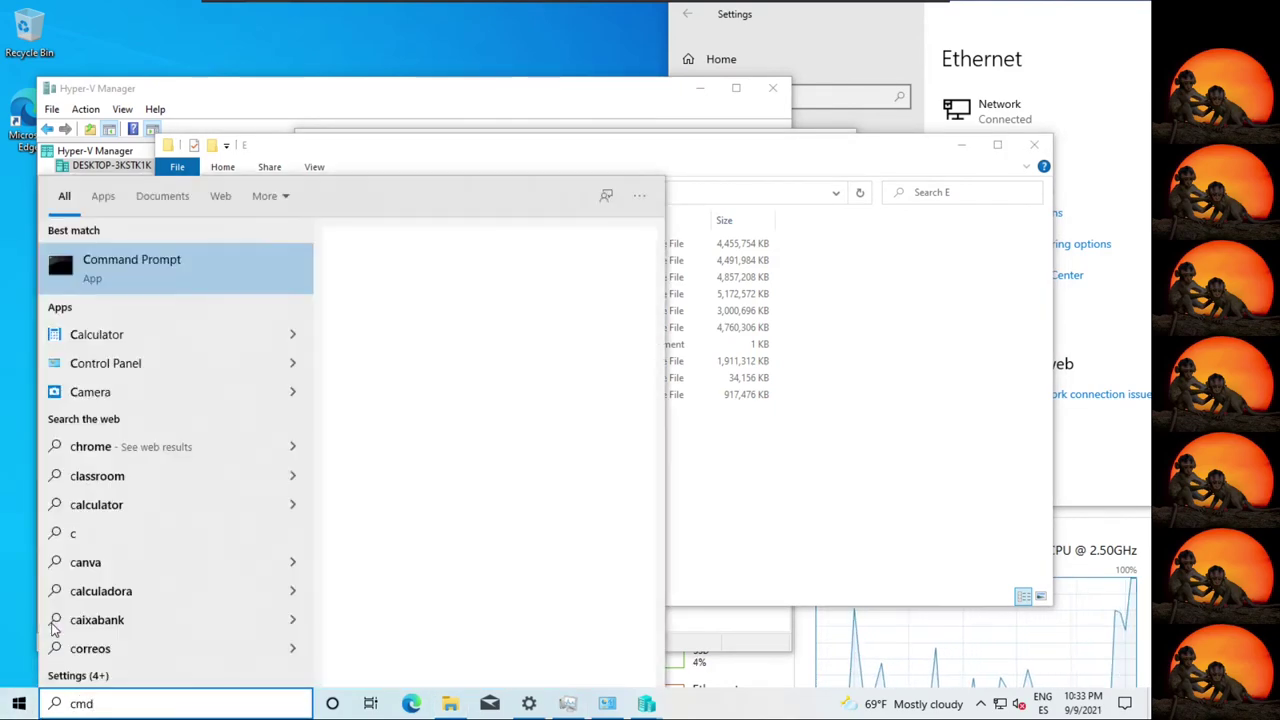
key("Return")
type("net share")
key("Return")
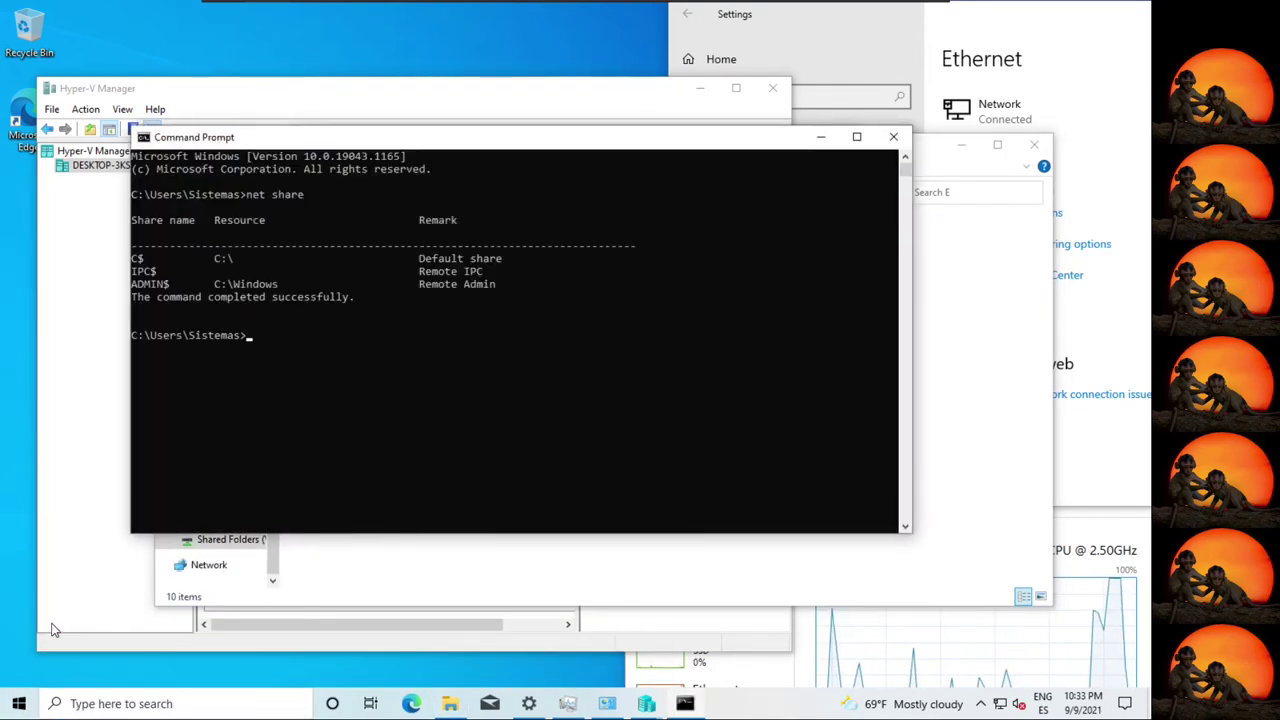
Run net use, copy the \\vmware-host\Shared Folders path, and close Command Prompt.
key("Up")
key("BackSpace")
key("BackSpace")
key("BackSpace")
key("BackSpace")
key("BackSpace")
key("BackSpace")
type("use")
key("Return")
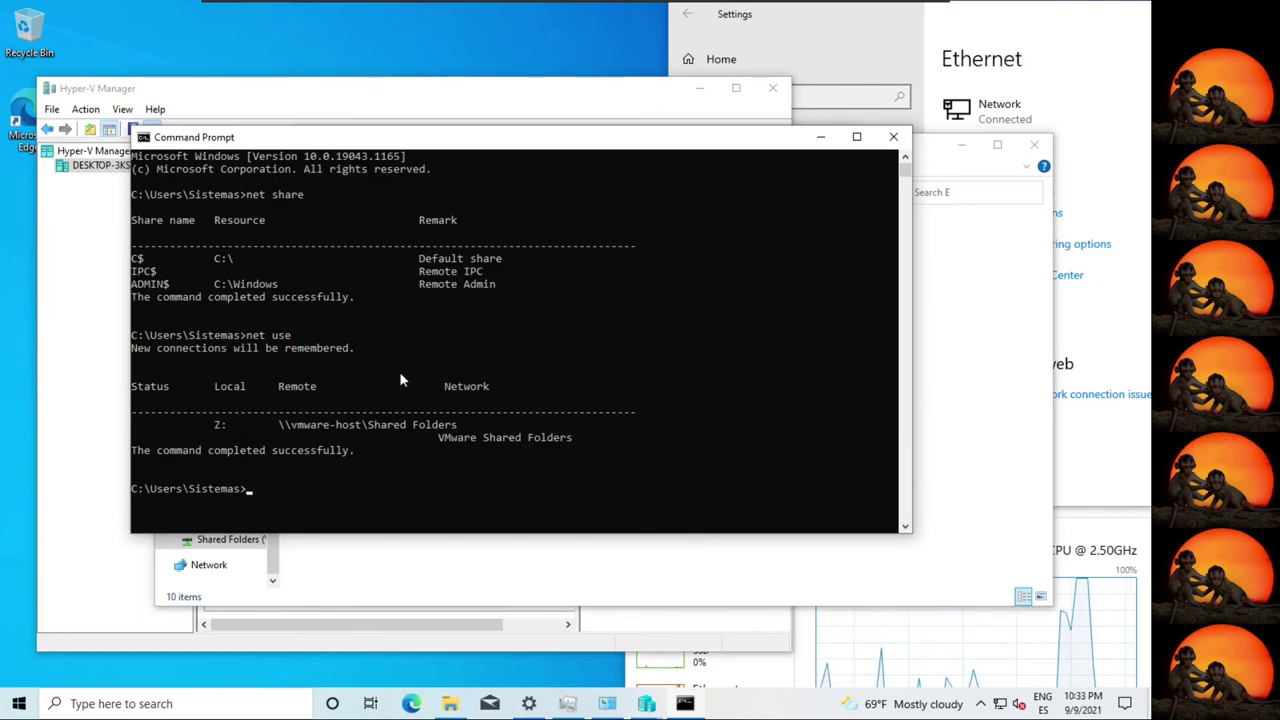
left_click_drag(280, 424, 456, 428)
key("ctrl+c")
right_click(456, 428)
left_click(893, 136)
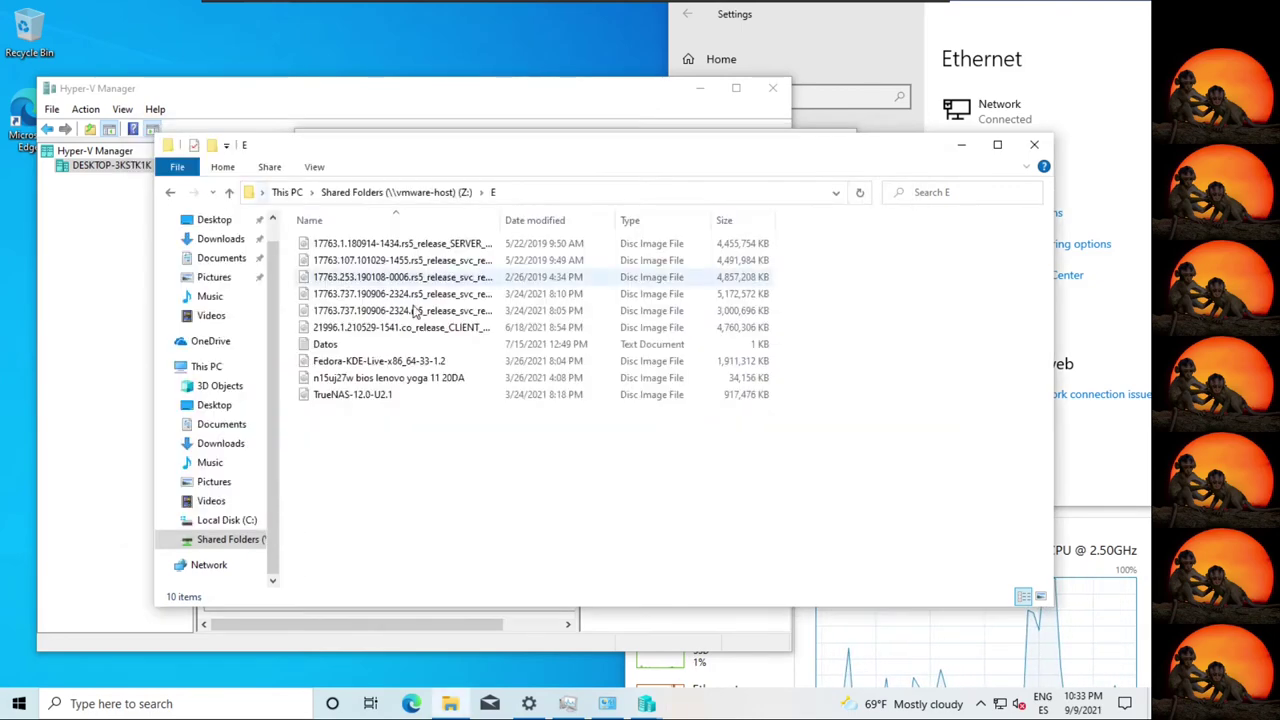
Browse the share's E folder and pick the Fedora-KDE-Live ISO as install media, then continue to the summary.
left_click(1036, 148)
key("ctrl+v")
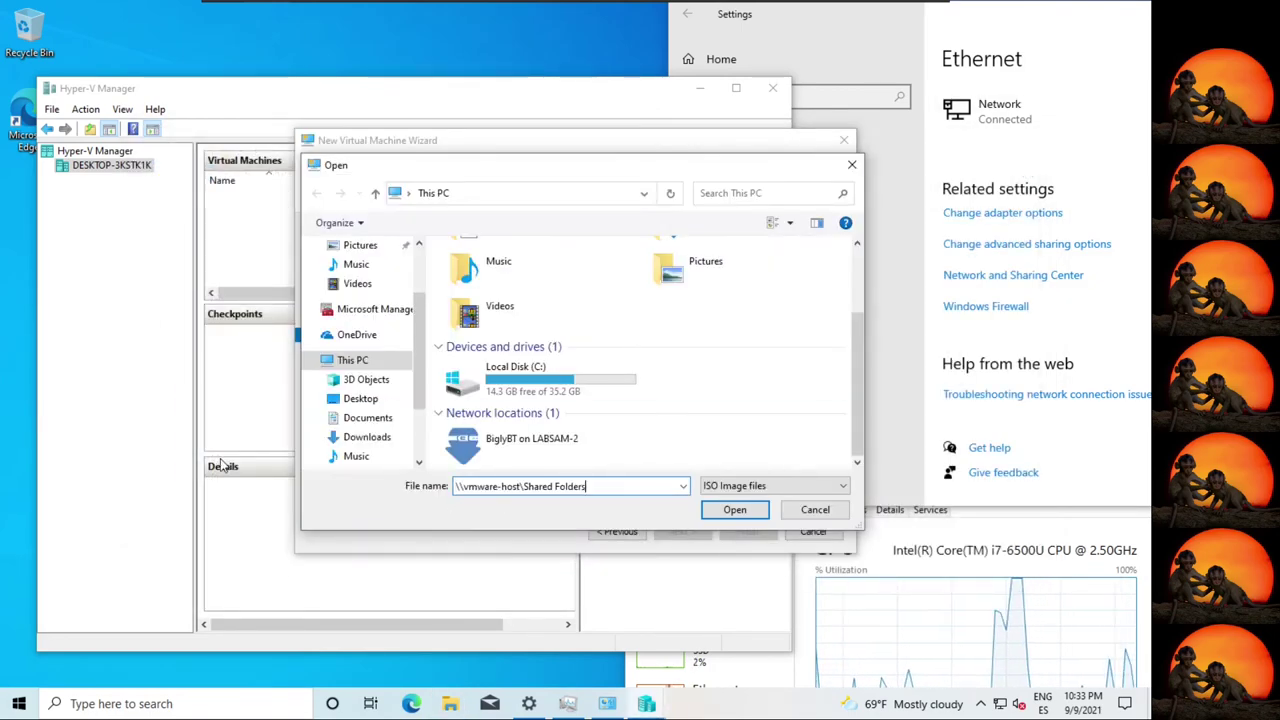
key("Return")
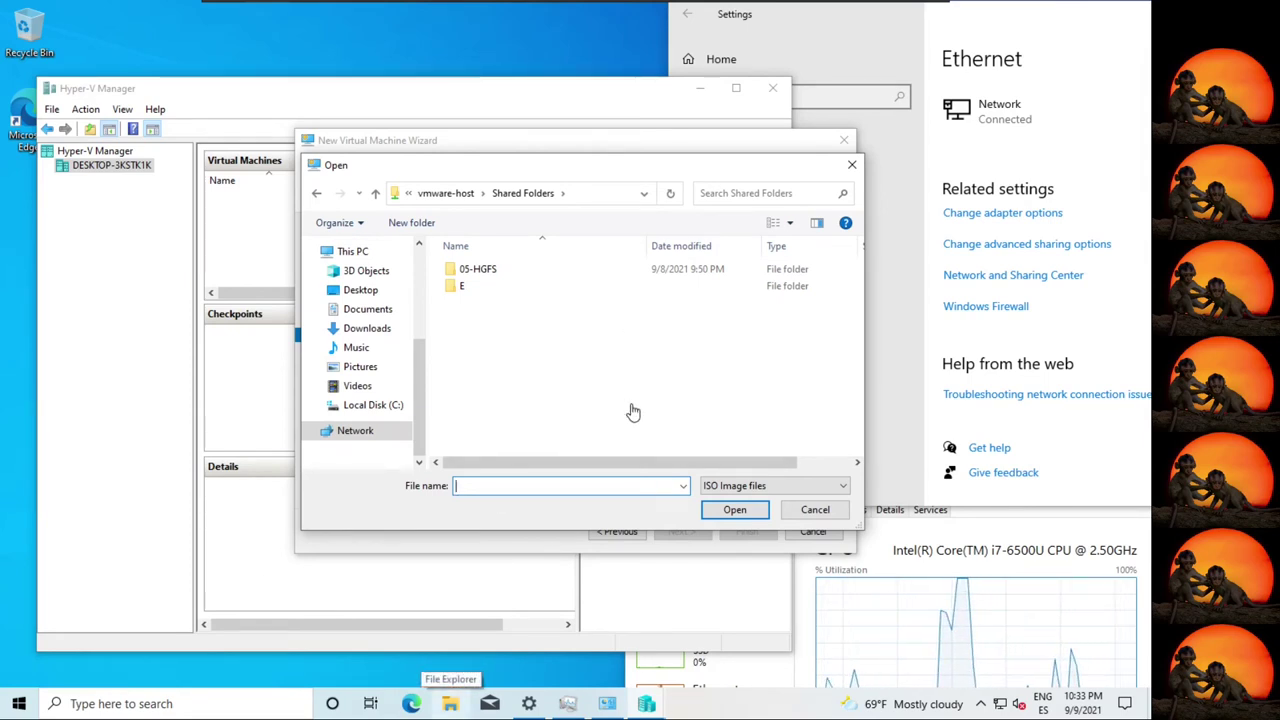
double_click(463, 287)
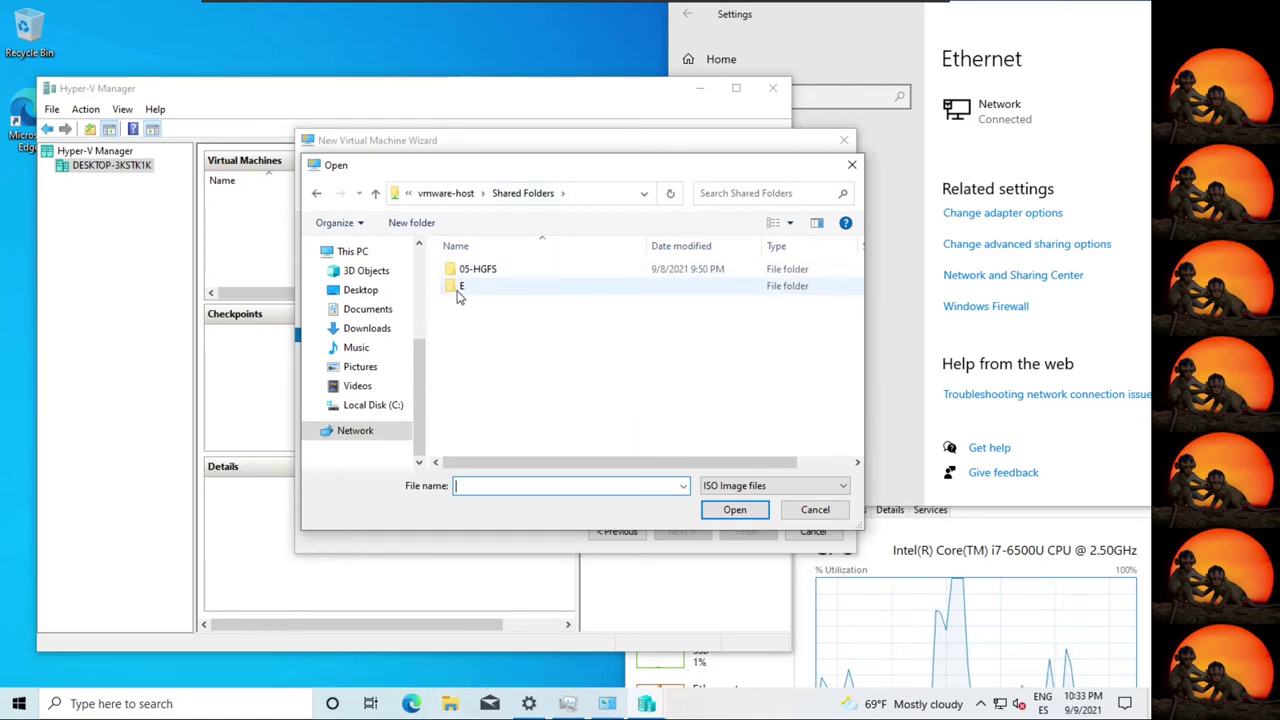
left_click(598, 195)
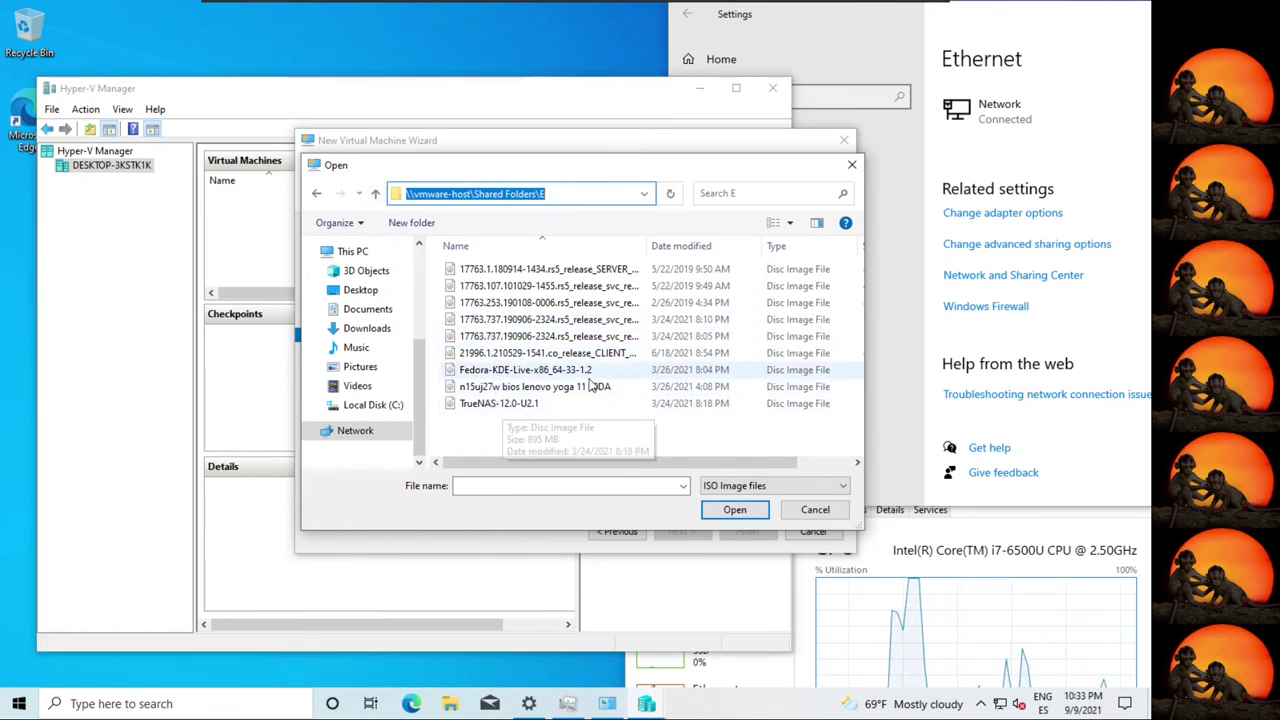
double_click(553, 372)
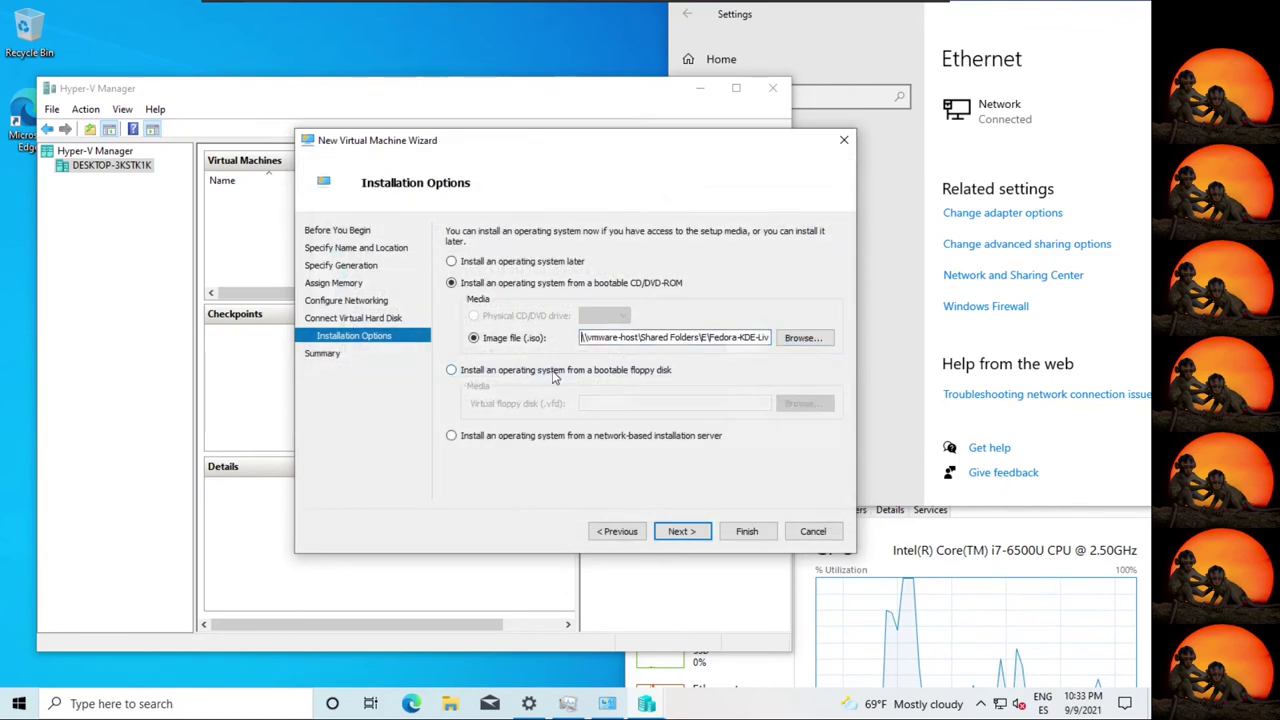
left_click(679, 531)
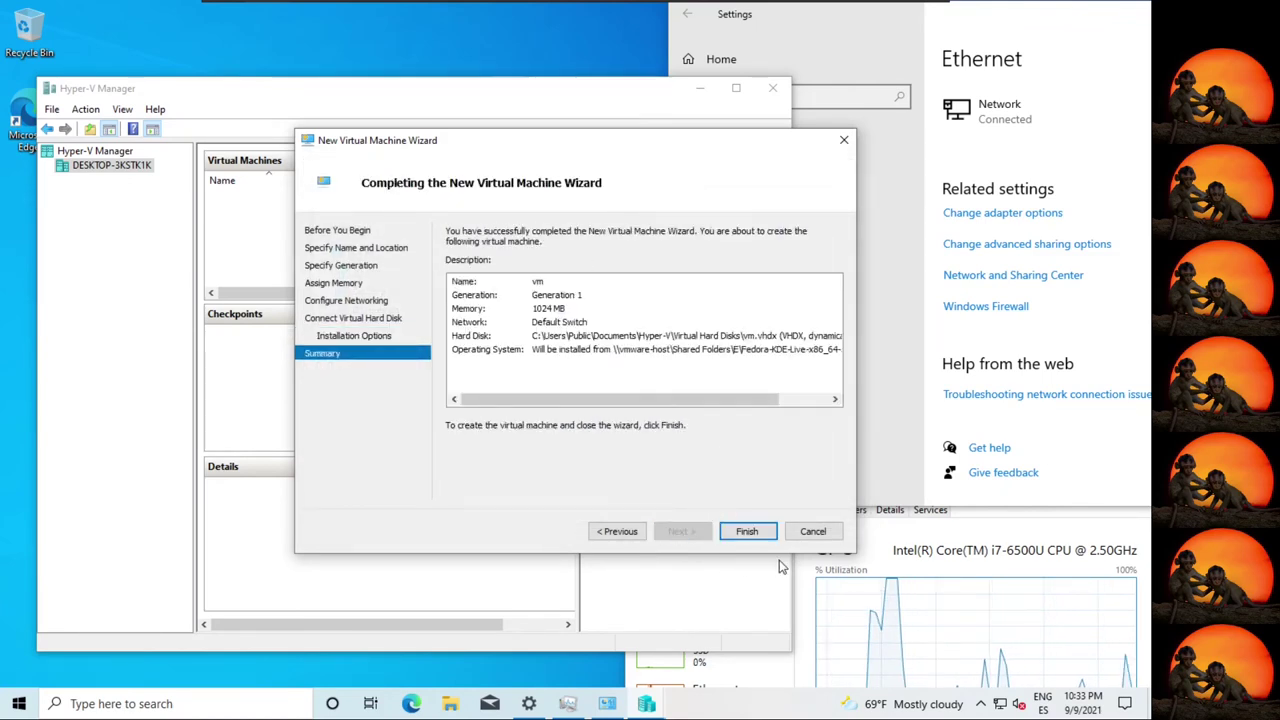
Finish the wizard to create 'vm' and start it, bringing up the Fedora-KDE-Live 33 boot menu.
left_click(746, 531)
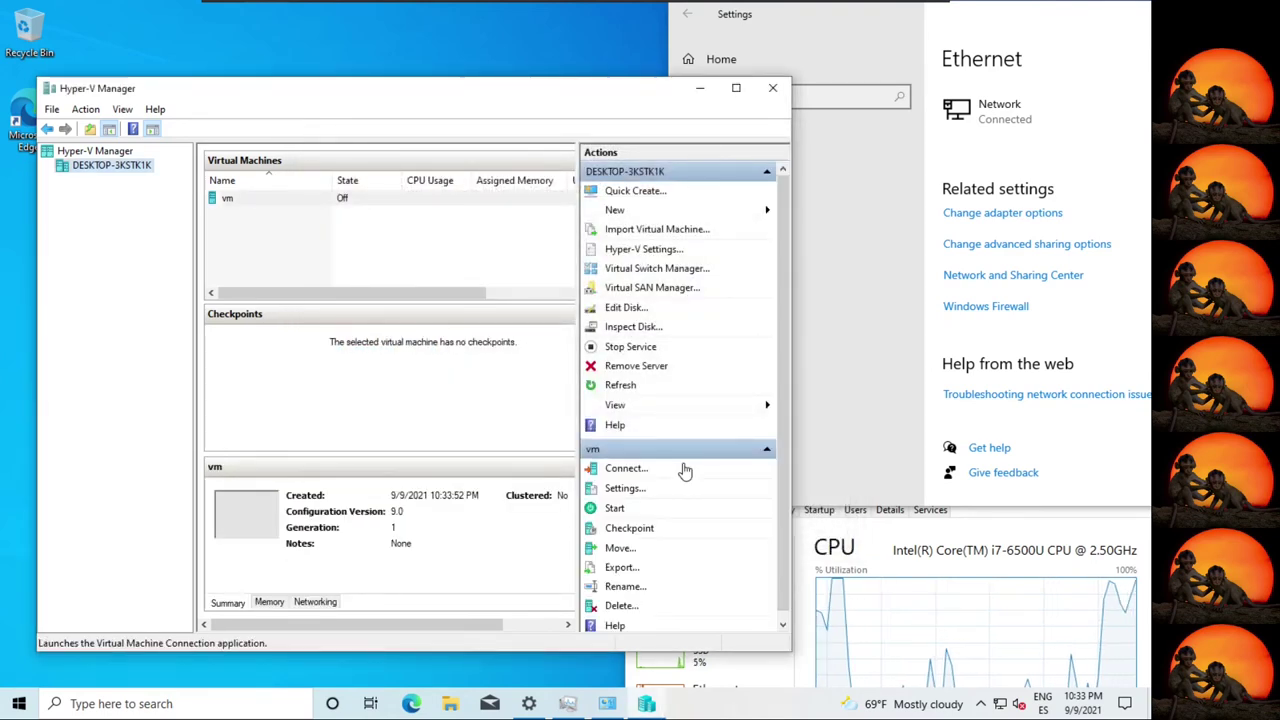
left_click(618, 509)
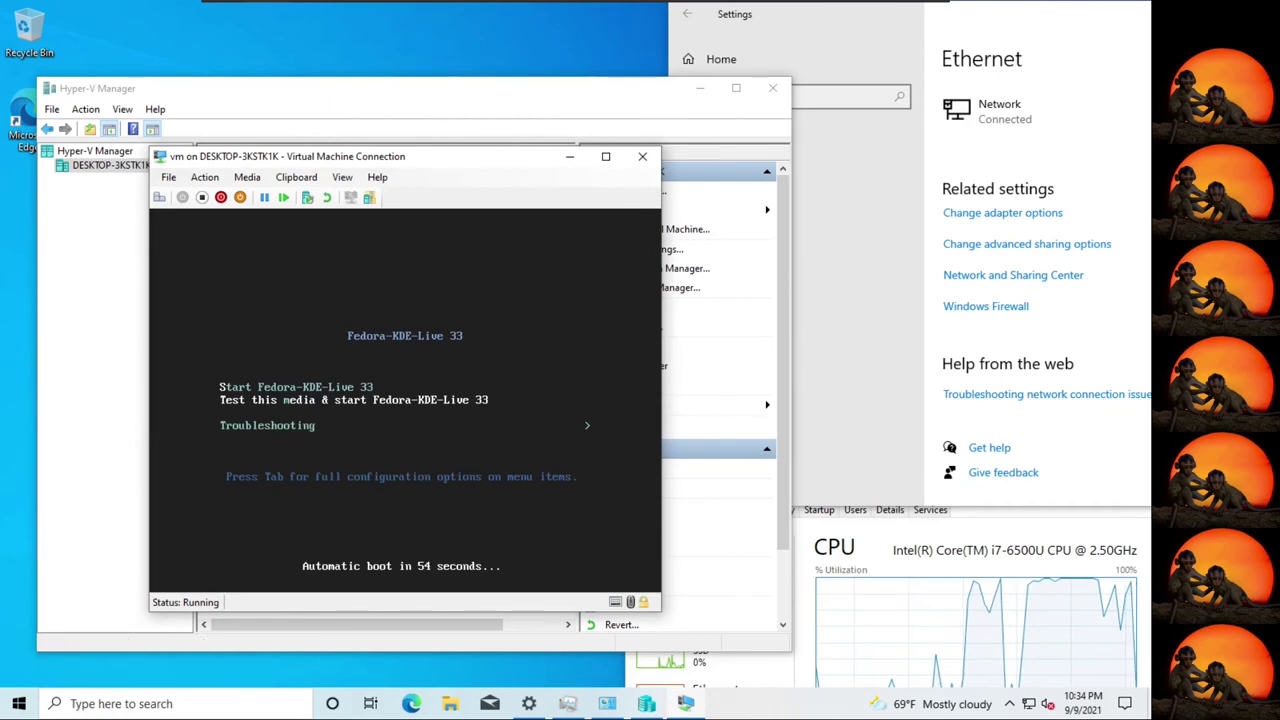
Boot Fedora immediately and compare the host's CPU and memory graphs in Task Manager.
key("Return")
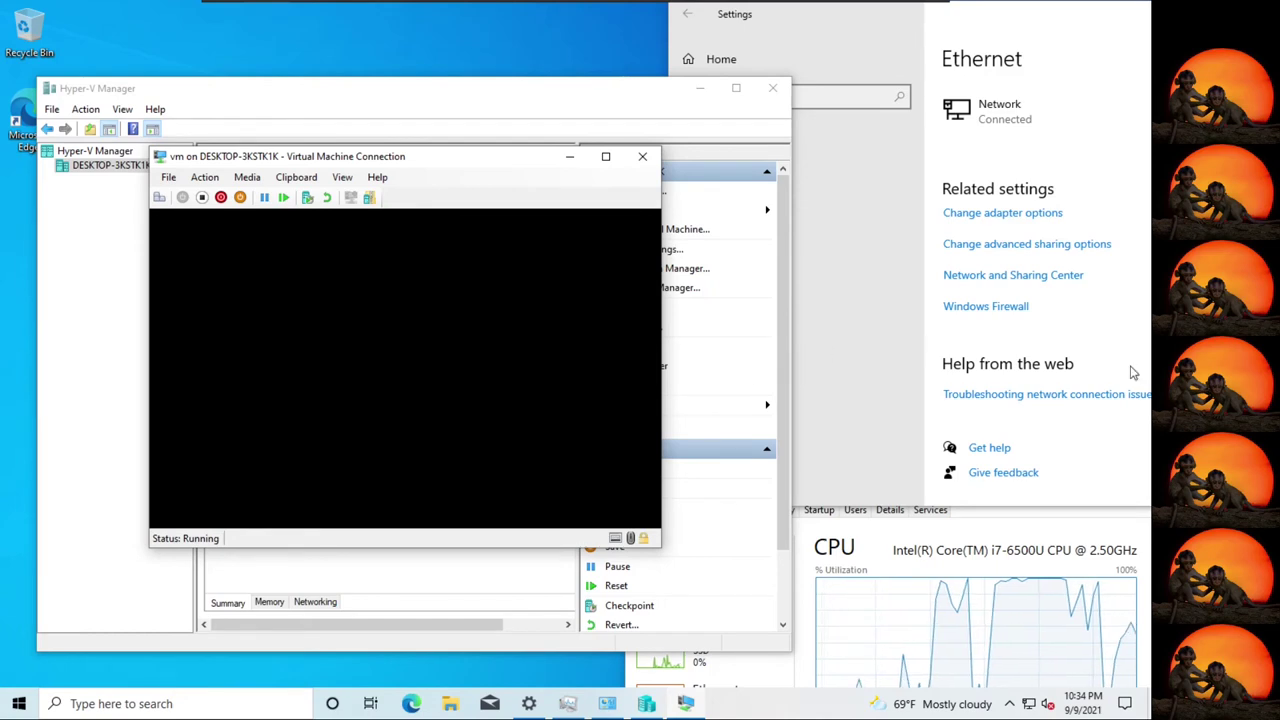
left_click(948, 577)
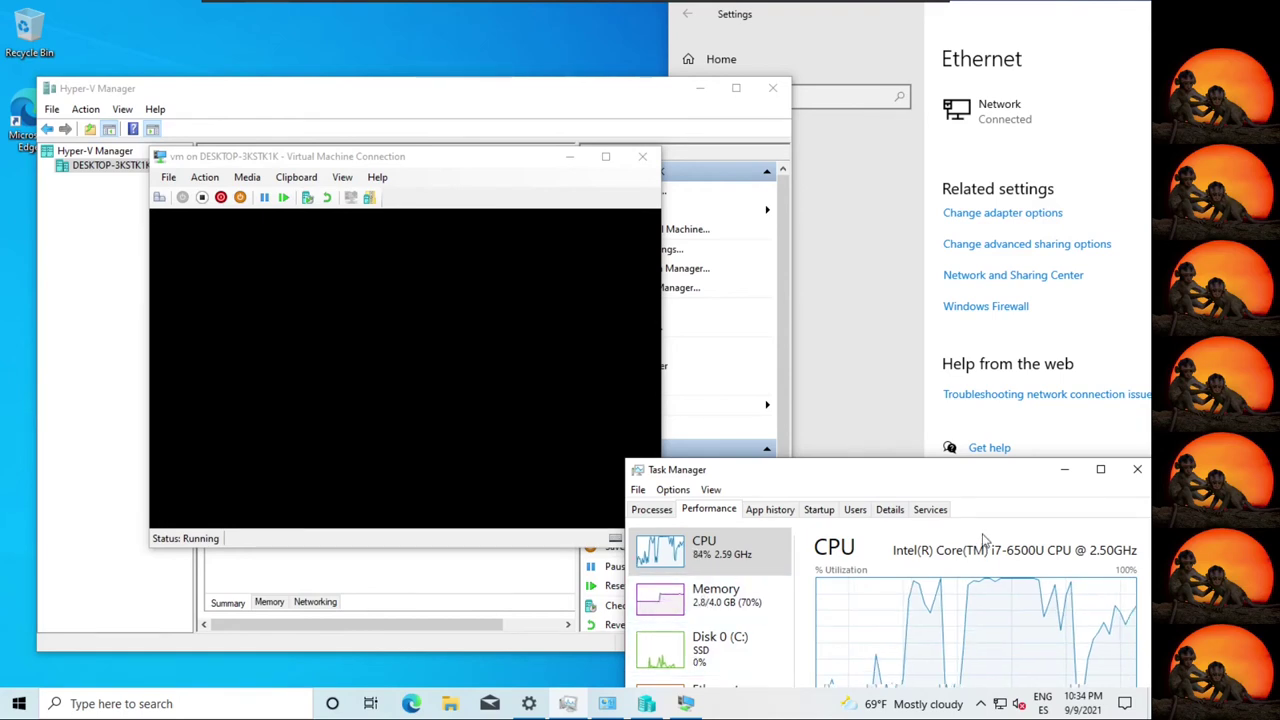
left_click(764, 606)
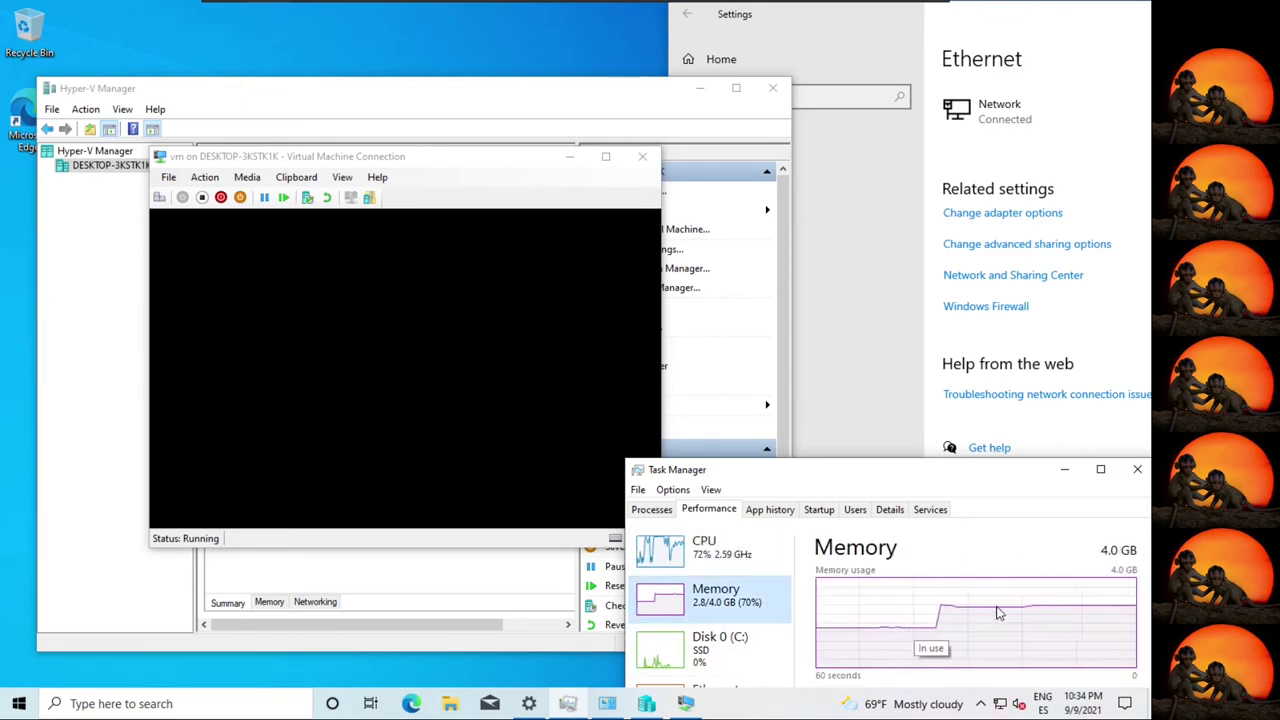
left_click(708, 560)
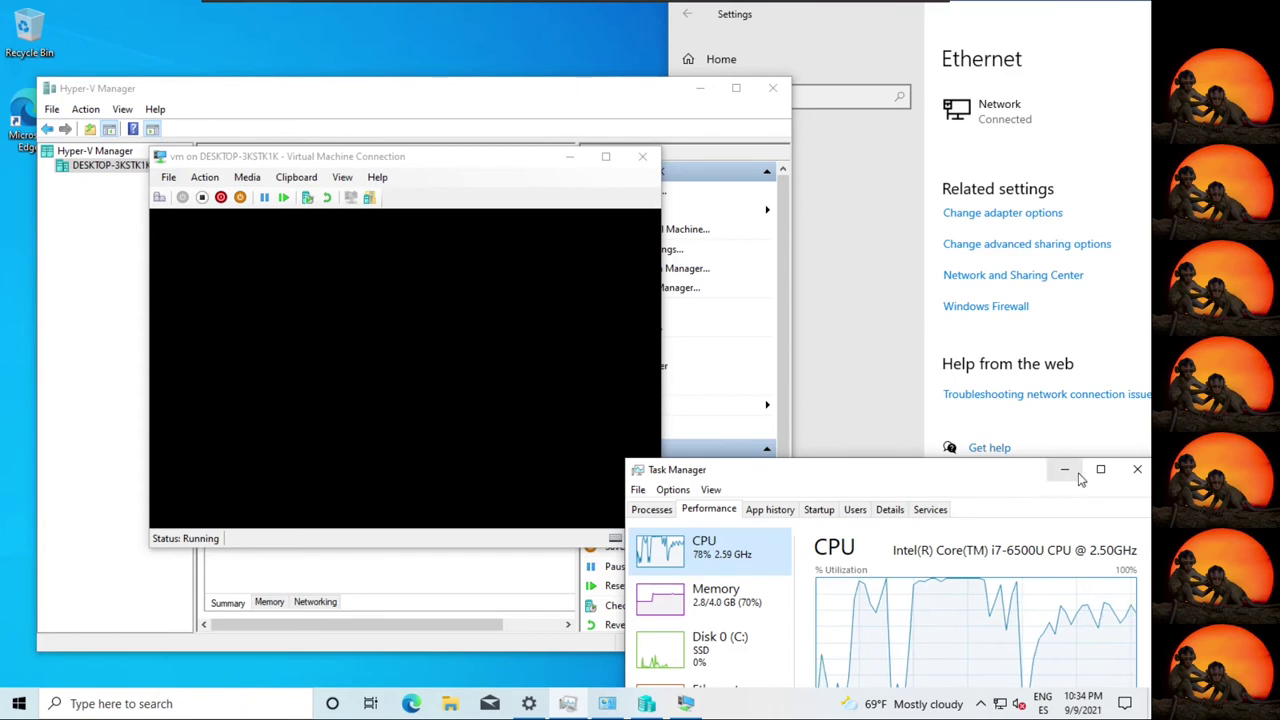
key("alt+Tab")
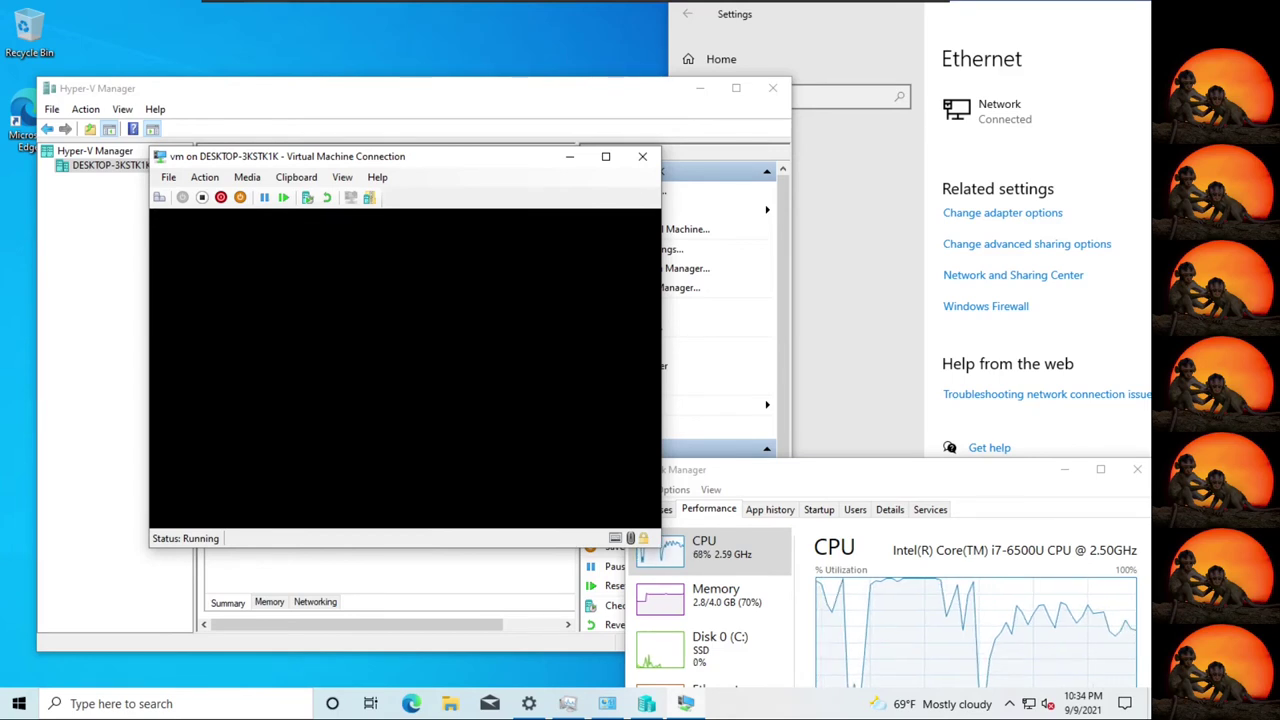
left_click(413, 704)
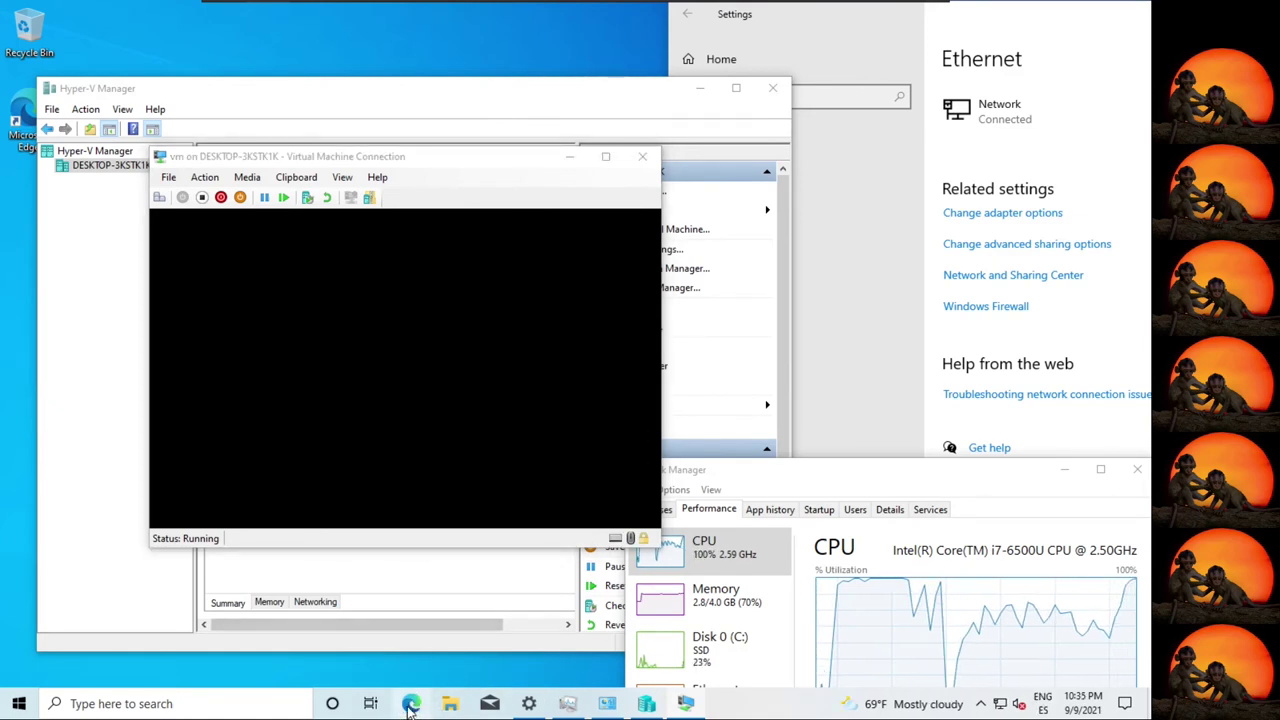
Search 'yovirt' in Edge's address bar and open the GitHub repositories page.
mouse_move(529, 702)
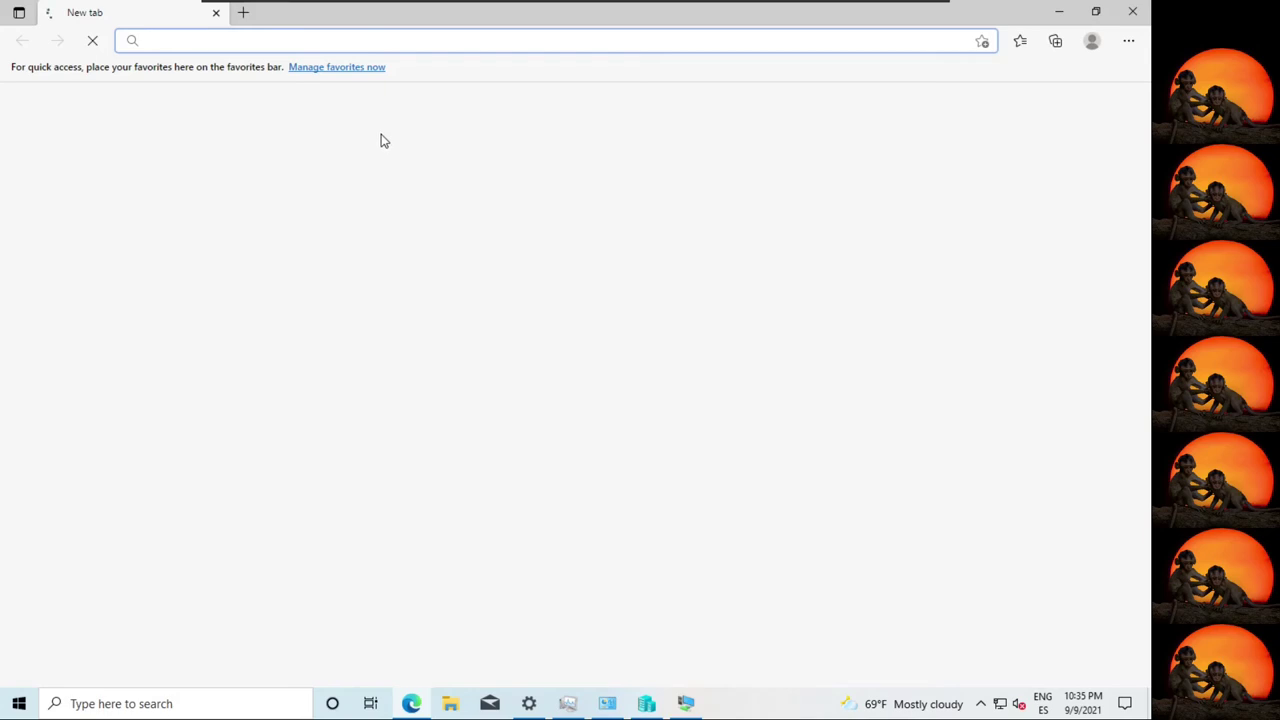
type("yovir")
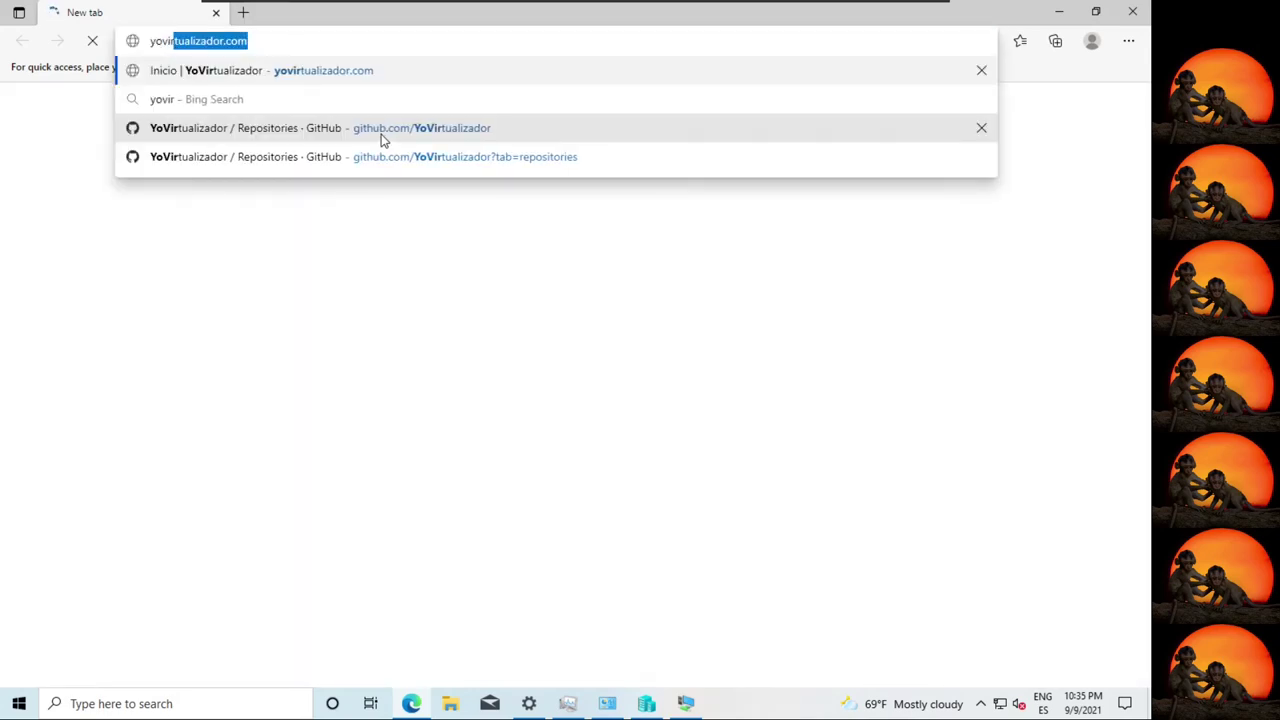
type("t")
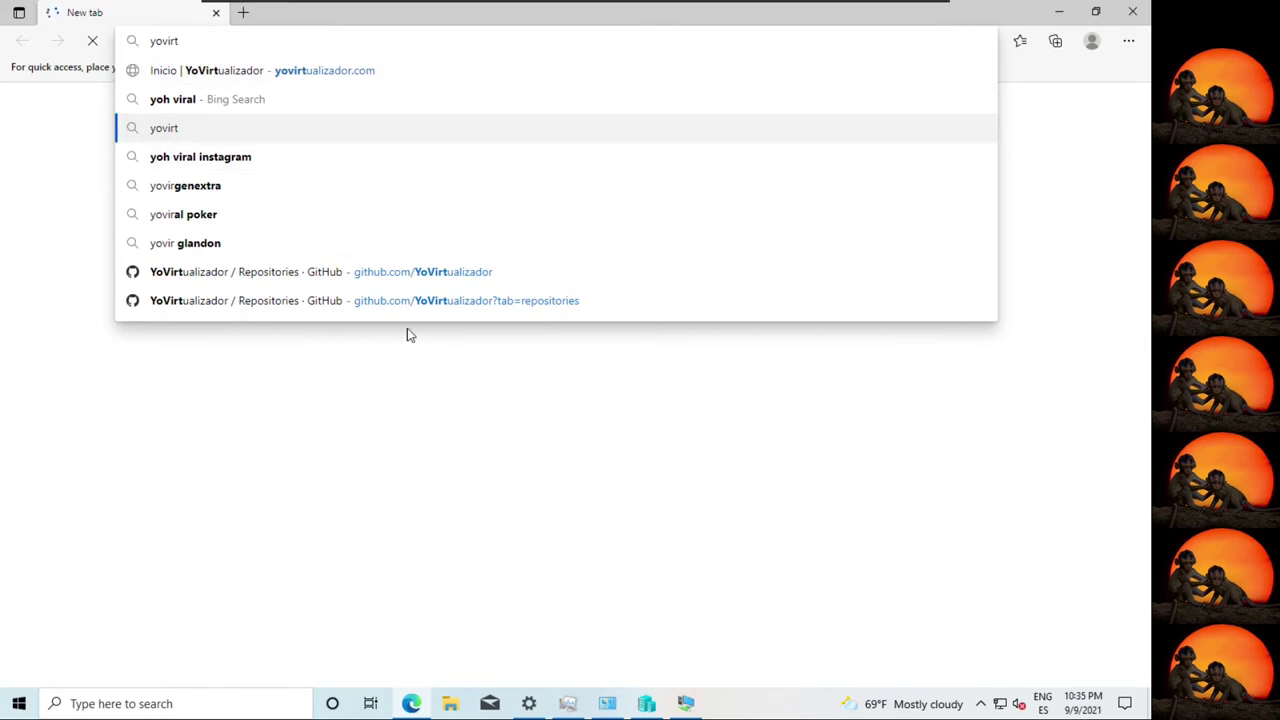
left_click(403, 303)
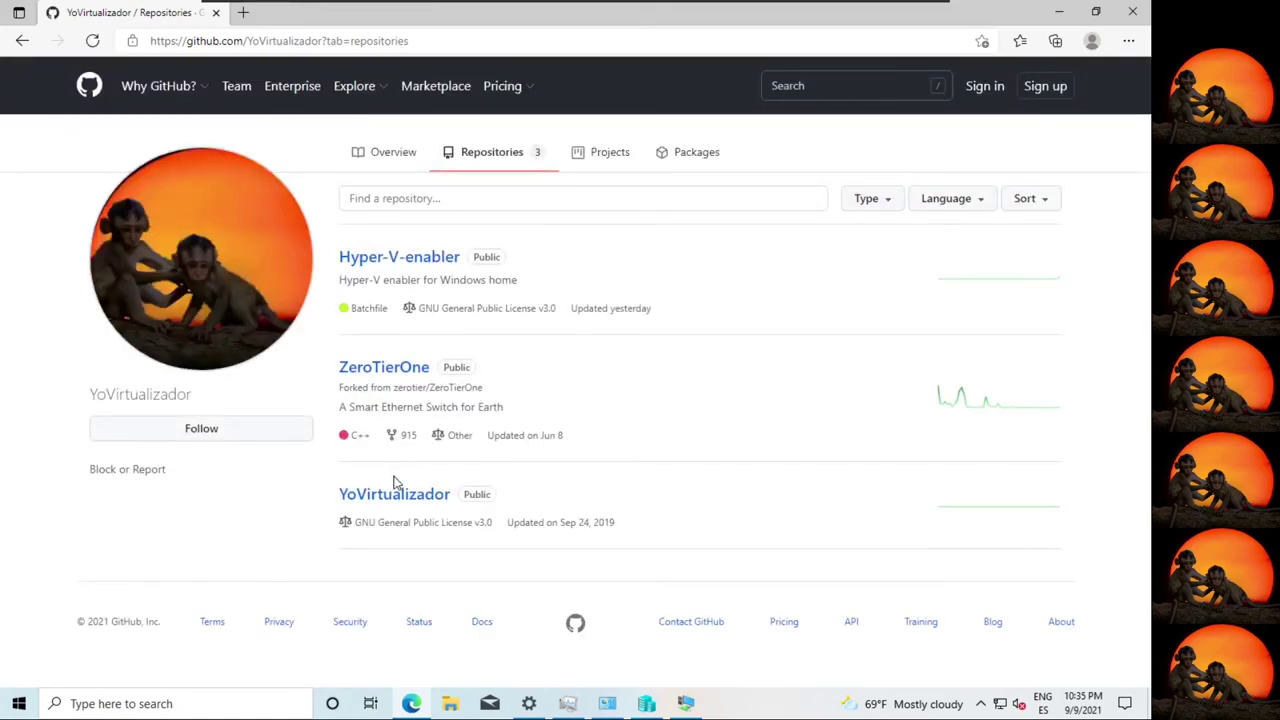
Open the Hyper-V-enabler repository, read Container-Enabler.bat, and return to the file list.
left_click(408, 261)
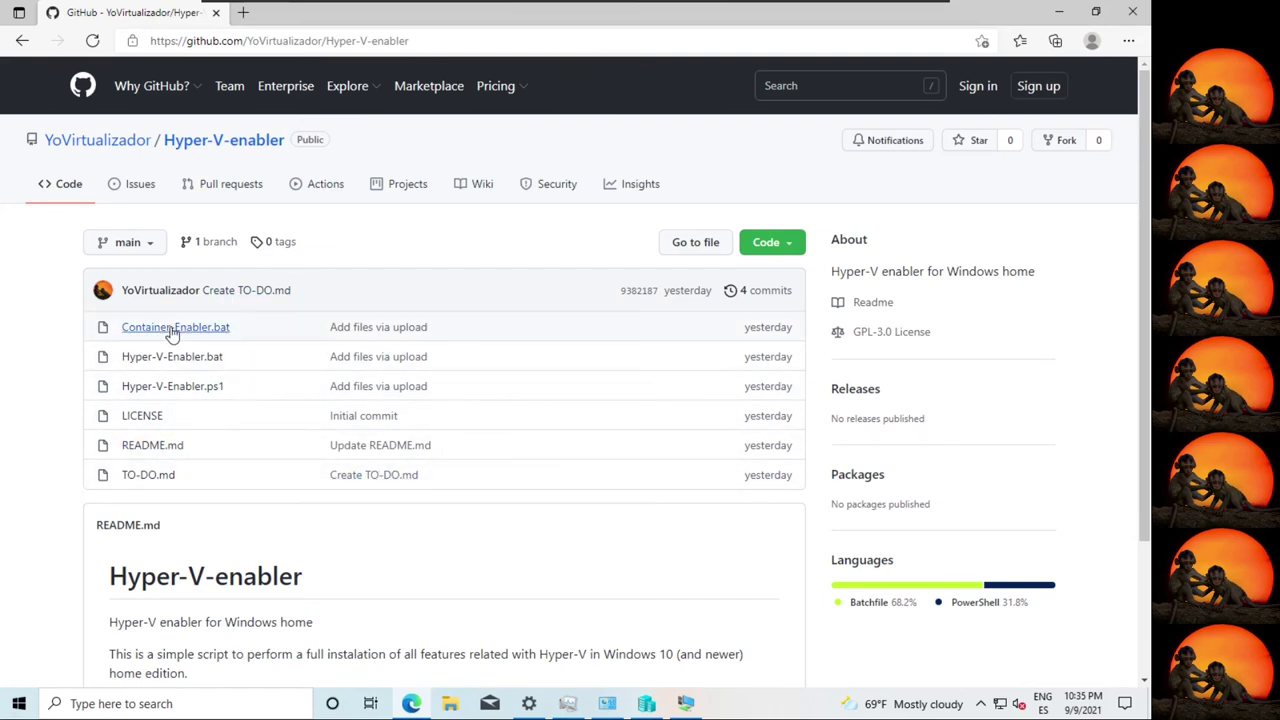
left_click(128, 324)
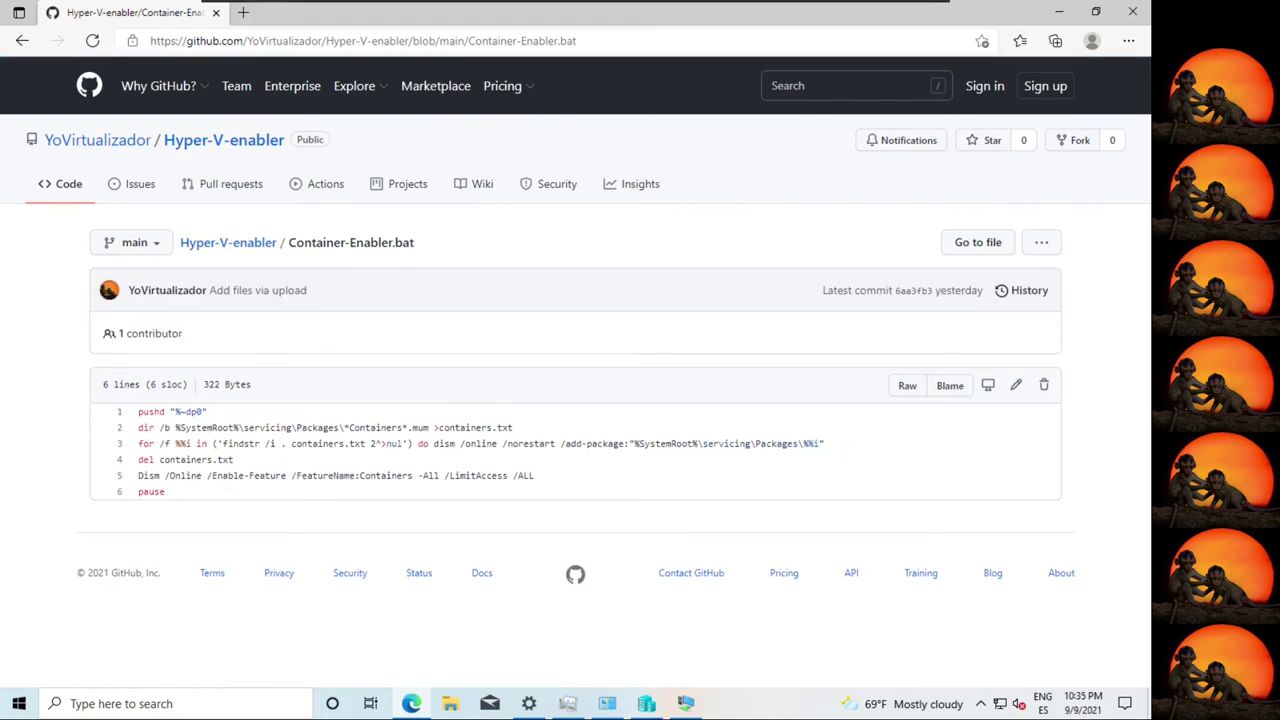
double_click(398, 428)
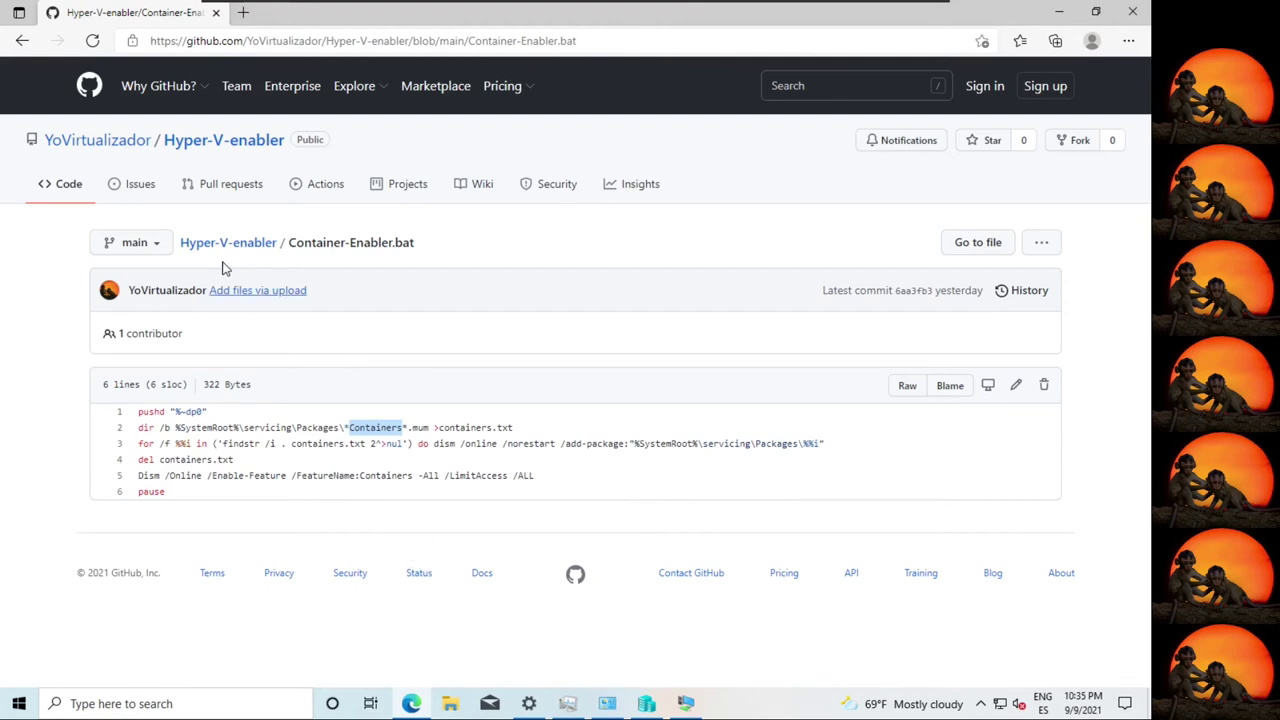
left_click(22, 42)
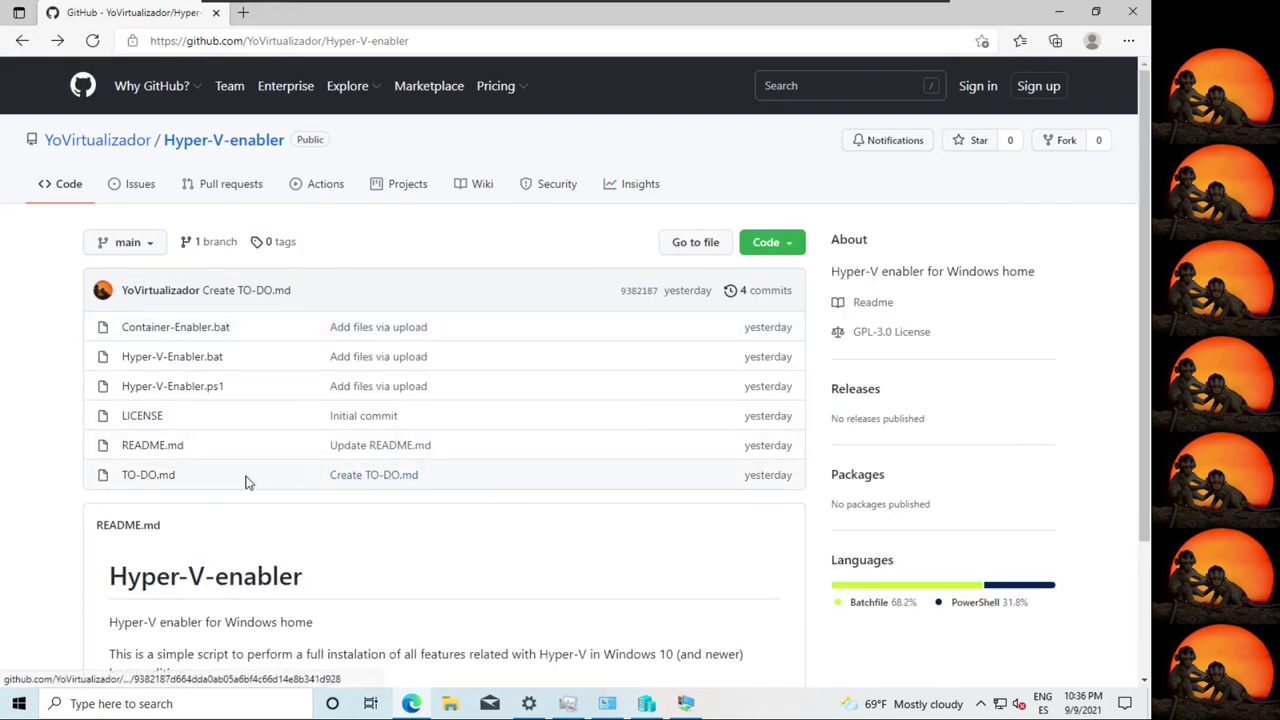
Open TO-DO.md and highlight each pending item, from Code Containers in Powershell through RDP?
left_click(160, 486)
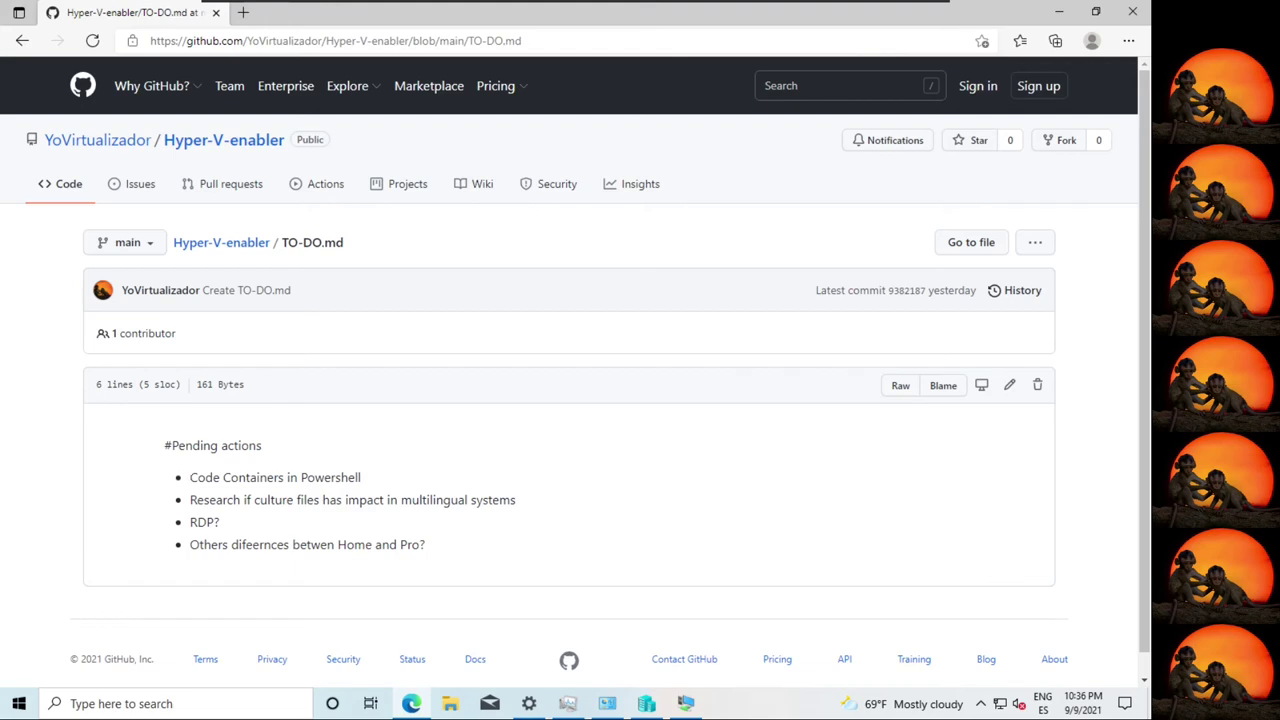
left_click_drag(188, 478, 374, 480)
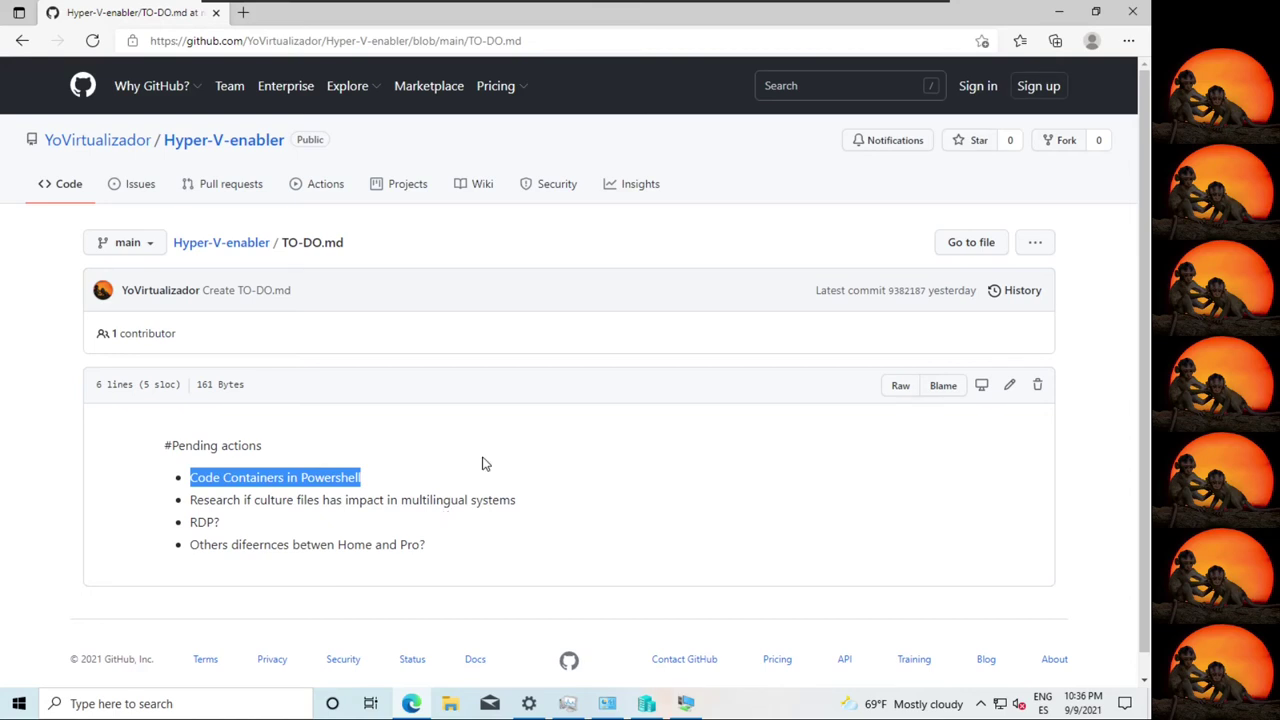
left_click_drag(522, 500, 178, 508)
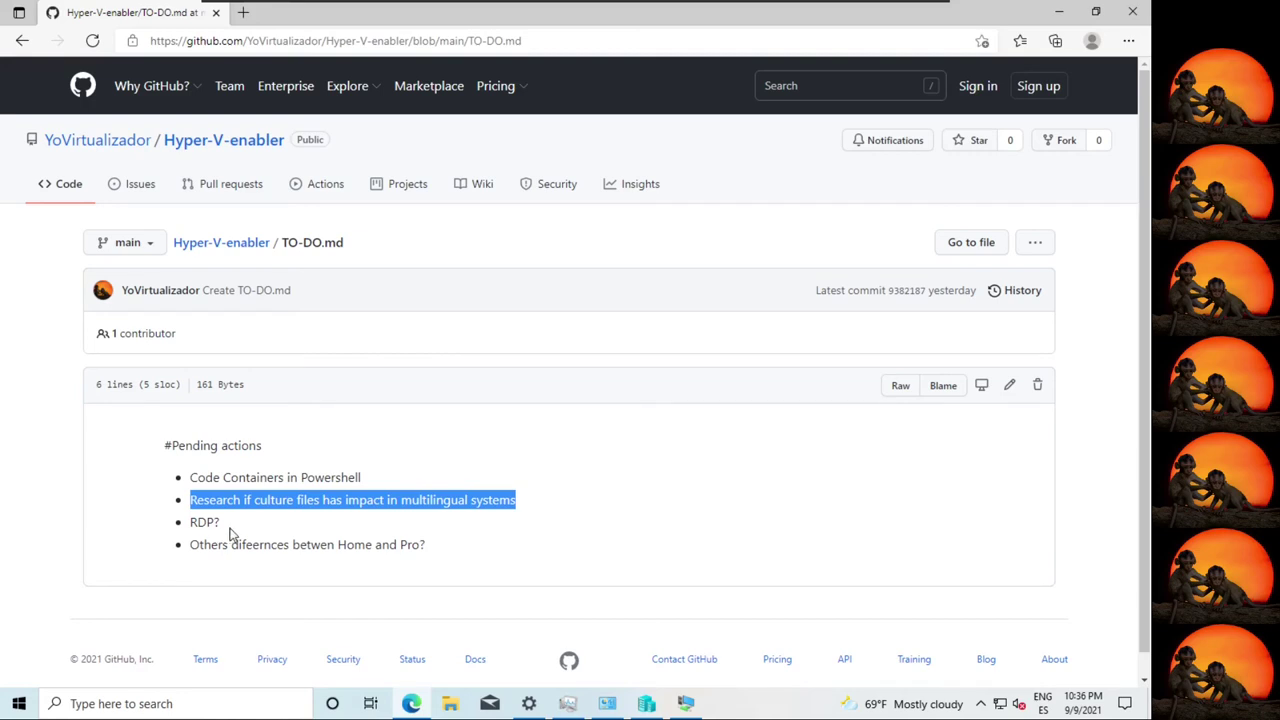
left_click_drag(224, 522, 180, 528)
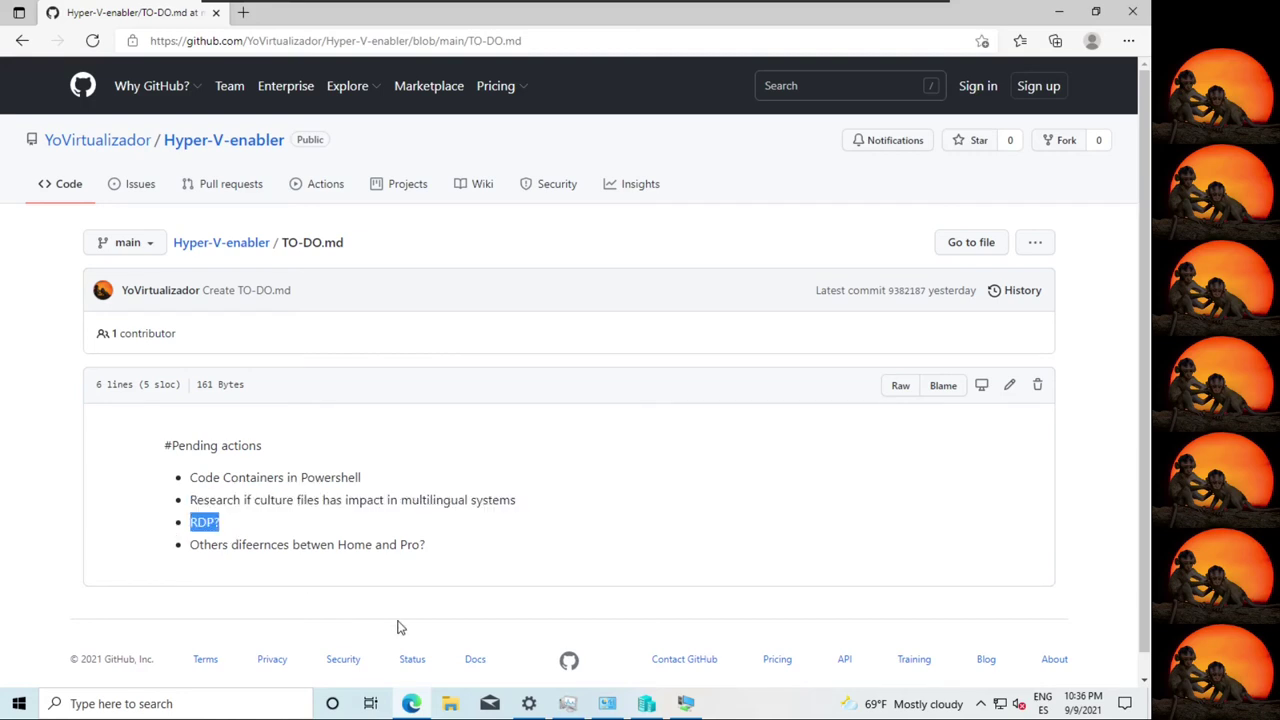
left_click_drag(192, 545, 426, 545)
mouse_move(607, 703)
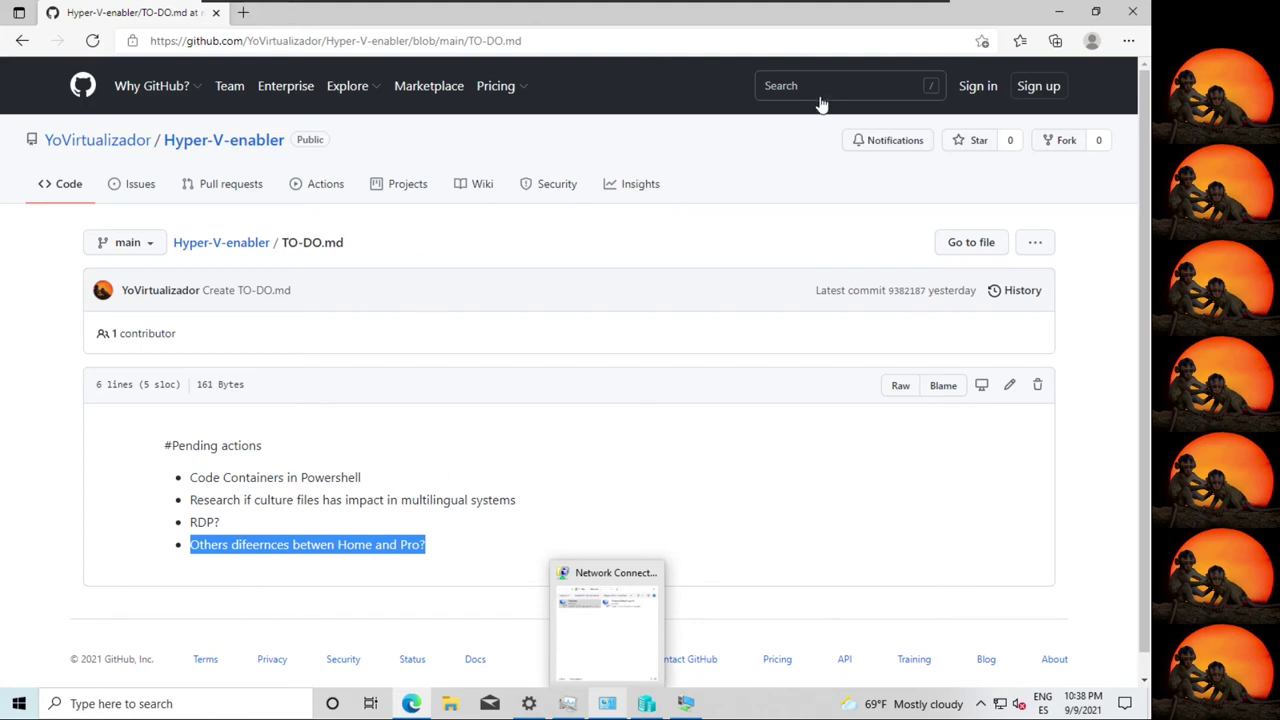
Minimize Edge and reposition the VM console showing Fedora's scrolling boot log.
left_click(1063, 12)
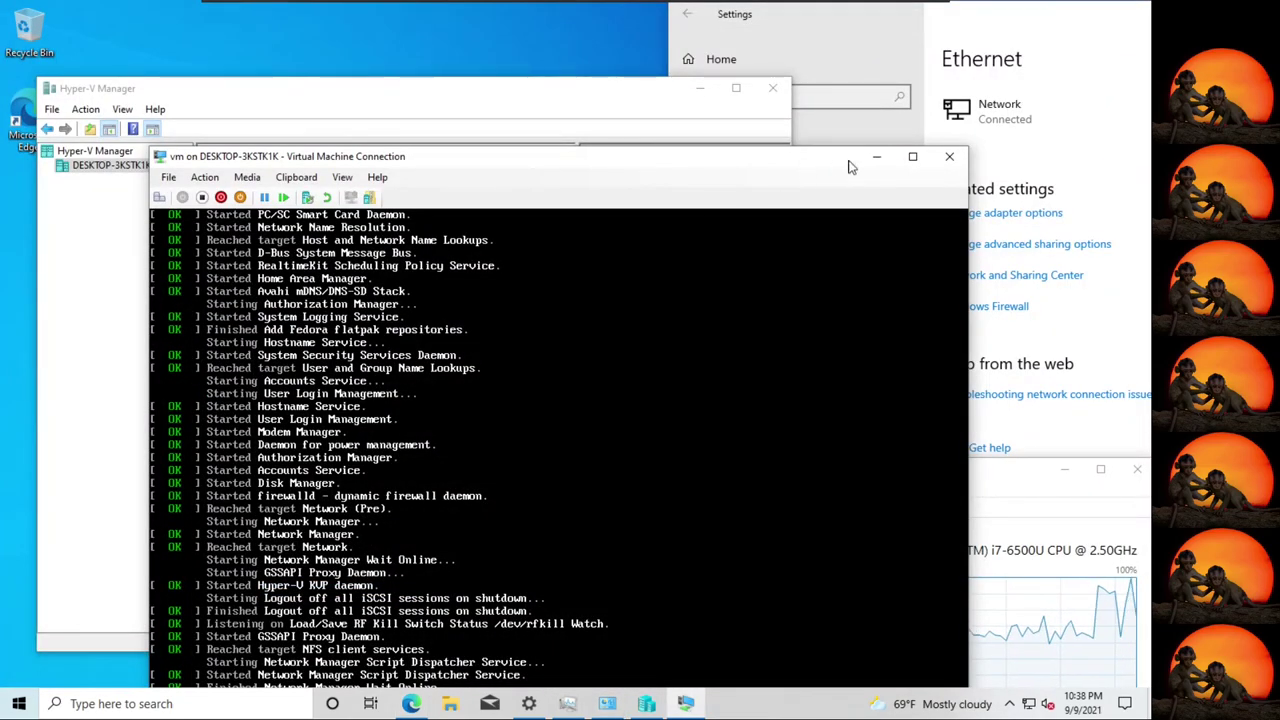
left_click_drag(699, 157, 751, 11)
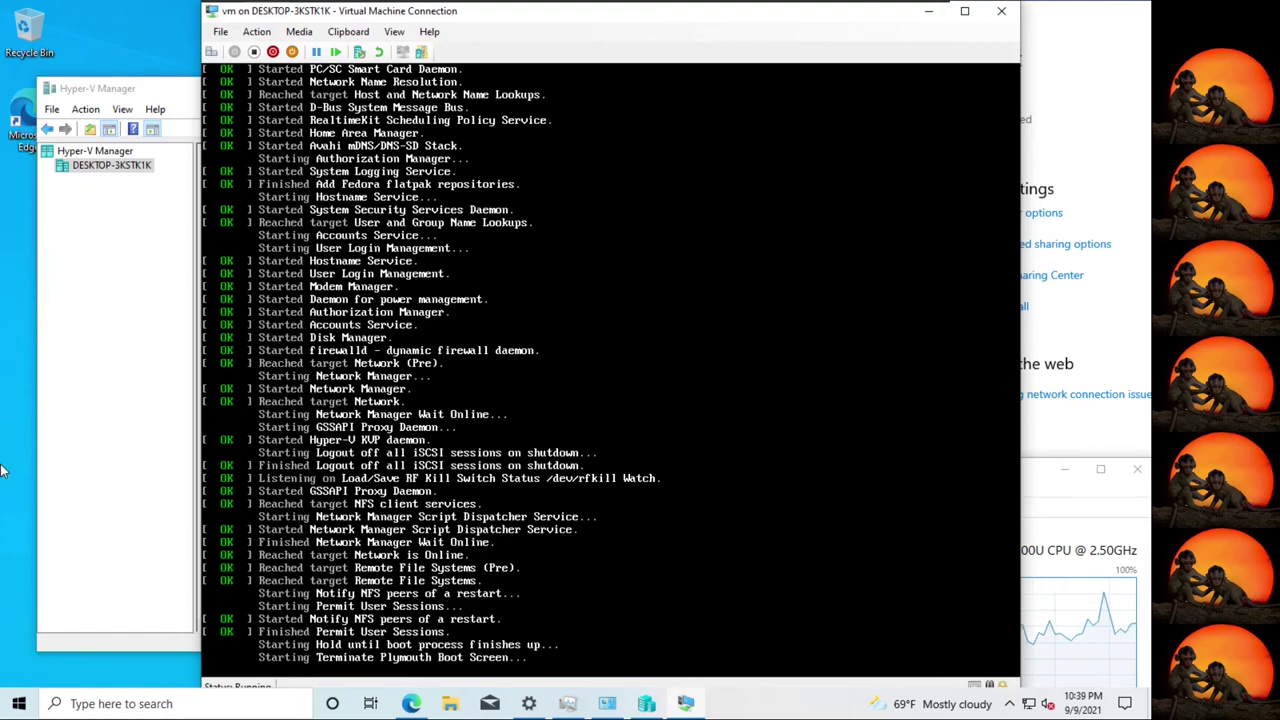
Cancel Ethernet0 Properties, select the vEthernet (Default Switch) adapter, and close Network Connections.
left_click(607, 703)
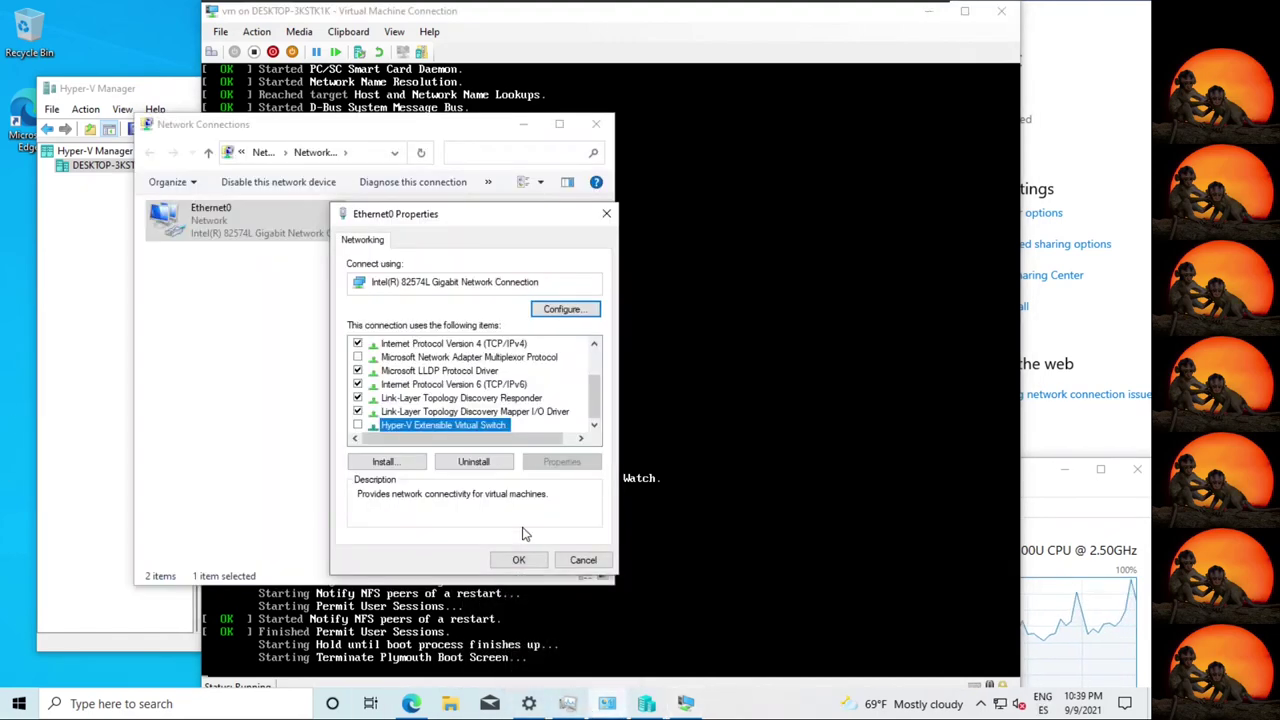
left_click(583, 561)
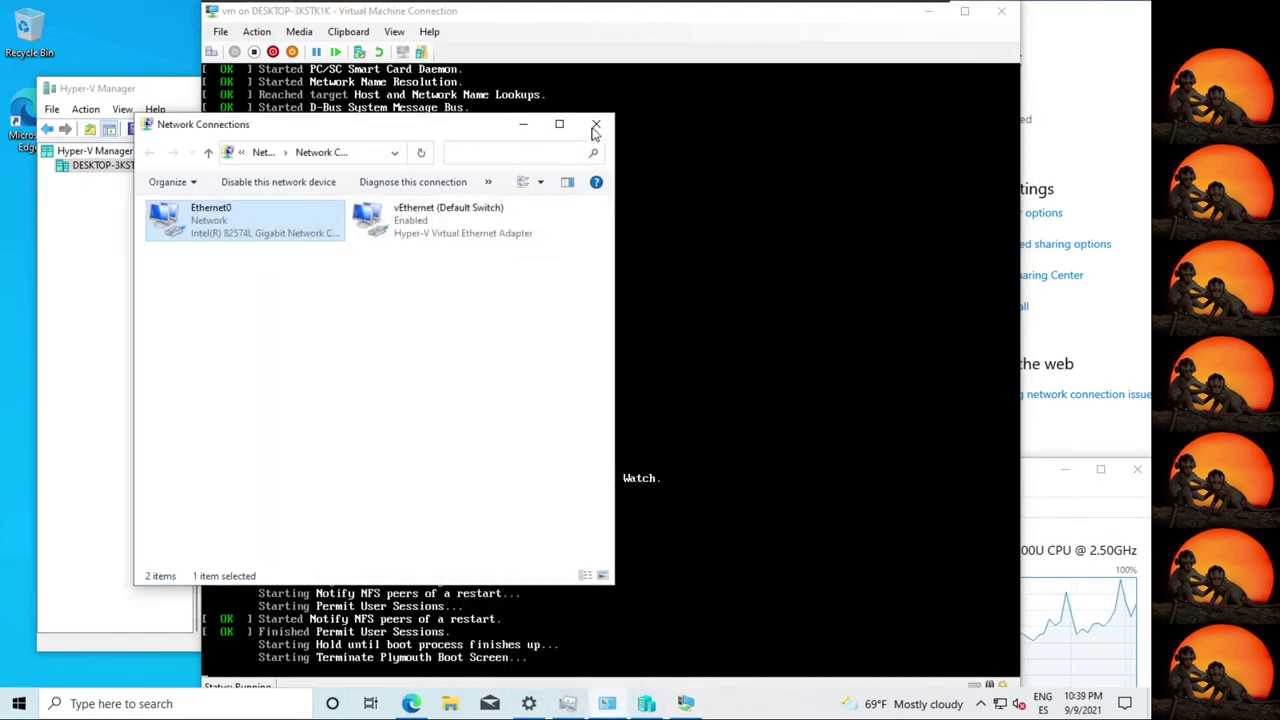
left_click(400, 232)
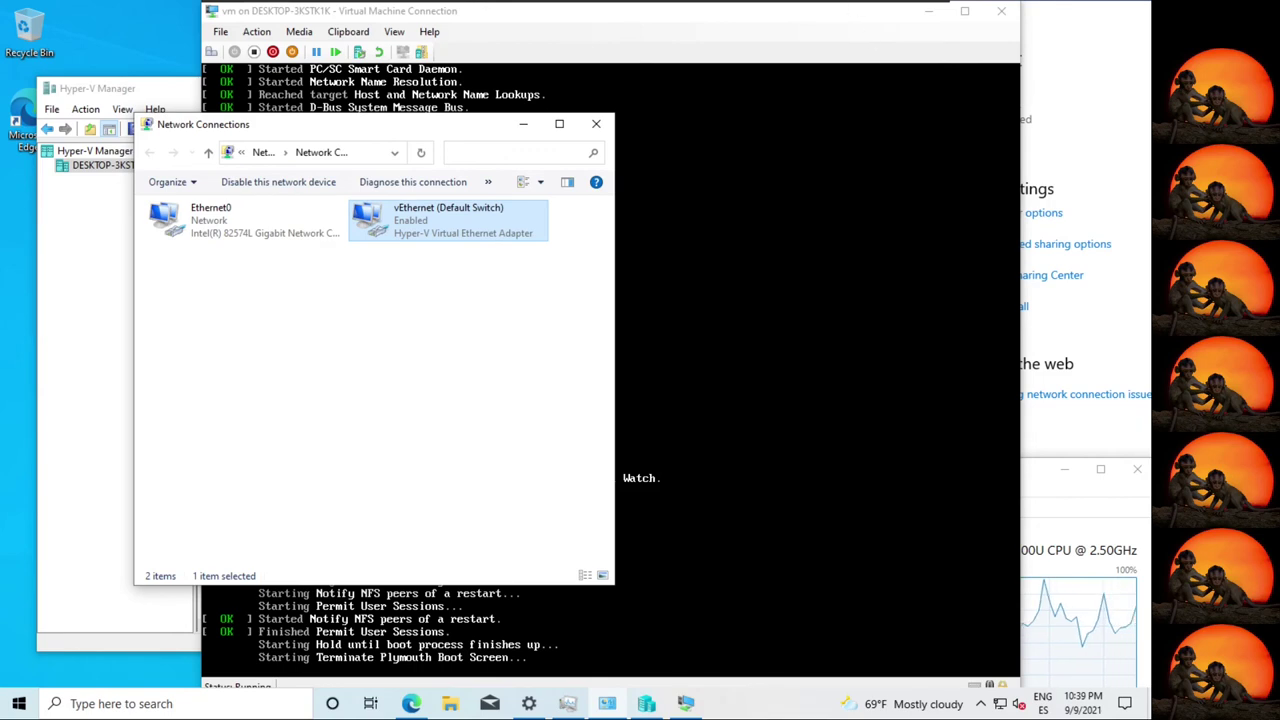
left_click(596, 128)
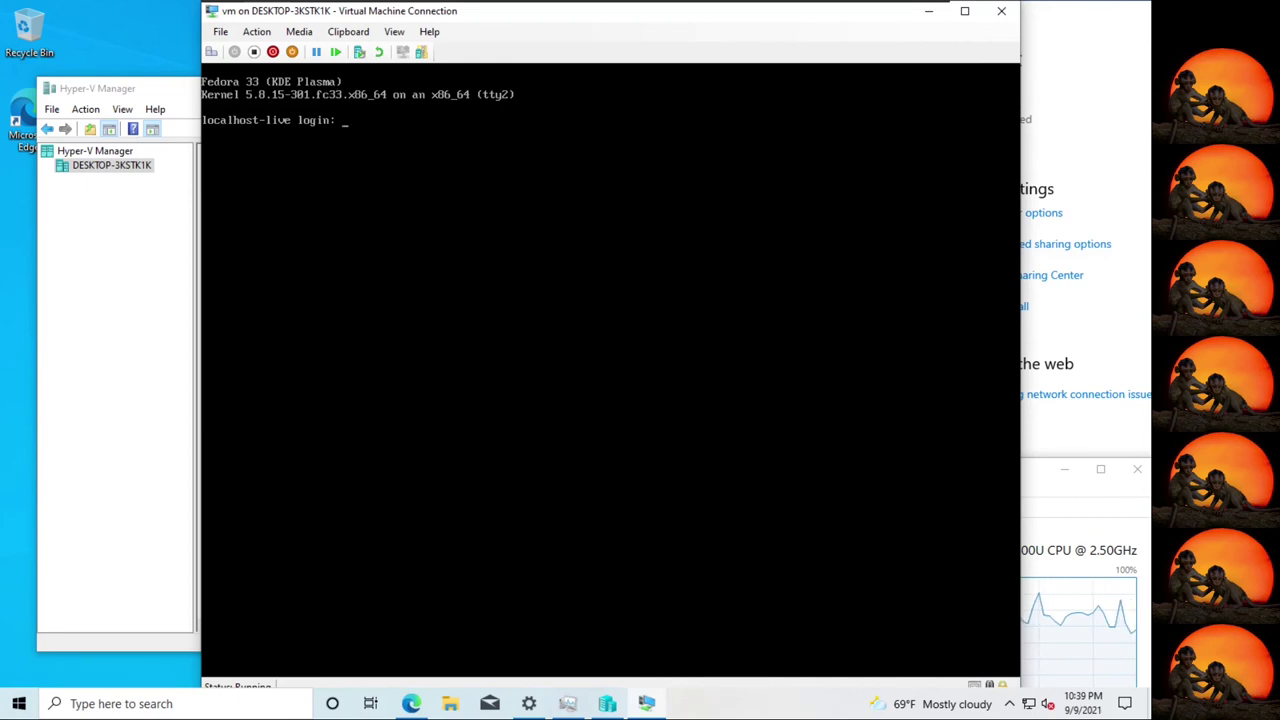
Log into the Fedora console as root and begin typing cat /proc/cp at the shell.
key("Return")
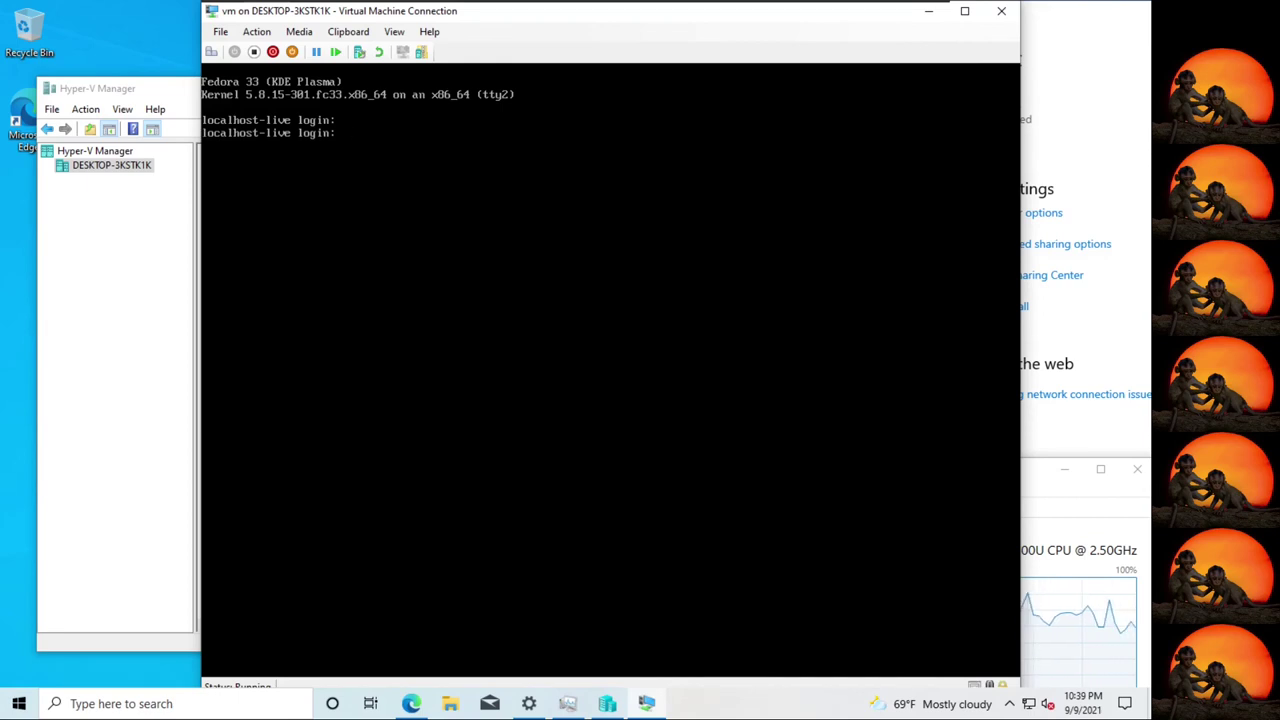
type("root")
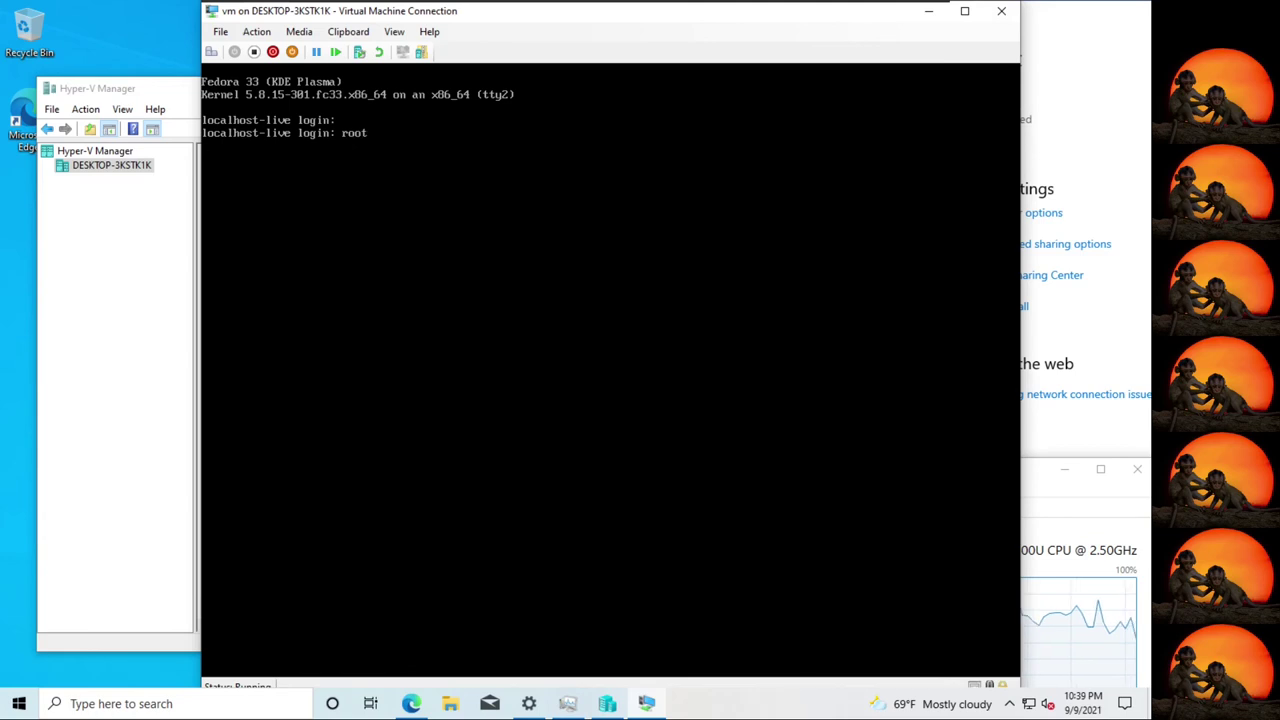
key("Return")
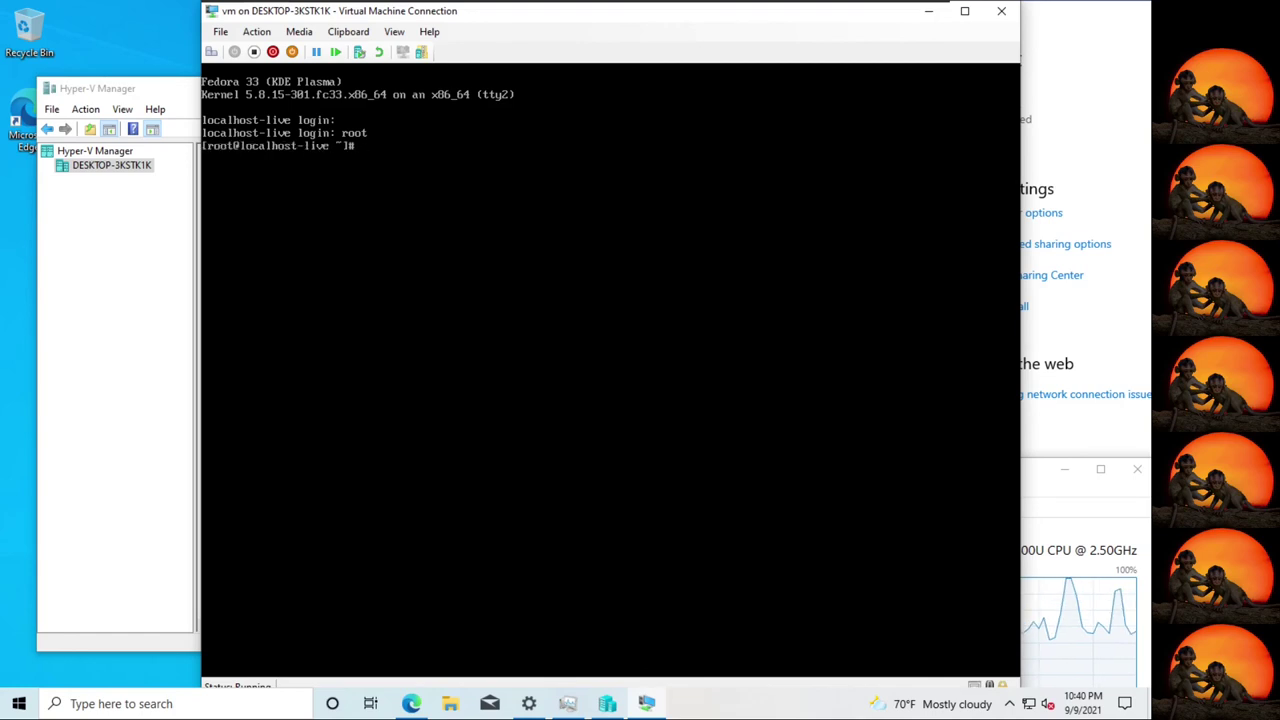
type("ls")
key("BackSpace")
key("BackSpace")
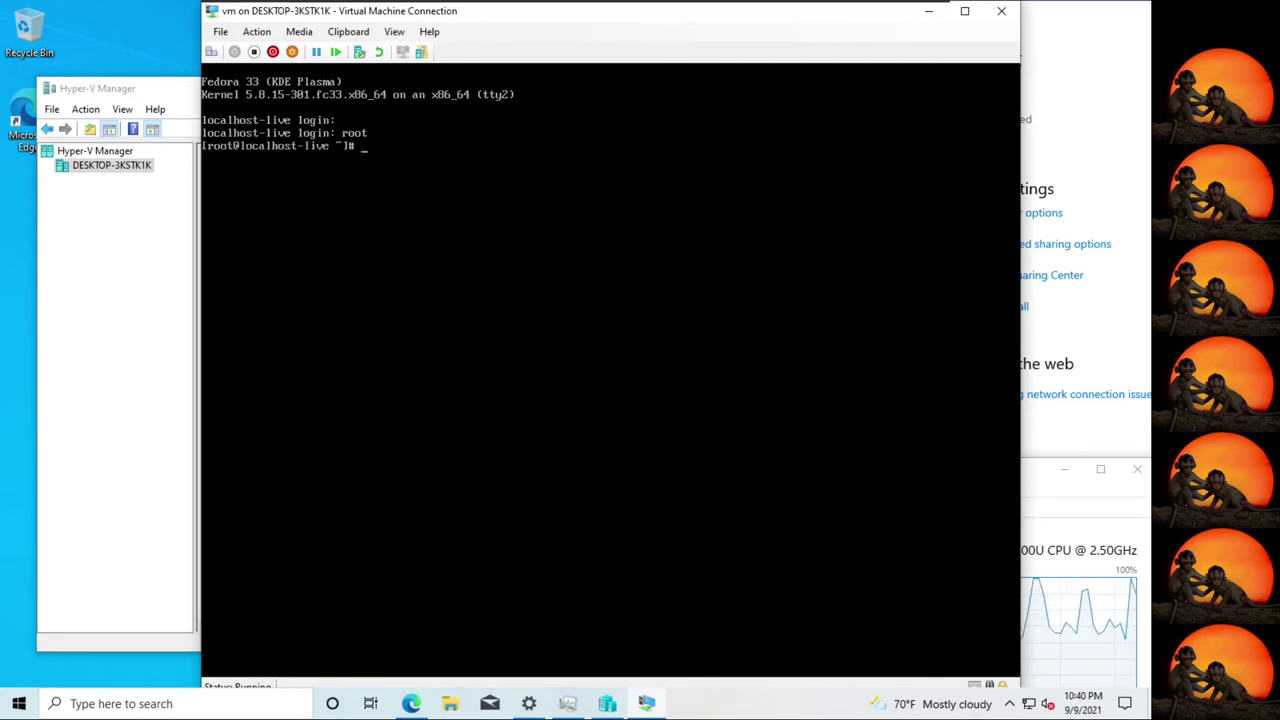
type("cat /proc/cp")
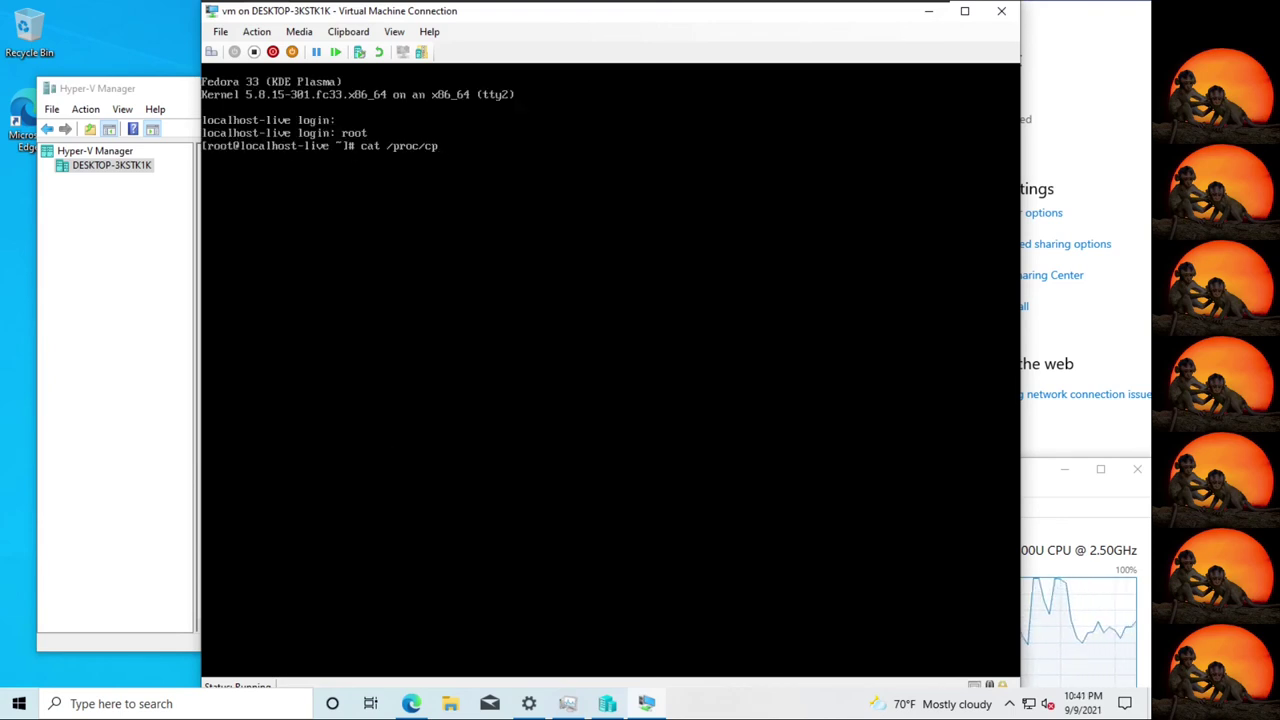
Run cat /proc/cpuinfo, showing the i7-6500U with vmx flag, and compare against Task Manager.
type("uinfo")
key("Return")
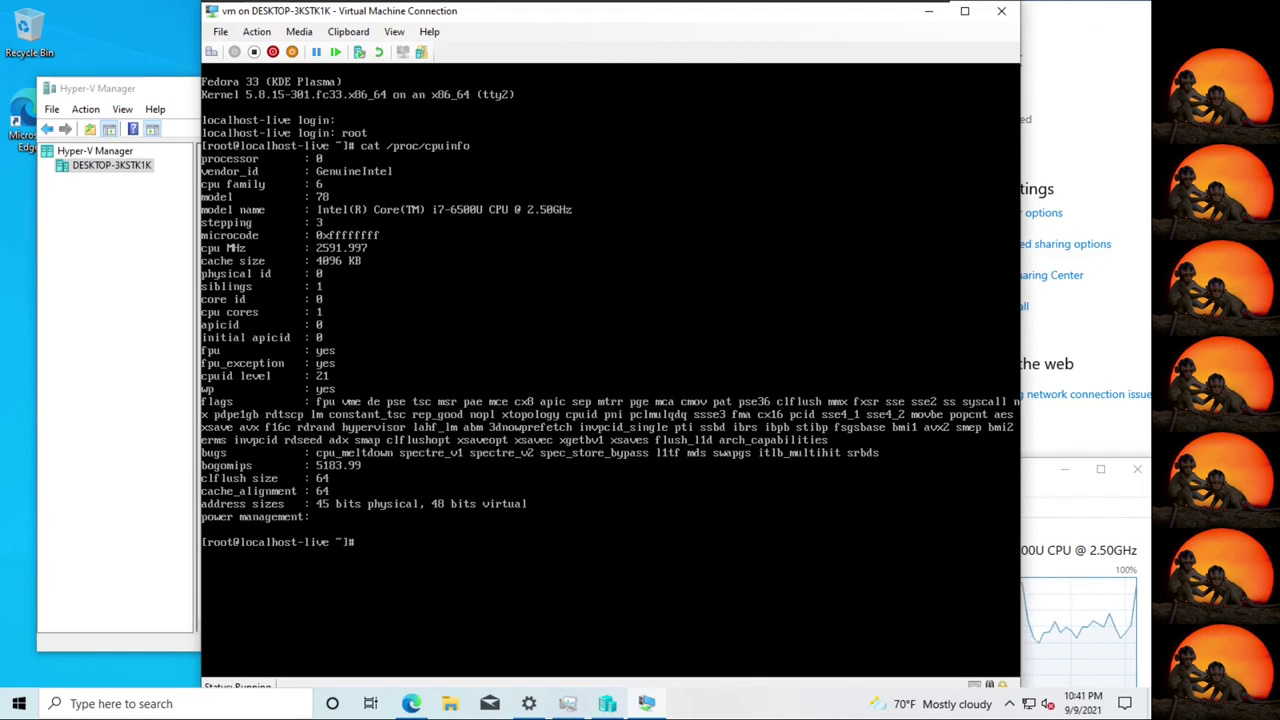
left_click(1055, 528)
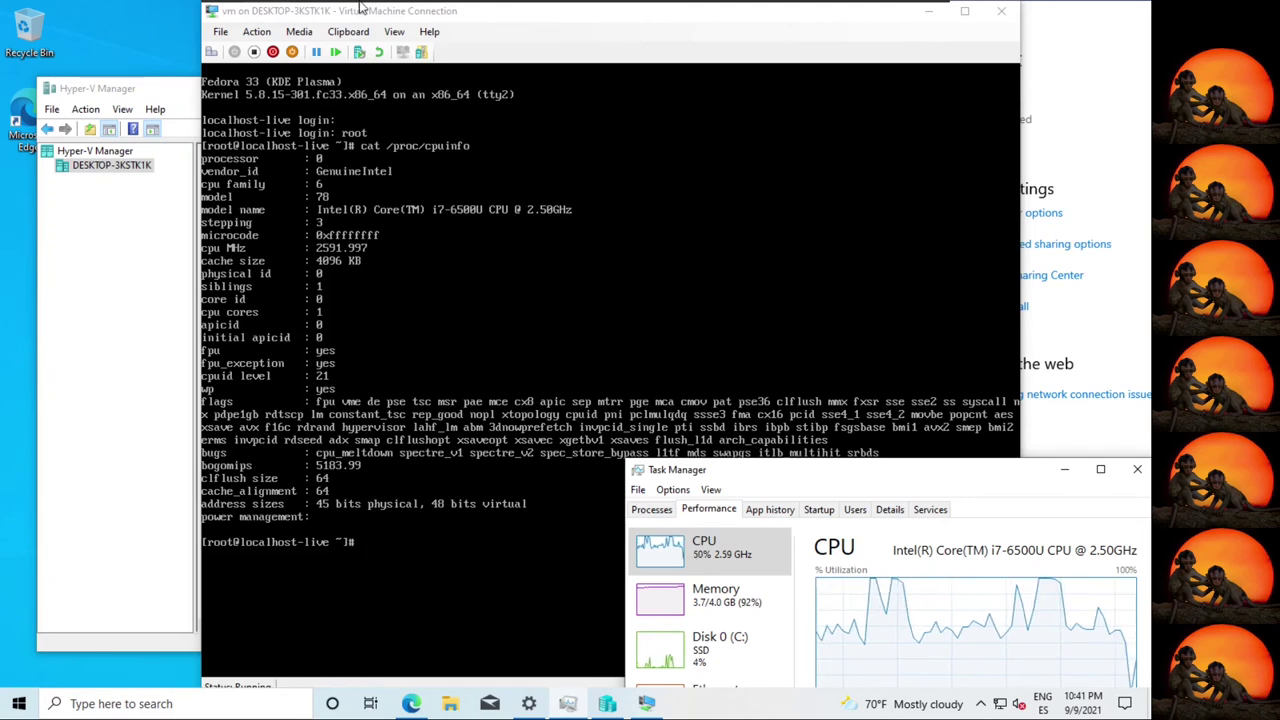
left_click(203, 124)
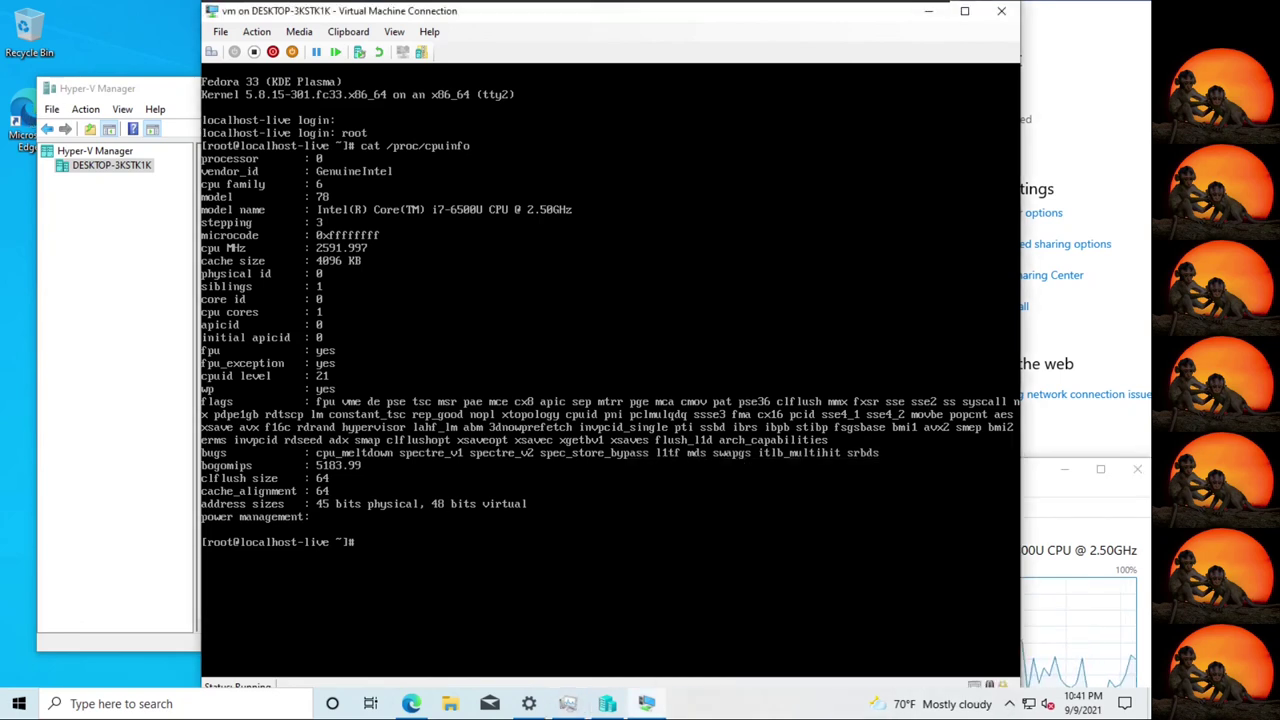
Close the VM console, rearrange Task Manager beside Hyper-V Manager, and open vm's context menu.
left_click(1001, 10)
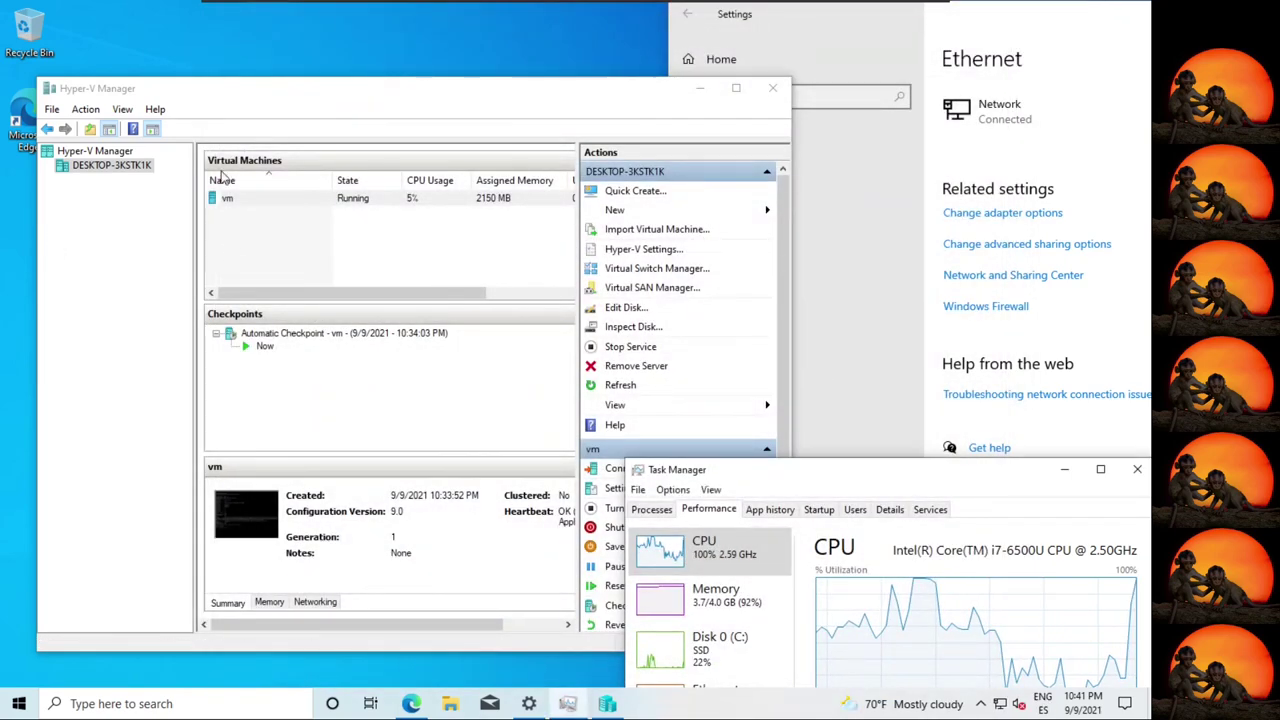
left_click(600, 530)
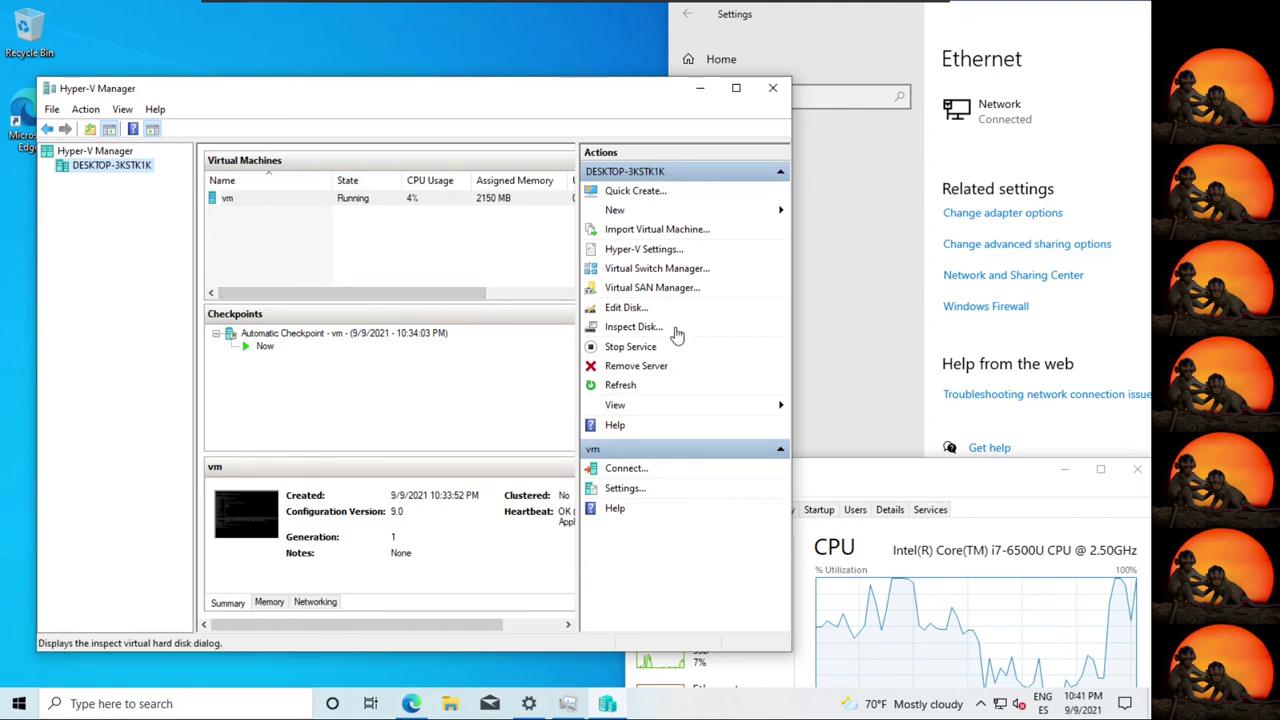
left_click(968, 480)
left_click_drag(968, 480, 901, 339)
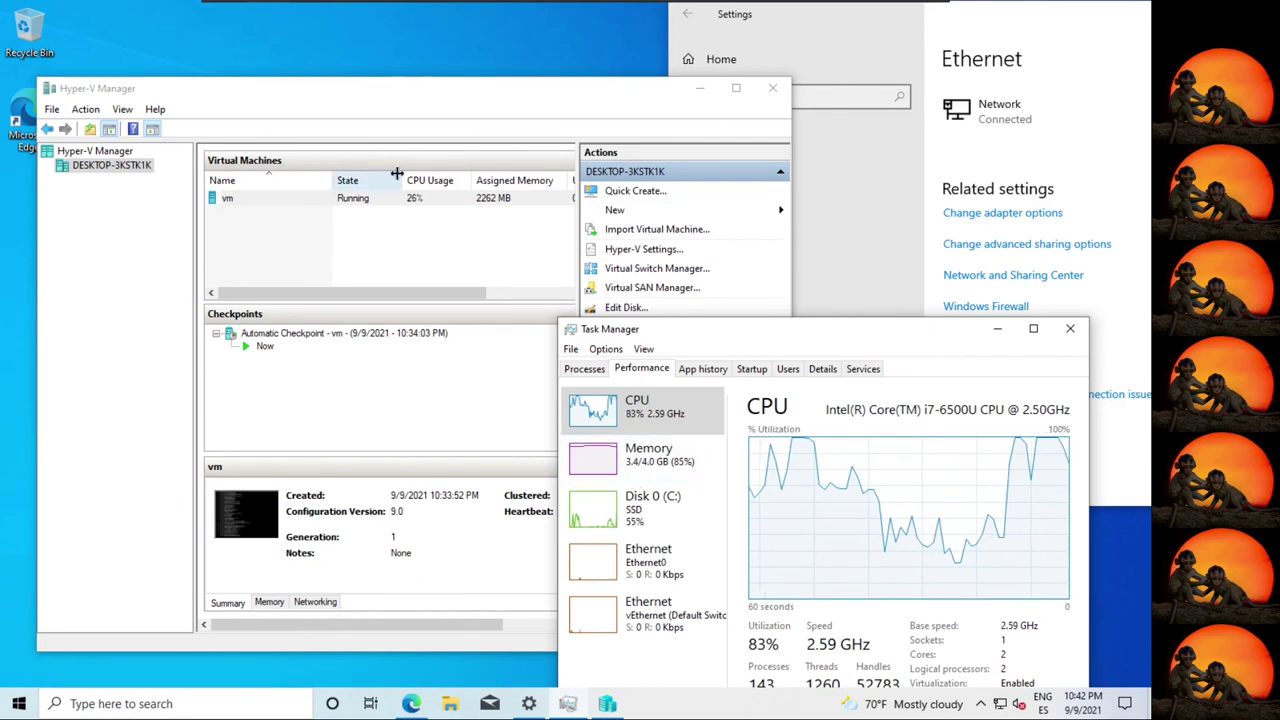
left_click(463, 363)
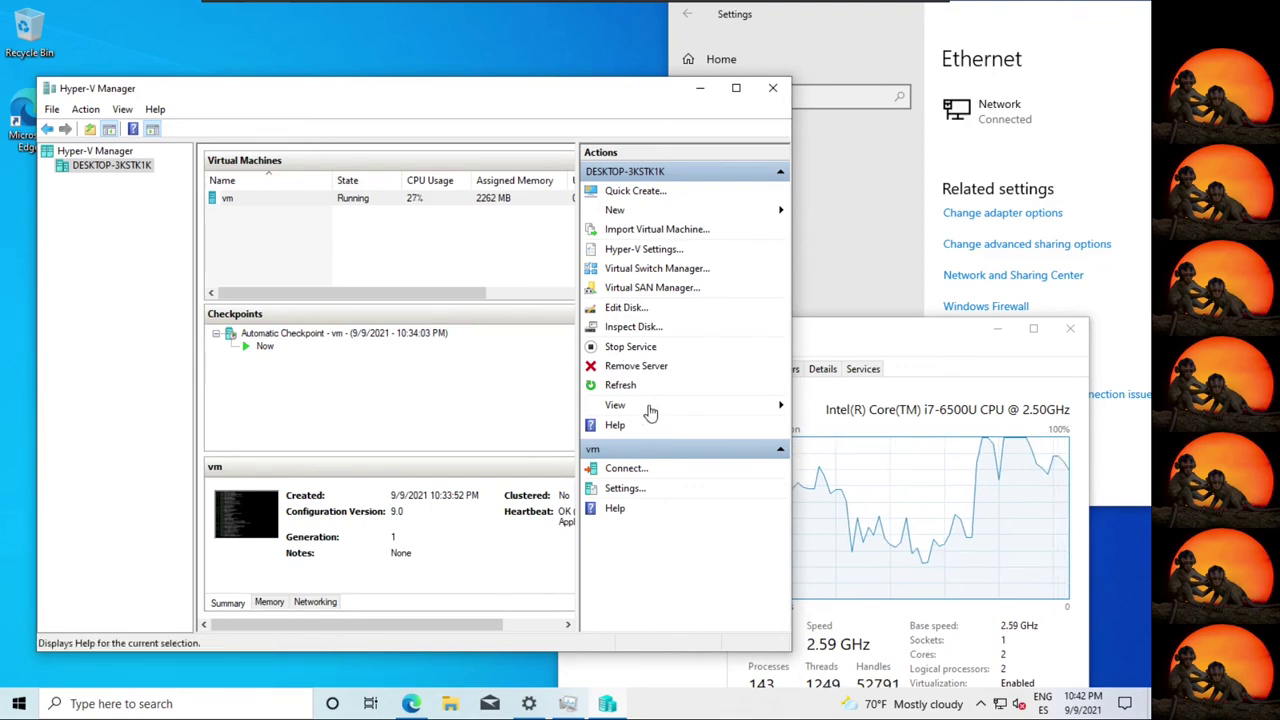
left_click(294, 198)
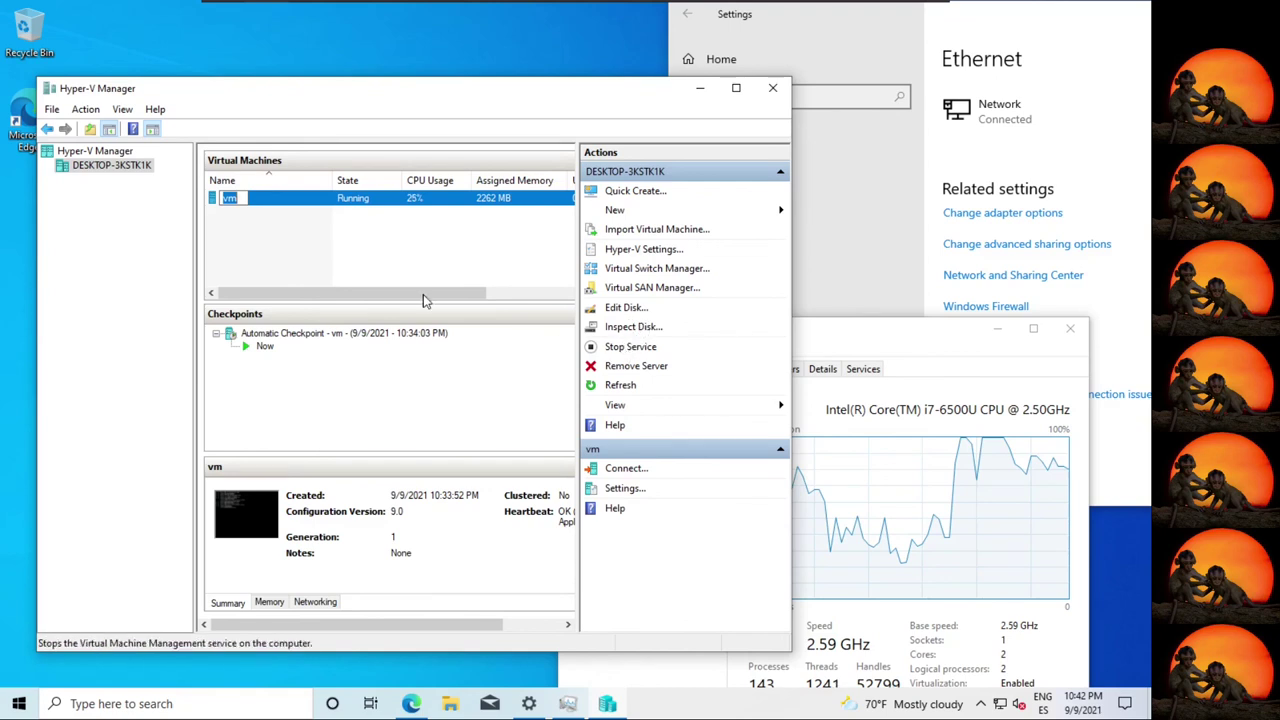
right_click(369, 198)
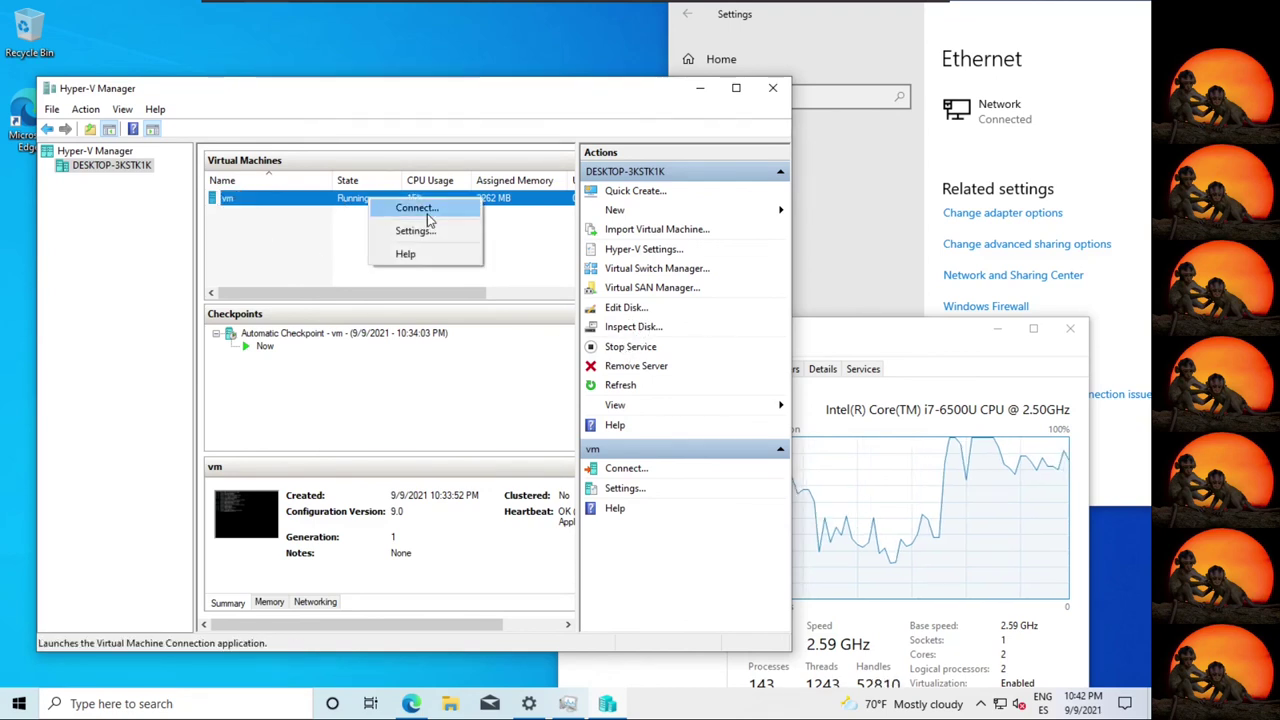
left_click(893, 569)
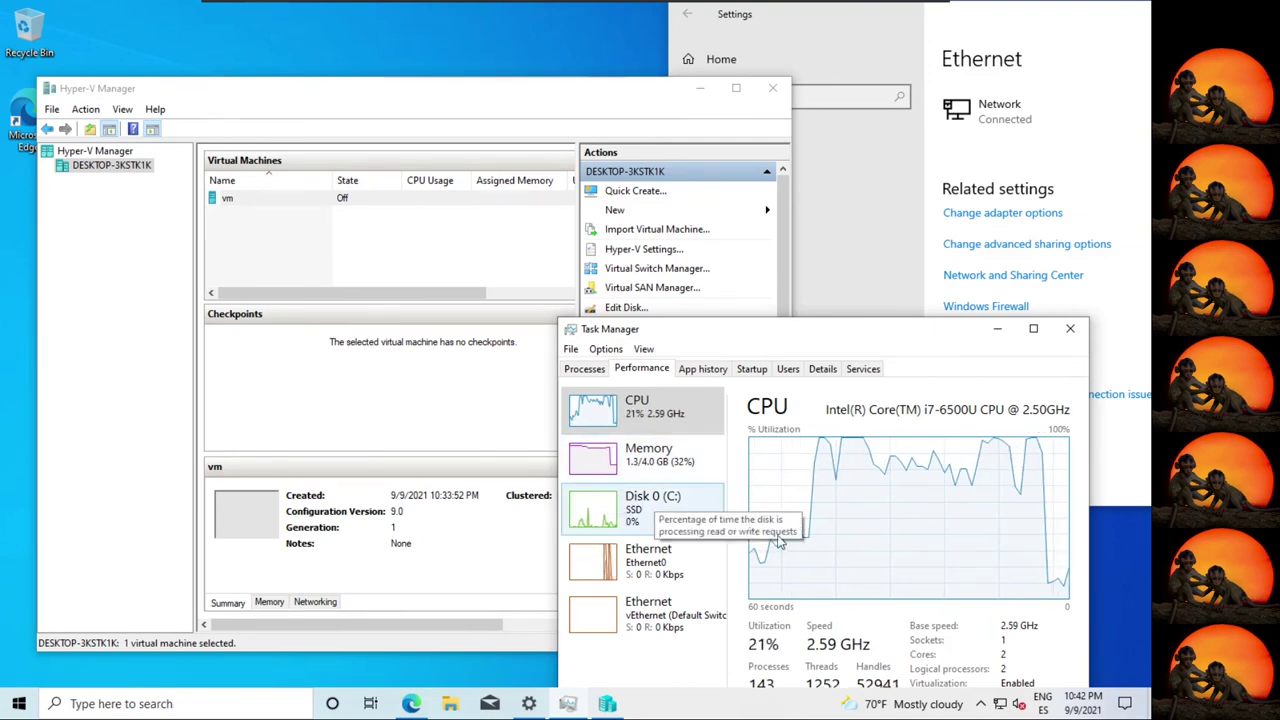
View Task Manager memory usage (now 1.4/4.0 GB), then show the Start menu's Shut down and Restart options.
left_click(640, 460)
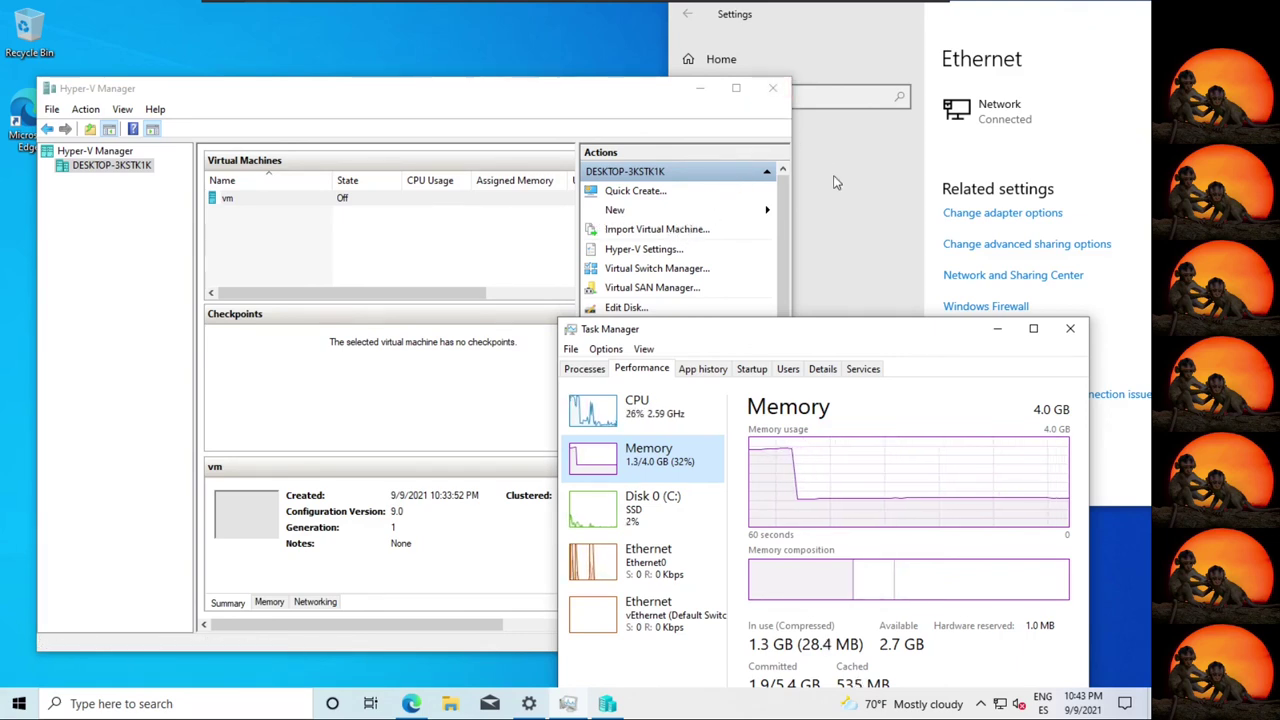
left_click(19, 704)
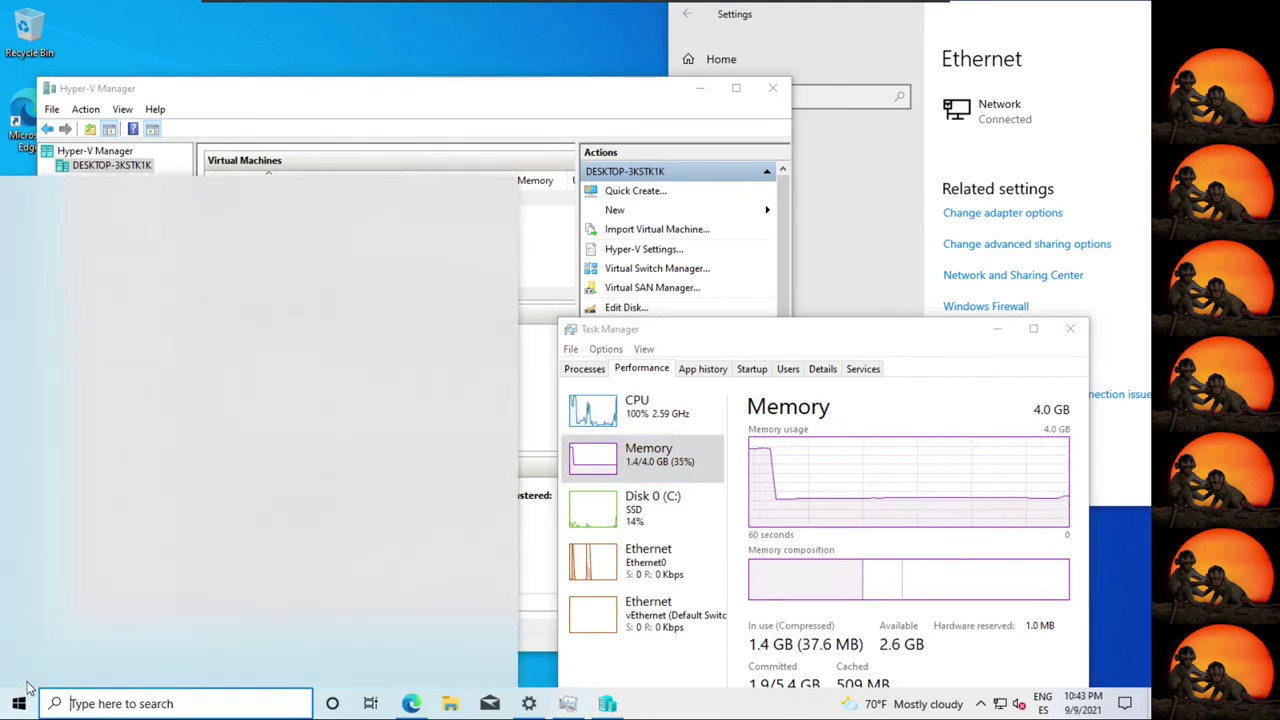
mouse_move(28, 680)
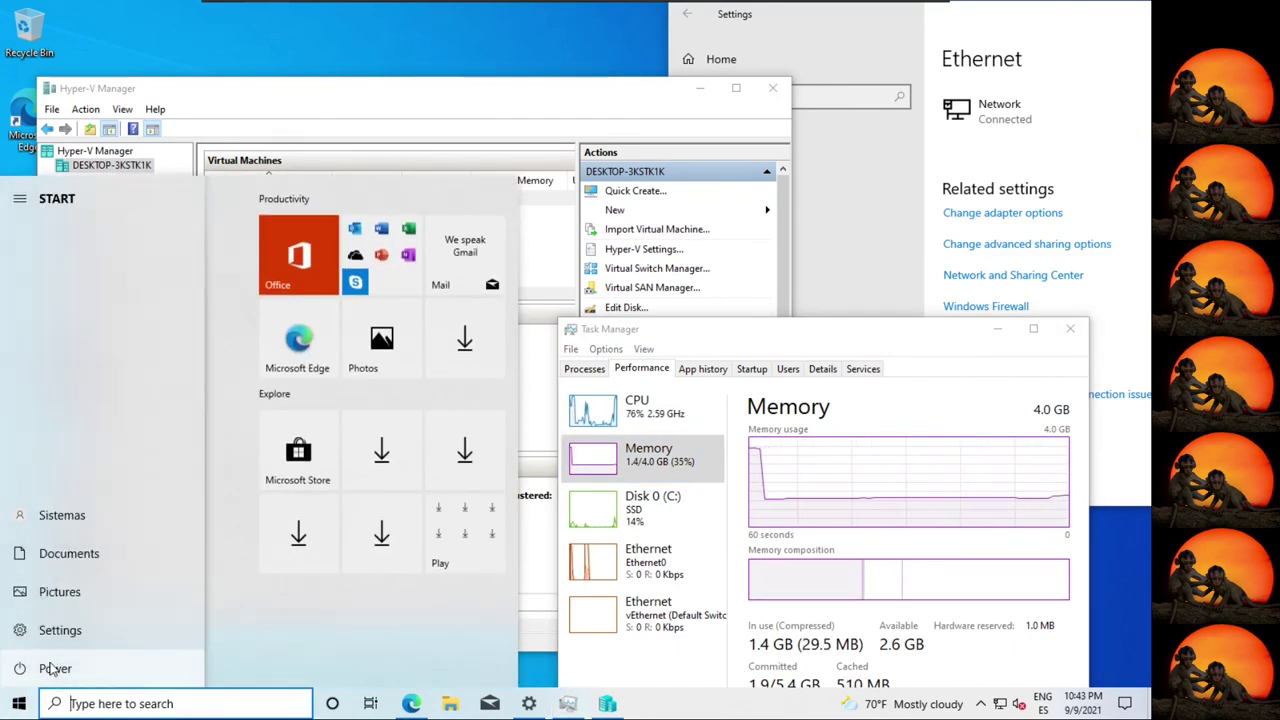
left_click(53, 670)
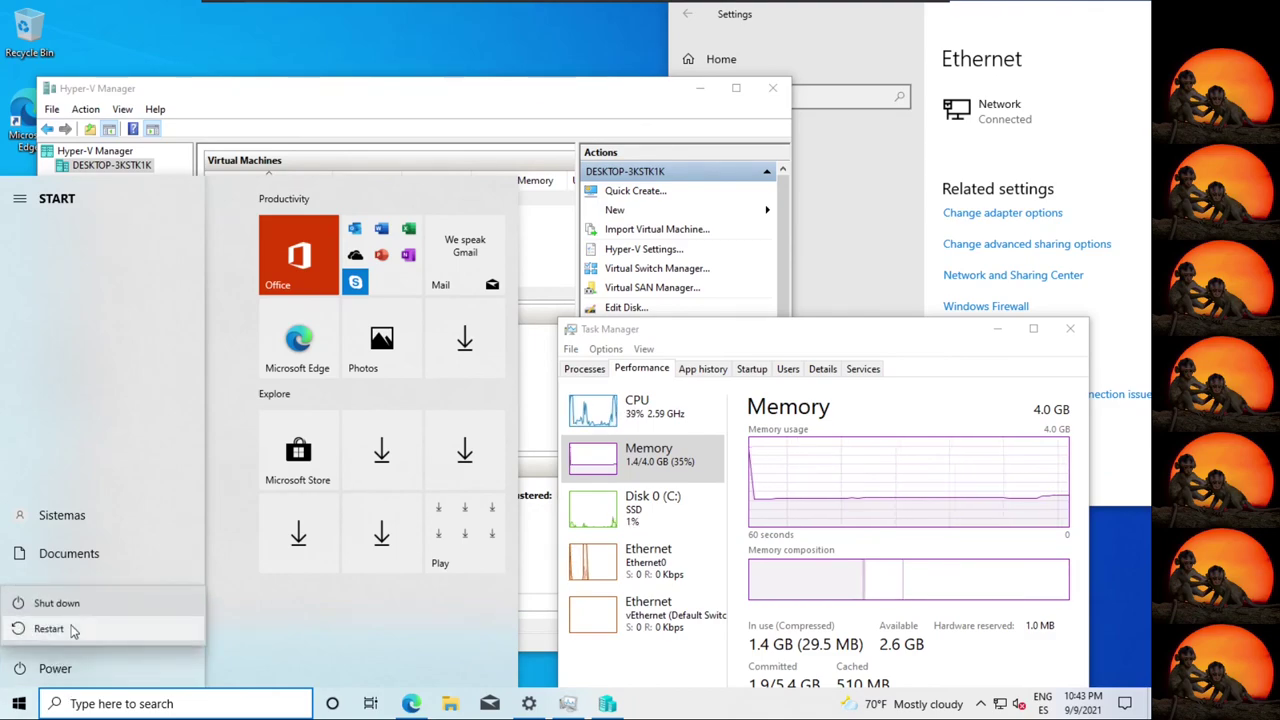